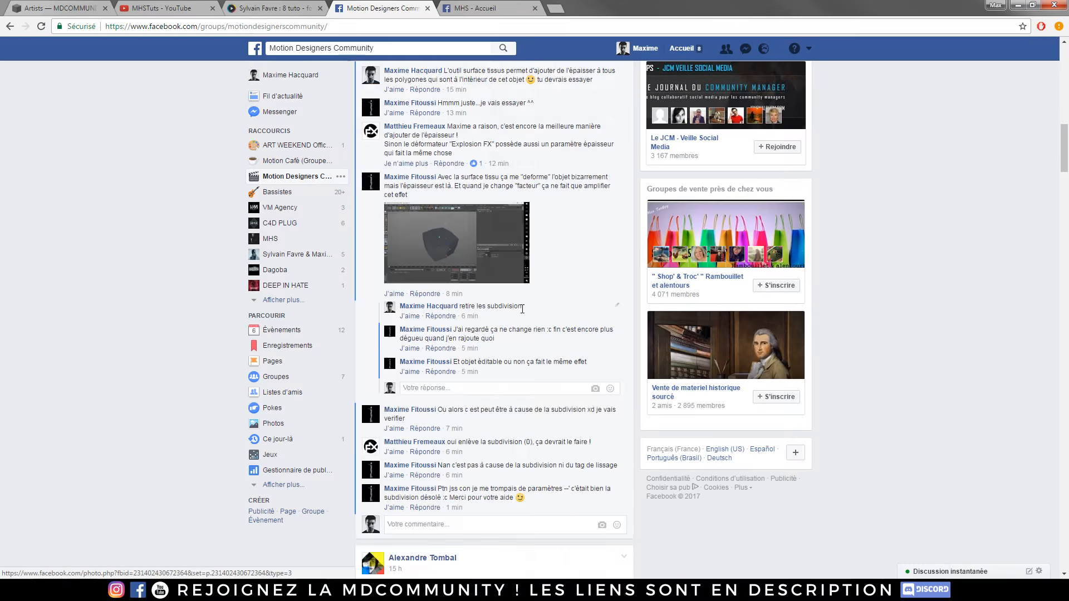
Browse the posts in the Motion Designers Community group and the artist gallery on the MDCommunity site
{"action": "scroll", "coordinate": [524, 315], "scroll_direction": "down", "scroll_amount": 10}
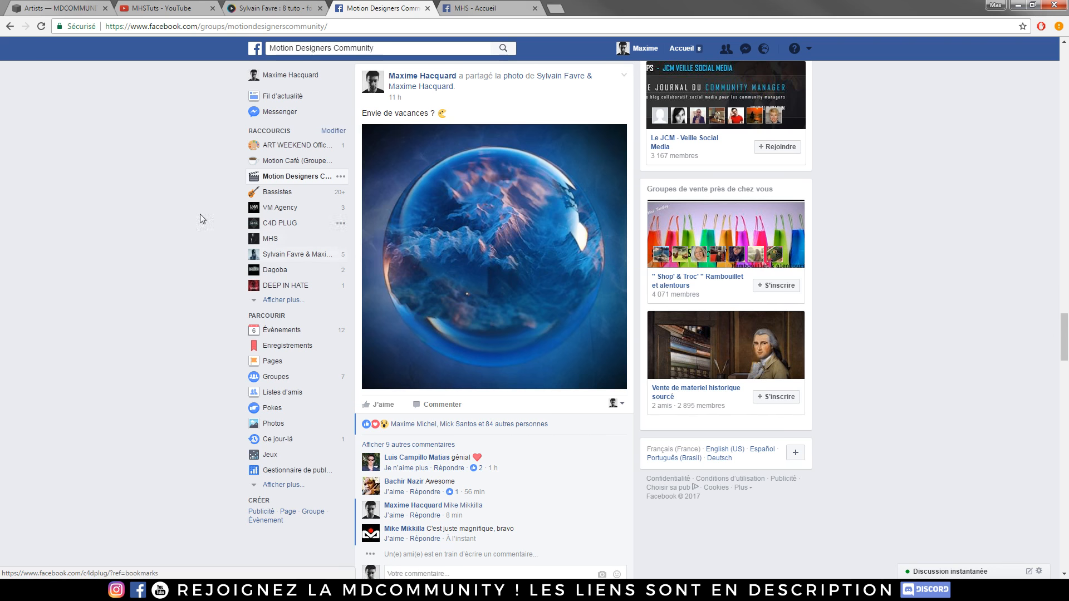
{"action": "left_click", "coordinate": [63, 6]}
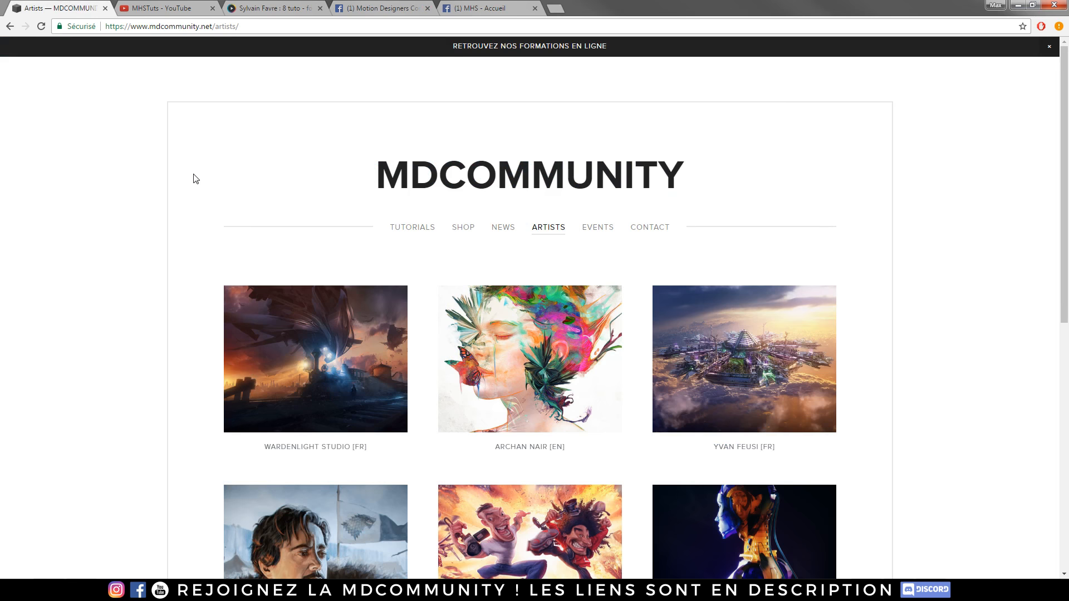
{"action": "scroll", "coordinate": [189, 175], "scroll_direction": "down", "scroll_amount": 4}
{"action": "scroll", "coordinate": [189, 174], "scroll_direction": "up", "scroll_amount": 1}
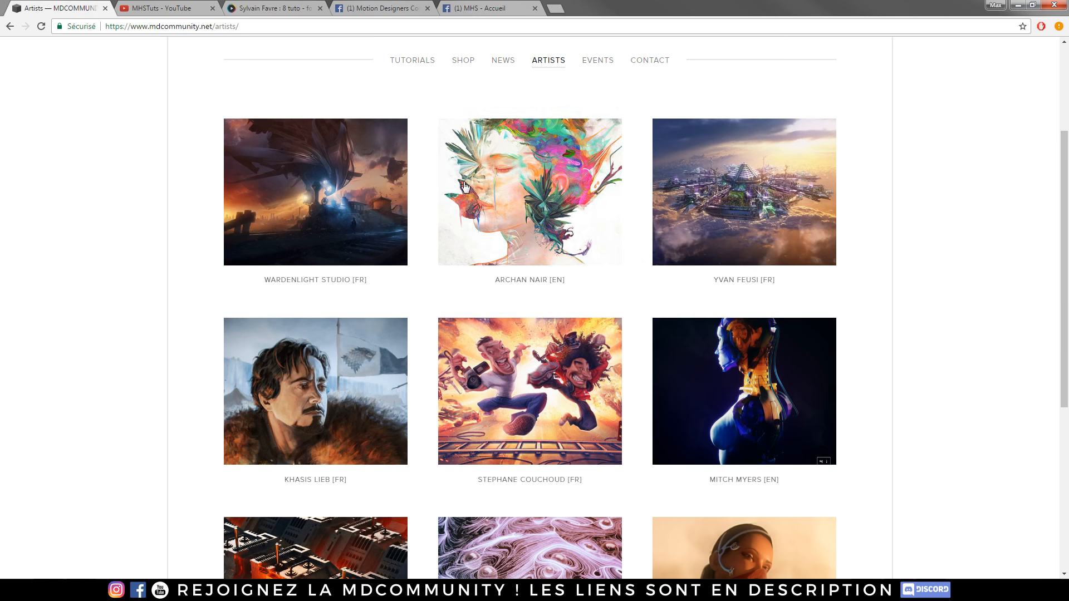
{"action": "scroll", "coordinate": [675, 222], "scroll_direction": "down", "scroll_amount": 2}
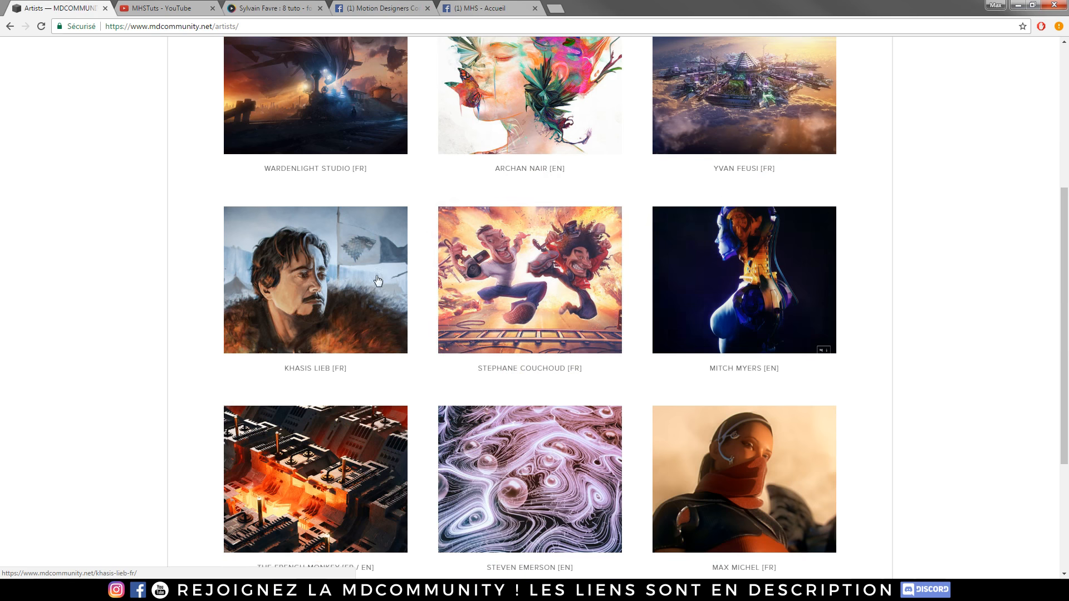
{"action": "scroll", "coordinate": [743, 381], "scroll_direction": "down", "scroll_amount": 2}
{"action": "scroll", "coordinate": [890, 387], "scroll_direction": "up", "scroll_amount": 5}
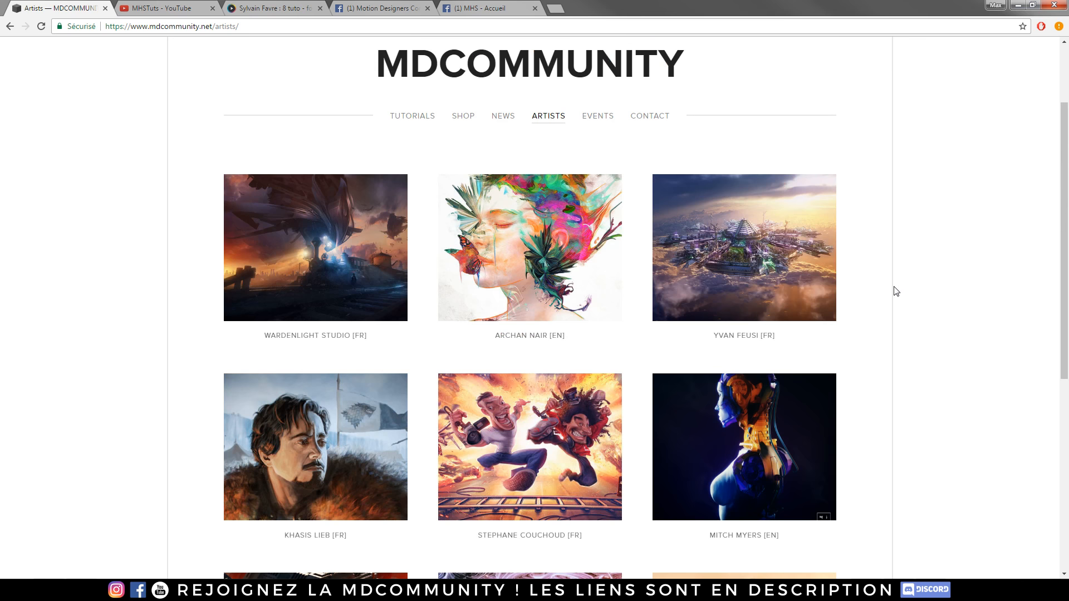
{"action": "scroll", "coordinate": [885, 284], "scroll_direction": "down", "scroll_amount": 2}
{"action": "scroll", "coordinate": [824, 309], "scroll_direction": "down", "scroll_amount": 2}
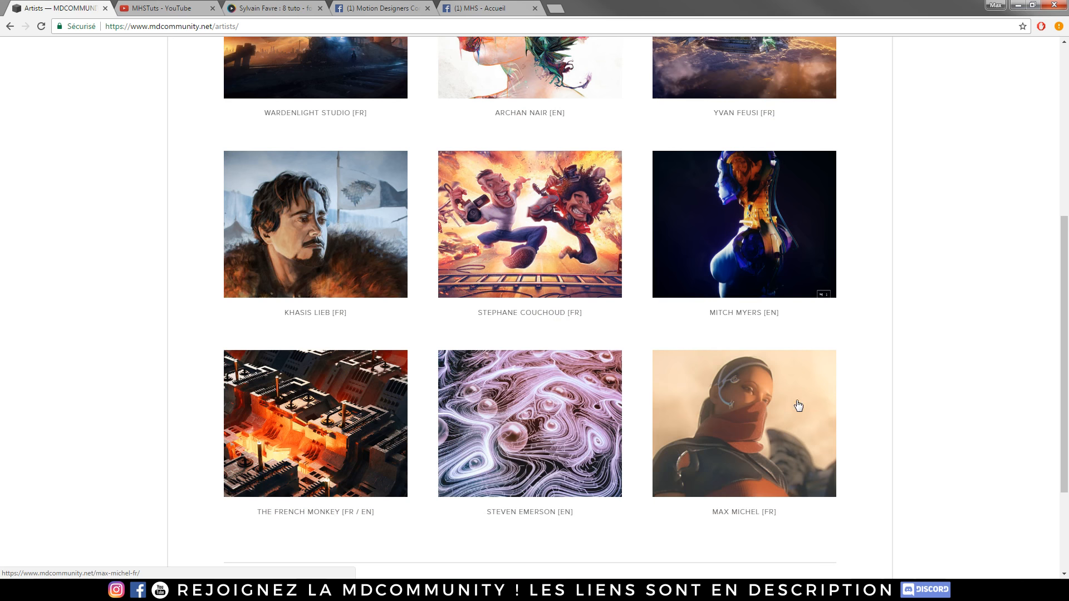
{"action": "scroll", "coordinate": [325, 384], "scroll_direction": "up", "scroll_amount": 2}
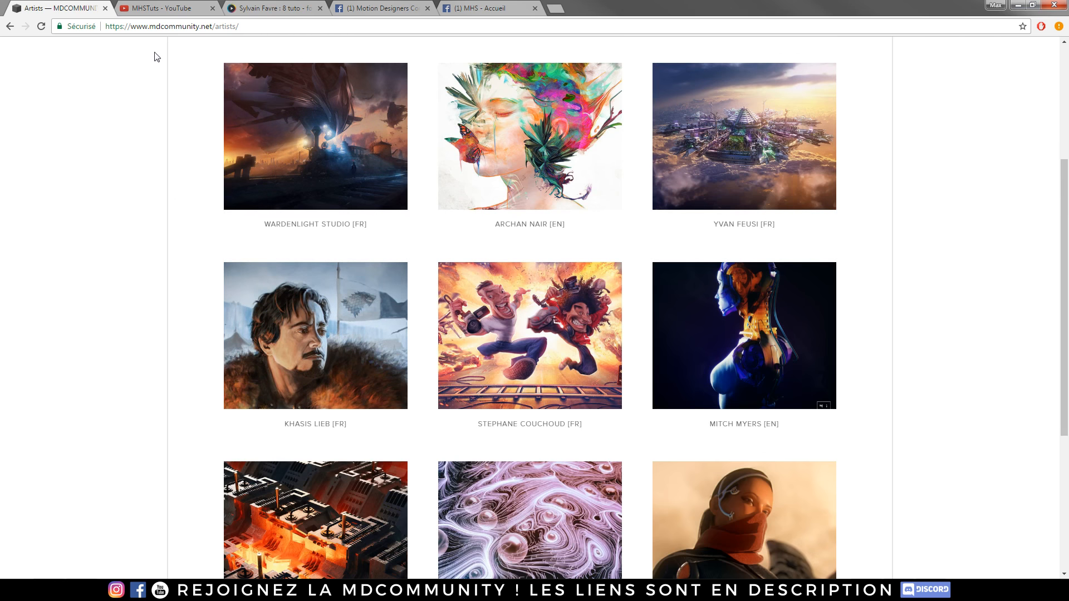
View the home page of the MHSTuts YouTube channel
{"action": "left_click", "coordinate": [170, 7]}
{"action": "scroll", "coordinate": [955, 143], "scroll_direction": "up", "scroll_amount": 2}
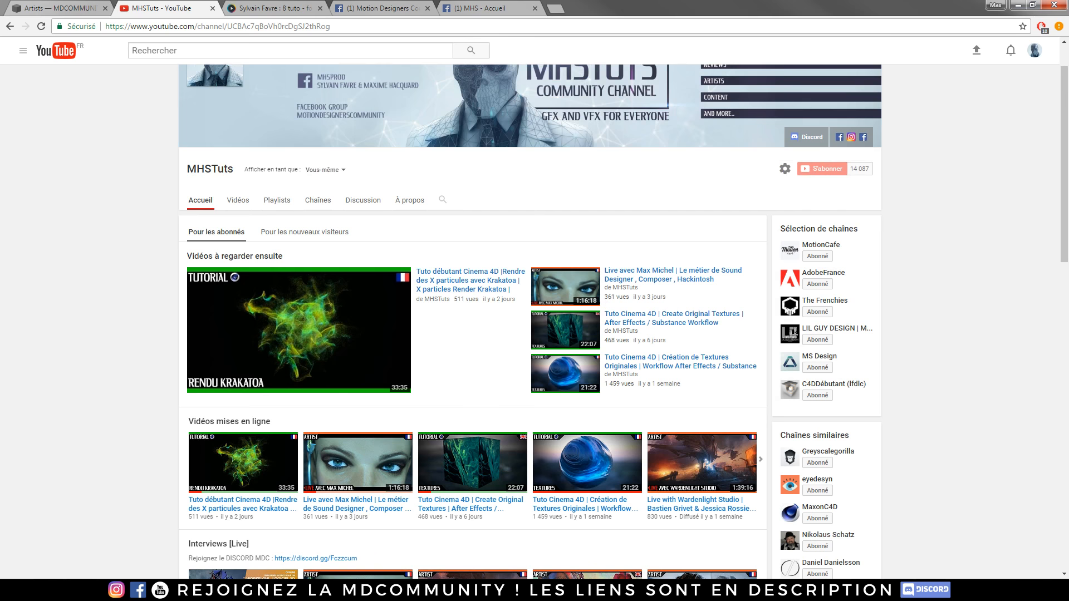
Switch to Cinema 4D and add a sphere primitive to the empty scene, leaving it deselected
{"action": "left_click", "coordinate": [312, 590]}
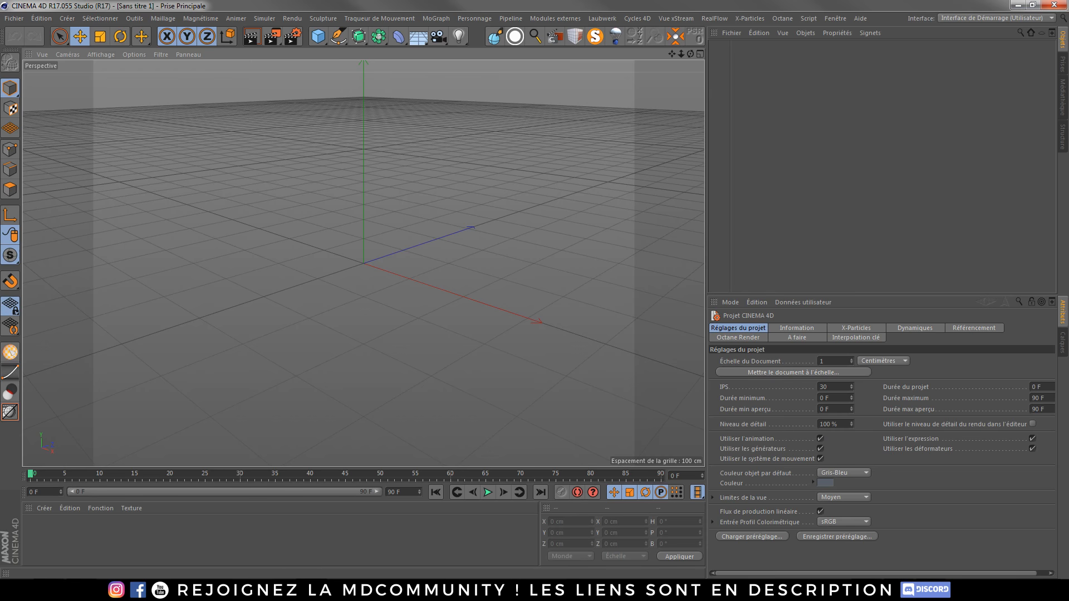
{"action": "left_click_drag", "start_coordinate": [373, 261], "coordinate": [349, 269], "text": "alt"}
{"action": "left_click", "coordinate": [318, 36]}
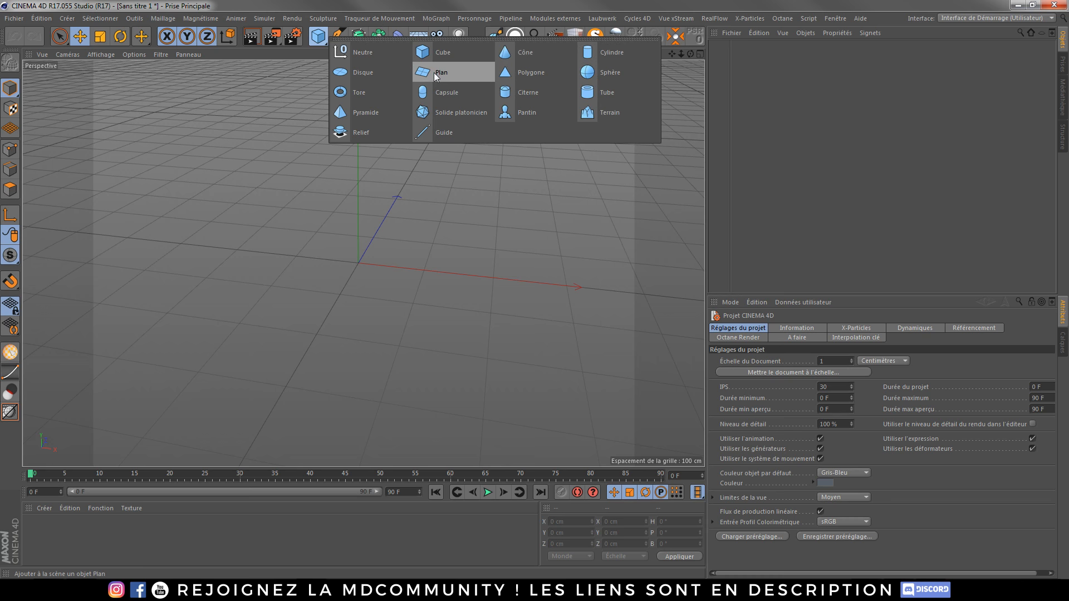
{"action": "left_click", "coordinate": [608, 72]}
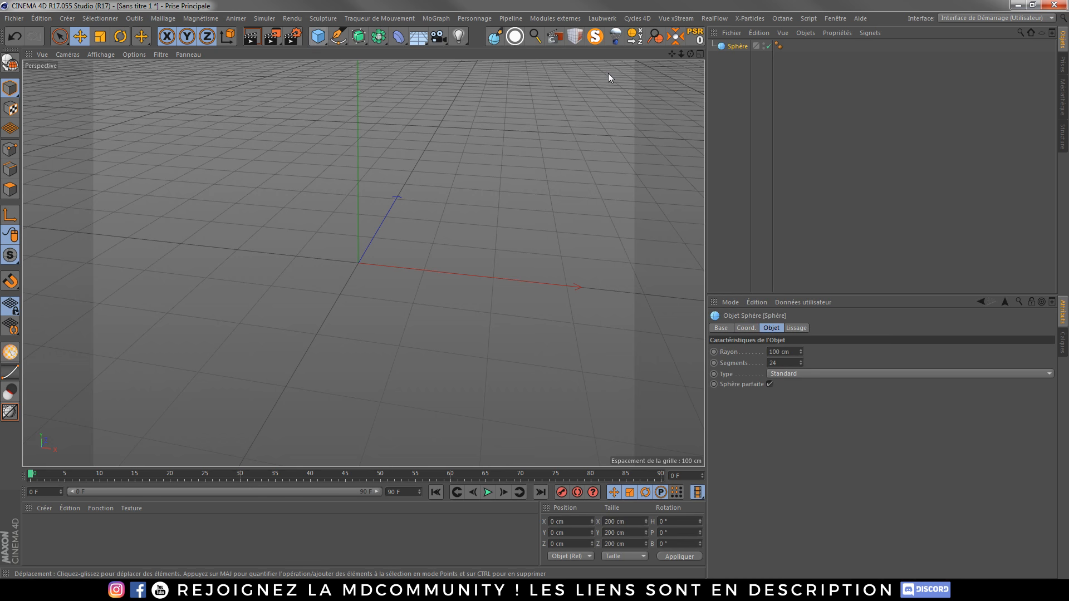
{"action": "left_click", "coordinate": [471, 224]}
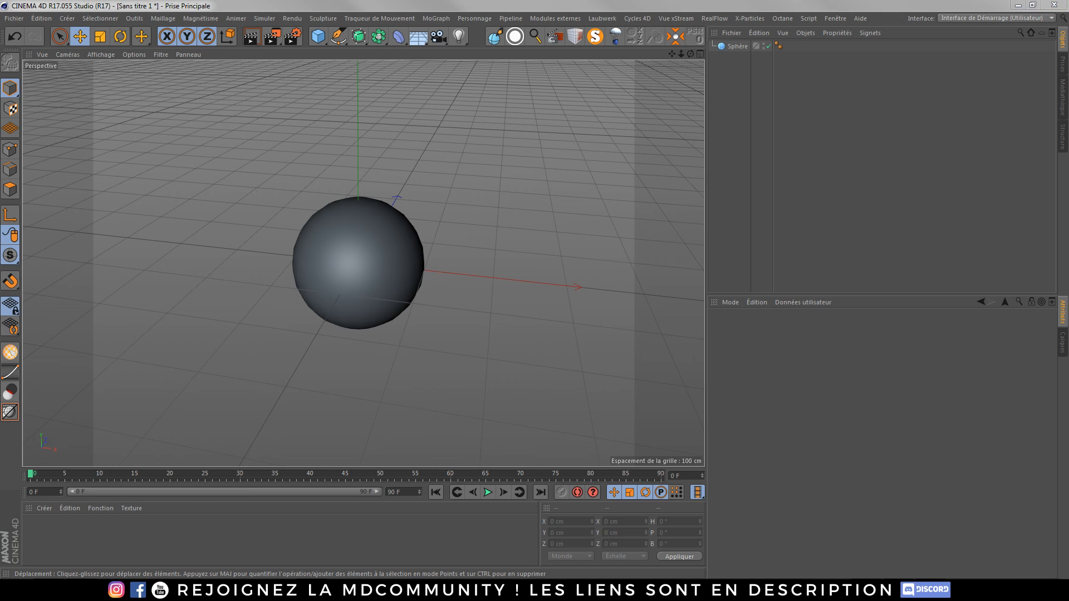
Open the Windows Task Manager and set the priority of the CINEMA 4D.exe process to Normale
{"action": "key", "text": "ctrl+shift+Escape"}
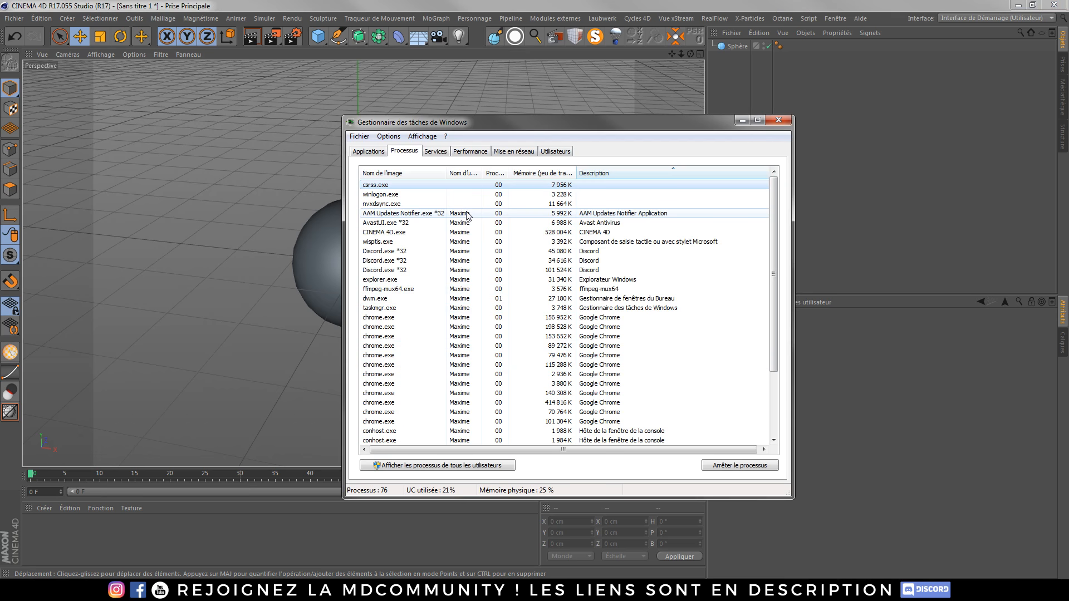
{"action": "left_click", "coordinate": [389, 235]}
{"action": "right_click", "coordinate": [393, 236]}
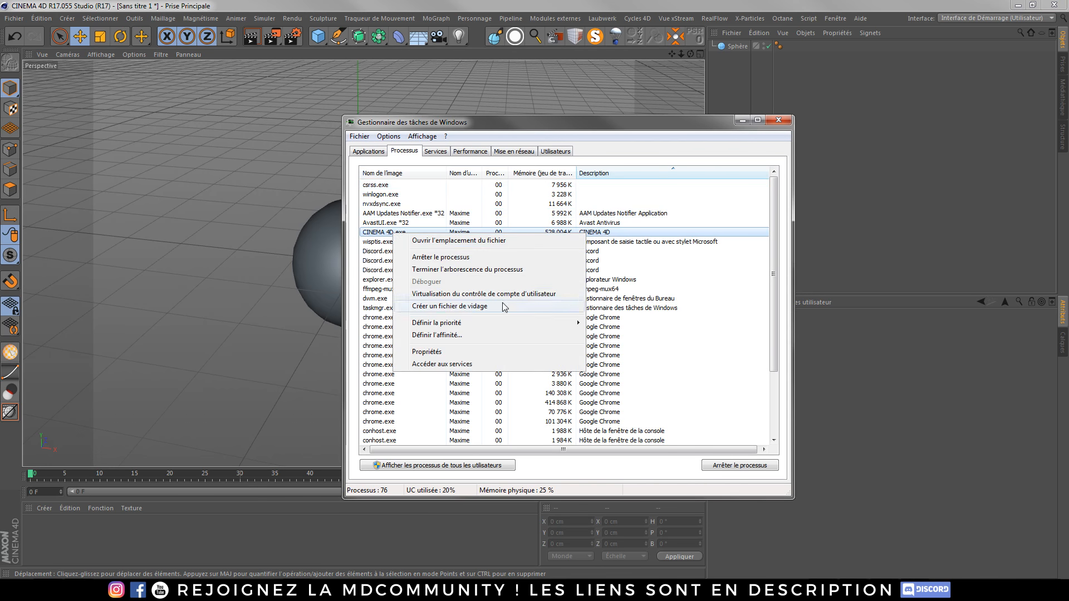
{"action": "mouse_move", "coordinate": [503, 325]}
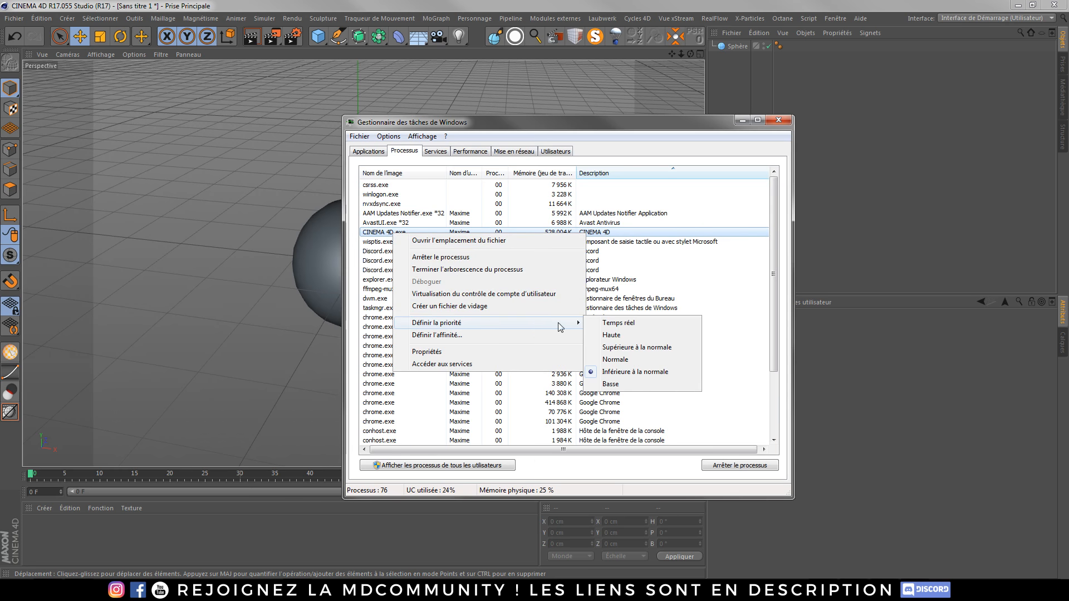
{"action": "left_click", "coordinate": [621, 363]}
{"action": "left_click", "coordinate": [550, 374]}
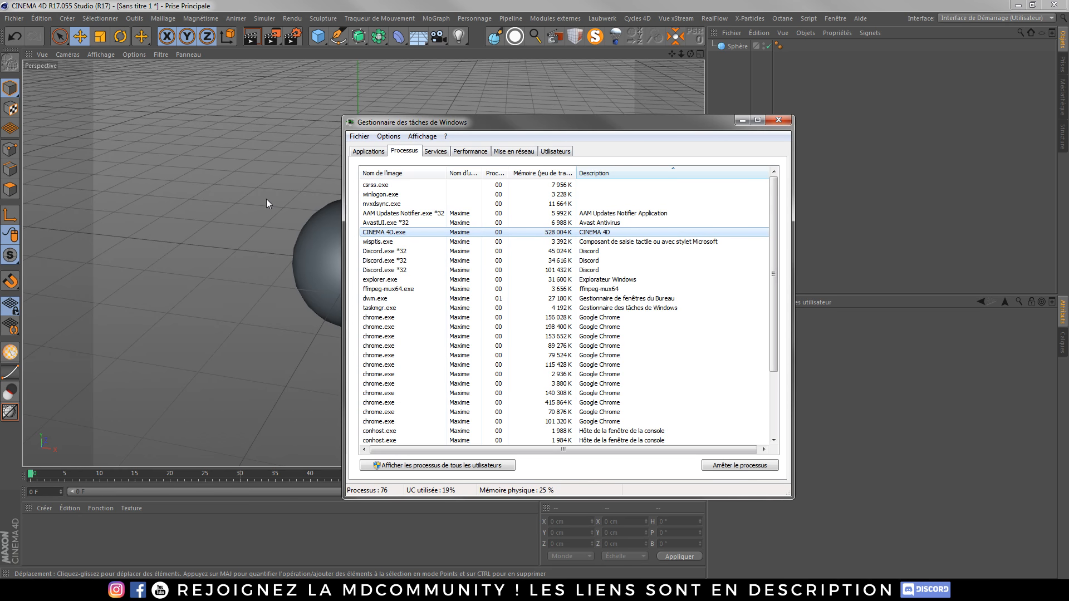
Raise the CINEMA 4D.exe process priority to Supérieure à la normale and close the Task Manager
{"action": "right_click", "coordinate": [403, 234]}
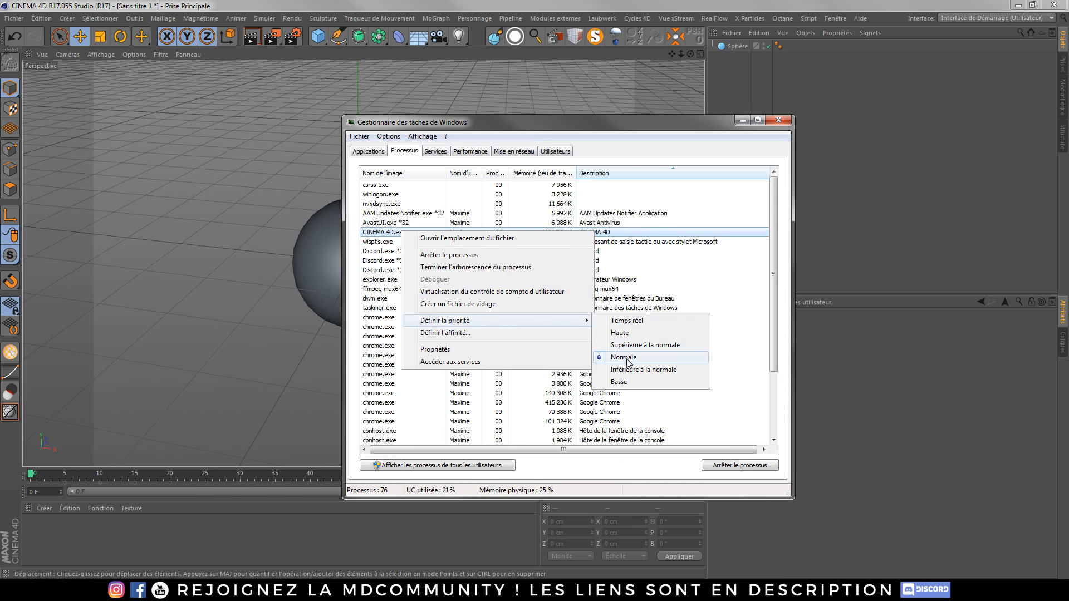
{"action": "left_click", "coordinate": [640, 345]}
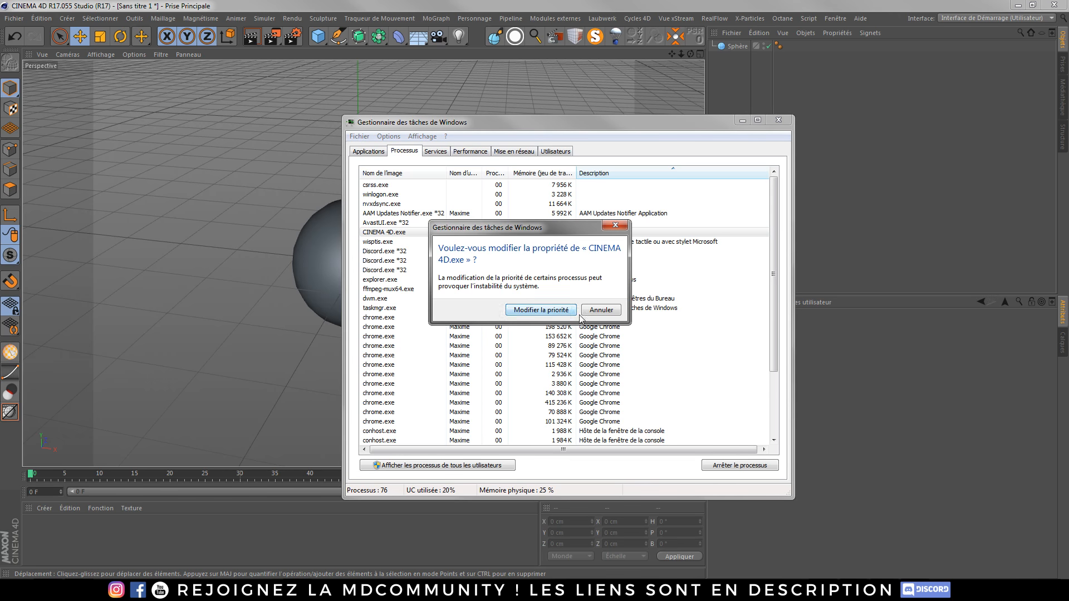
{"action": "left_click", "coordinate": [541, 310]}
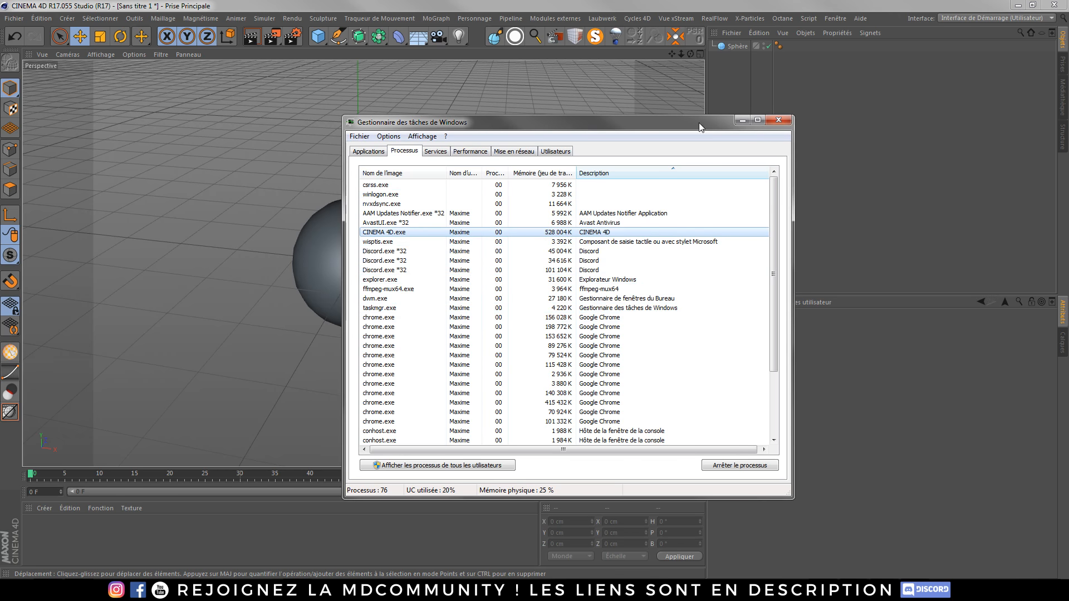
{"action": "left_click", "coordinate": [779, 119]}
Set the sphere's segments to 96
{"action": "mouse_move", "coordinate": [383, 256]}
{"action": "left_mouse_down", "text": "alt"}
{"action": "mouse_move", "coordinate": [392, 255]}
{"action": "mouse_move", "coordinate": [347, 248]}
{"action": "mouse_move", "coordinate": [372, 252]}
{"action": "left_mouse_up", "text": "alt"}
{"action": "middle_click_drag", "start_coordinate": [344, 269], "coordinate": [356, 258], "text": "alt"}
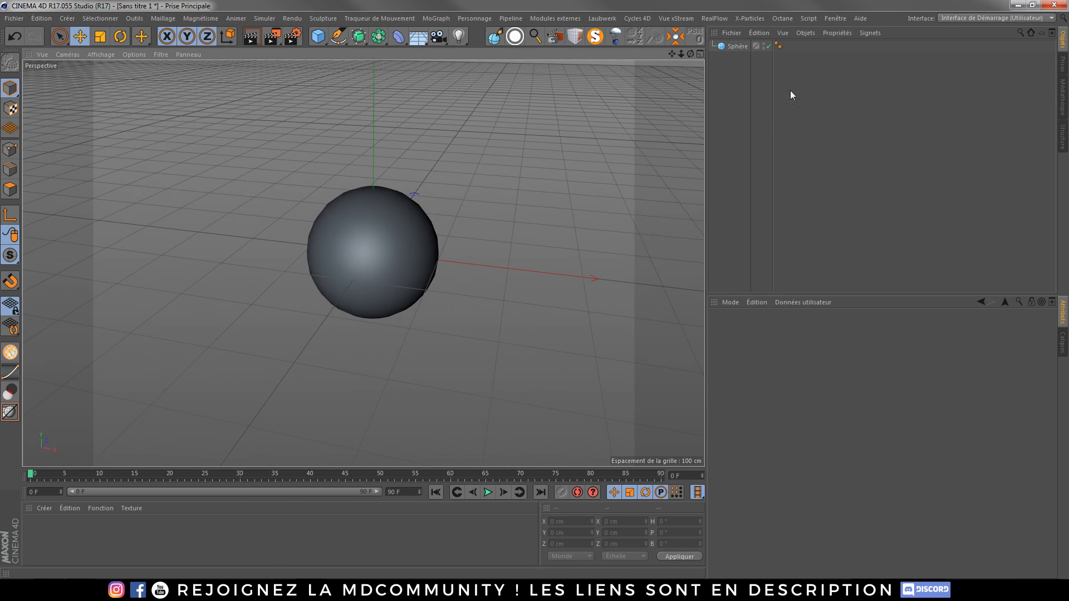
{"action": "right_click_drag", "start_coordinate": [356, 254], "coordinate": [372, 225], "text": "alt"}
{"action": "middle_click_drag", "start_coordinate": [402, 246], "coordinate": [386, 249], "text": "alt"}
{"action": "mouse_move", "coordinate": [385, 249]}
{"action": "right_mouse_down", "text": "alt"}
{"action": "mouse_move", "coordinate": [362, 268]}
{"action": "mouse_move", "coordinate": [367, 253]}
{"action": "right_mouse_up", "text": "alt"}
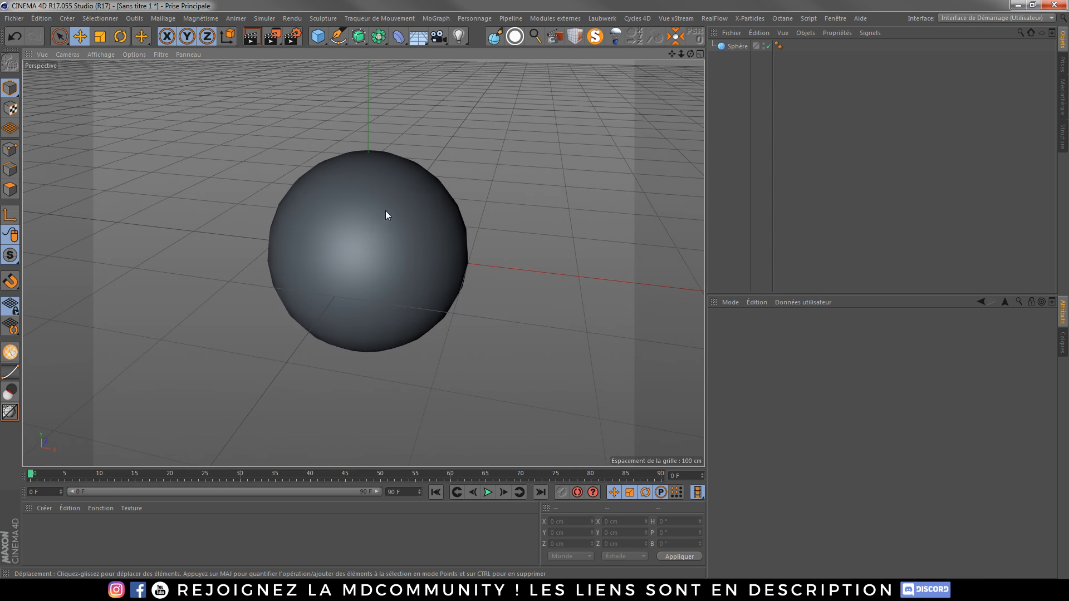
{"action": "left_click_drag", "start_coordinate": [383, 233], "coordinate": [374, 240], "text": "alt"}
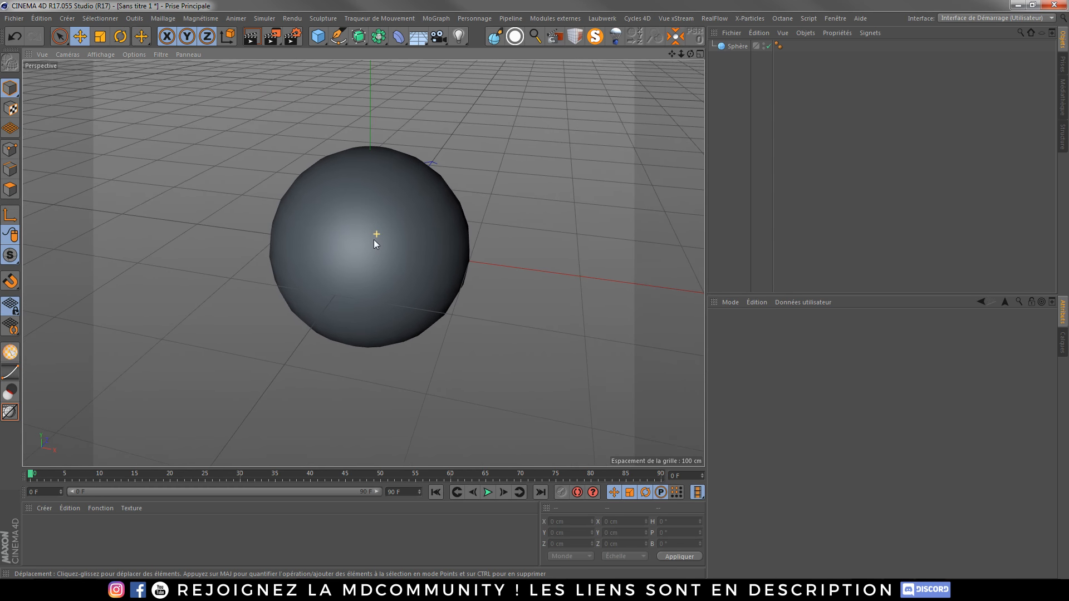
{"action": "left_click", "coordinate": [738, 48]}
{"action": "left_click", "coordinate": [786, 363]}
{"action": "type", "text": "96"}
{"action": "key", "text": "Return"}
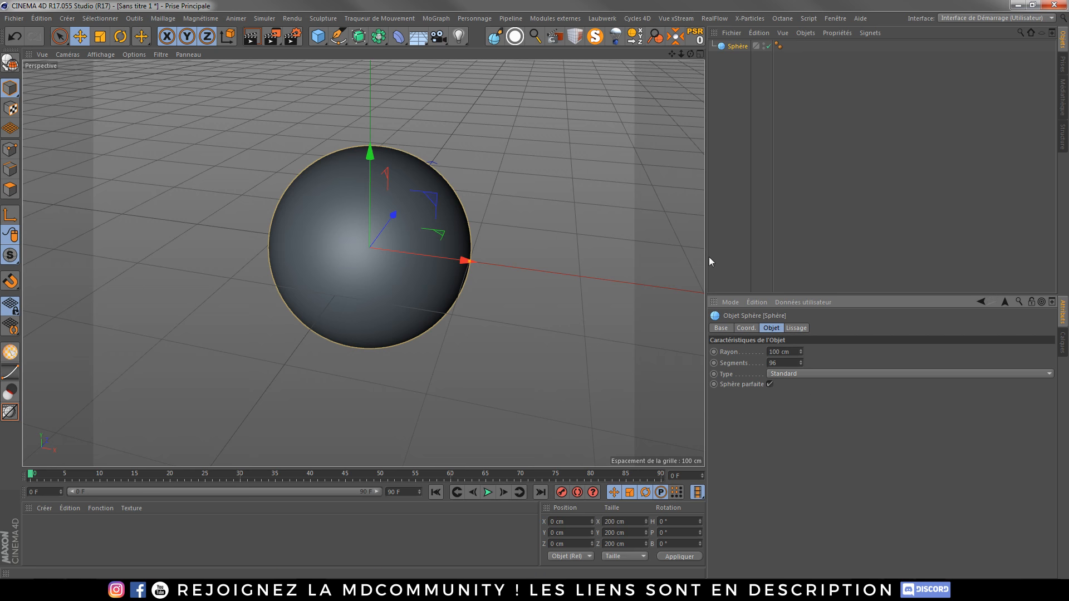
Open the Octane Live Viewer, dock it alongside the object manager and make its area taller
{"action": "left_click", "coordinate": [783, 19]}
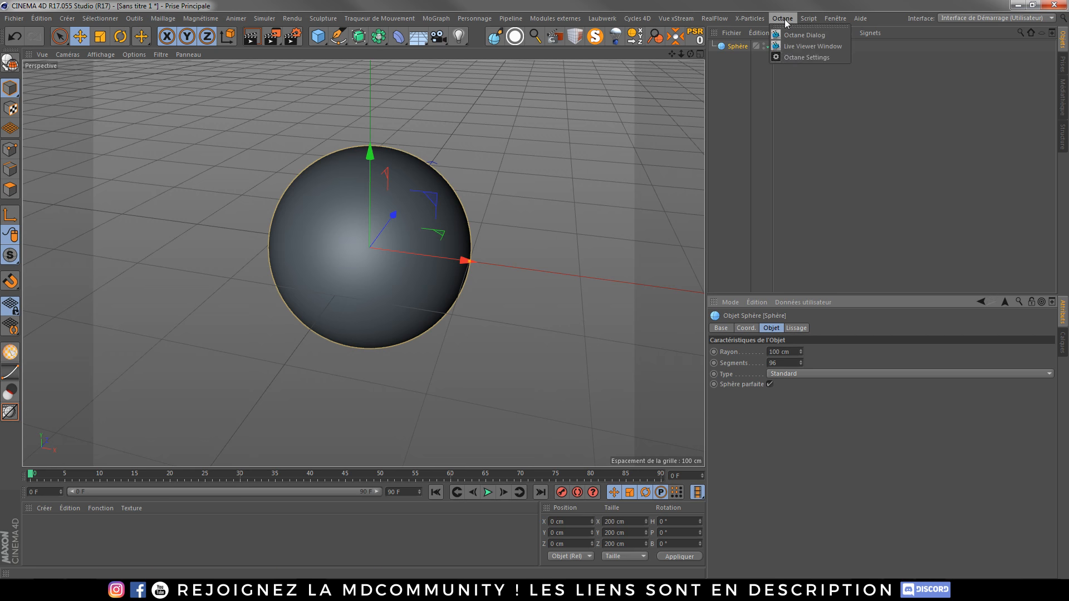
{"action": "left_click", "coordinate": [771, 59]}
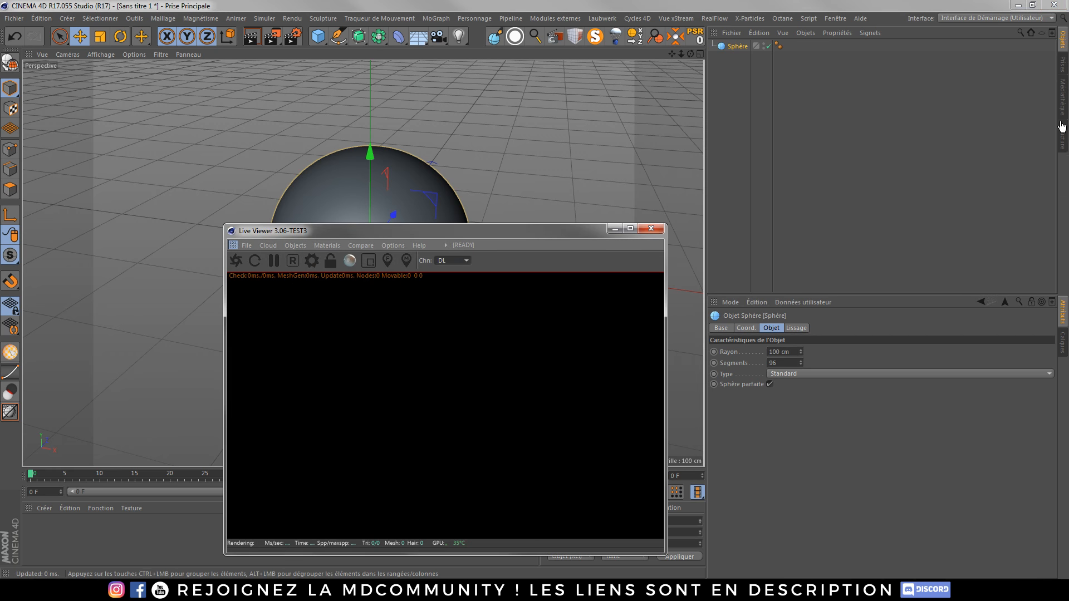
{"action": "left_click_drag", "start_coordinate": [1062, 128], "coordinate": [1062, 127]}
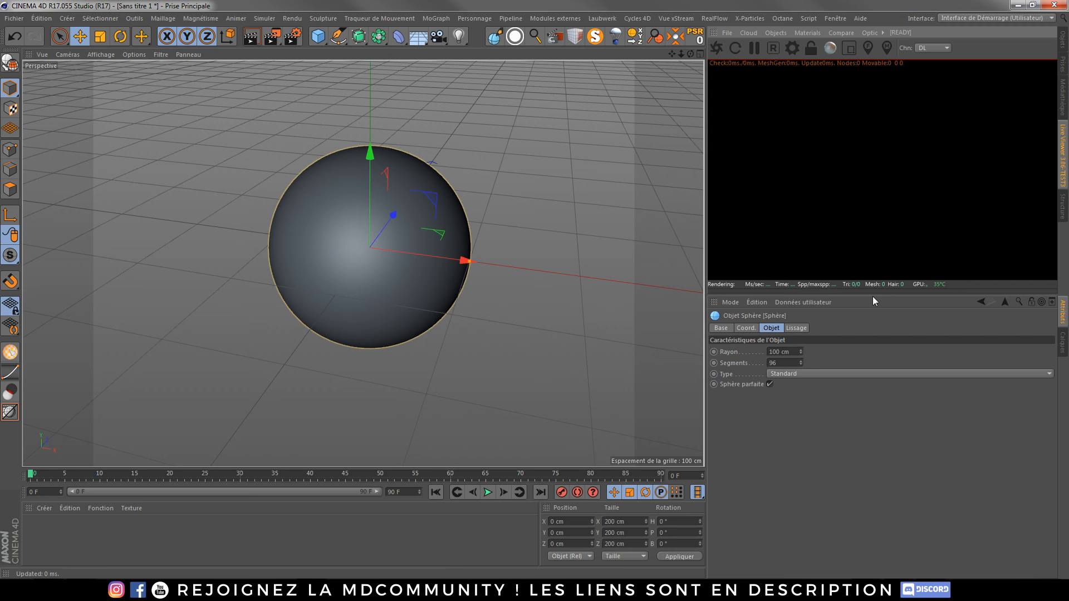
{"action": "left_click_drag", "start_coordinate": [873, 296], "coordinate": [873, 353]}
Start the Octane live render and create a Specular material on the sphere from the rendered view
{"action": "left_click", "coordinate": [718, 50]}
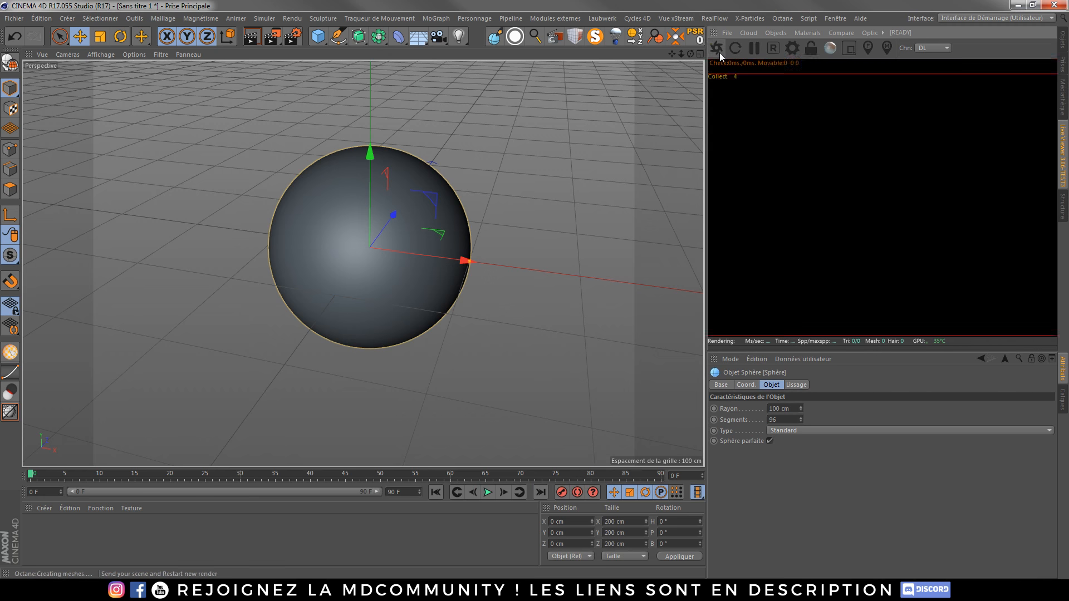
{"action": "mouse_move", "coordinate": [369, 261]}
{"action": "right_mouse_down", "text": "alt"}
{"action": "mouse_move", "coordinate": [371, 235]}
{"action": "mouse_move", "coordinate": [371, 250]}
{"action": "right_mouse_up", "text": "alt"}
{"action": "right_click", "coordinate": [905, 162]}
{"action": "mouse_move", "coordinate": [940, 169]}
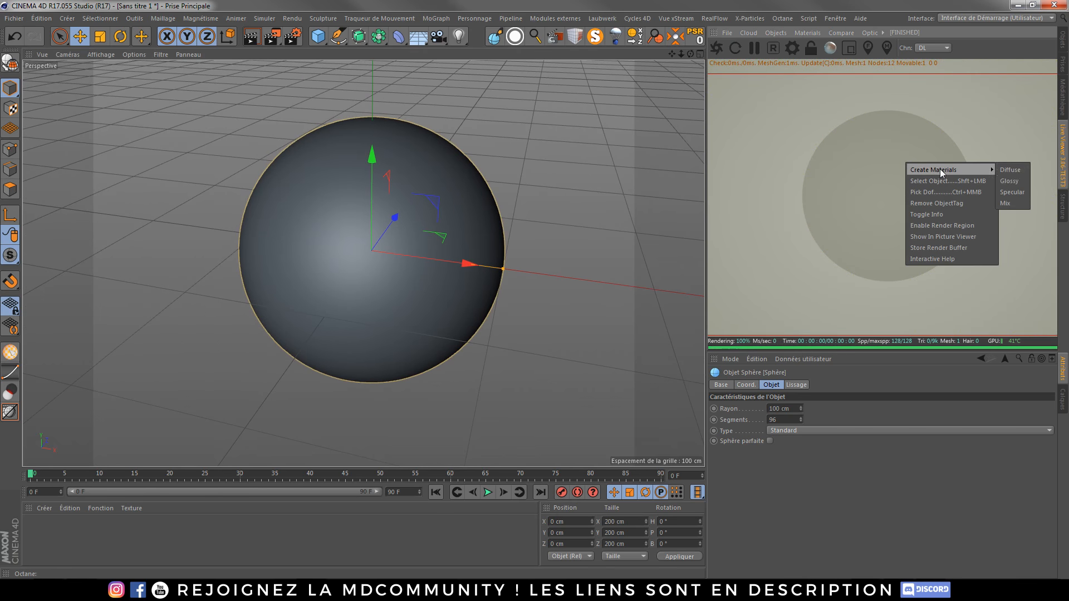
{"action": "left_click", "coordinate": [1018, 192]}
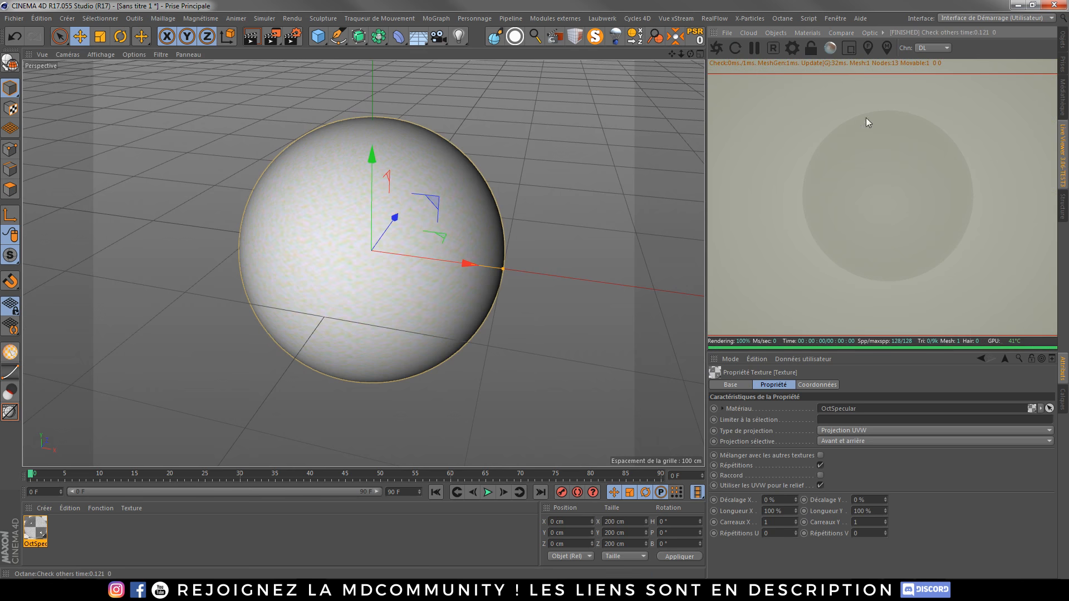
Return to the object list and rename the sphere as Sphère Externe
{"action": "left_click", "coordinate": [1063, 41]}
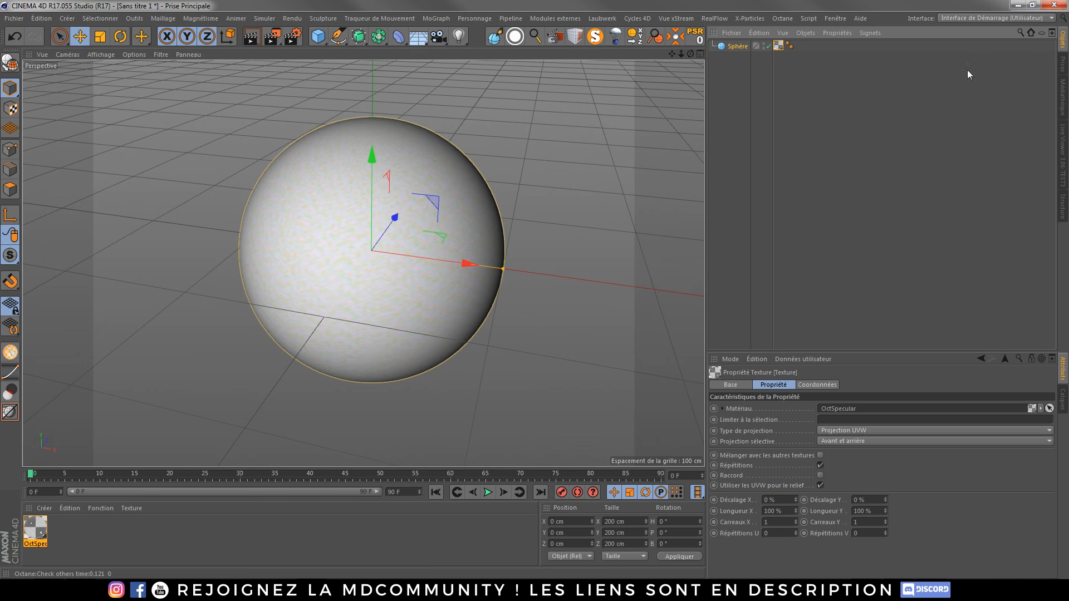
{"action": "double_click", "coordinate": [741, 48]}
{"action": "left_click", "coordinate": [754, 48]}
{"action": "type", "text": "Externe"}
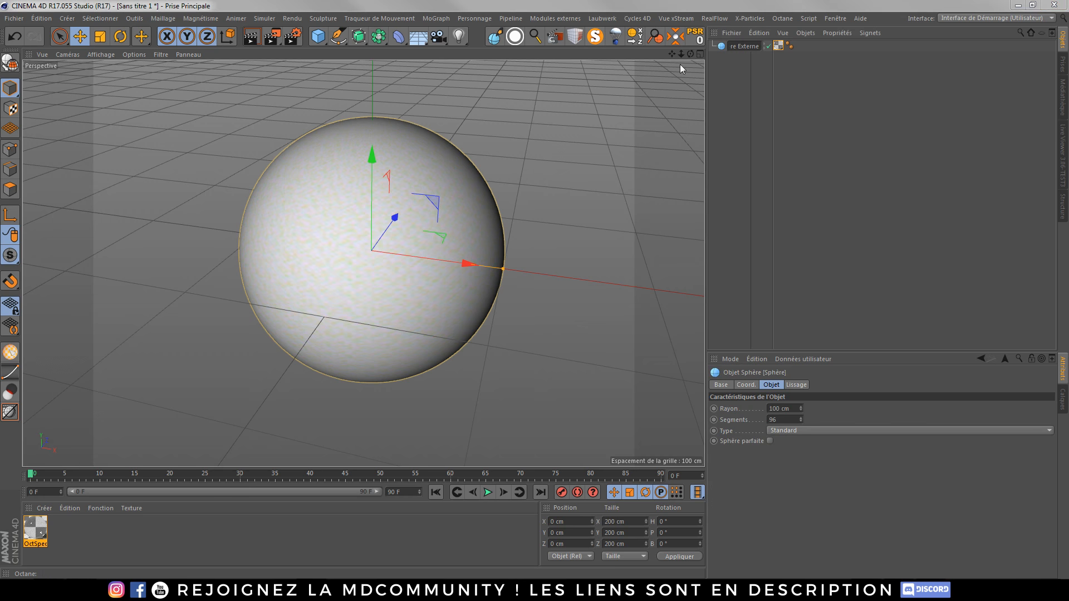
{"action": "key", "text": "Return"}
Duplicate Sphère Externe and delete the material tag from the copy
{"action": "left_click_drag", "start_coordinate": [740, 47], "coordinate": [746, 86], "text": "ctrl"}
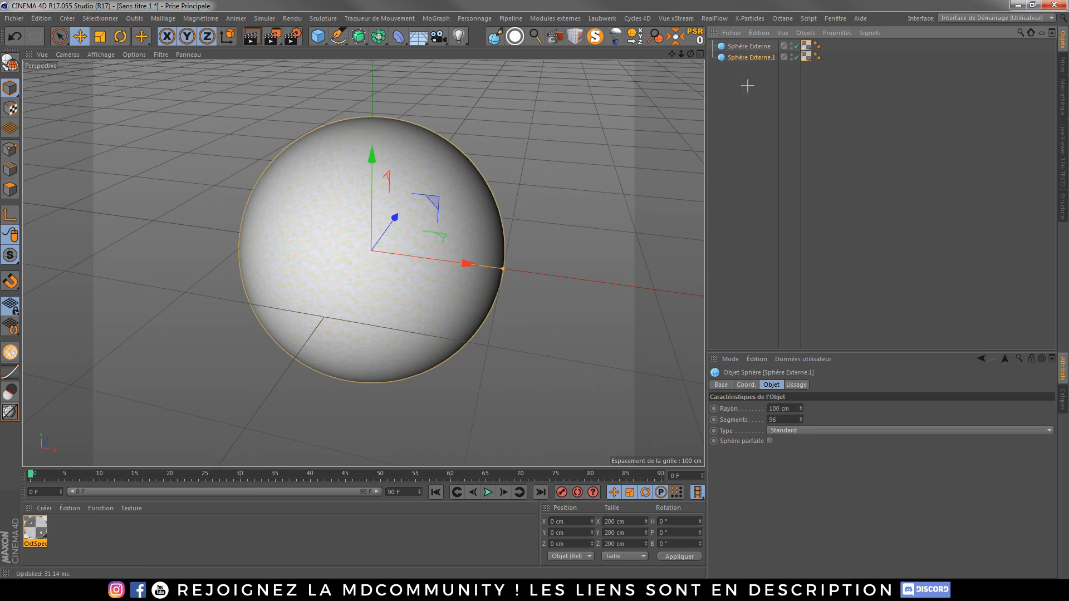
{"action": "left_click", "coordinate": [747, 85]}
{"action": "left_click", "coordinate": [807, 58]}
{"action": "key", "text": "Delete"}
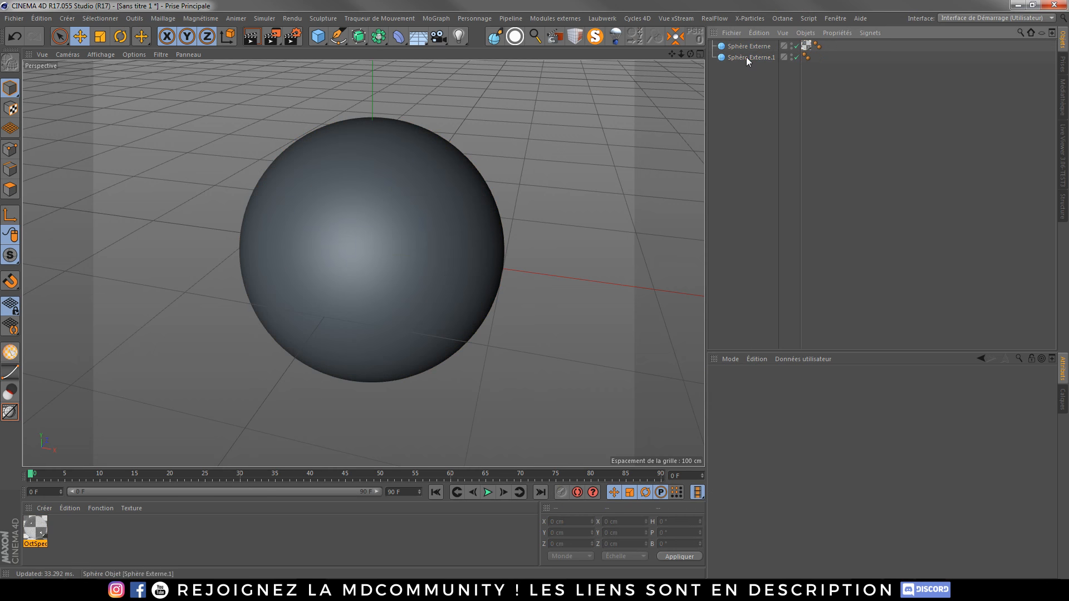
Rename the duplicated sphere as Sphère Boolen
{"action": "left_click", "coordinate": [746, 57]}
{"action": "double_click", "coordinate": [752, 58]}
{"action": "left_click_drag", "start_coordinate": [753, 58], "coordinate": [793, 67]}
{"action": "key", "text": "BackSpace"}
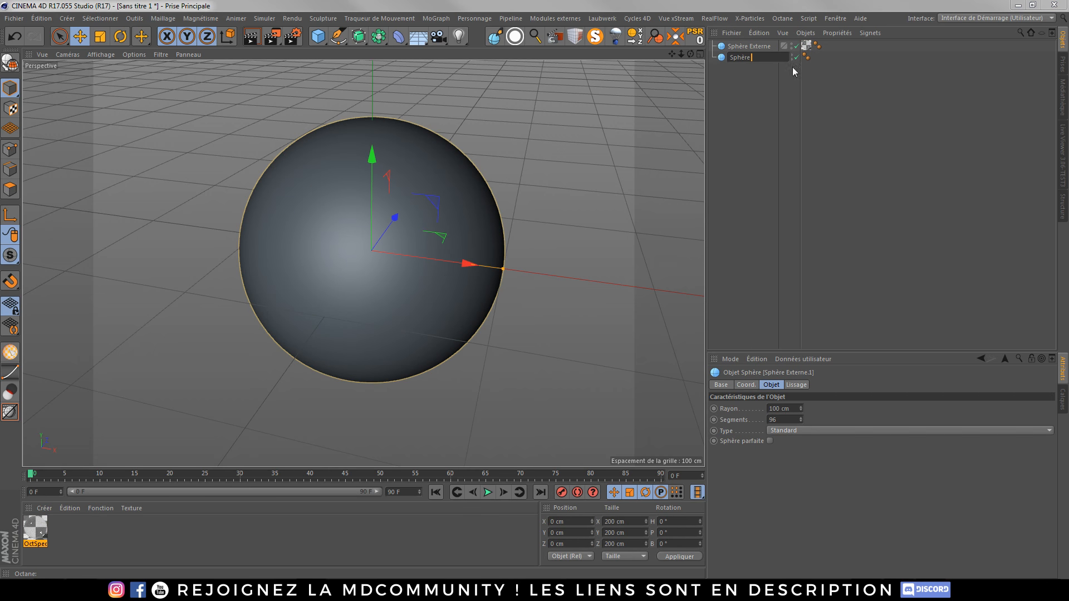
{"action": "type", "text": "Boolen"}
{"action": "key", "text": "Return"}
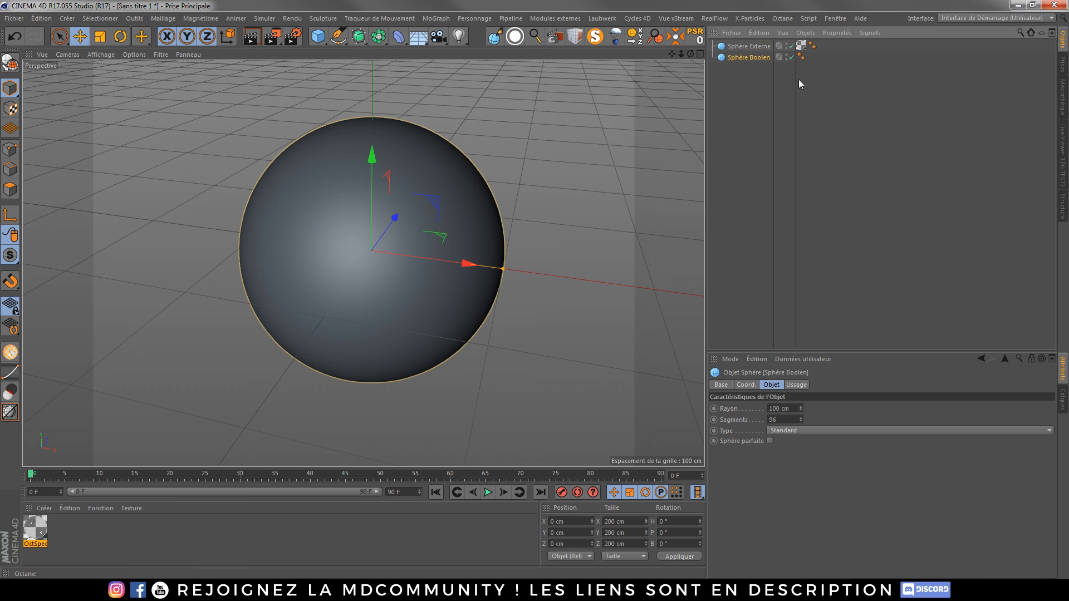
Add a Booléen object containing Sphère Boolen as its child and hide Sphère Externe
{"action": "left_click", "coordinate": [378, 37]}
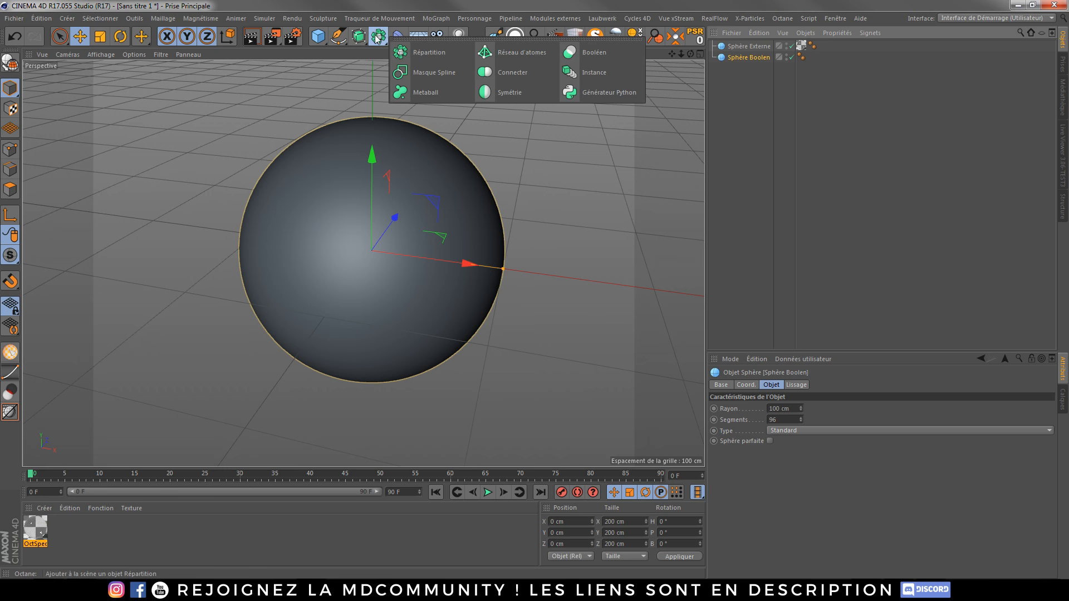
{"action": "left_click", "coordinate": [577, 56]}
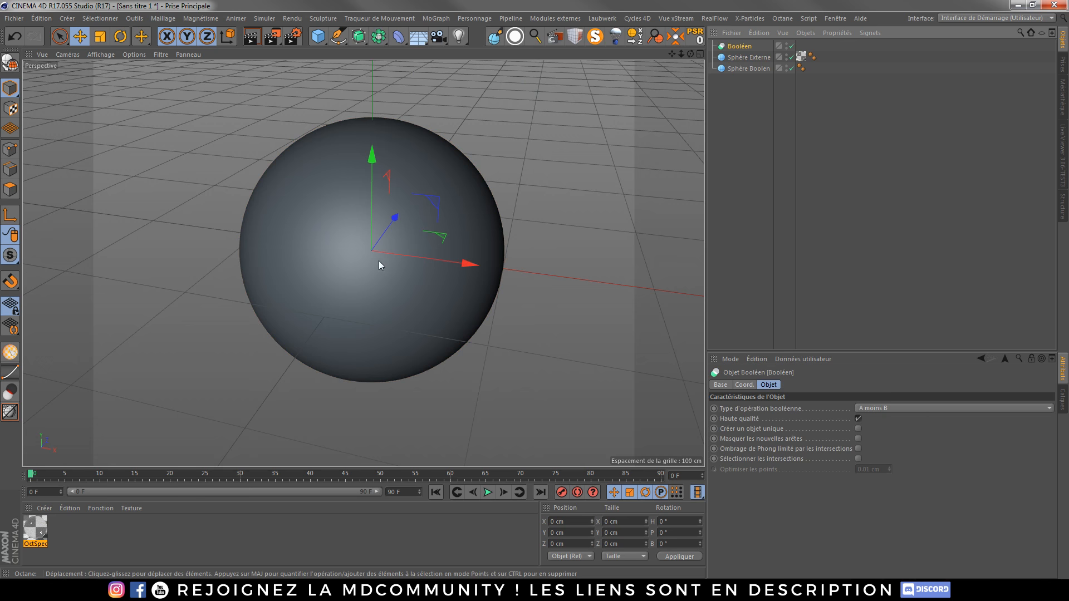
{"action": "left_click_drag", "start_coordinate": [737, 50], "coordinate": [740, 65]}
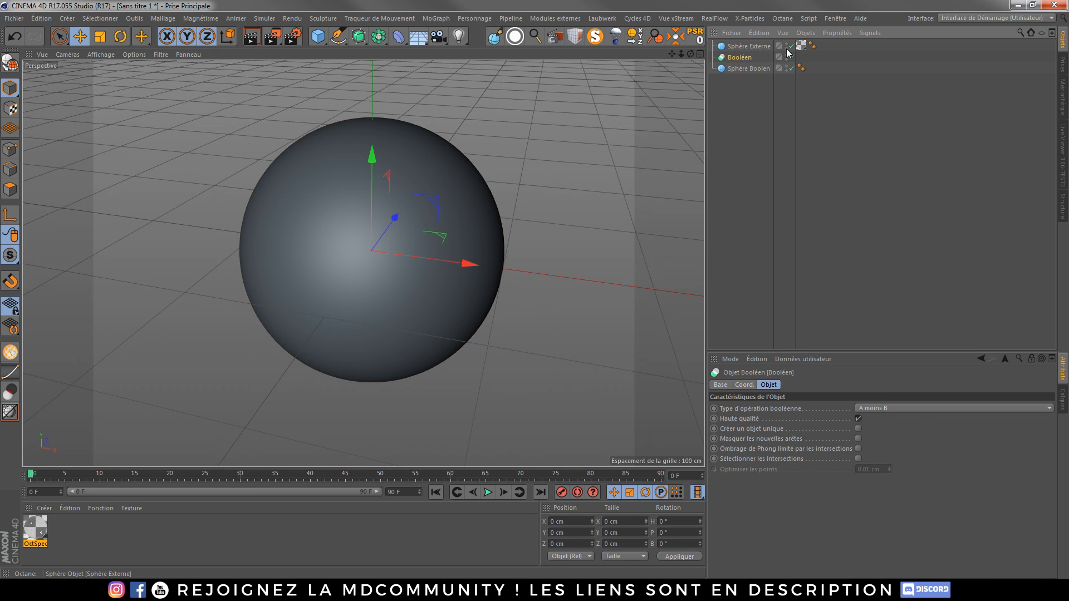
{"action": "left_click_drag", "start_coordinate": [764, 45], "coordinate": [745, 62]}
{"action": "left_click_drag", "start_coordinate": [744, 59], "coordinate": [745, 59]}
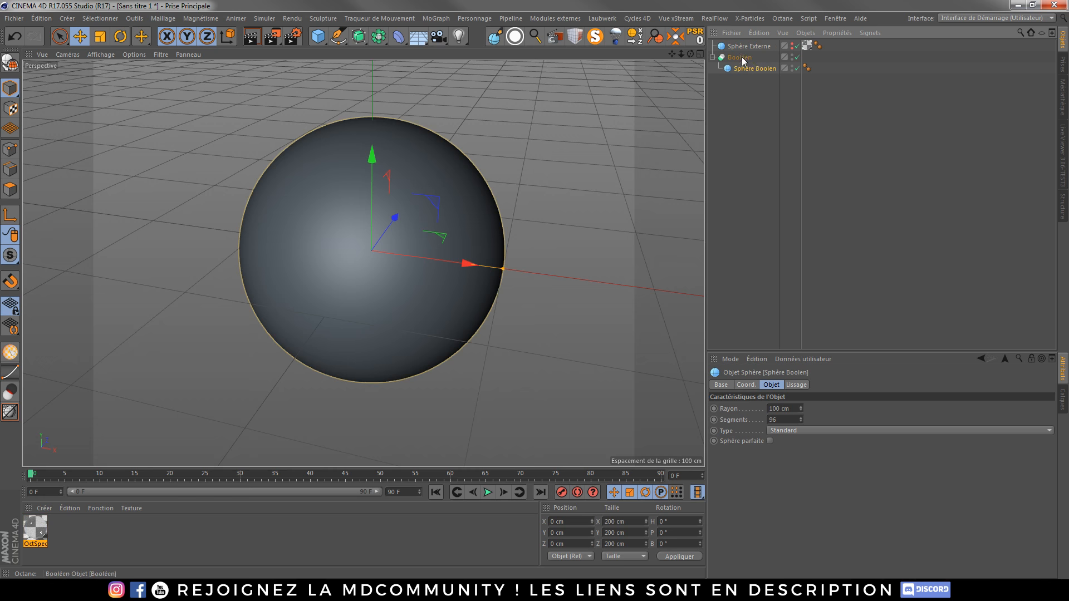
Add a Terrain primitive scaled to 300 × 50 × 300 cm and raise it about 28 cm on Y
{"action": "left_click", "coordinate": [322, 38]}
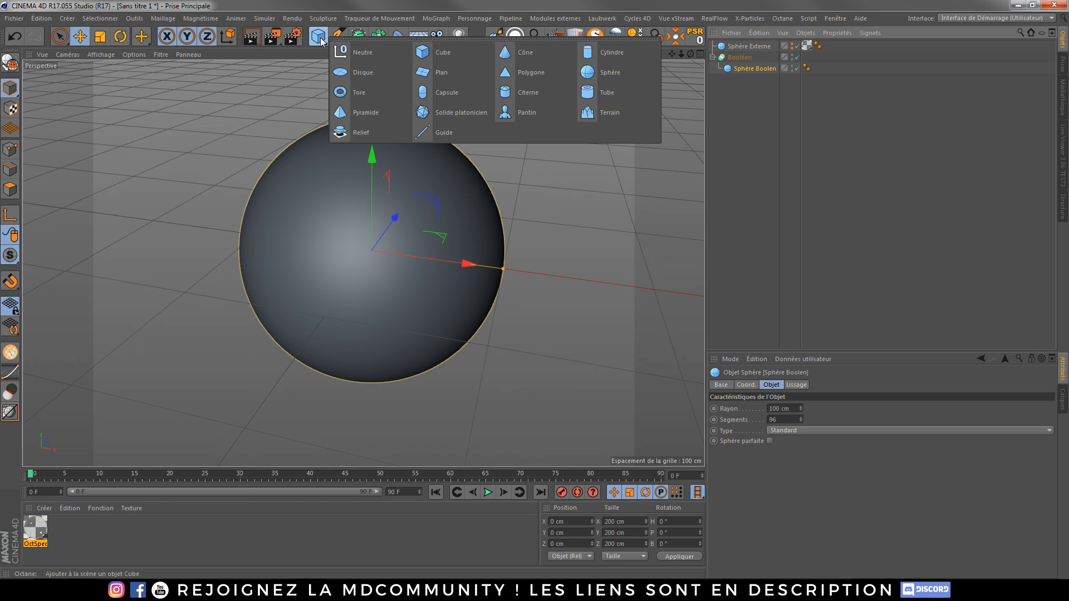
{"action": "left_click", "coordinate": [588, 112]}
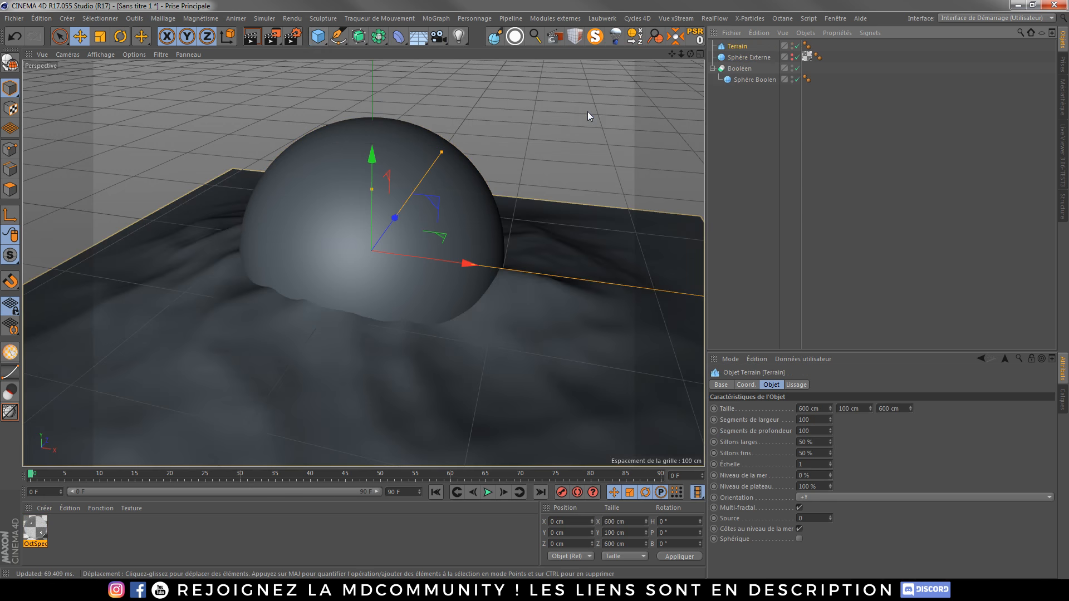
{"action": "scroll", "coordinate": [437, 188], "scroll_direction": "down", "scroll_amount": 1}
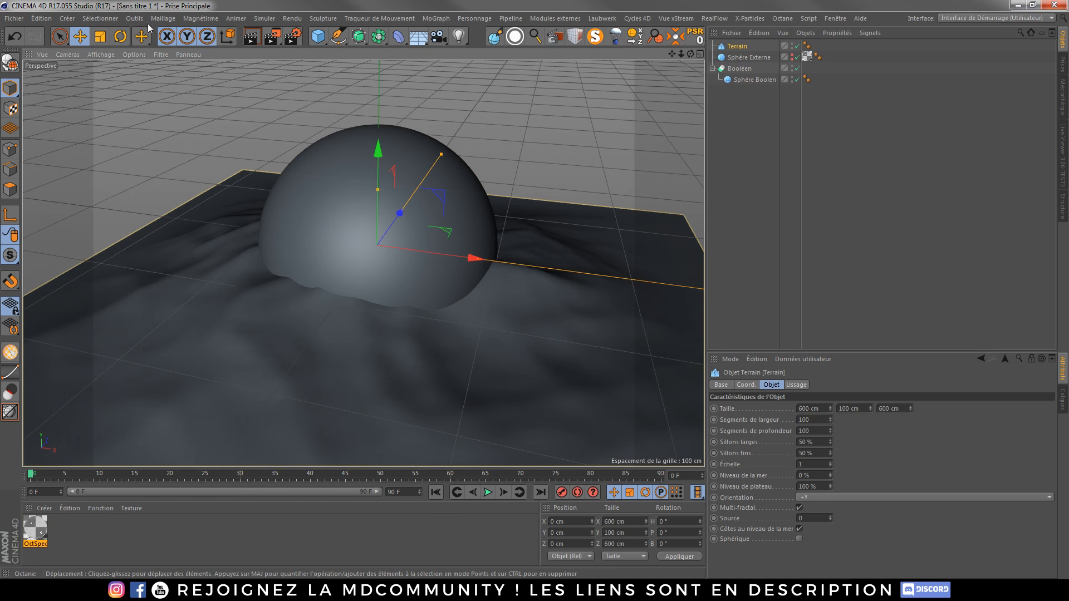
{"action": "left_click", "coordinate": [101, 36]}
{"action": "left_click_drag", "start_coordinate": [566, 145], "coordinate": [335, 208]}
{"action": "key", "text": "e"}
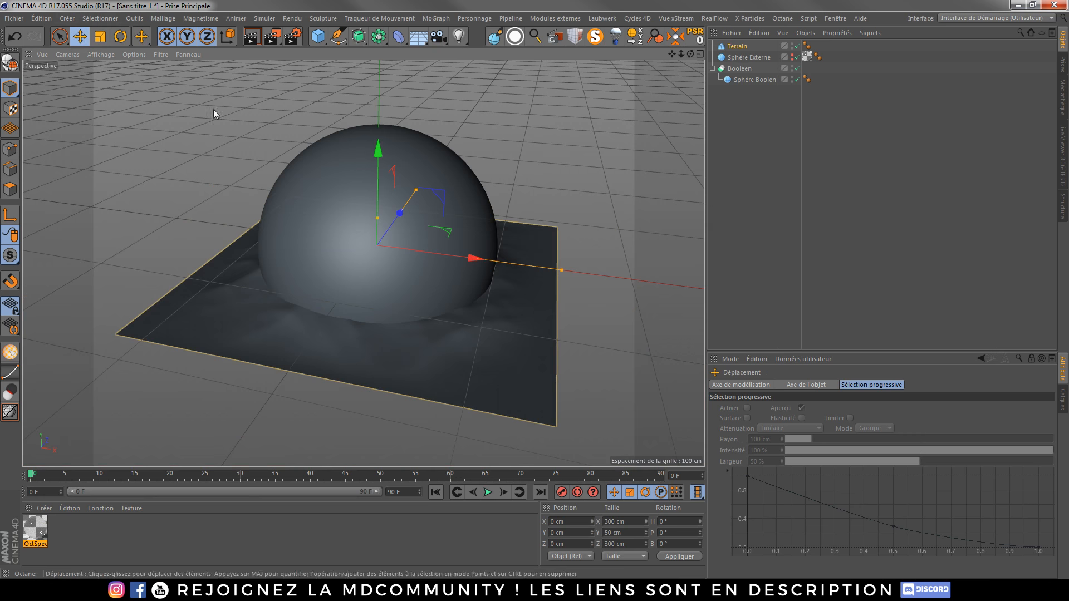
{"action": "left_click_drag", "start_coordinate": [378, 147], "coordinate": [373, 119]}
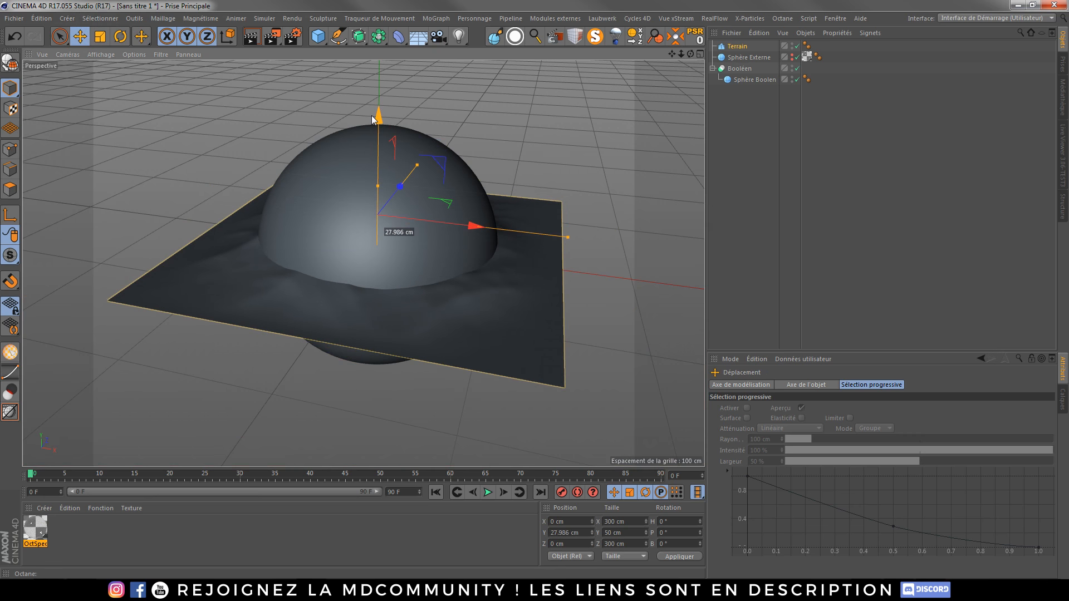
Nest the Terrain in the Booléen below Sphère Boolen and set the boolean operation type to A inter B
{"action": "left_click_drag", "start_coordinate": [737, 46], "coordinate": [743, 82]}
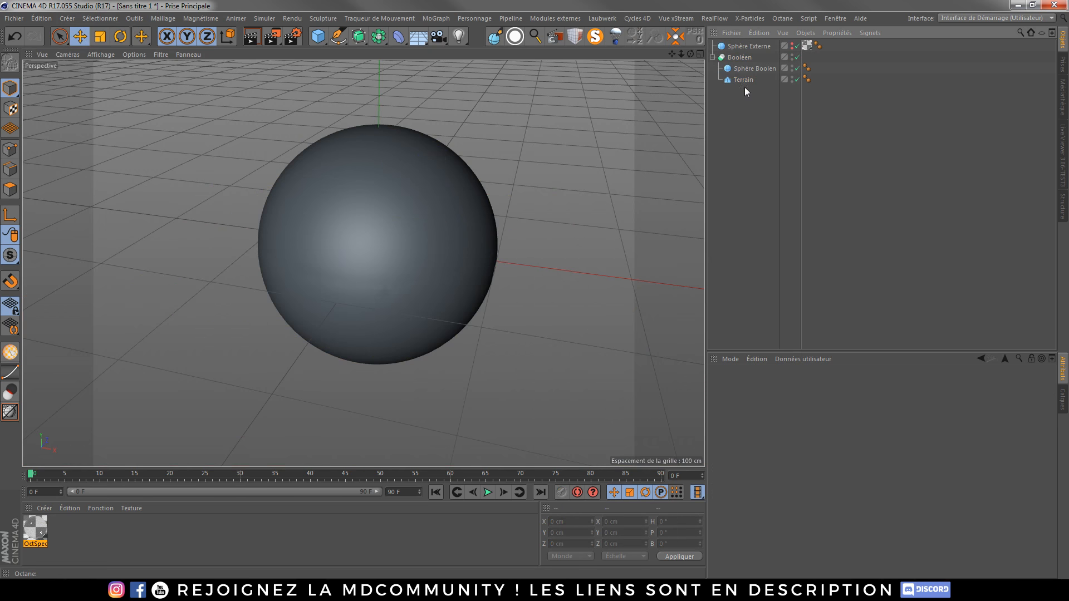
{"action": "left_click", "coordinate": [741, 58]}
{"action": "left_click", "coordinate": [904, 408]}
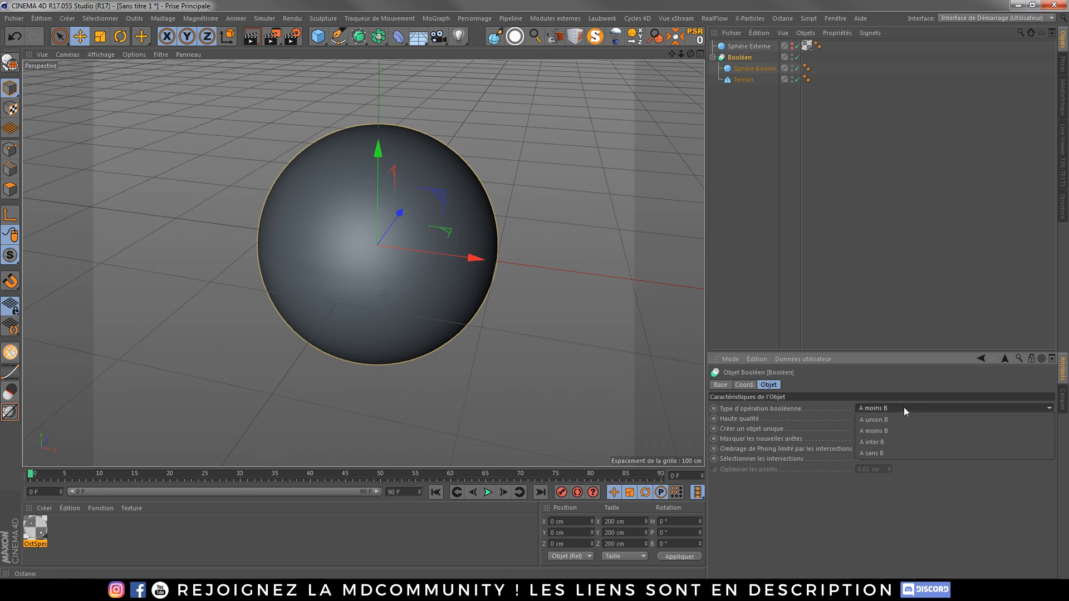
{"action": "left_click", "coordinate": [878, 442]}
{"action": "left_click_drag", "start_coordinate": [377, 210], "coordinate": [382, 239], "text": "alt"}
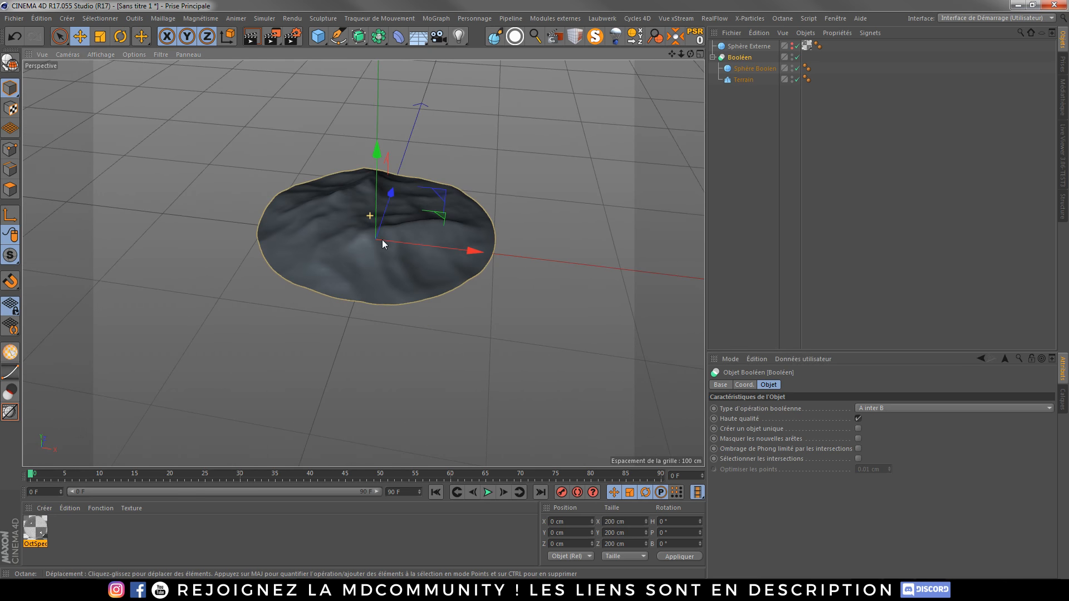
Unhide Sphère Externe and switch the Octane render kernel from the live viewer to Pathtracing
{"action": "left_click", "coordinate": [791, 45]}
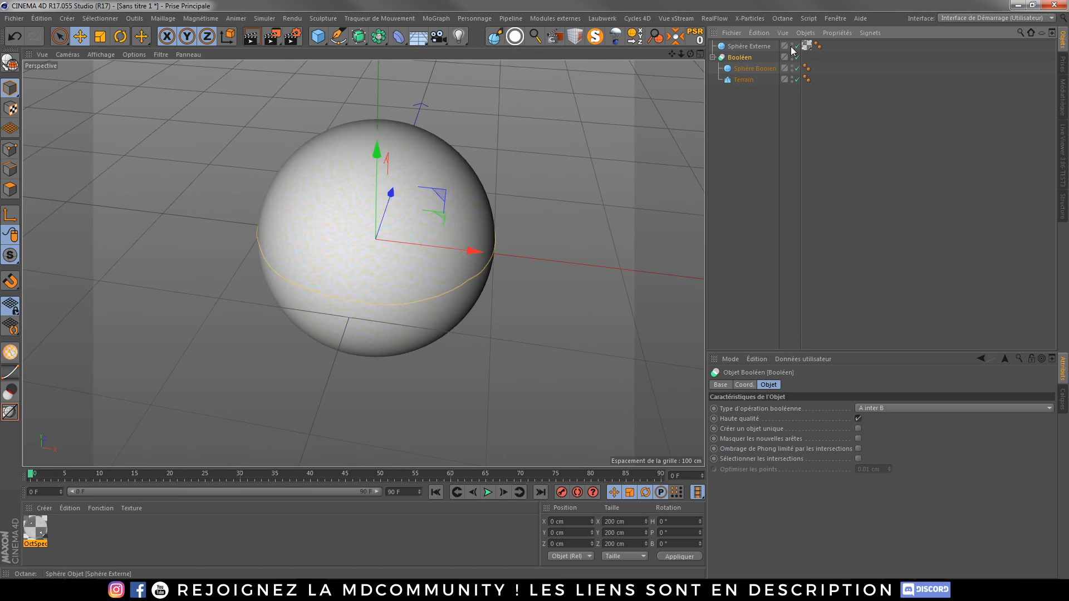
{"action": "left_click", "coordinate": [1063, 145]}
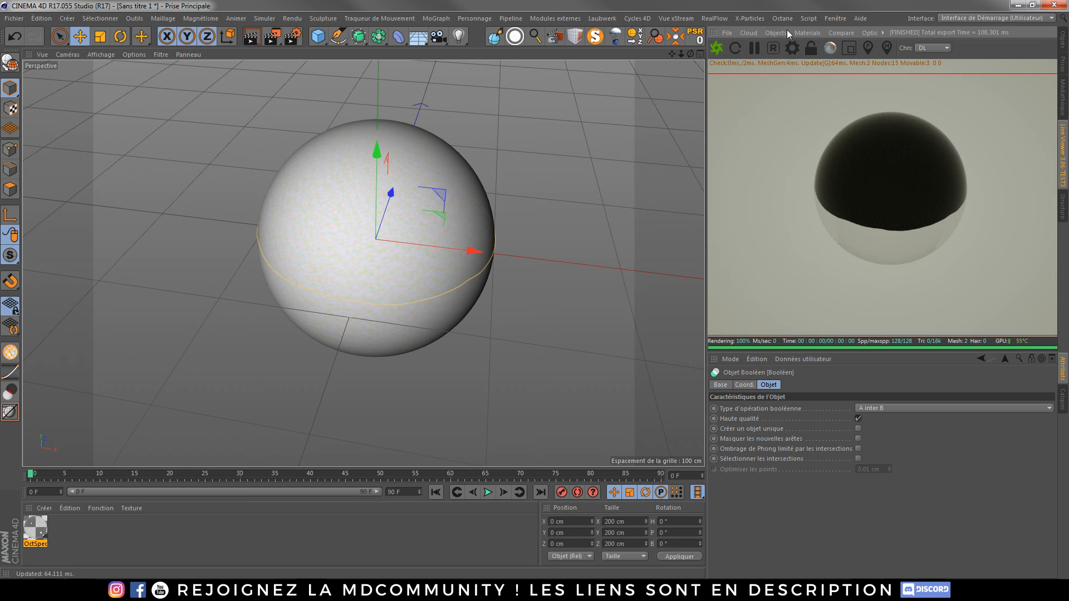
{"action": "left_click", "coordinate": [794, 47]}
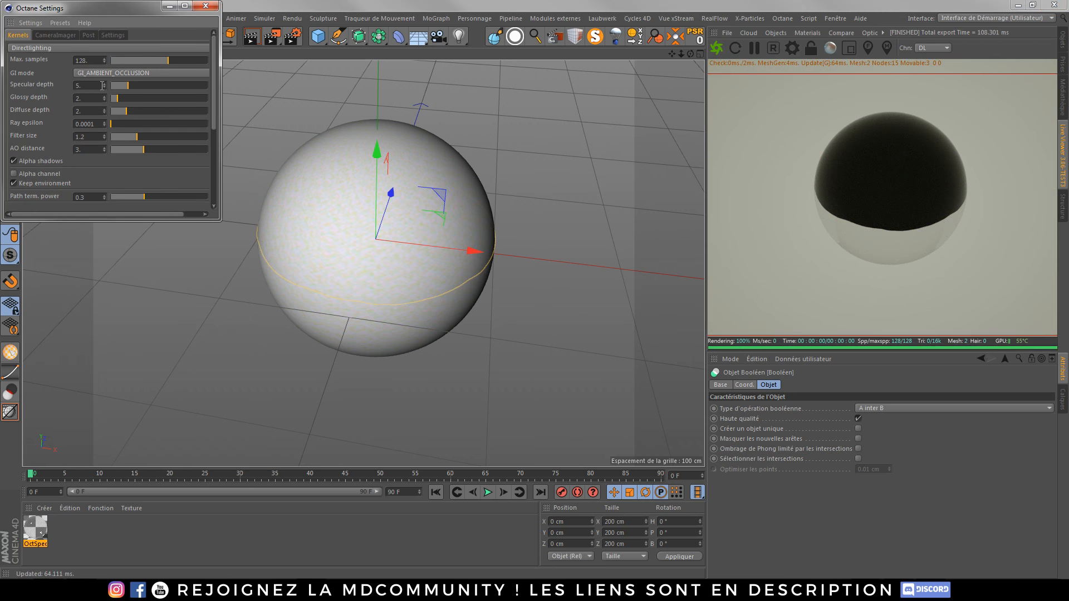
{"action": "scroll", "coordinate": [103, 73], "scroll_direction": "down", "scroll_amount": 1}
{"action": "scroll", "coordinate": [60, 47], "scroll_direction": "down", "scroll_amount": 1}
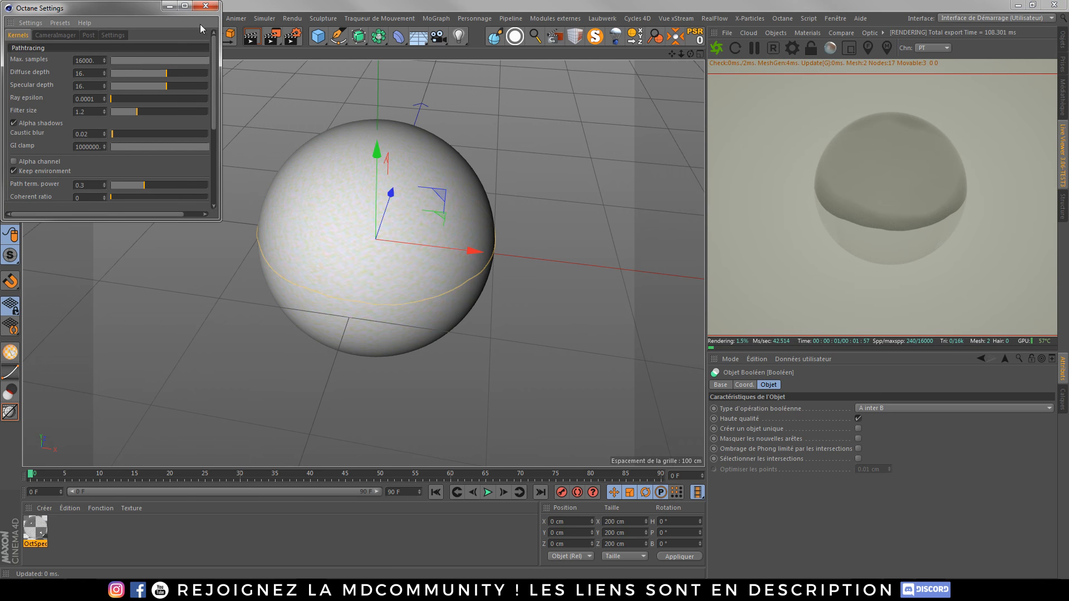
{"action": "left_click", "coordinate": [210, 9]}
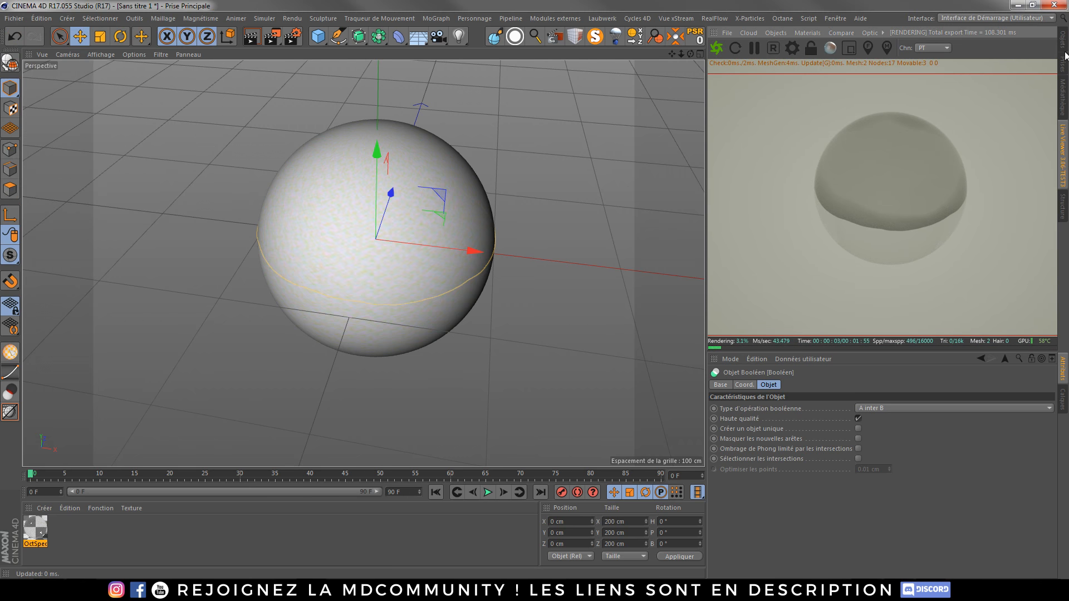
Add an Octane Hdri Environment and load Abandoned_Putt_Putt.hdr from the GSG HDR Files Collection folder as its image
{"action": "left_click", "coordinate": [776, 31]}
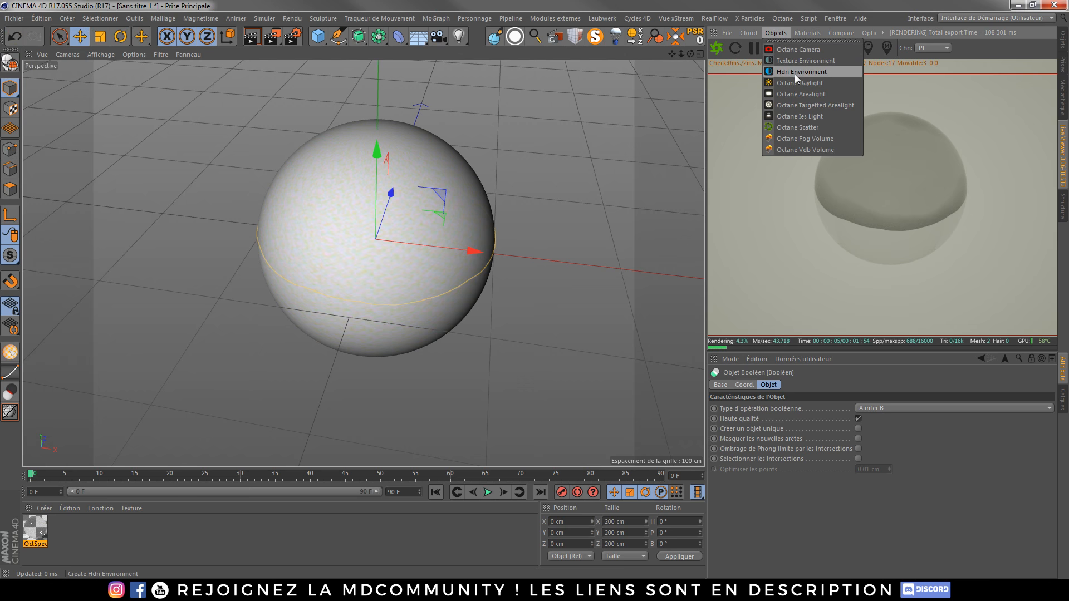
{"action": "left_click", "coordinate": [794, 75]}
{"action": "left_click", "coordinate": [855, 427]}
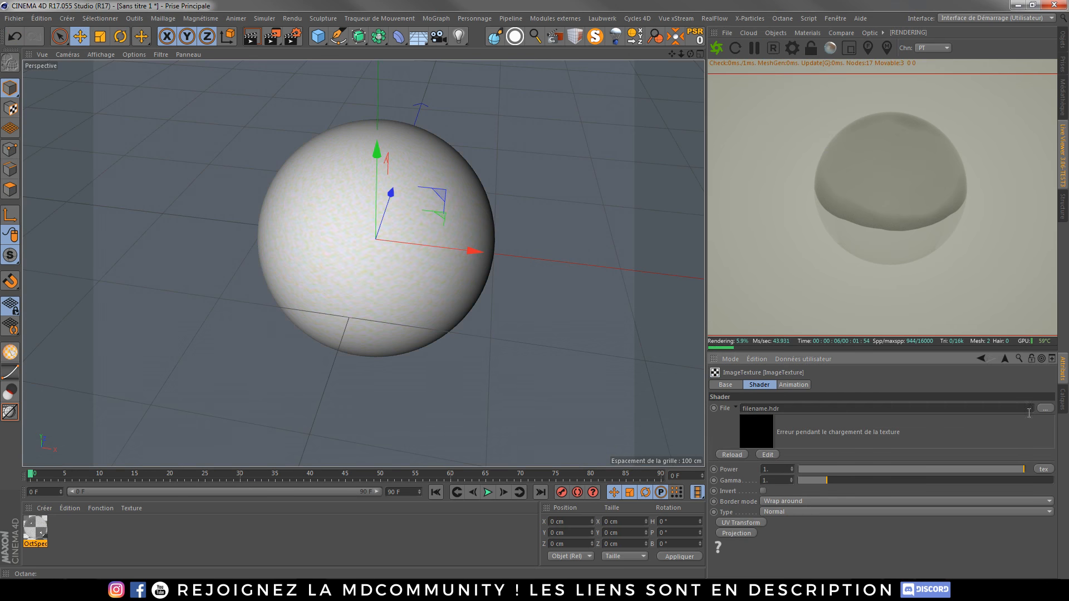
{"action": "left_click", "coordinate": [1045, 408]}
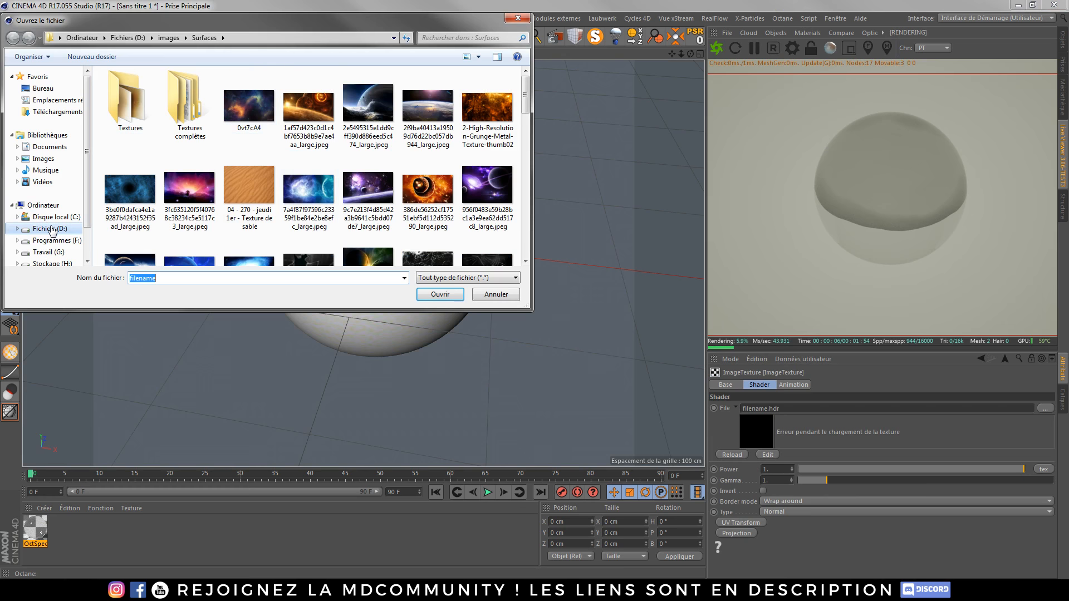
{"action": "left_click", "coordinate": [51, 229]}
{"action": "double_click", "coordinate": [146, 127]}
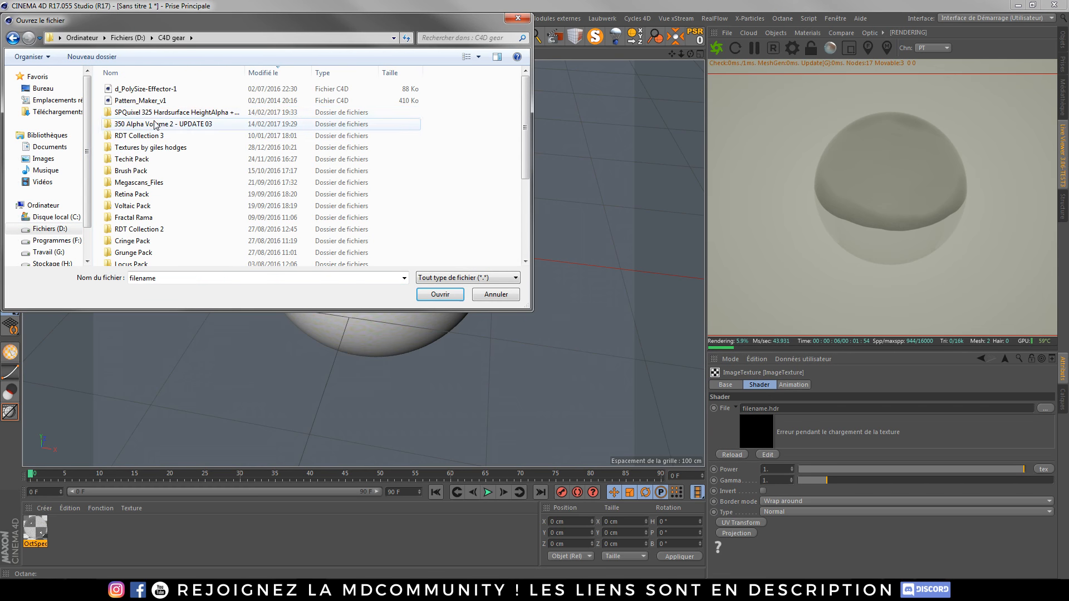
{"action": "left_click_drag", "start_coordinate": [526, 106], "coordinate": [528, 144]}
{"action": "scroll", "coordinate": [312, 183], "scroll_direction": "down", "scroll_amount": 2}
{"action": "double_click", "coordinate": [162, 174]}
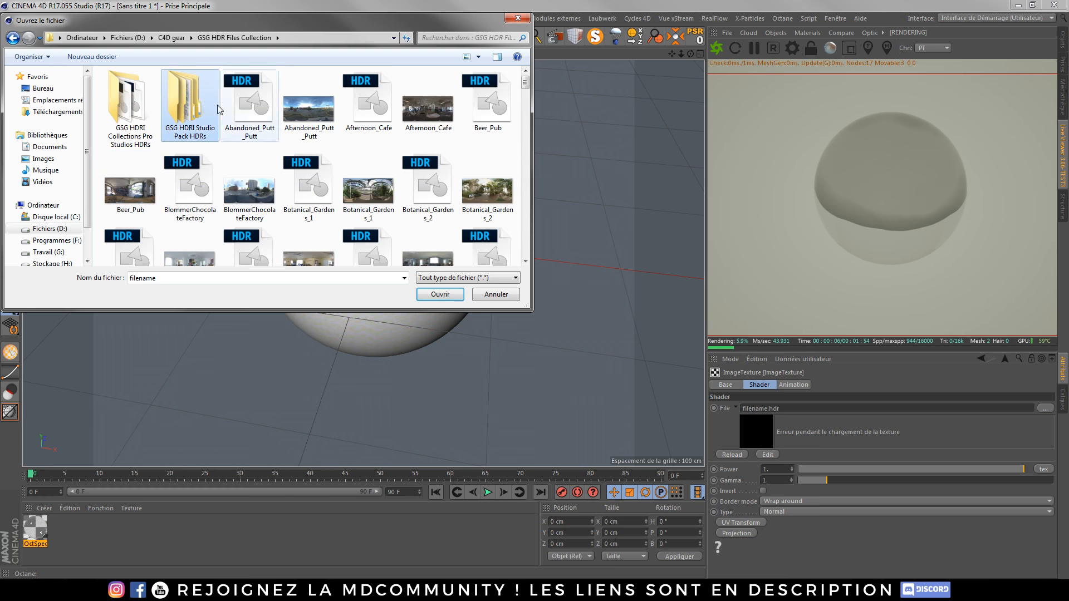
{"action": "double_click", "coordinate": [248, 104]}
{"action": "left_click", "coordinate": [610, 334]}
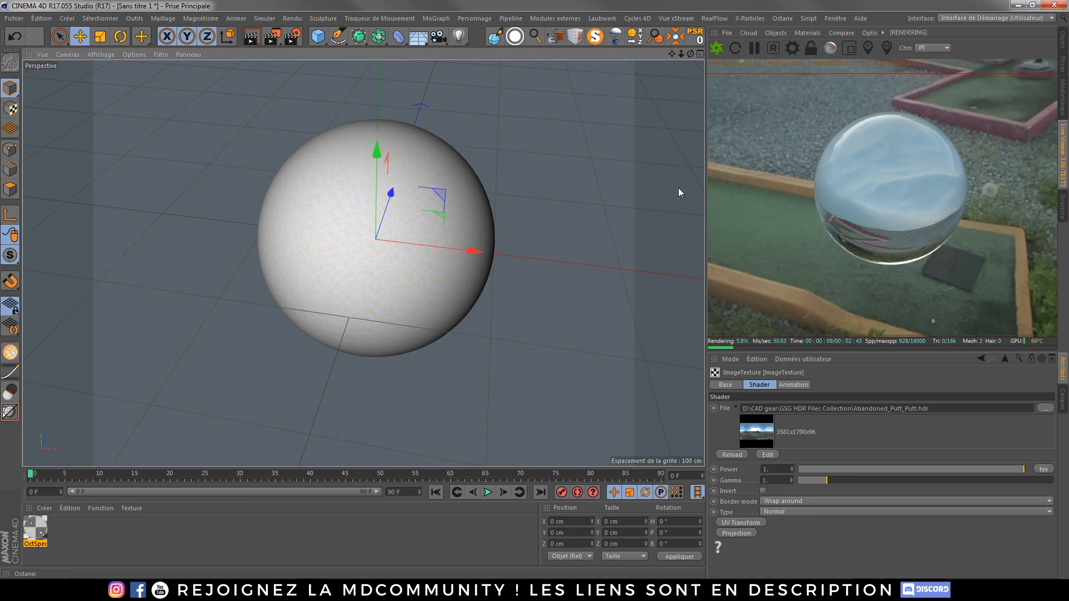
Lower the Terrain inside the Booléen to about -9.7 cm on Y
{"action": "scroll", "coordinate": [372, 289], "scroll_direction": "up", "scroll_amount": 4}
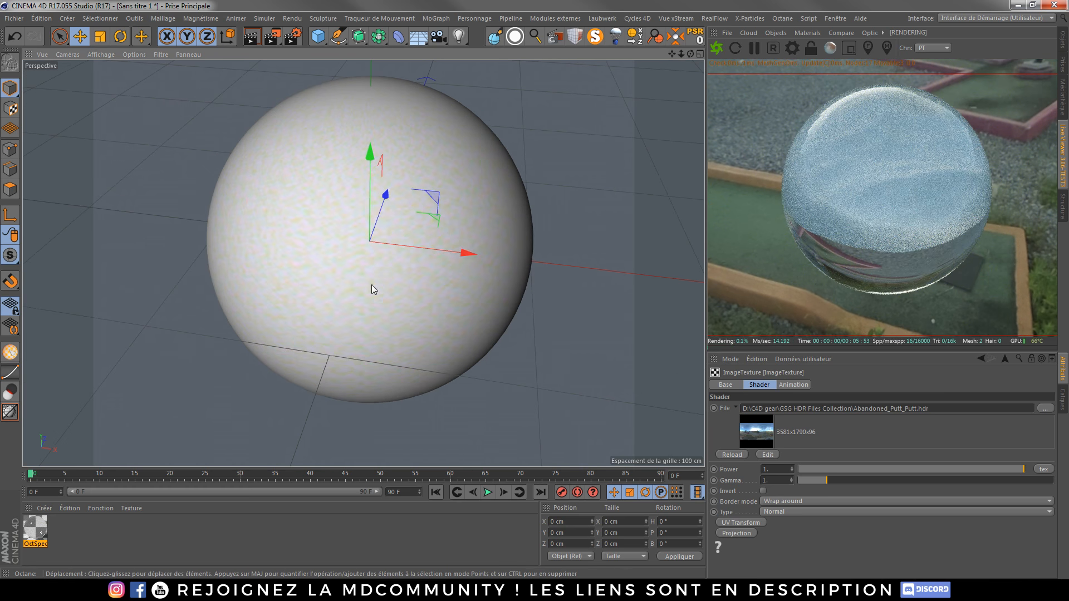
{"action": "left_click_drag", "start_coordinate": [372, 286], "coordinate": [361, 216], "text": "alt"}
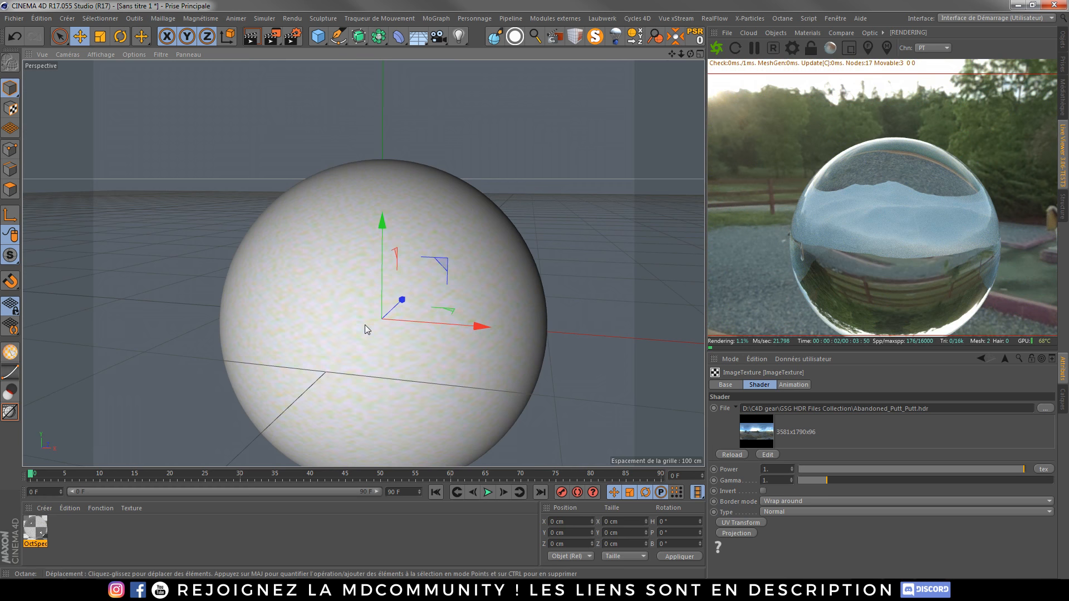
{"action": "left_click", "coordinate": [1065, 40]}
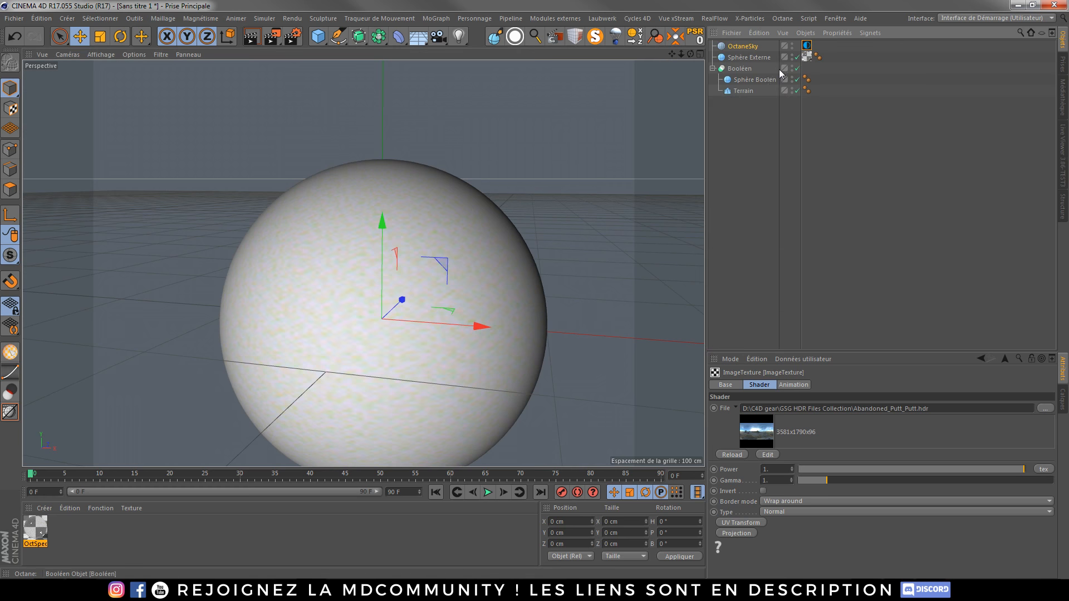
{"action": "left_click", "coordinate": [743, 91]}
{"action": "middle_click_drag", "start_coordinate": [375, 359], "coordinate": [376, 293], "text": "alt"}
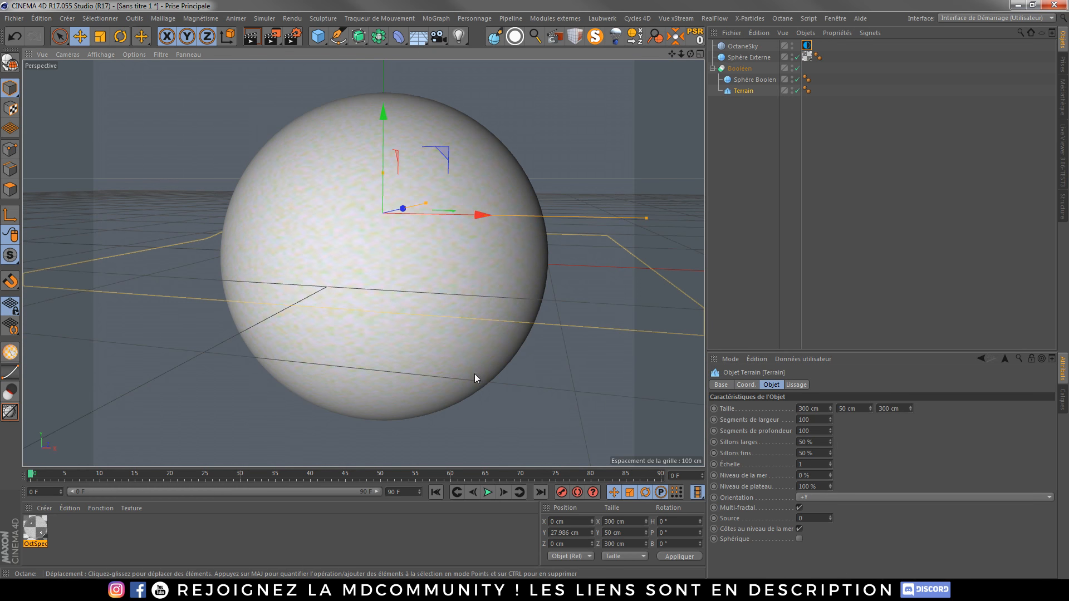
{"action": "left_click_drag", "start_coordinate": [379, 114], "coordinate": [379, 176]}
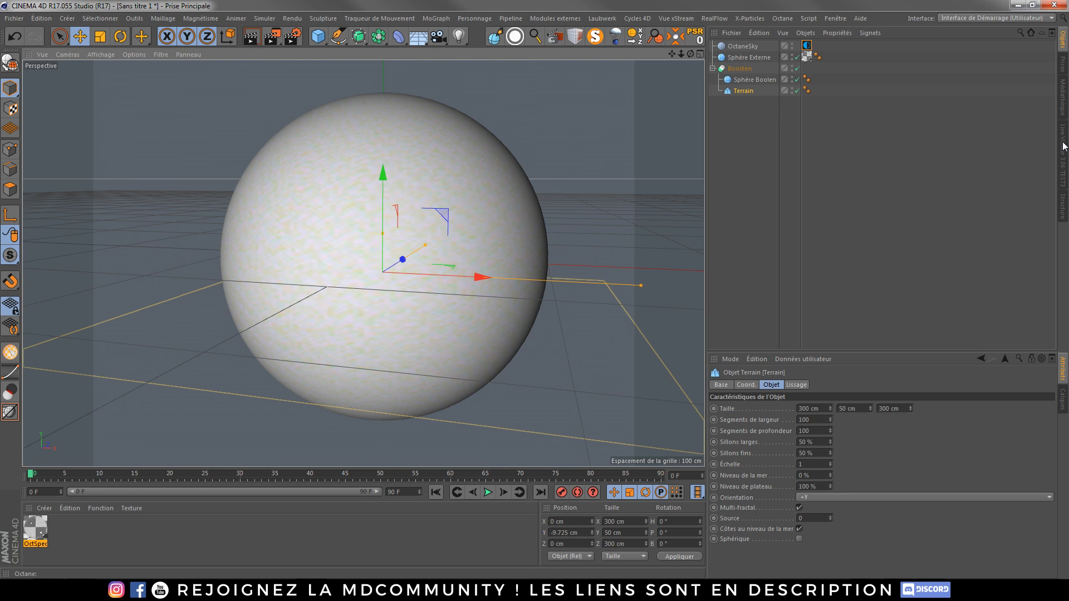
Examine the boolean terrain inside the glass sphere from several angles in the live render
{"action": "left_click", "coordinate": [1064, 146]}
{"action": "left_click_drag", "start_coordinate": [526, 229], "coordinate": [376, 332], "text": "alt"}
{"action": "middle_click_drag", "start_coordinate": [399, 224], "coordinate": [390, 261], "text": "alt"}
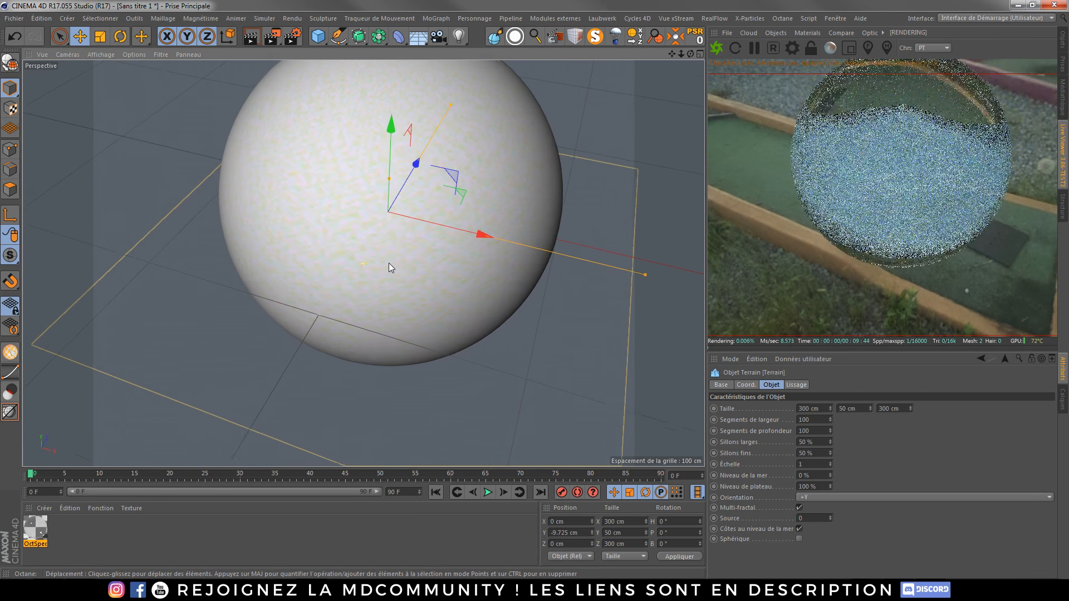
{"action": "right_click_drag", "start_coordinate": [389, 261], "coordinate": [389, 235], "text": "alt"}
{"action": "left_click_drag", "start_coordinate": [389, 255], "coordinate": [399, 231], "text": "alt"}
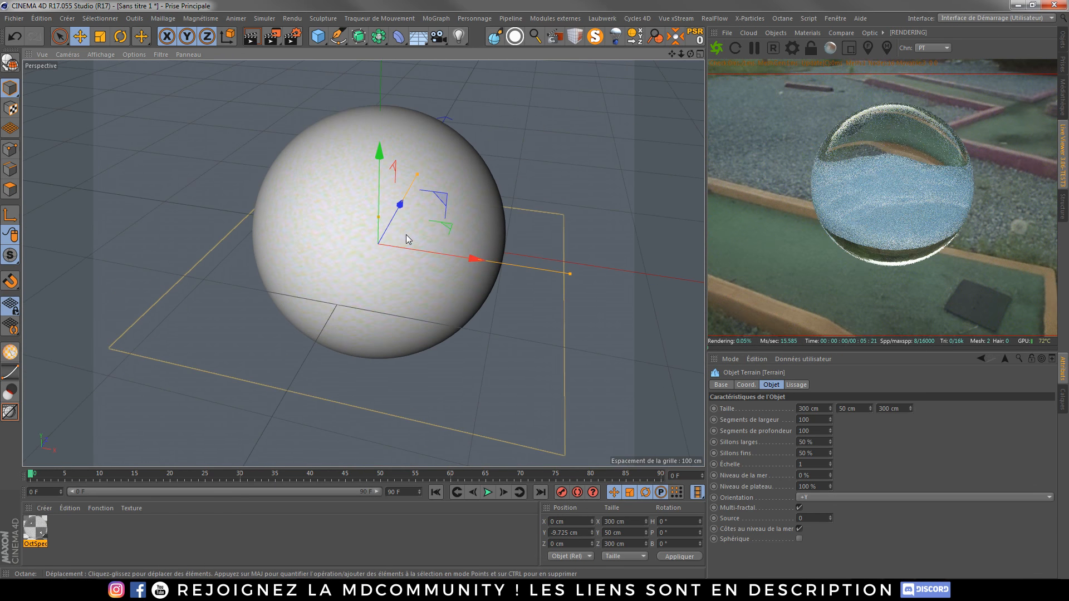
{"action": "scroll", "coordinate": [360, 238], "scroll_direction": "up", "scroll_amount": 1}
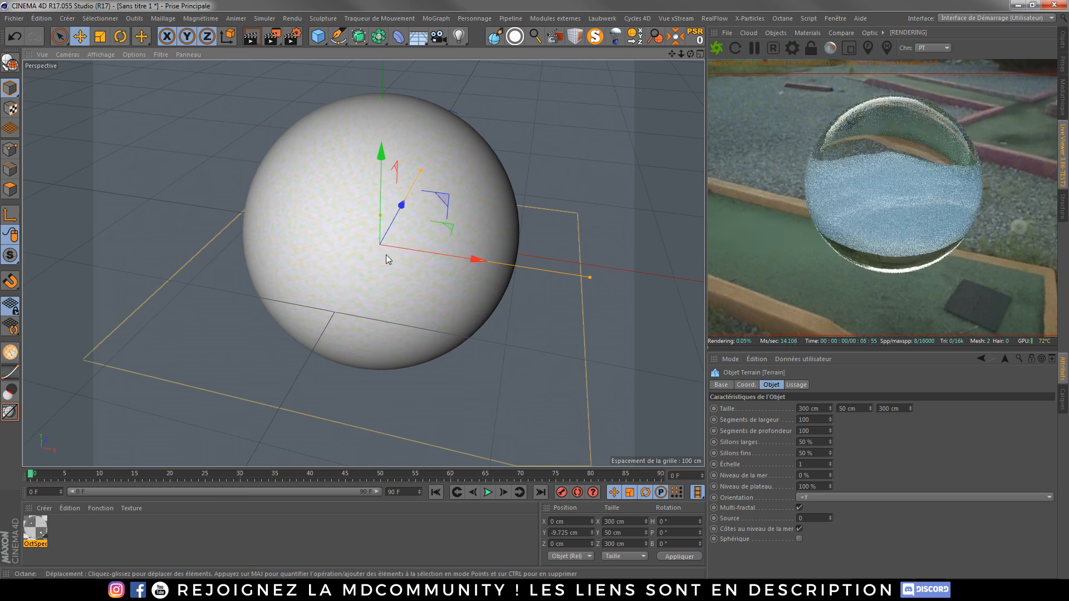
{"action": "middle_click_drag", "start_coordinate": [385, 255], "coordinate": [379, 258], "text": "alt"}
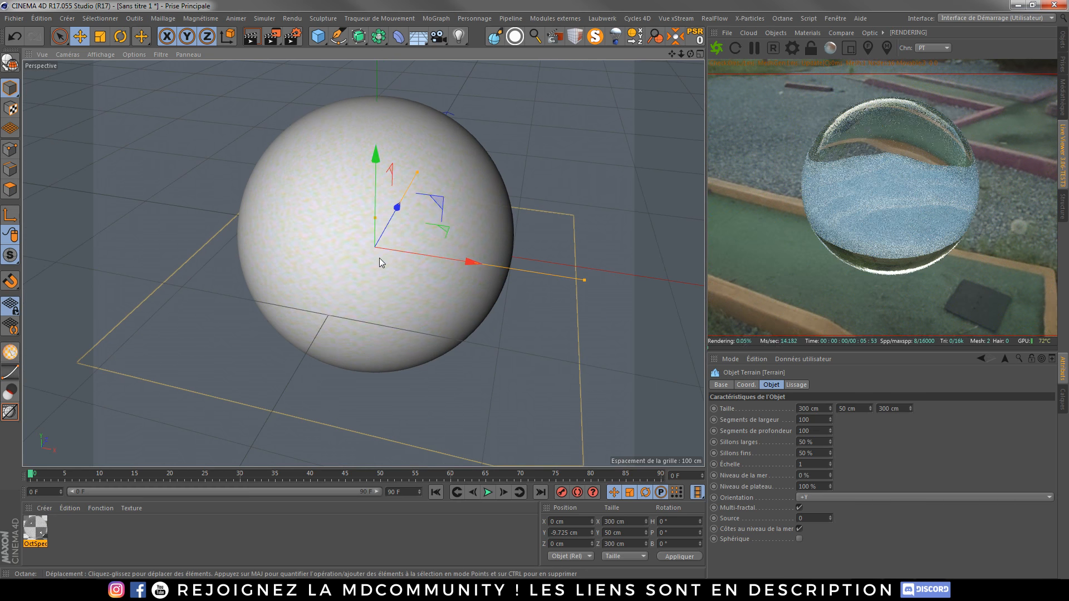
Delete the Terrain from the Booléen and add a Plan primitive to the scene in its place
{"action": "left_click", "coordinate": [1062, 40]}
{"action": "left_click", "coordinate": [756, 102]}
{"action": "left_click", "coordinate": [740, 91]}
{"action": "key", "text": "Delete"}
{"action": "left_click", "coordinate": [744, 80]}
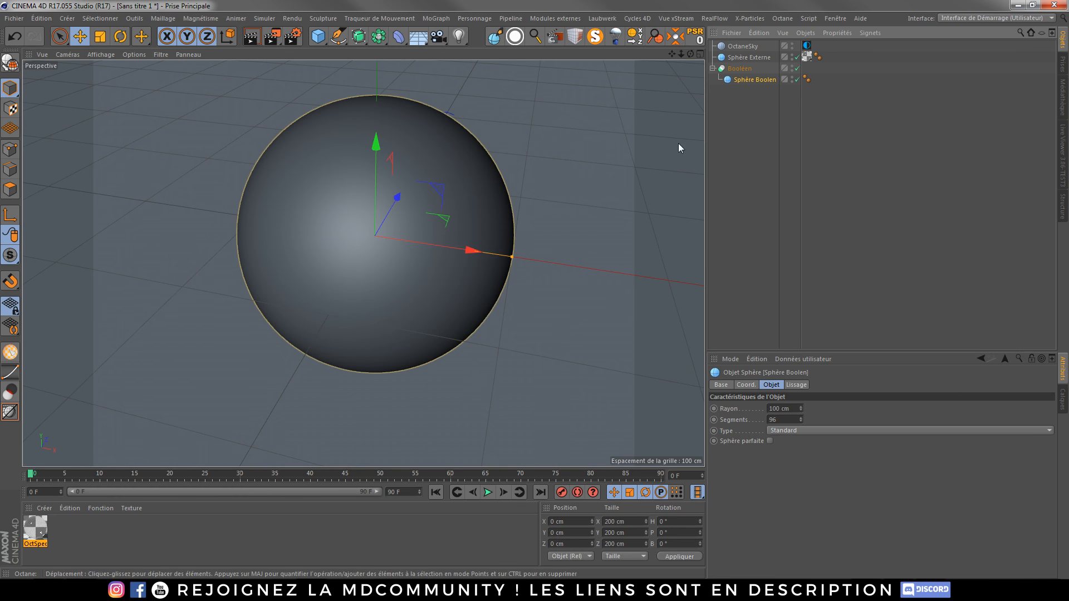
{"action": "left_click", "coordinate": [319, 41]}
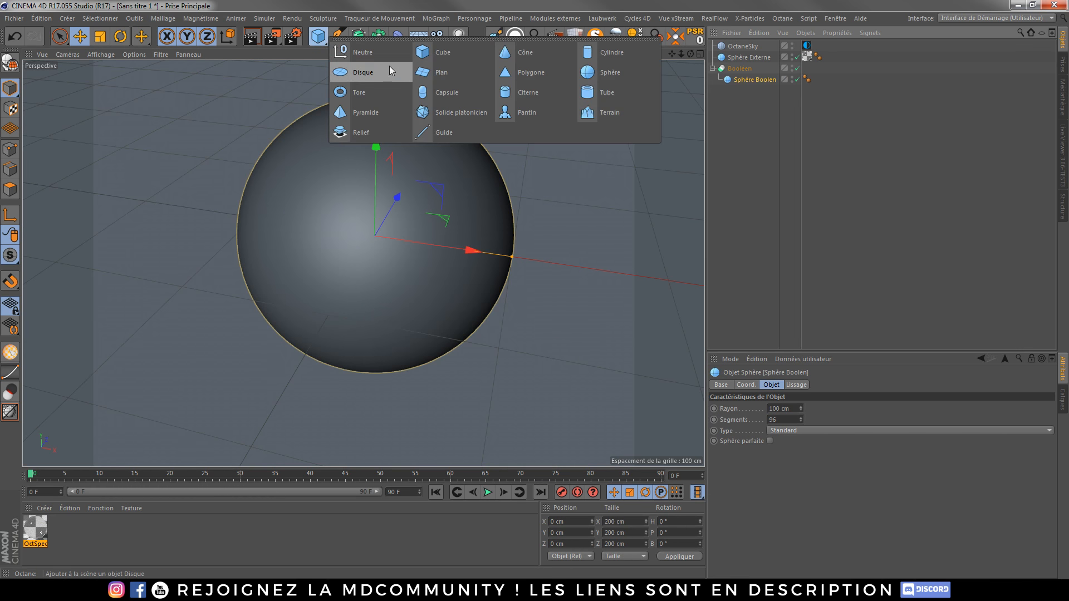
{"action": "left_click", "coordinate": [427, 76]}
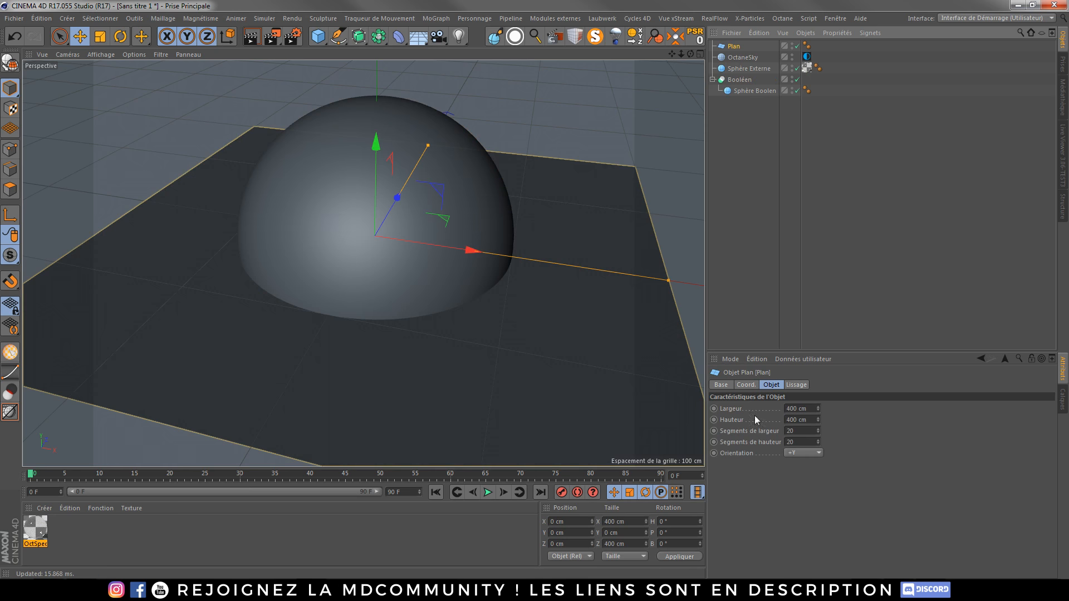
Nest the Plan inside the Booléen, below Sphère Boolen, and check the result in the live render
{"action": "left_click", "coordinate": [1065, 142]}
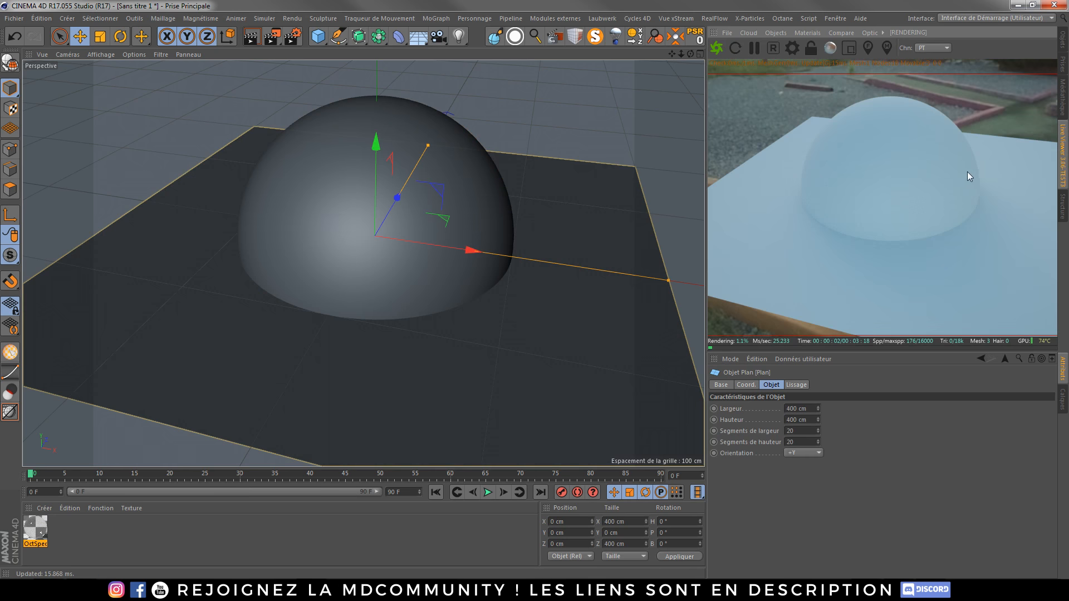
{"action": "left_click", "coordinate": [1063, 43]}
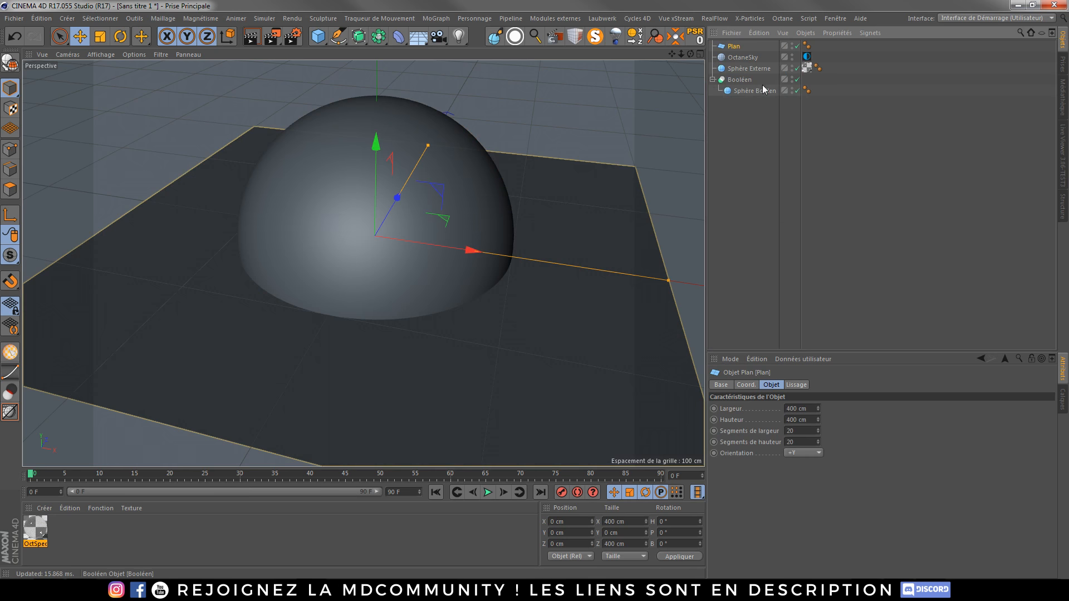
{"action": "left_click_drag", "start_coordinate": [735, 48], "coordinate": [740, 98]}
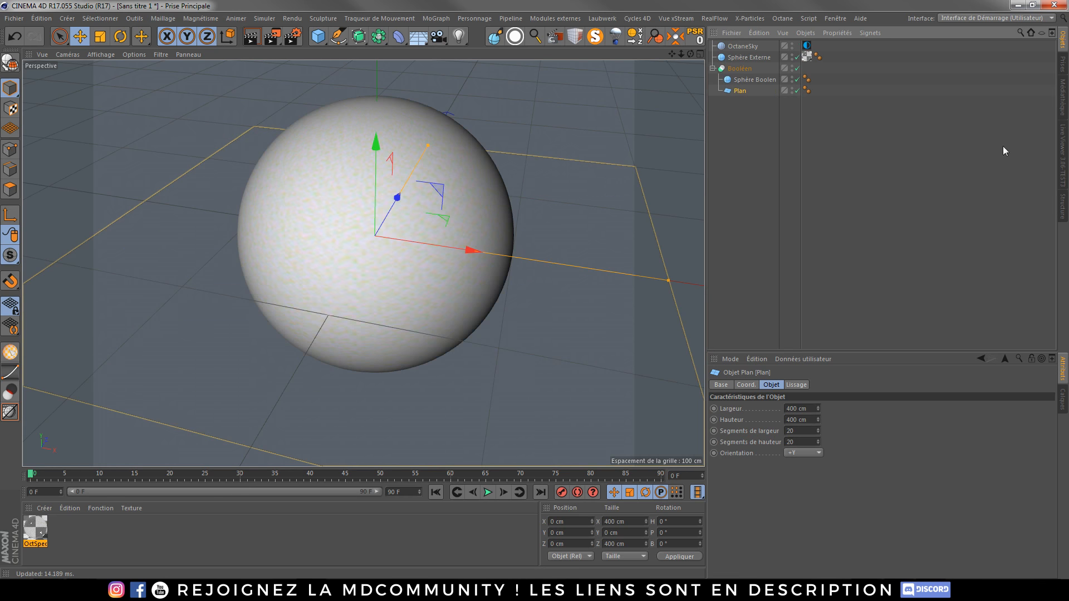
{"action": "left_click", "coordinate": [1061, 150]}
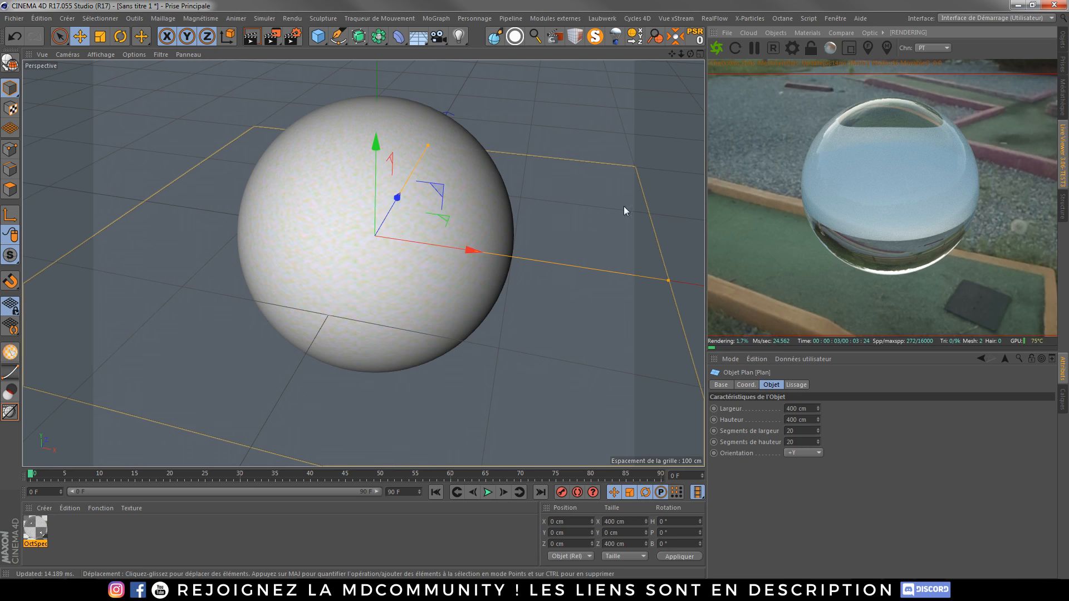
Create a new Octane Material and assign it to the Plan inside the Booléen
{"action": "left_click", "coordinate": [44, 508]}
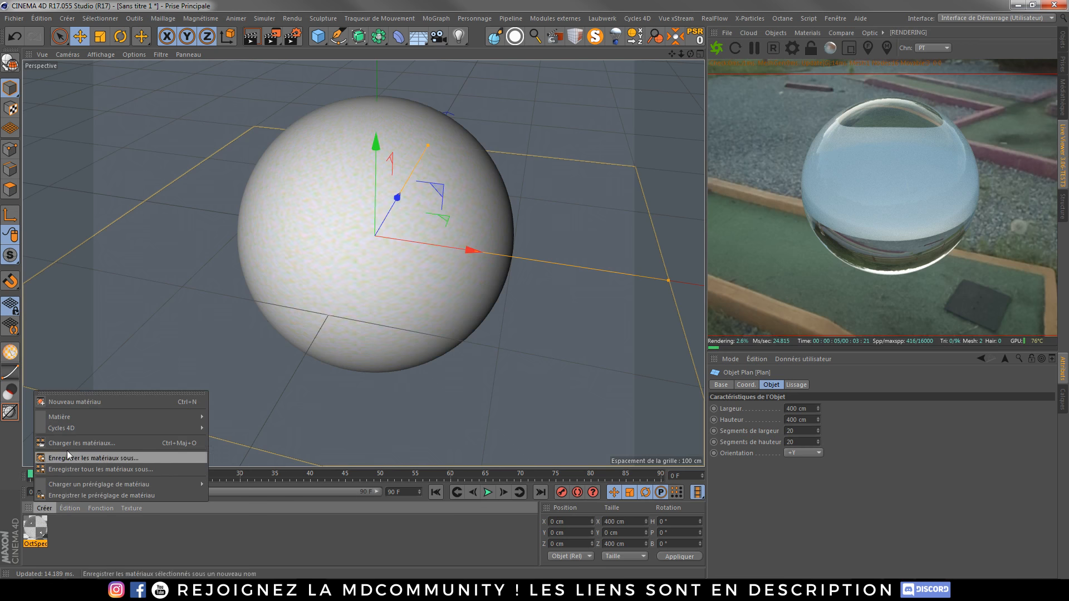
{"action": "mouse_move", "coordinate": [97, 429]}
{"action": "mouse_move", "coordinate": [125, 416]}
{"action": "mouse_move", "coordinate": [295, 323]}
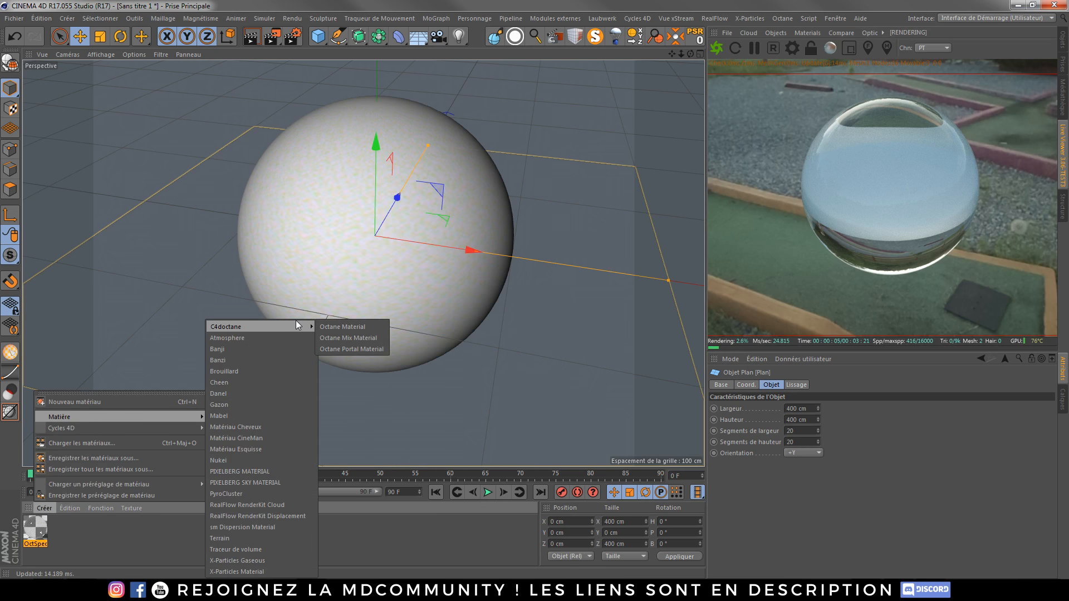
{"action": "left_click", "coordinate": [335, 327]}
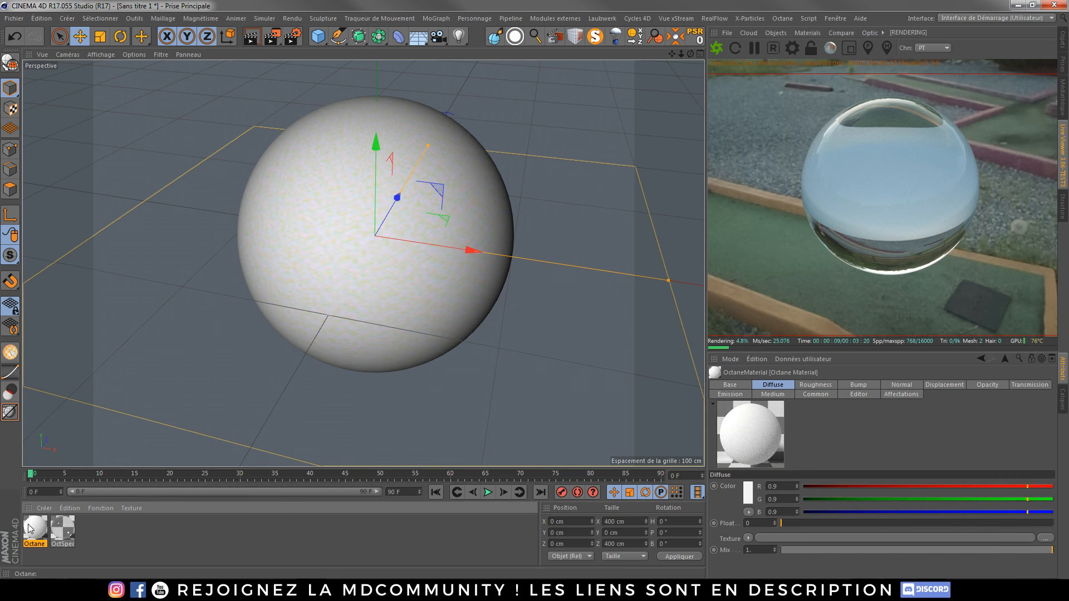
{"action": "left_click", "coordinate": [1061, 41]}
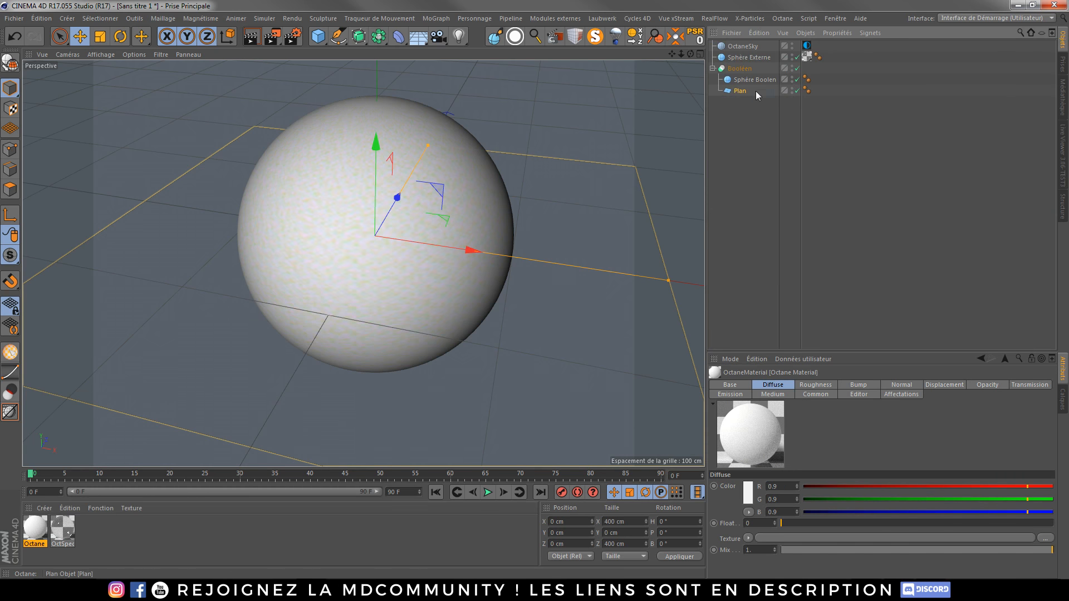
{"action": "left_click_drag", "start_coordinate": [684, 171], "coordinate": [748, 92]}
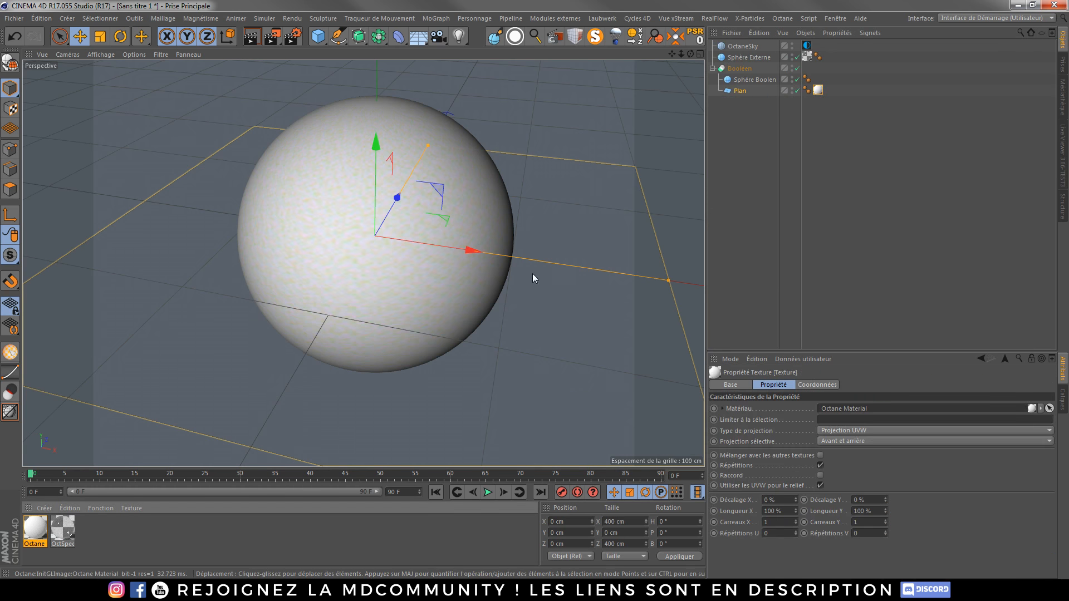
Open the new Octane Material in the Octane Node Editor, maximize the editor and make room around the material node
{"action": "double_click", "coordinate": [33, 532]}
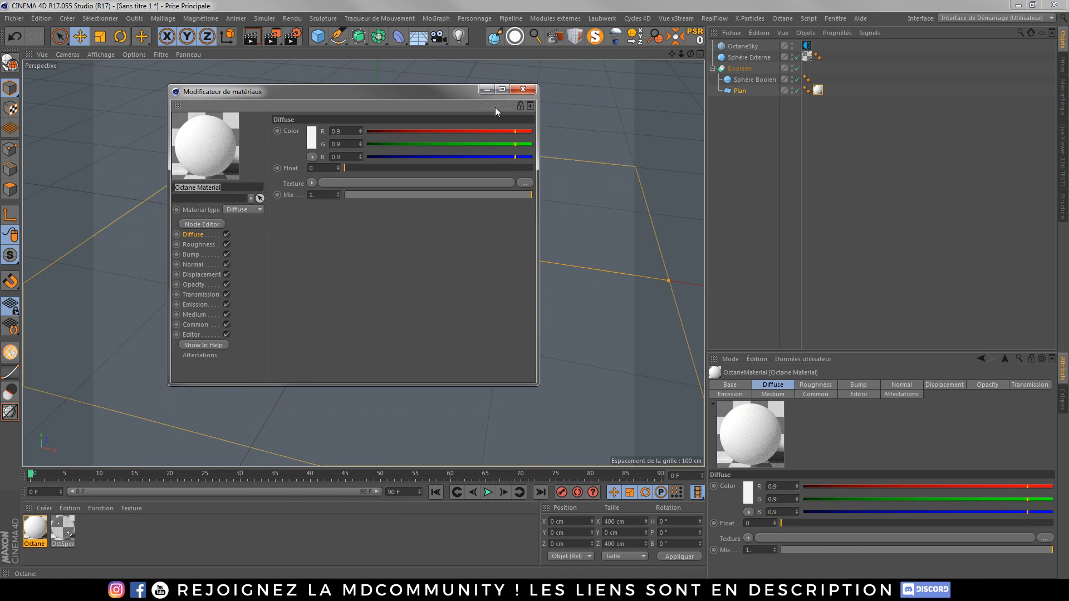
{"action": "left_click", "coordinate": [503, 90]}
{"action": "left_click", "coordinate": [48, 135]}
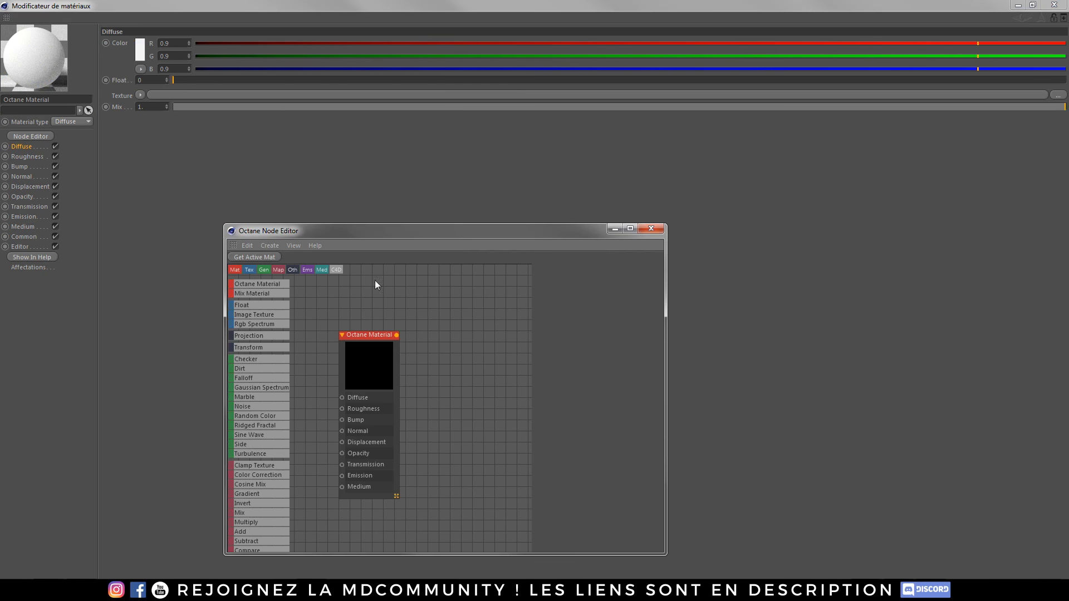
{"action": "left_click_drag", "start_coordinate": [506, 232], "coordinate": [544, 1]}
{"action": "middle_click_drag", "start_coordinate": [367, 166], "coordinate": [817, 221]}
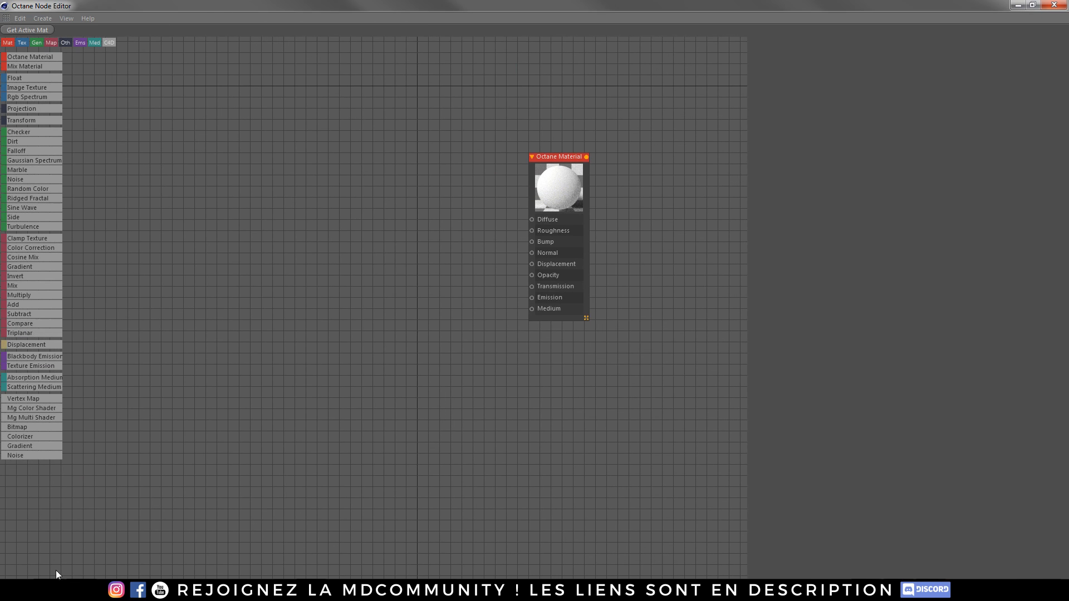
Switch to the browser and examine the TFMSTYLE Techit Pack, including its sample image, in the MDCOMMUNITY shop
{"action": "left_click", "coordinate": [53, 591]}
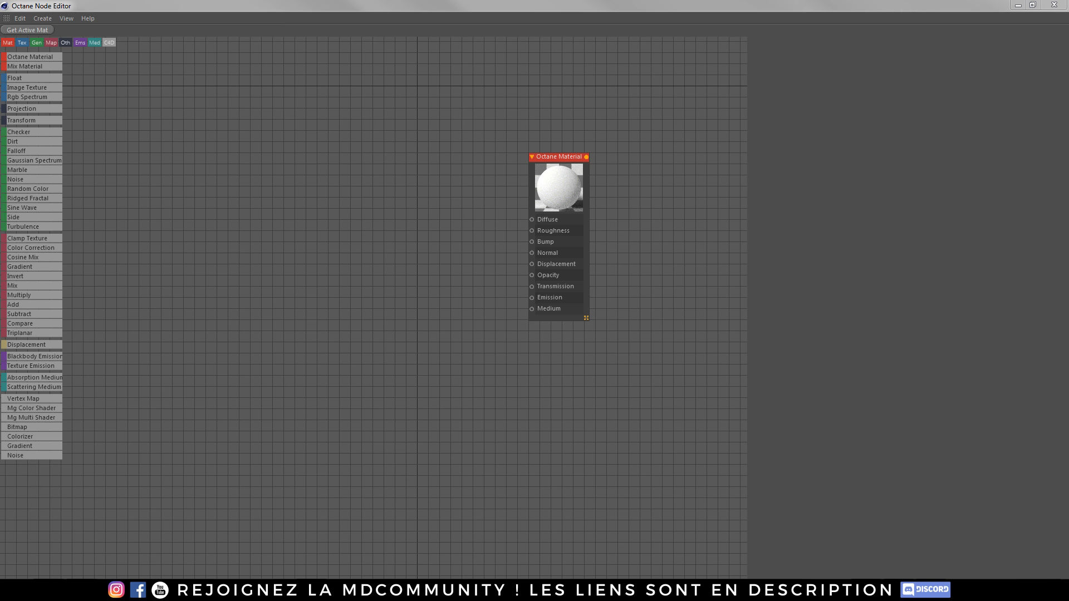
{"action": "left_click_drag", "start_coordinate": [371, 118], "coordinate": [408, 95]}
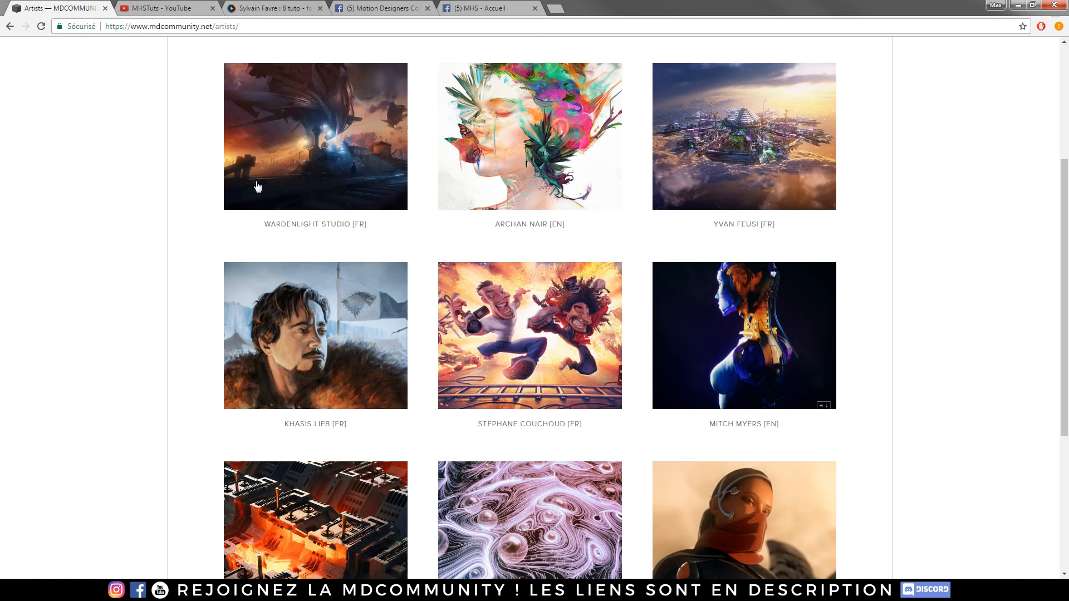
{"action": "scroll", "coordinate": [258, 186], "scroll_direction": "up", "scroll_amount": 4}
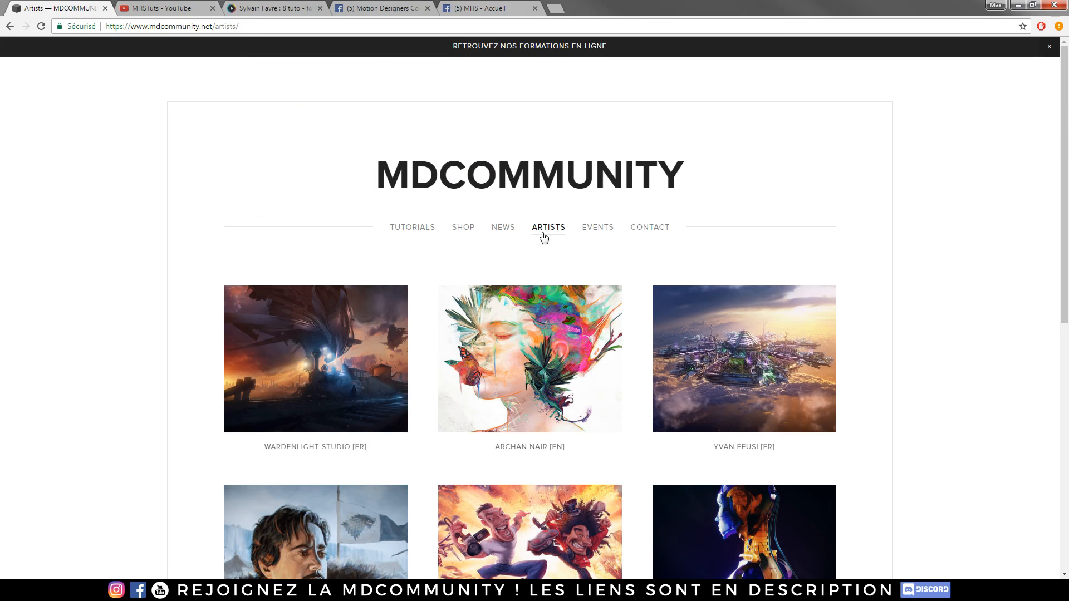
{"action": "left_click", "coordinate": [469, 229]}
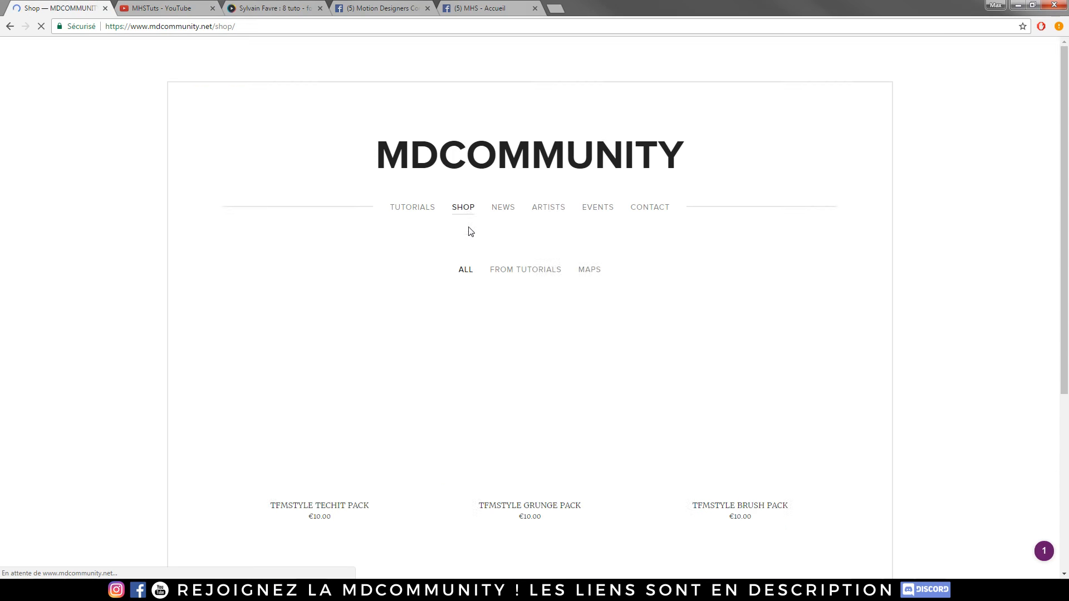
{"action": "scroll", "coordinate": [390, 167], "scroll_direction": "down", "scroll_amount": 4}
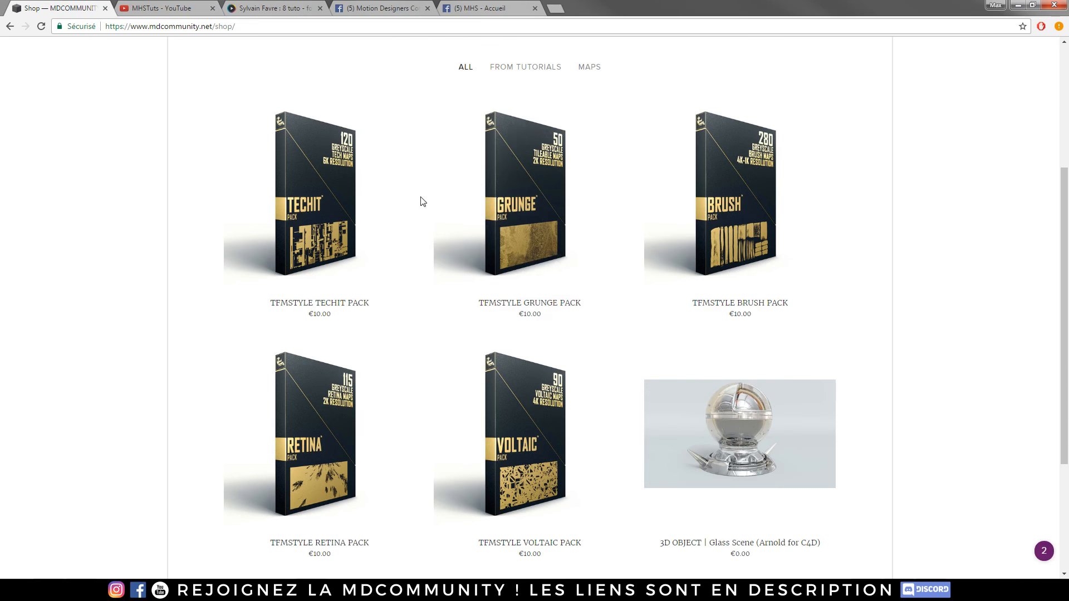
{"action": "left_click", "coordinate": [320, 237]}
{"action": "scroll", "coordinate": [295, 317], "scroll_direction": "down", "scroll_amount": 5}
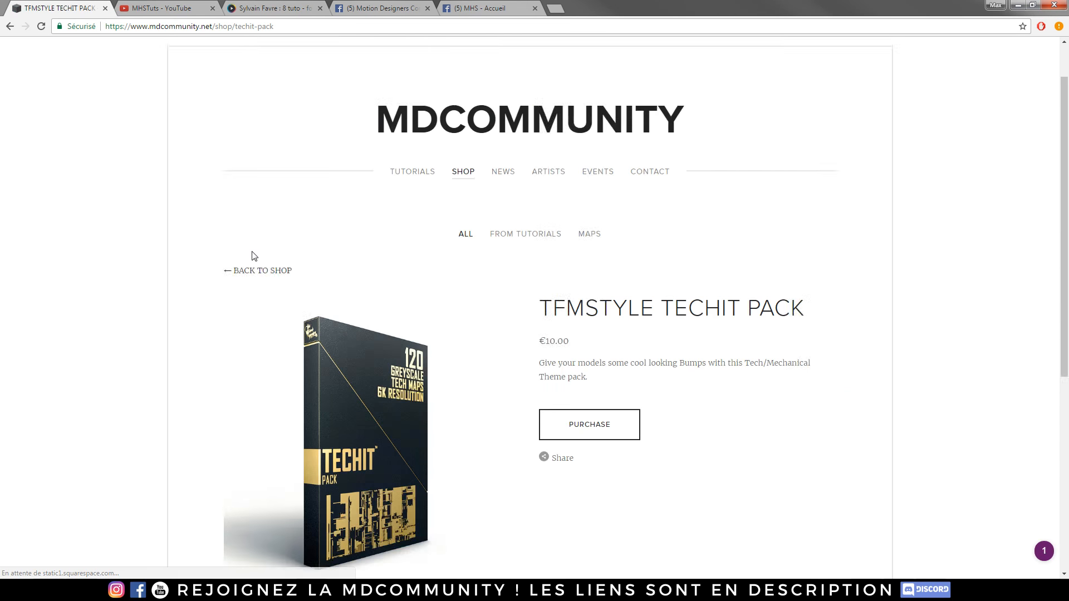
{"action": "left_click", "coordinate": [273, 387]}
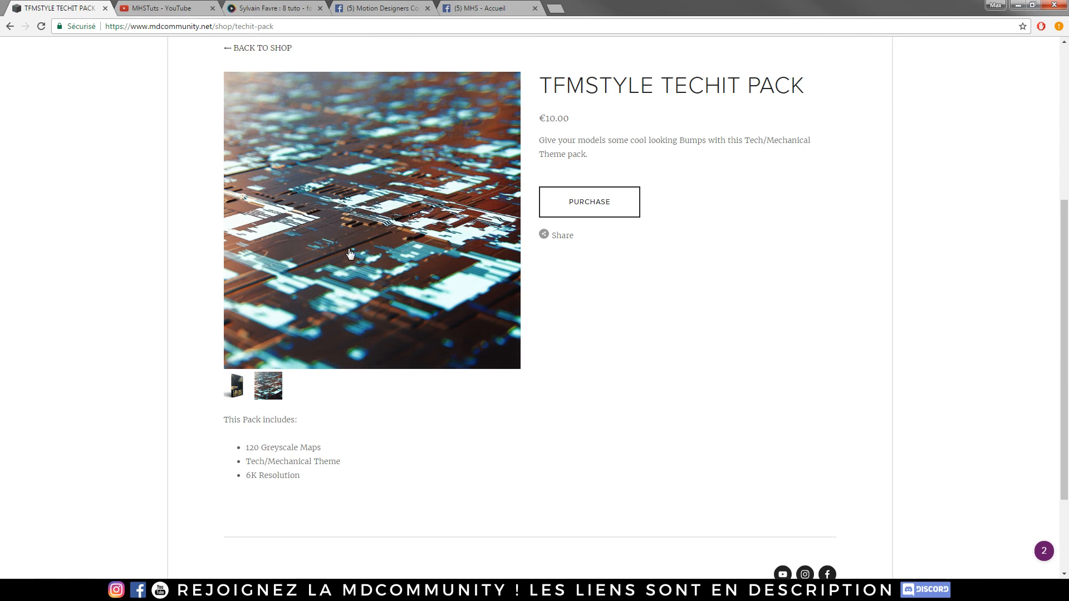
{"action": "scroll", "coordinate": [354, 258], "scroll_direction": "up", "scroll_amount": 1}
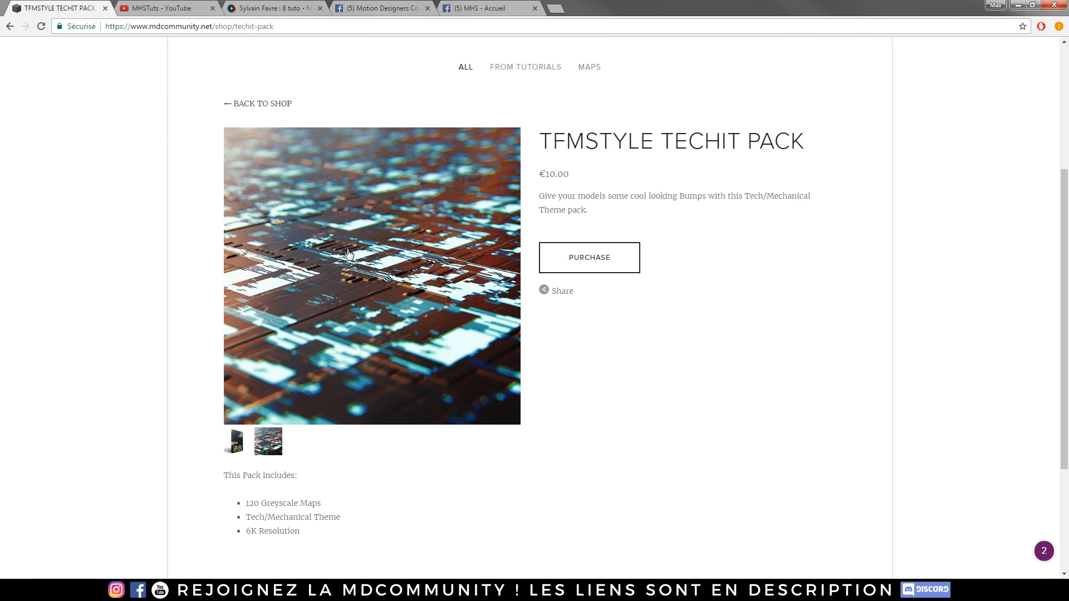
Bring Techit-BM-002.jpg from the Techit Pack folder into the Octane Node Editor as an image texture node
{"action": "left_click", "coordinate": [305, 590]}
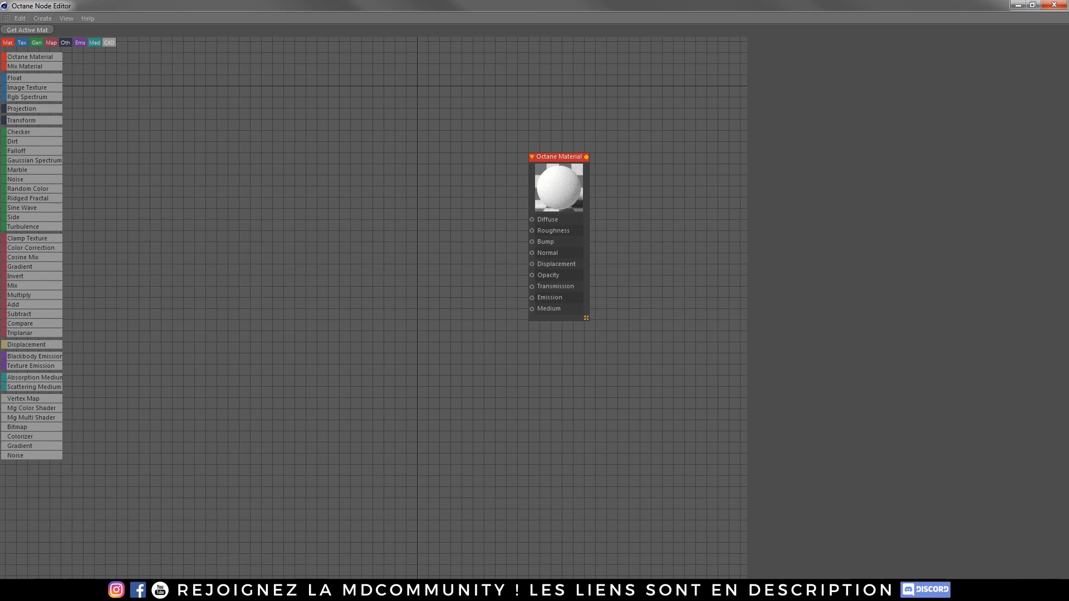
{"action": "left_click", "coordinate": [70, 590]}
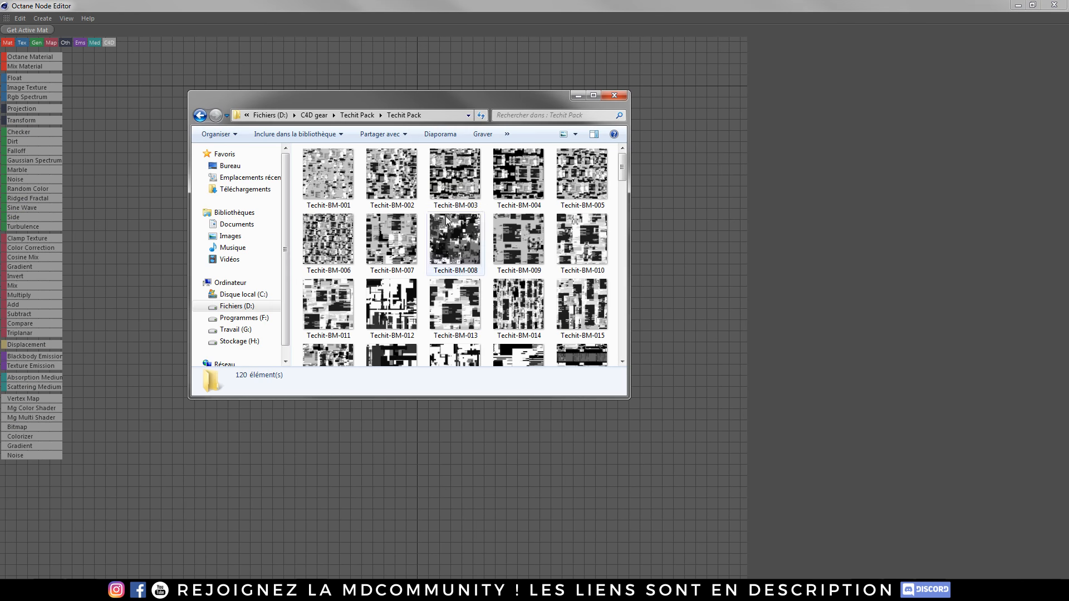
{"action": "left_click_drag", "start_coordinate": [423, 97], "coordinate": [575, 87]}
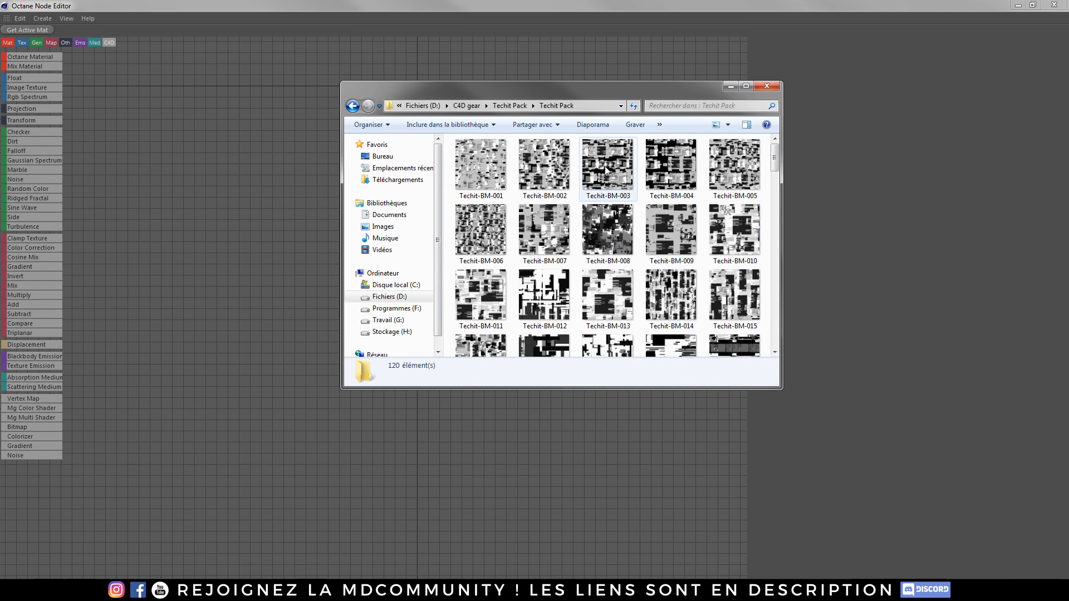
{"action": "left_click_drag", "start_coordinate": [536, 166], "coordinate": [229, 225]}
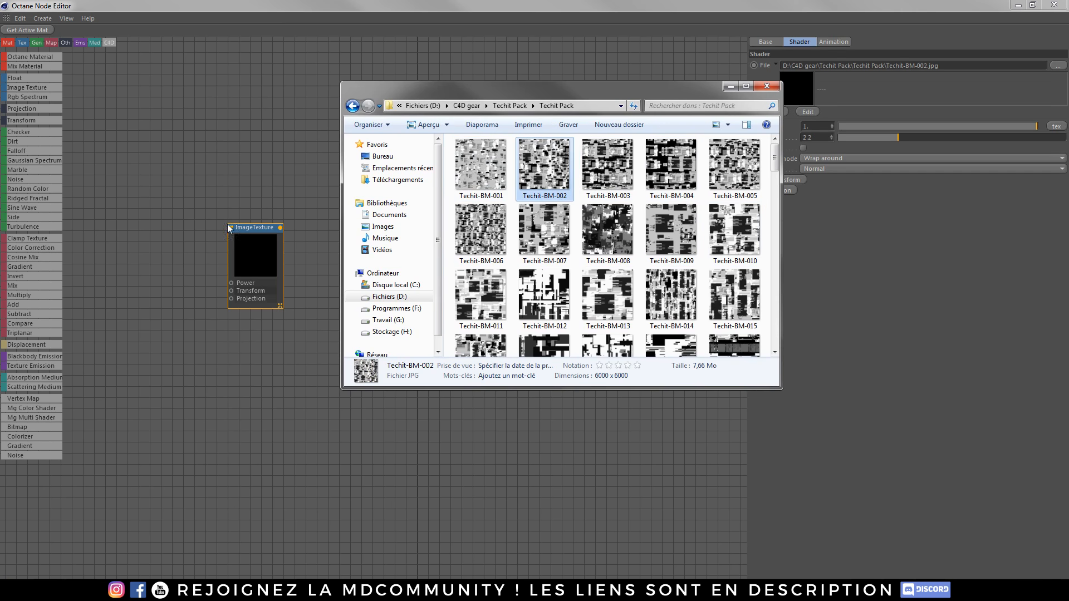
{"action": "left_click", "coordinate": [255, 315]}
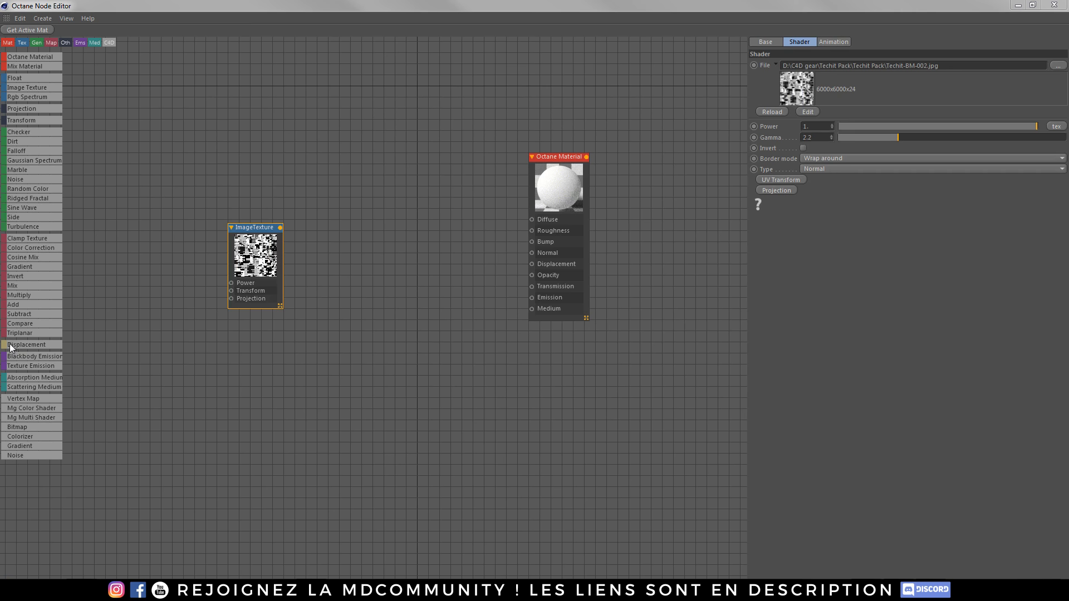
Route the image texture through a new Displacement node with 4096x4096 level of details into the material's Displacement input
{"action": "left_click_drag", "start_coordinate": [10, 345], "coordinate": [334, 253]}
{"action": "left_click_drag", "start_coordinate": [281, 229], "coordinate": [340, 266]}
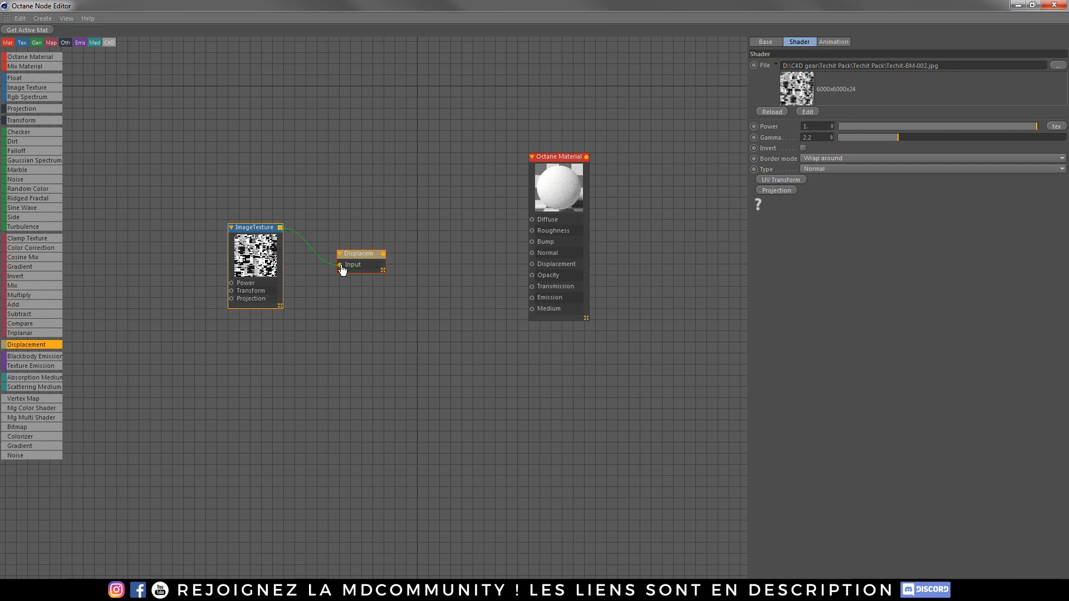
{"action": "left_click", "coordinate": [356, 253]}
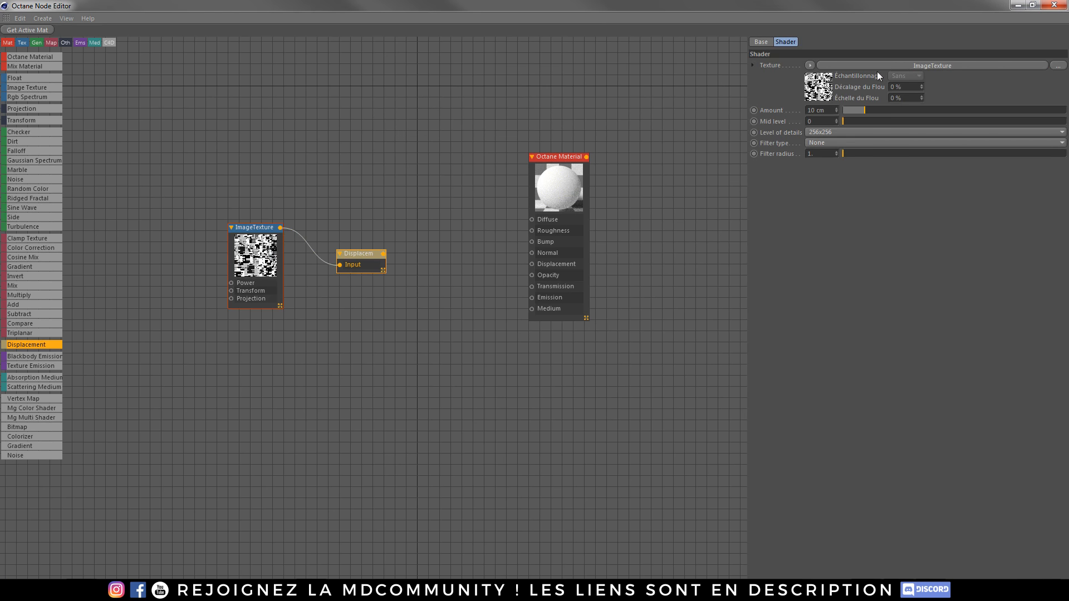
{"action": "left_click", "coordinate": [832, 133]}
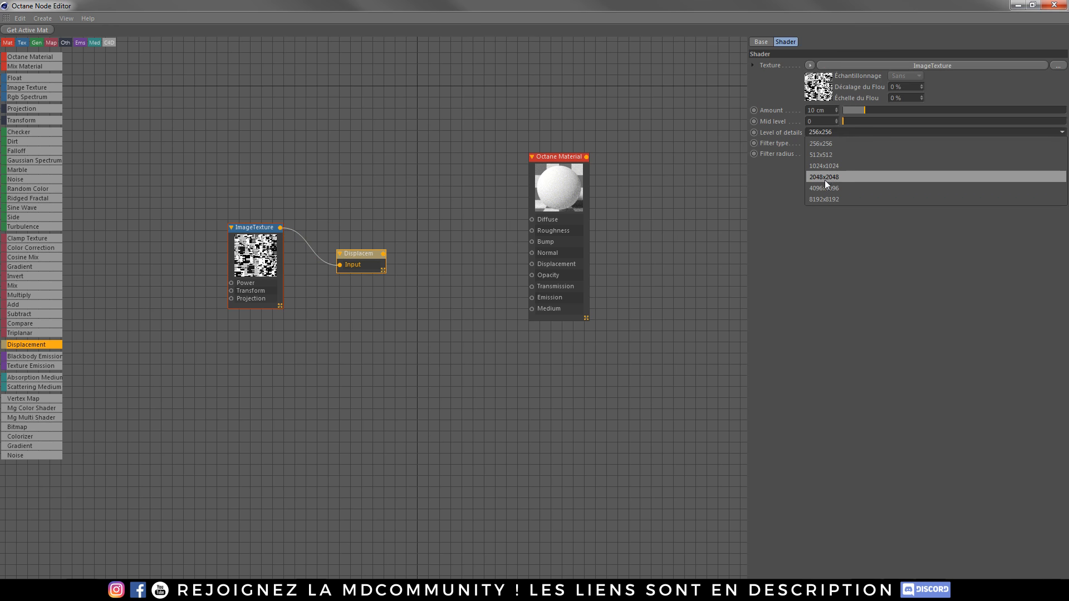
{"action": "left_click", "coordinate": [830, 188]}
{"action": "left_click_drag", "start_coordinate": [383, 254], "coordinate": [533, 267]}
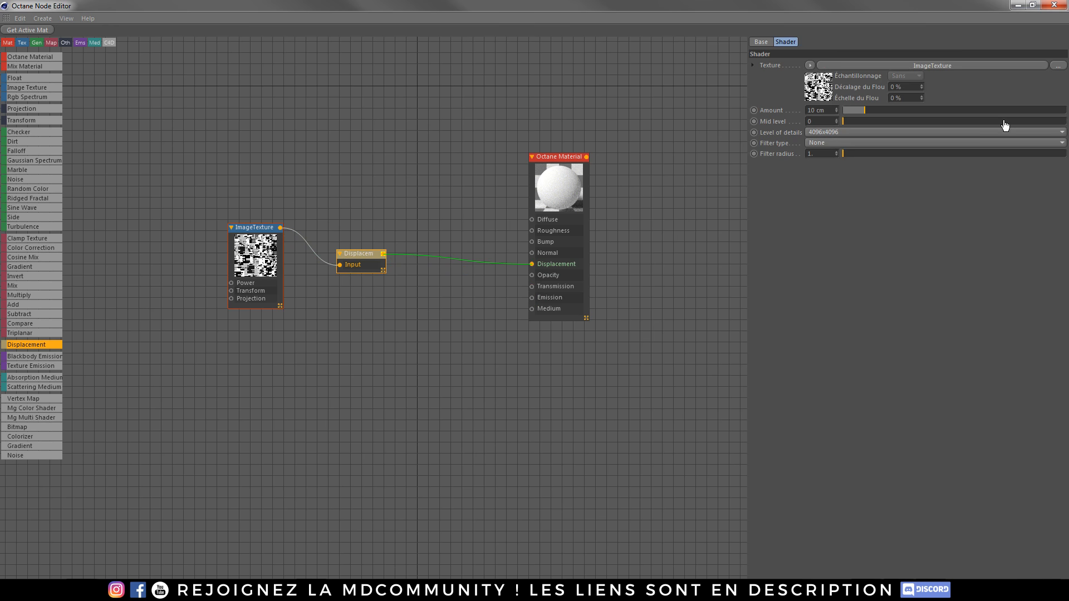
Hide Sphère Externe, minimize the node editor and examine the displaced Plan in the live render
{"action": "left_click", "coordinate": [1033, 6]}
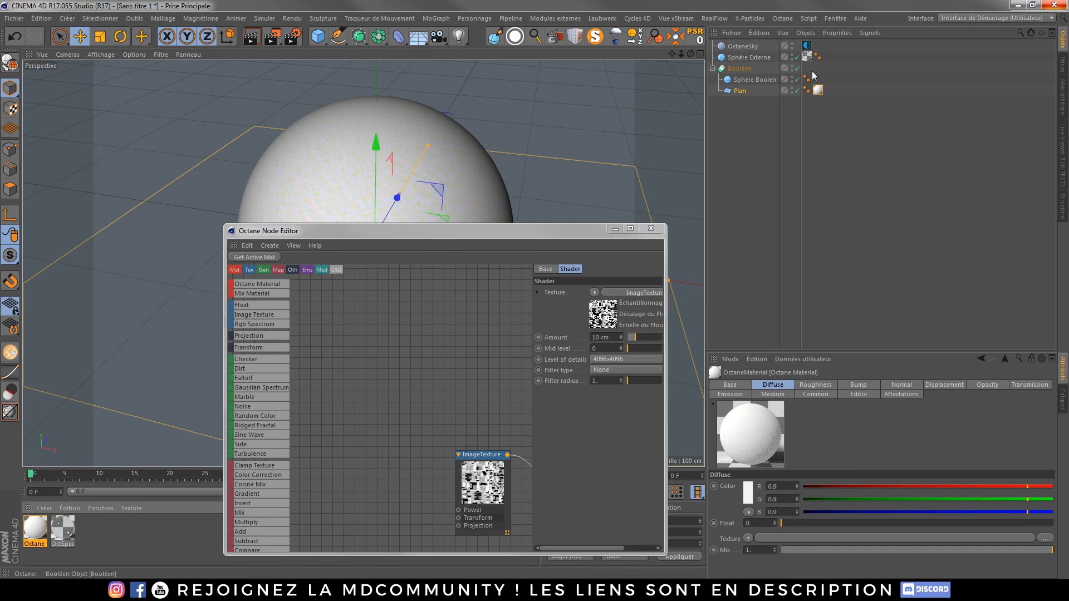
{"action": "left_click", "coordinate": [792, 56], "text": "ctrl"}
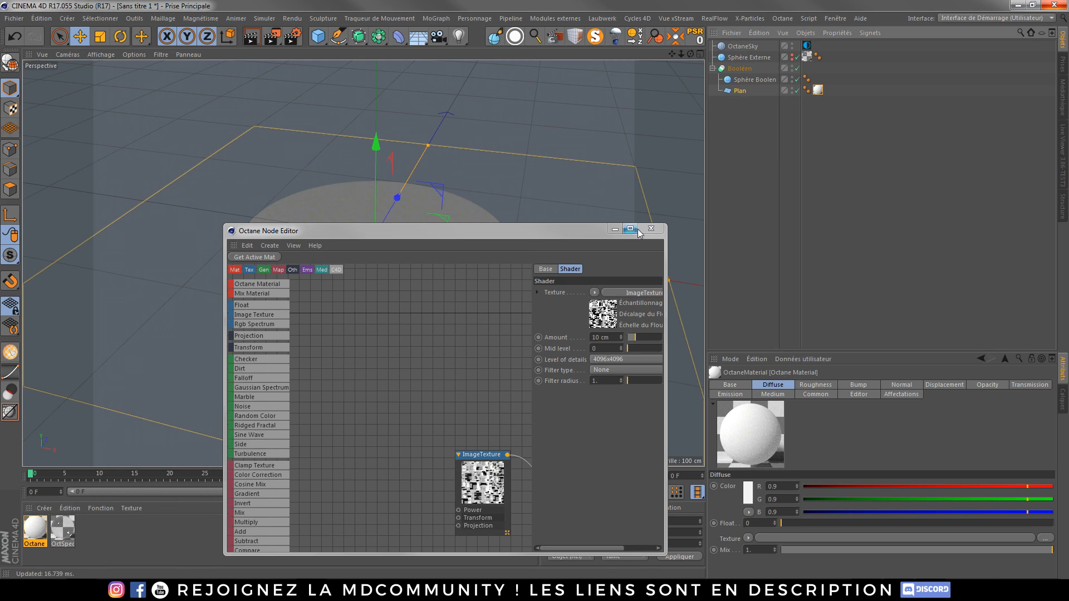
{"action": "left_click", "coordinate": [615, 229]}
{"action": "left_click", "coordinate": [1063, 153]}
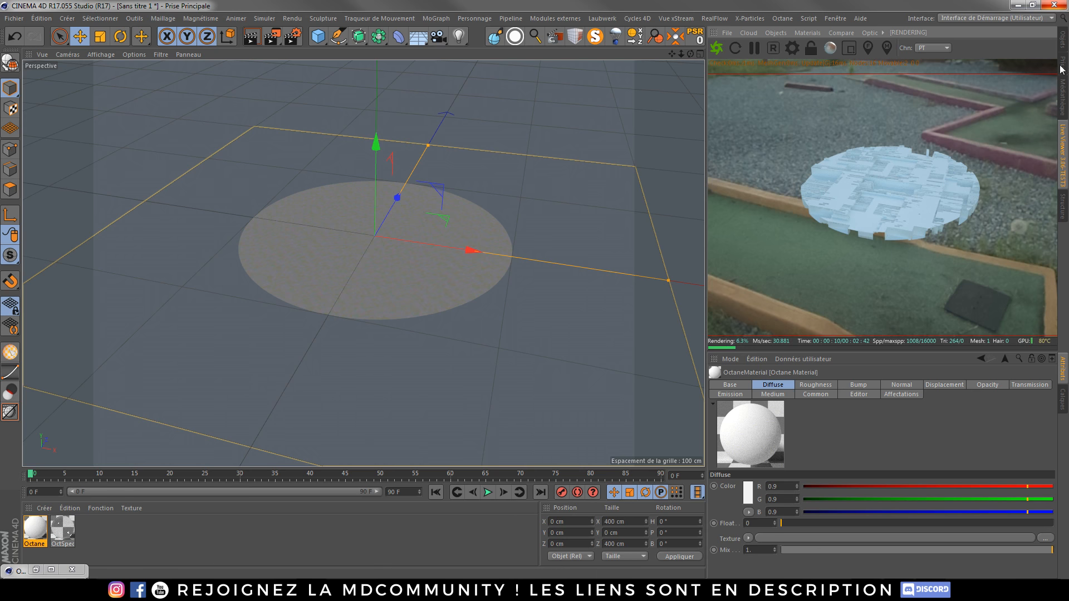
Make Sphère Externe visible again and inspect the displaced Plan through the glass up close in the live render
{"action": "left_click", "coordinate": [1062, 45]}
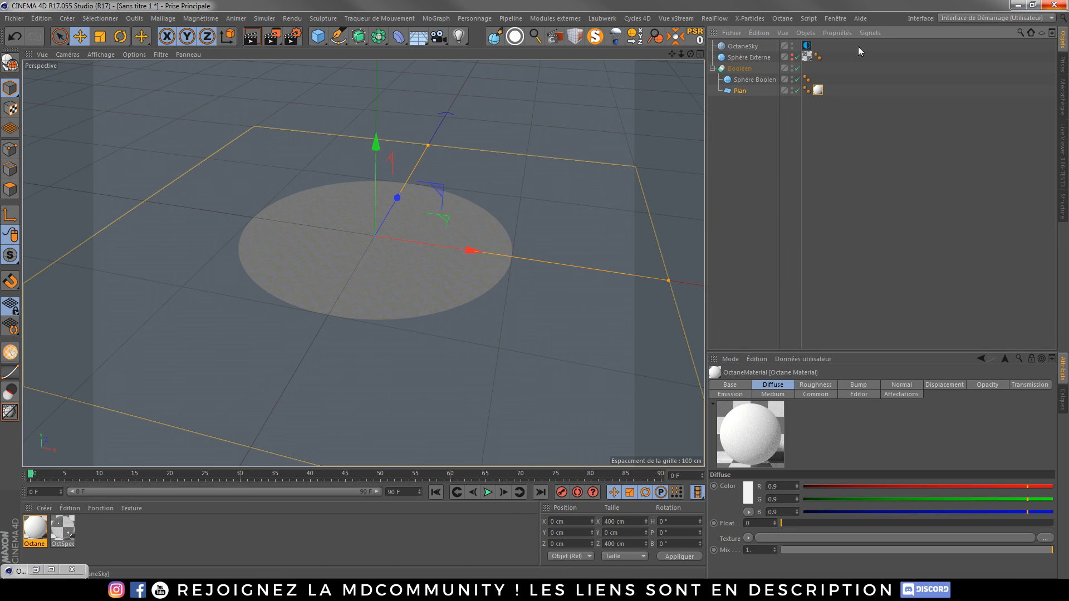
{"action": "left_click", "coordinate": [792, 56]}
{"action": "left_click", "coordinate": [1062, 142]}
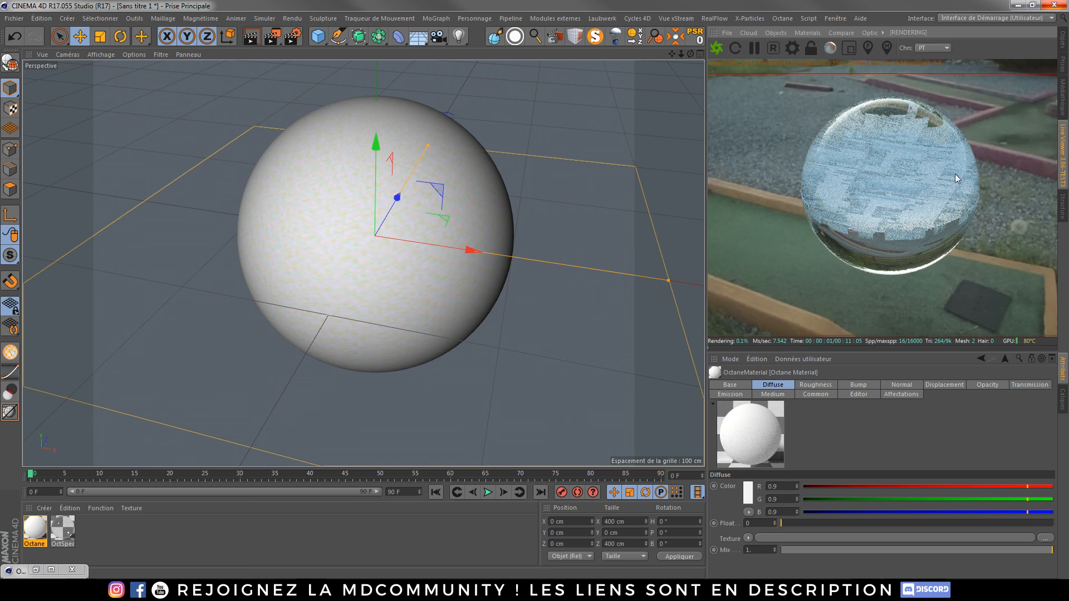
{"action": "scroll", "coordinate": [334, 262], "scroll_direction": "up", "scroll_amount": 5}
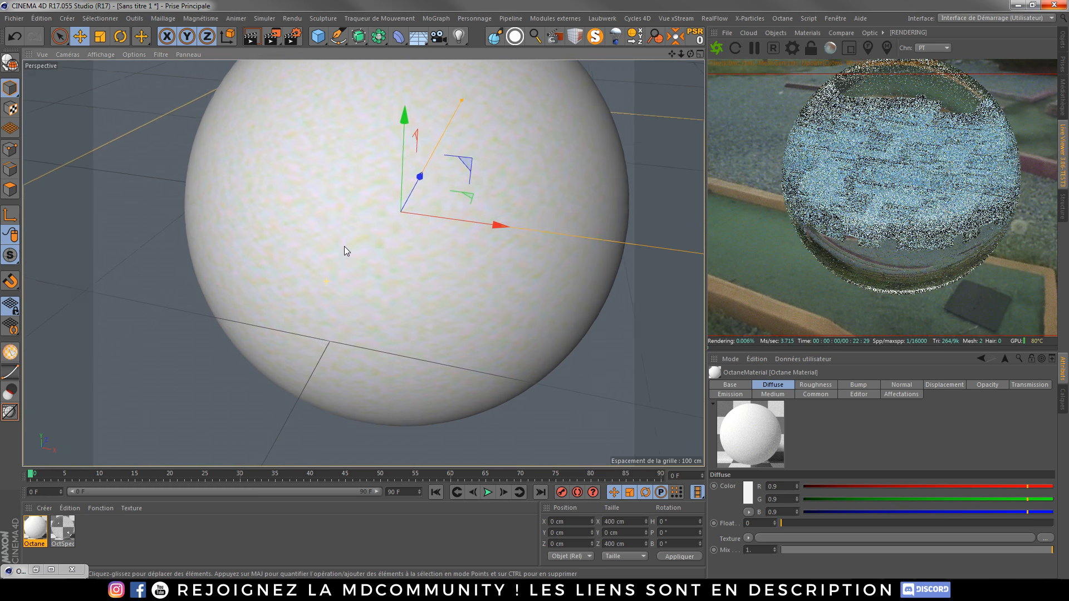
Set the render output to 1000 x 1000 pixels and frame the glass sphere in the perspective view
{"action": "left_click_drag", "start_coordinate": [394, 232], "coordinate": [358, 342], "text": "alt"}
{"action": "left_click_drag", "start_coordinate": [259, 328], "coordinate": [386, 295], "text": "alt"}
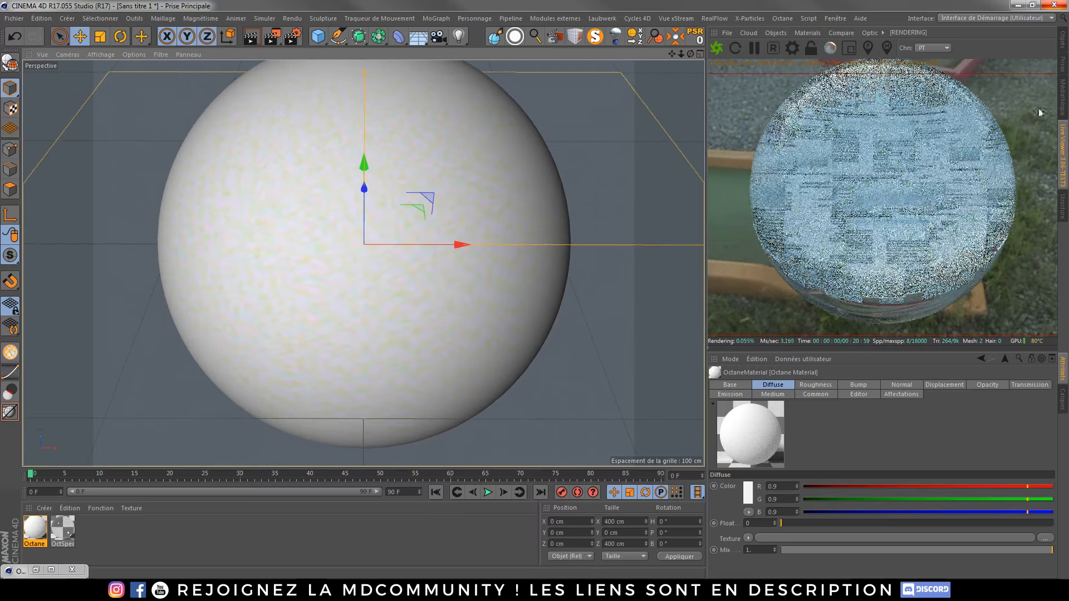
{"action": "left_click", "coordinate": [292, 39]}
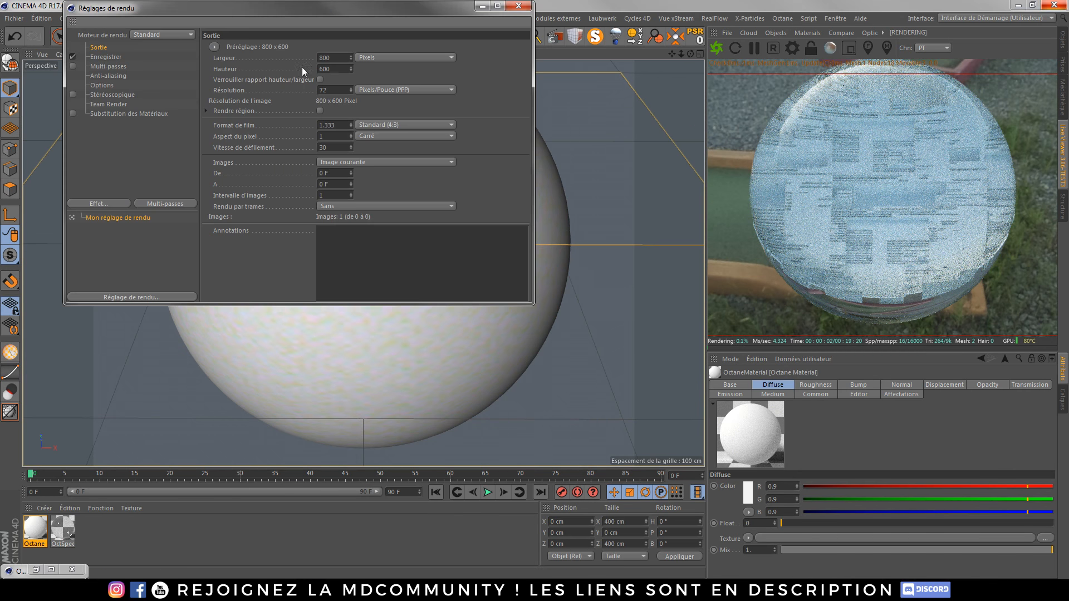
{"action": "left_click_drag", "start_coordinate": [333, 57], "coordinate": [315, 59]}
{"action": "type", "text": "1000"}
{"action": "key", "text": "Tab"}
{"action": "type", "text": "1000"}
{"action": "key", "text": "Return"}
{"action": "left_click", "coordinate": [518, 6]}
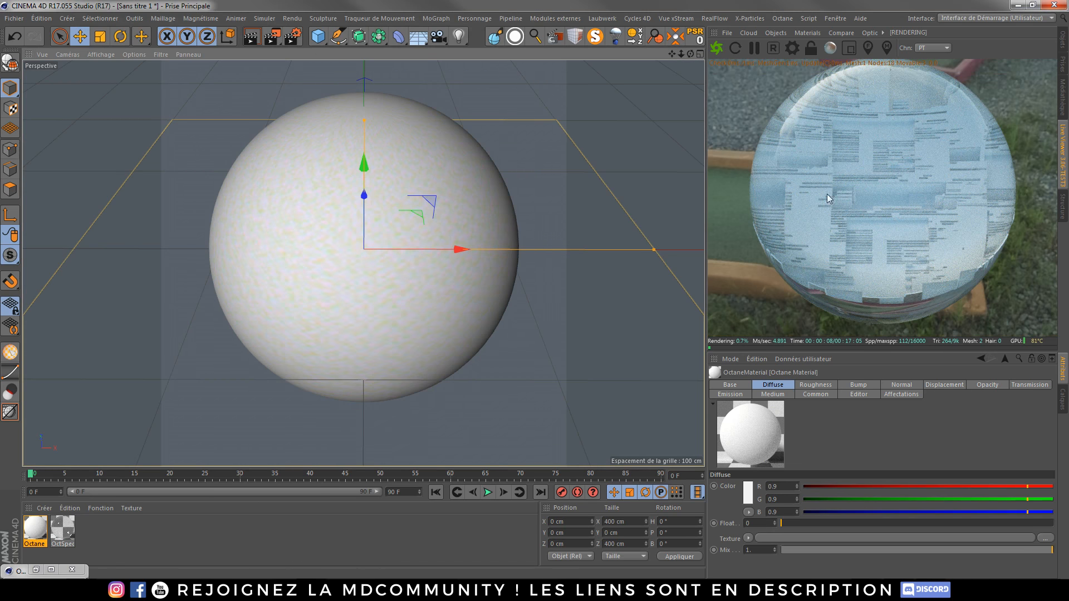
{"action": "left_click_drag", "start_coordinate": [359, 300], "coordinate": [360, 290], "text": "alt"}
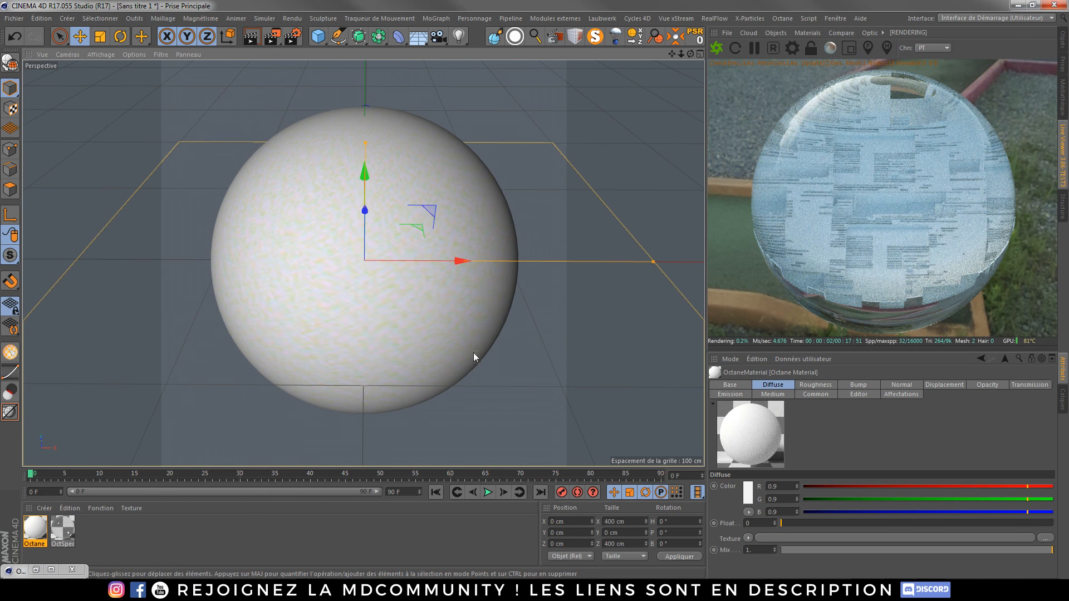
Switch to the browser and open the course Formation complète Cinema 4D : Partie pratique from the trainer's tuto.com course list
{"action": "left_click", "coordinate": [80, 590]}
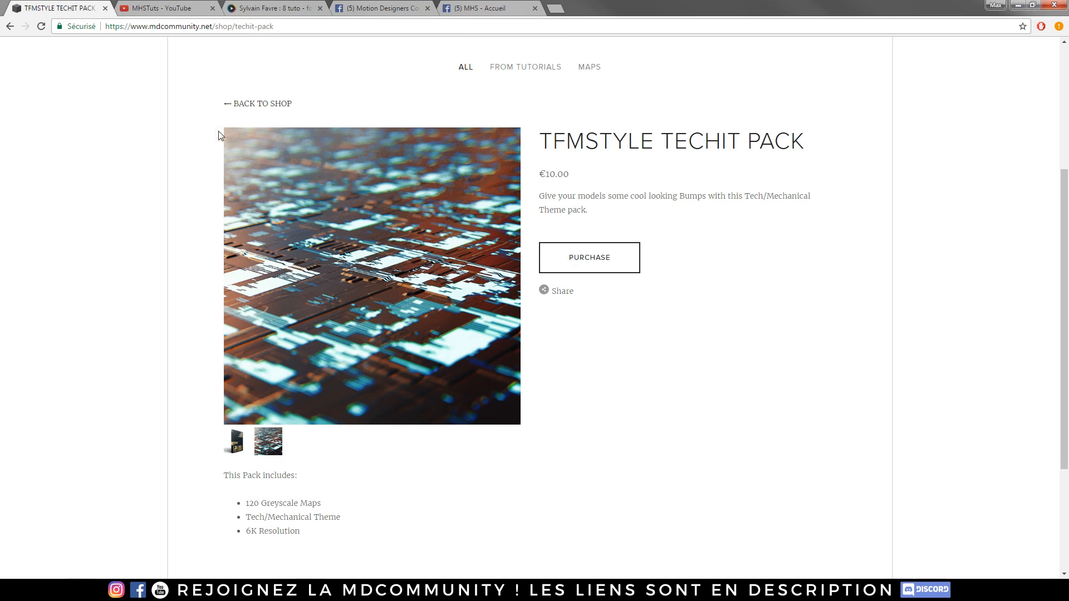
{"action": "left_click", "coordinate": [278, 10]}
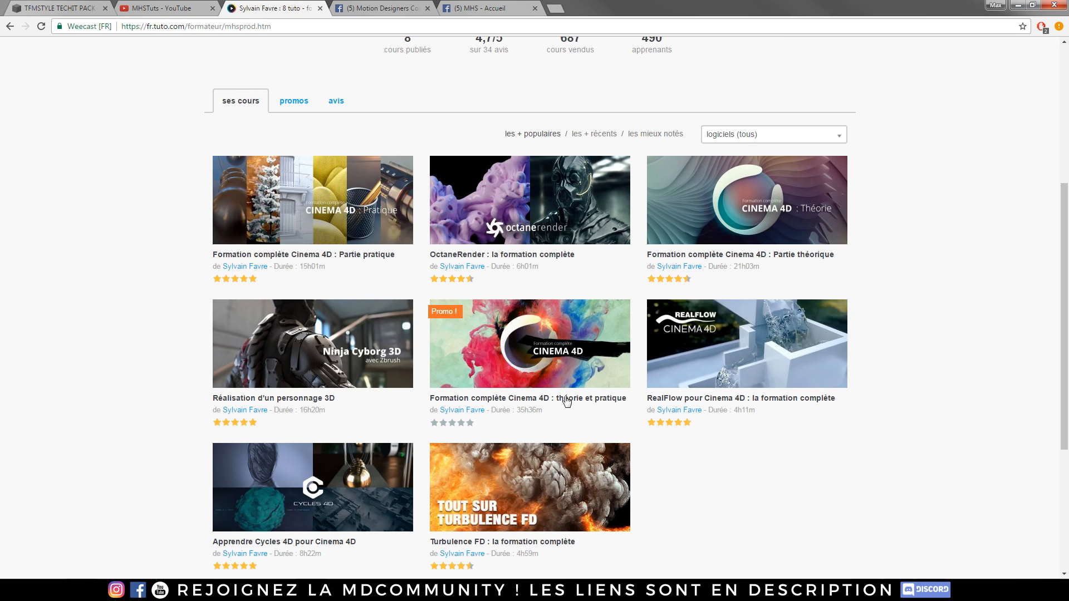
{"action": "scroll", "coordinate": [924, 262], "scroll_direction": "down", "scroll_amount": 1}
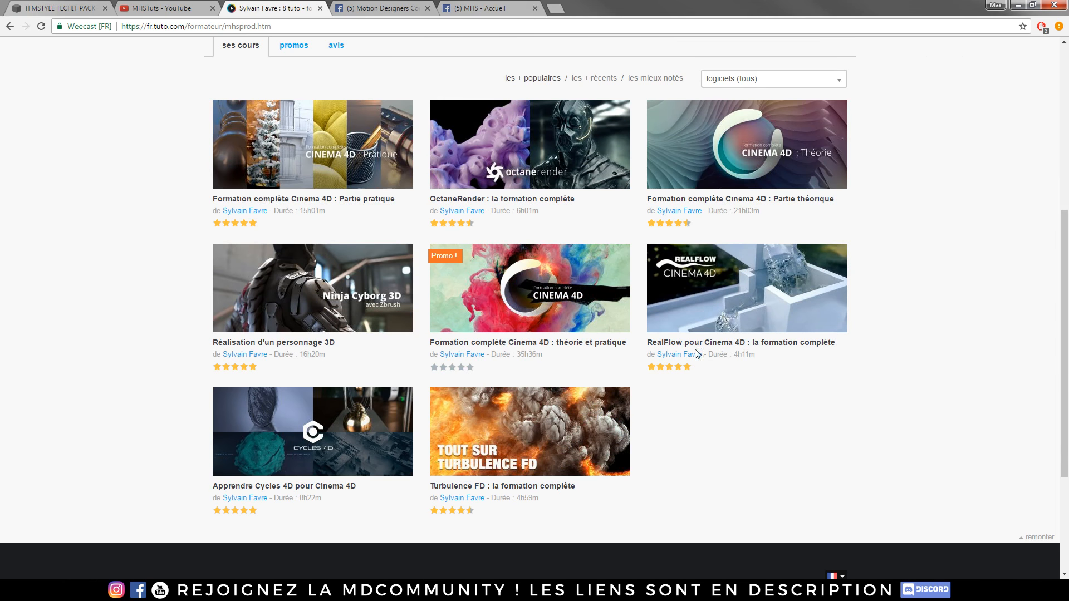
{"action": "left_click", "coordinate": [290, 200]}
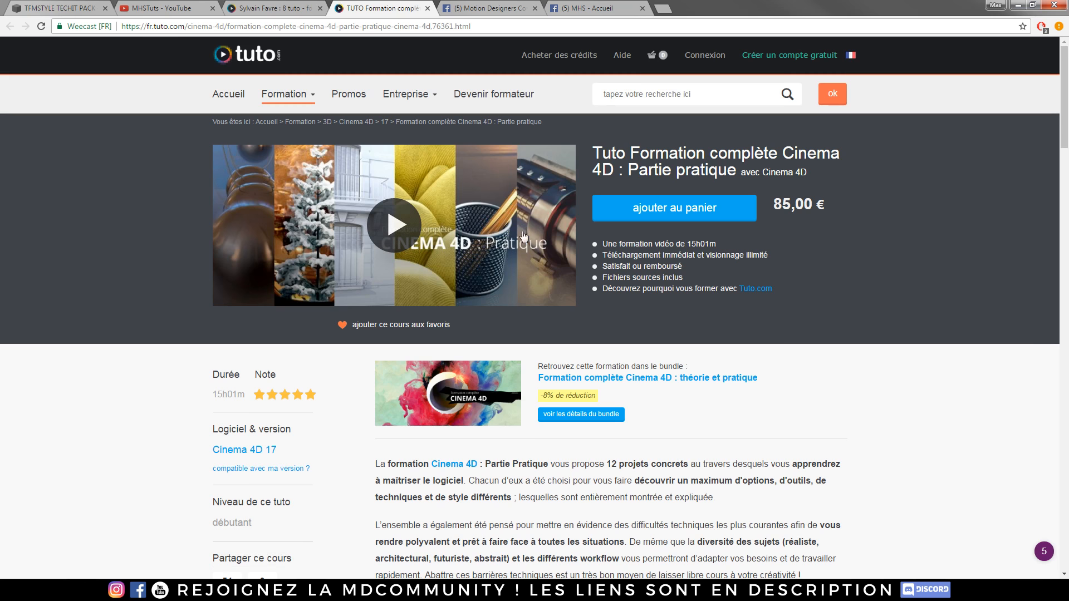
{"action": "scroll", "coordinate": [557, 243], "scroll_direction": "down", "scroll_amount": 8}
{"action": "scroll", "coordinate": [559, 246], "scroll_direction": "down", "scroll_amount": 14}
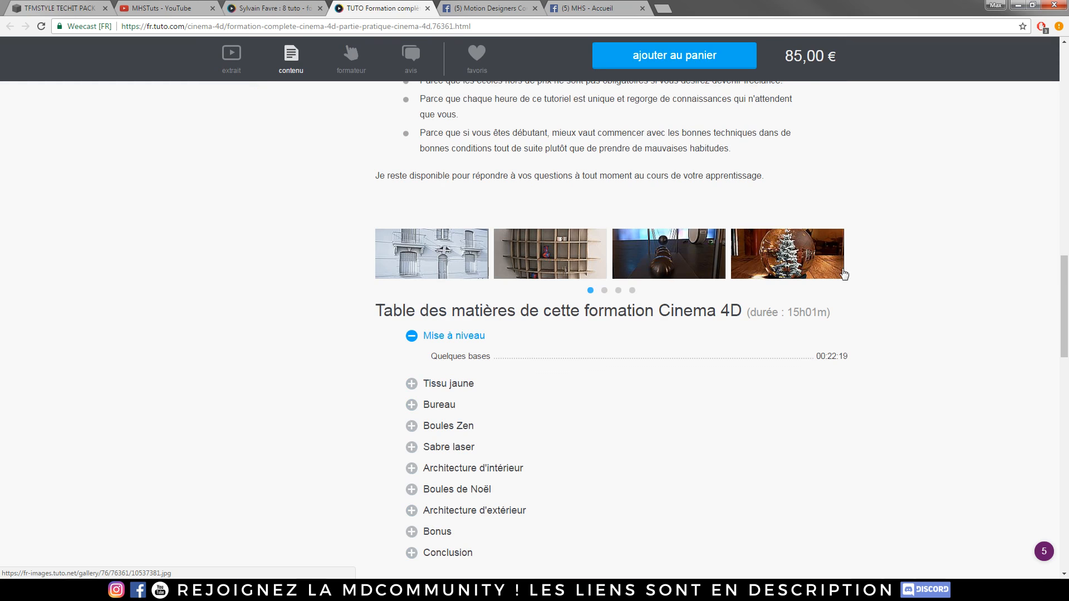
View the snowy tree globe, shelf and yellow fabric images in the course gallery
{"action": "left_click", "coordinate": [823, 263]}
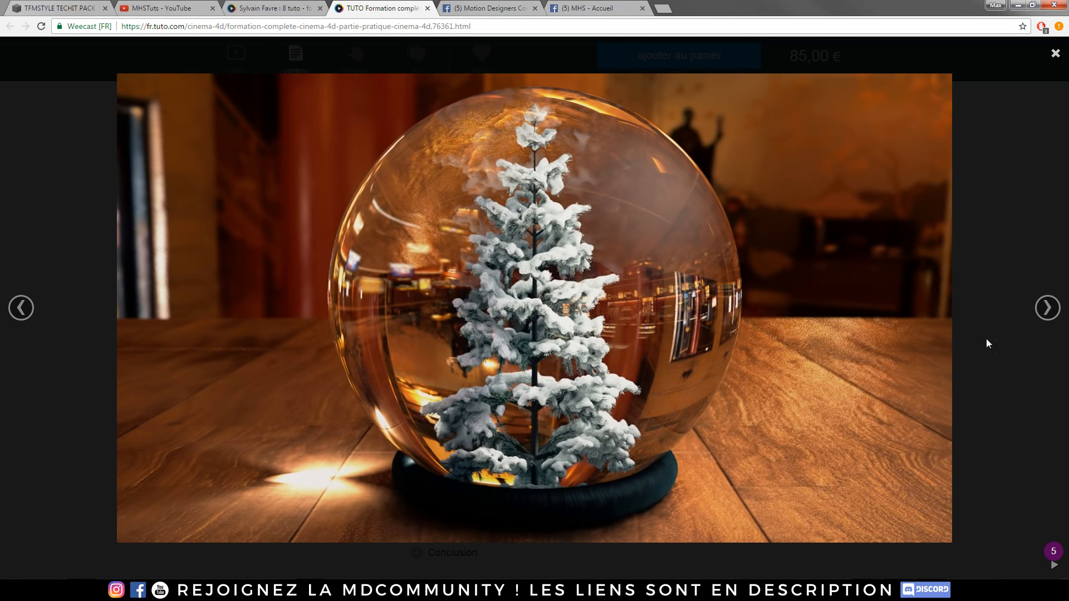
{"action": "left_click", "coordinate": [1048, 309]}
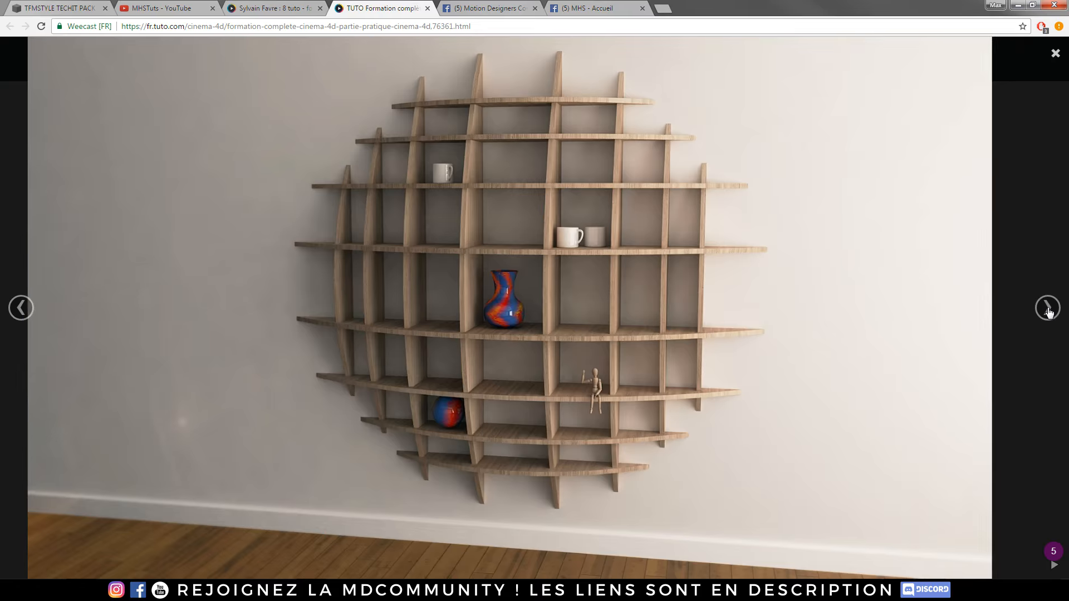
{"action": "left_click", "coordinate": [1048, 309]}
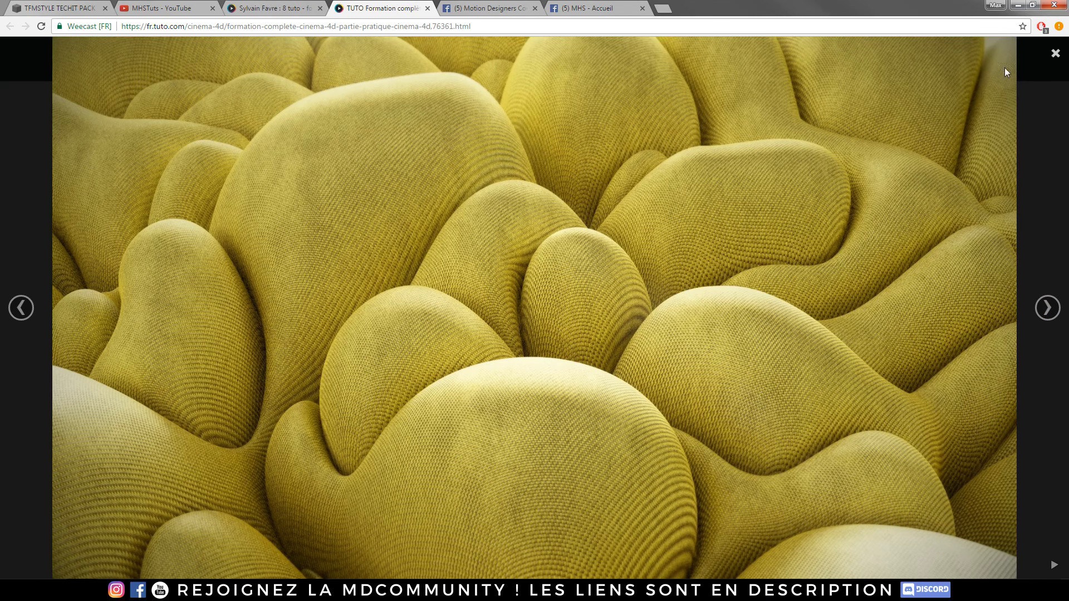
{"action": "left_click", "coordinate": [1053, 56]}
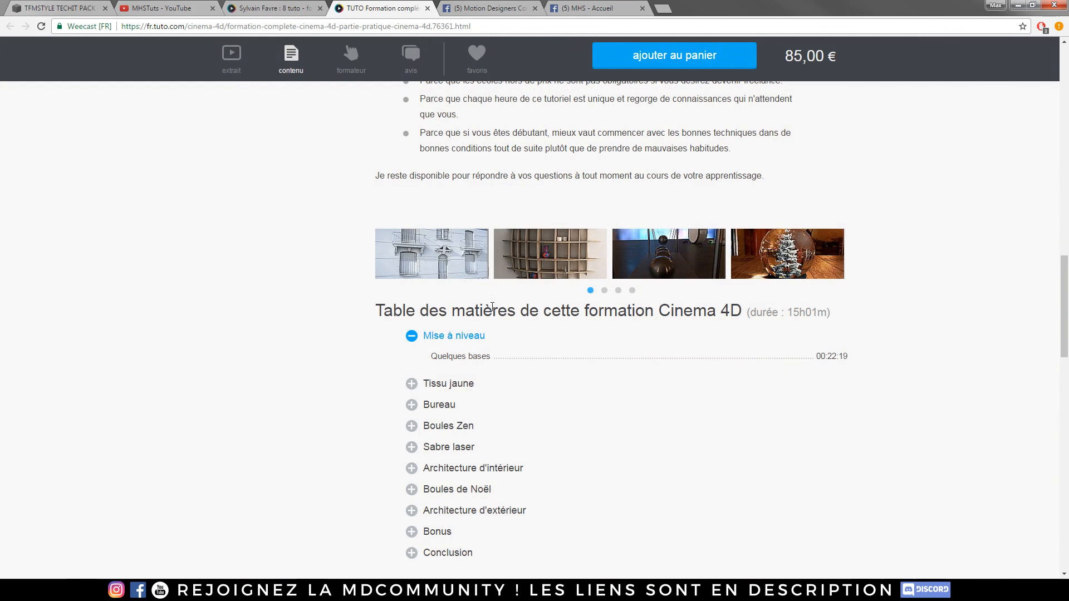
Examine the description and workshop list on the Cinema 4D course page
{"action": "scroll", "coordinate": [241, 286], "scroll_direction": "up", "scroll_amount": 5}
{"action": "scroll", "coordinate": [246, 287], "scroll_direction": "up", "scroll_amount": 15}
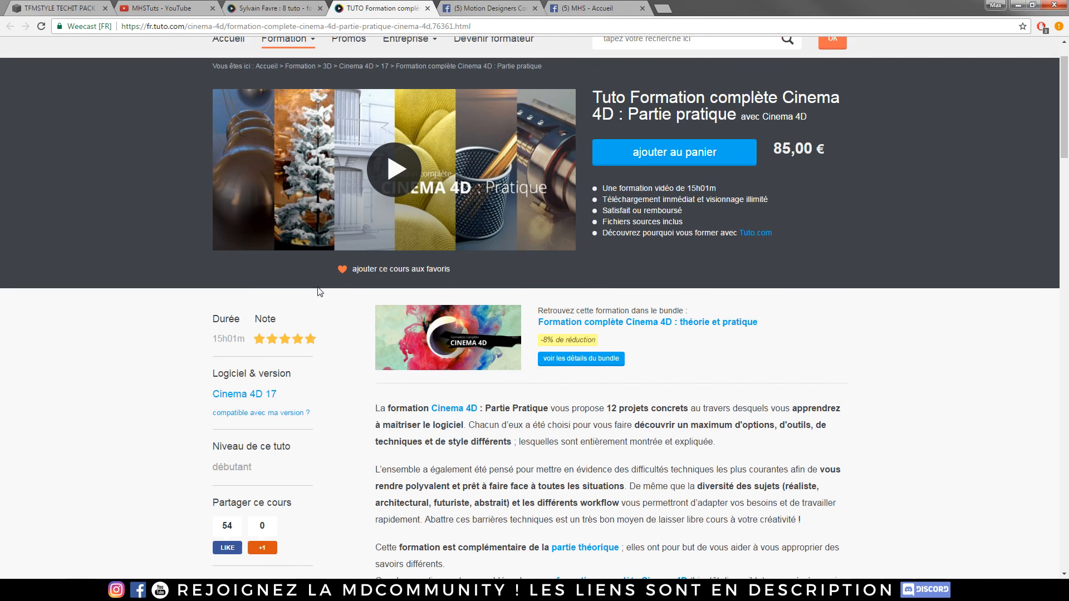
{"action": "scroll", "coordinate": [348, 355], "scroll_direction": "up", "scroll_amount": 1}
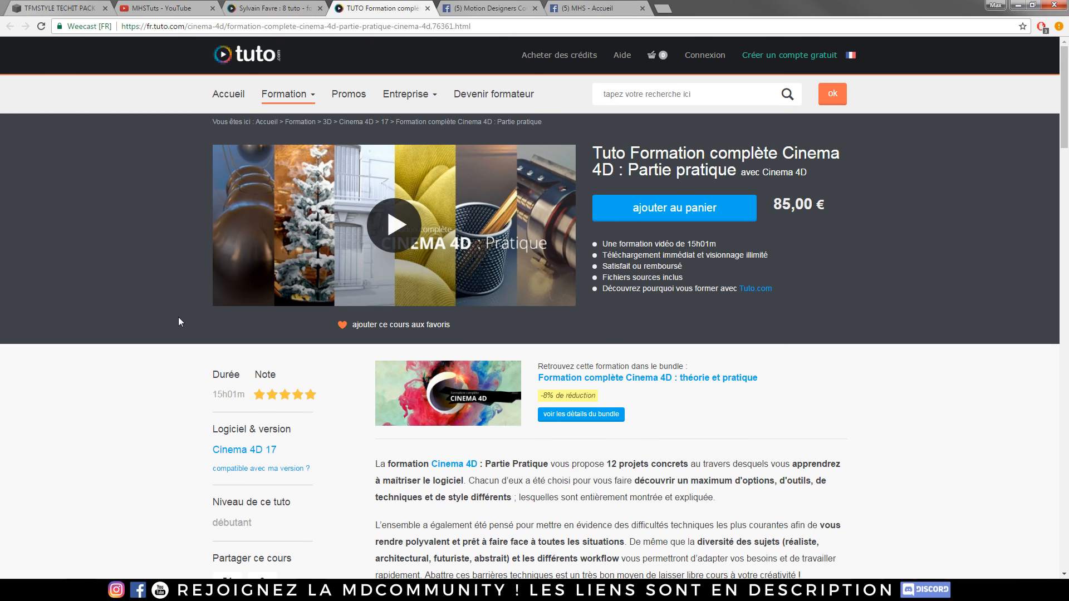
{"action": "scroll", "coordinate": [179, 316], "scroll_direction": "down", "scroll_amount": 3}
{"action": "left_click_drag", "start_coordinate": [214, 232], "coordinate": [232, 234]}
{"action": "left_click", "coordinate": [164, 281]}
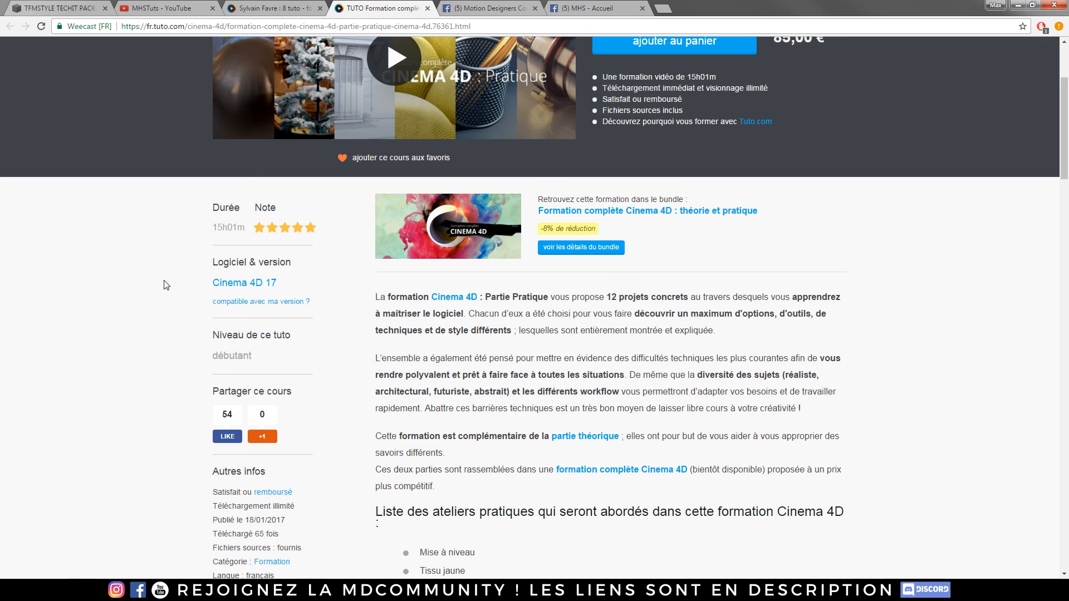
{"action": "scroll", "coordinate": [166, 285], "scroll_direction": "down", "scroll_amount": 3}
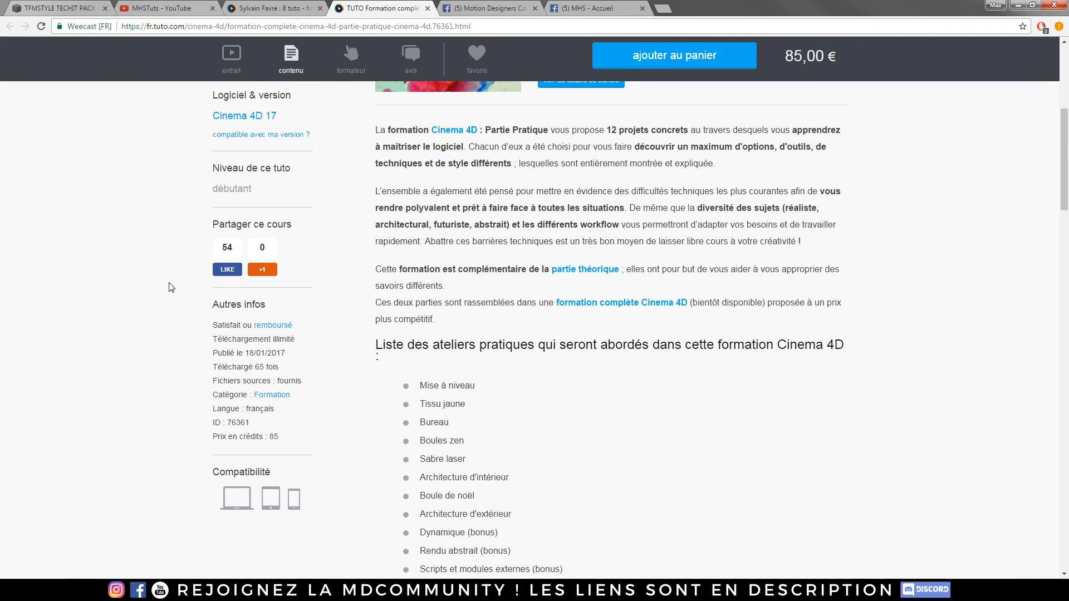
{"action": "scroll", "coordinate": [171, 288], "scroll_direction": "up", "scroll_amount": 3}
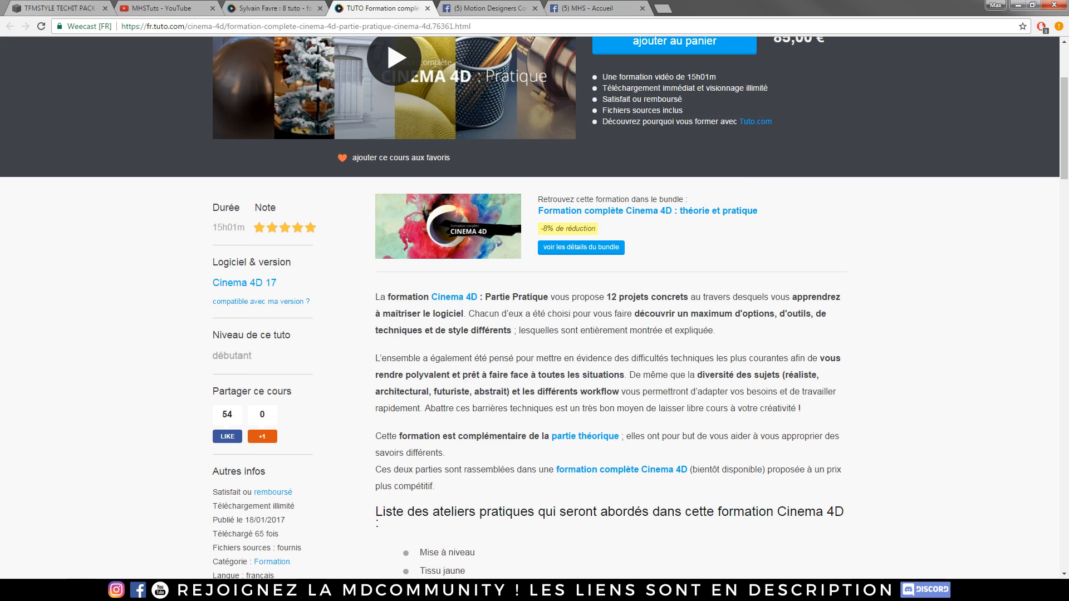
Return to Cinema 4D and open the Octane Material for editing
{"action": "left_click", "coordinate": [251, 590]}
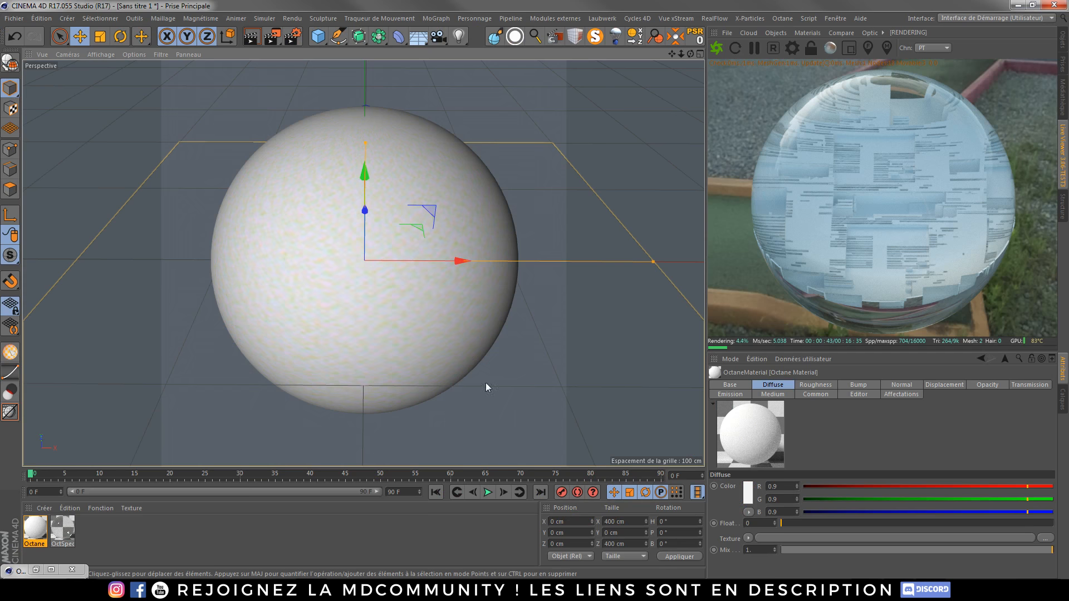
{"action": "double_click", "coordinate": [41, 537]}
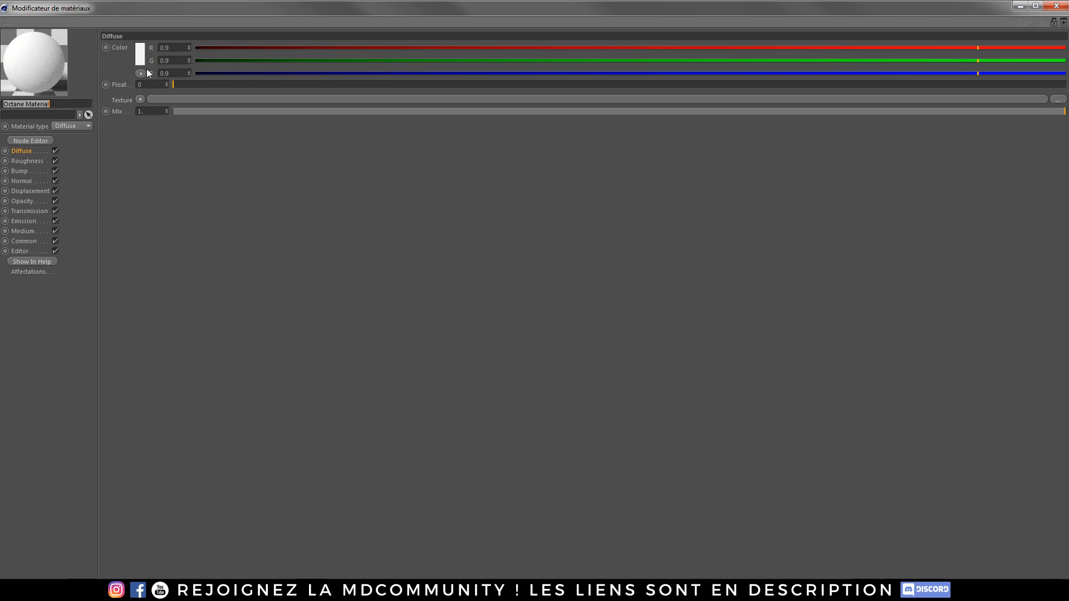
{"action": "left_click", "coordinate": [140, 53]}
{"action": "left_click", "coordinate": [160, 77]}
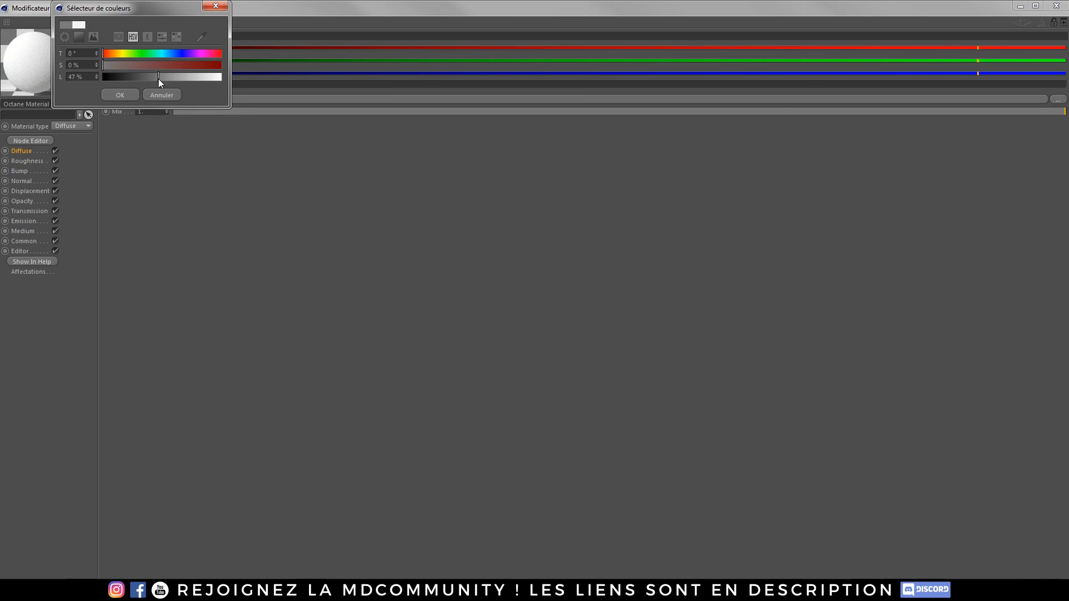
{"action": "left_click", "coordinate": [224, 9]}
Change the Octane Material's type to Glossy and set its Diffuse color to a light grey of about 0.62
{"action": "scroll", "coordinate": [76, 127], "scroll_direction": "down", "scroll_amount": 1}
{"action": "left_click", "coordinate": [139, 54]}
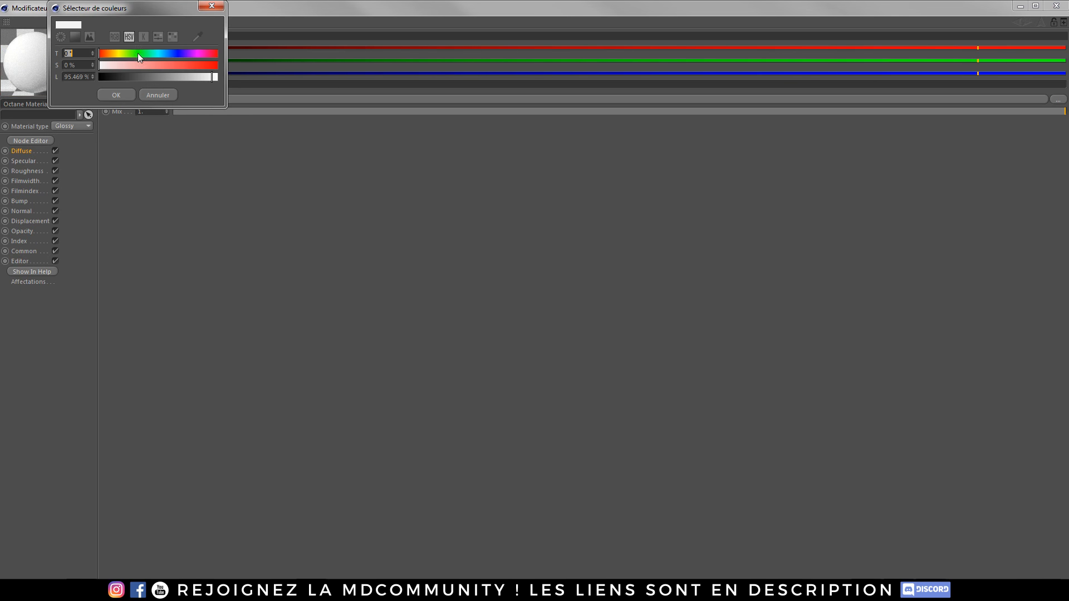
{"action": "mouse_move", "coordinate": [182, 77]}
{"action": "left_mouse_down"}
{"action": "mouse_move", "coordinate": [169, 78]}
{"action": "mouse_move", "coordinate": [196, 81]}
{"action": "left_mouse_up"}
{"action": "left_click", "coordinate": [116, 95]}
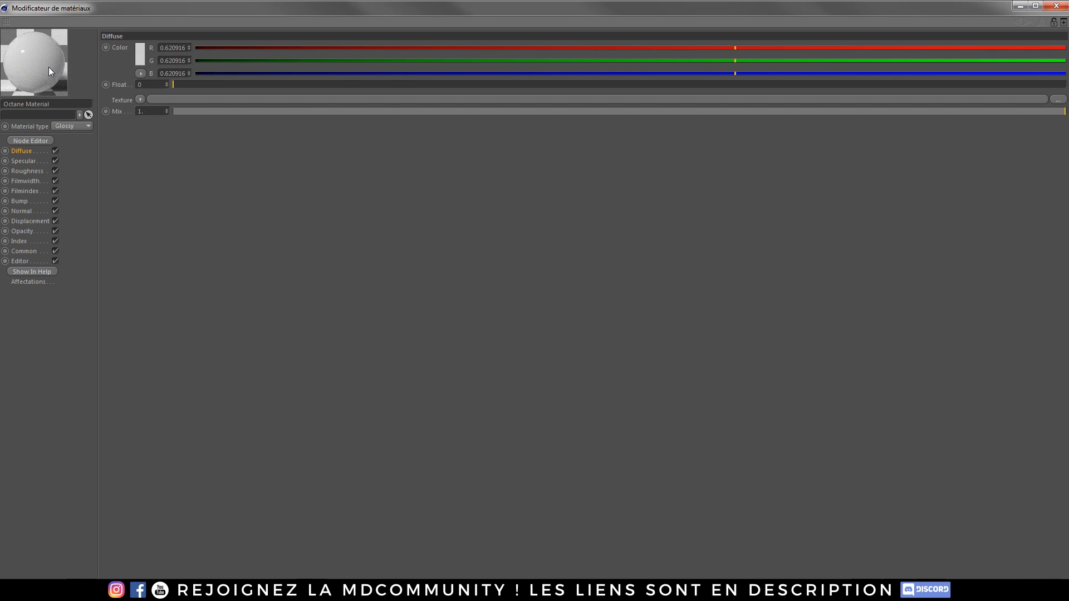
Try a Dirt texture in the Octane Material's Roughness channel with its Strength at about 0.18
{"action": "left_click", "coordinate": [39, 173]}
{"action": "left_click", "coordinate": [140, 100]}
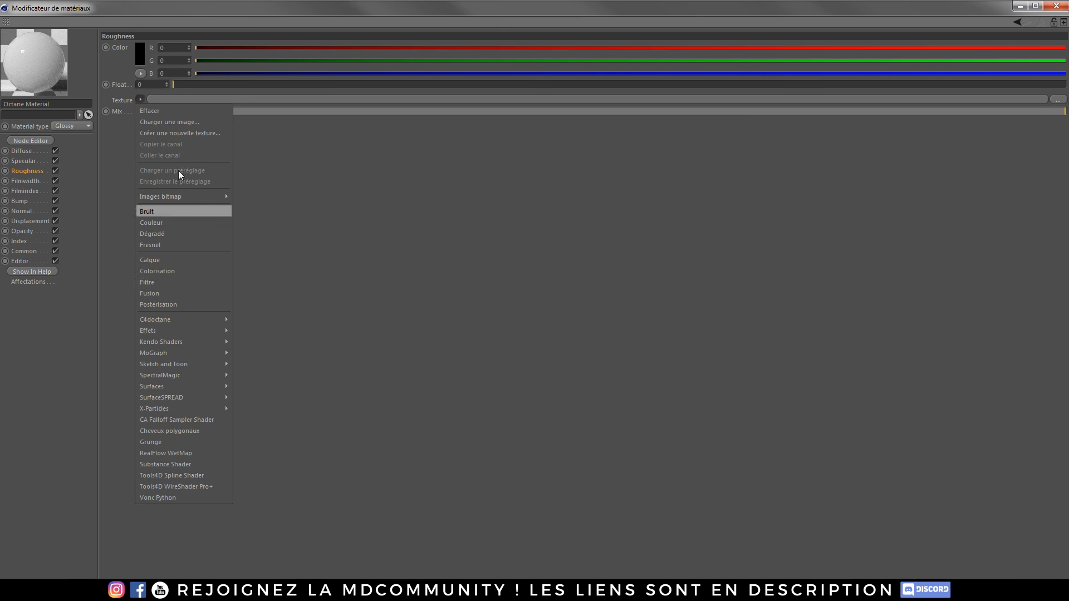
{"action": "mouse_move", "coordinate": [206, 317]}
{"action": "left_click", "coordinate": [272, 283]}
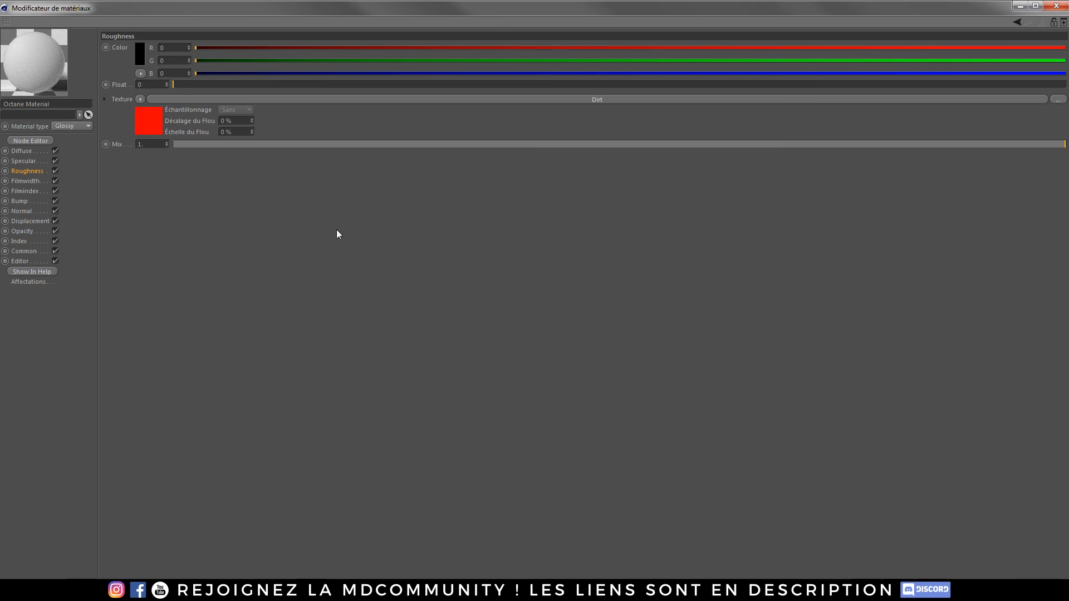
{"action": "left_click", "coordinate": [394, 100]}
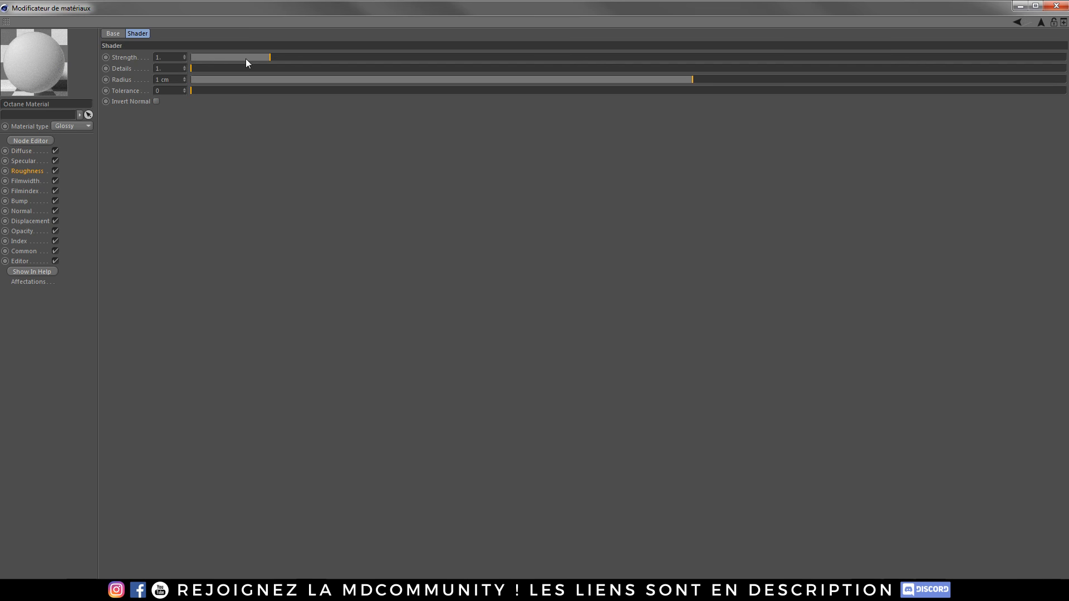
{"action": "left_click_drag", "start_coordinate": [219, 56], "coordinate": [197, 57]}
{"action": "left_click", "coordinate": [1019, 6]}
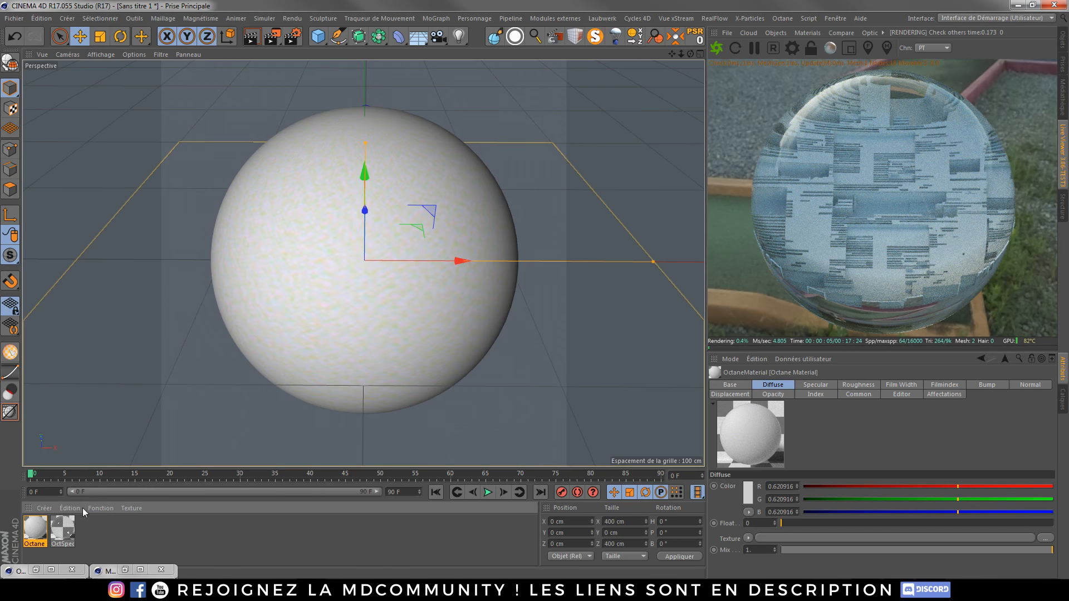
Set the Octane Material's Index to about 3.56 and check the reflections in the live render
{"action": "double_click", "coordinate": [41, 530]}
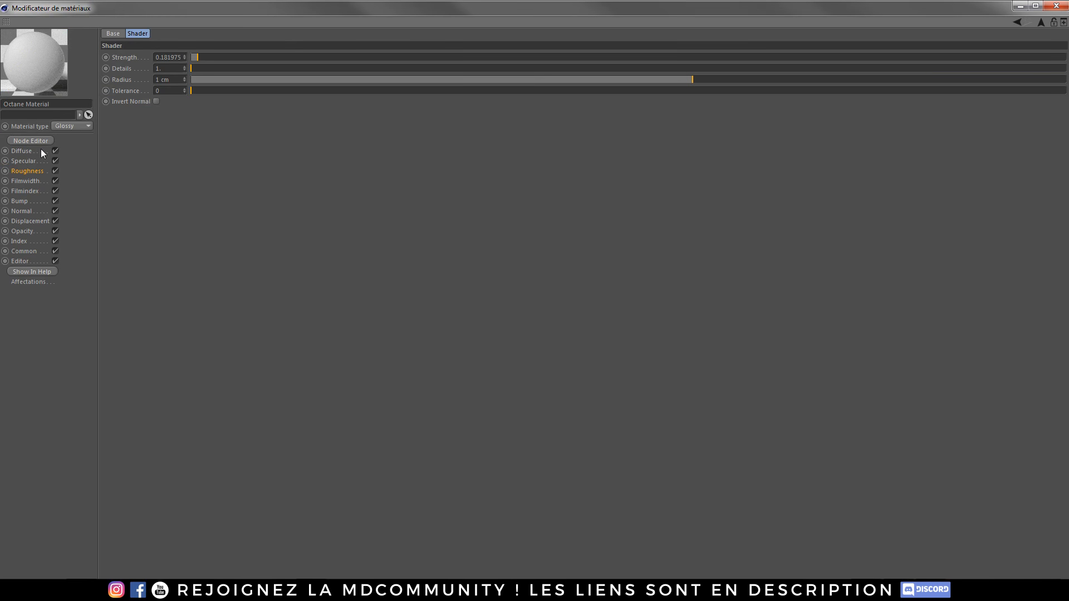
{"action": "left_click", "coordinate": [22, 151]}
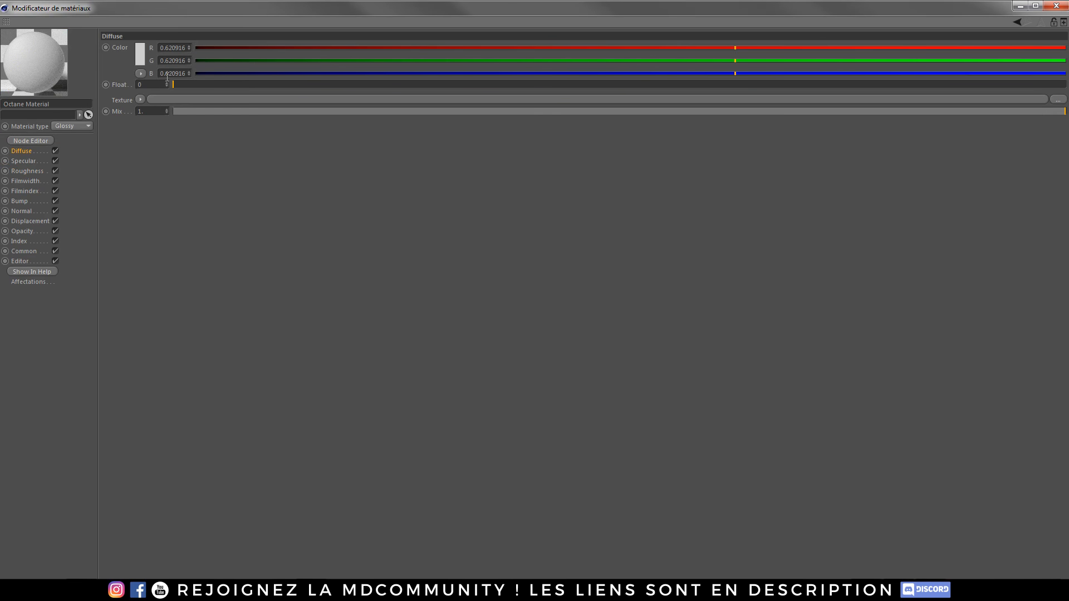
{"action": "left_click", "coordinate": [24, 242]}
{"action": "left_click_drag", "start_coordinate": [250, 46], "coordinate": [299, 53]}
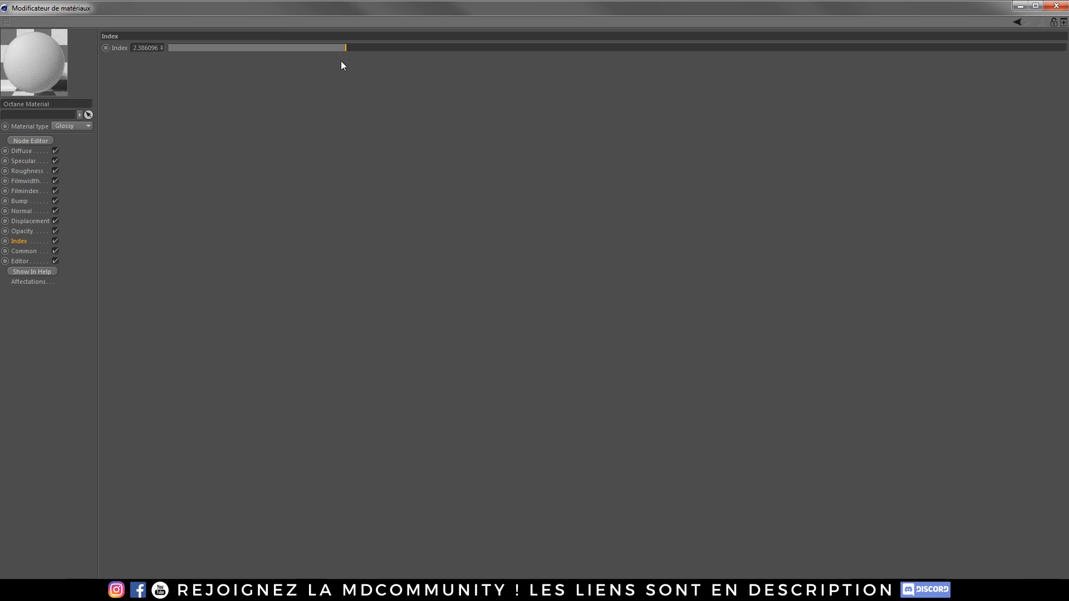
{"action": "left_click_drag", "start_coordinate": [406, 51], "coordinate": [497, 48]}
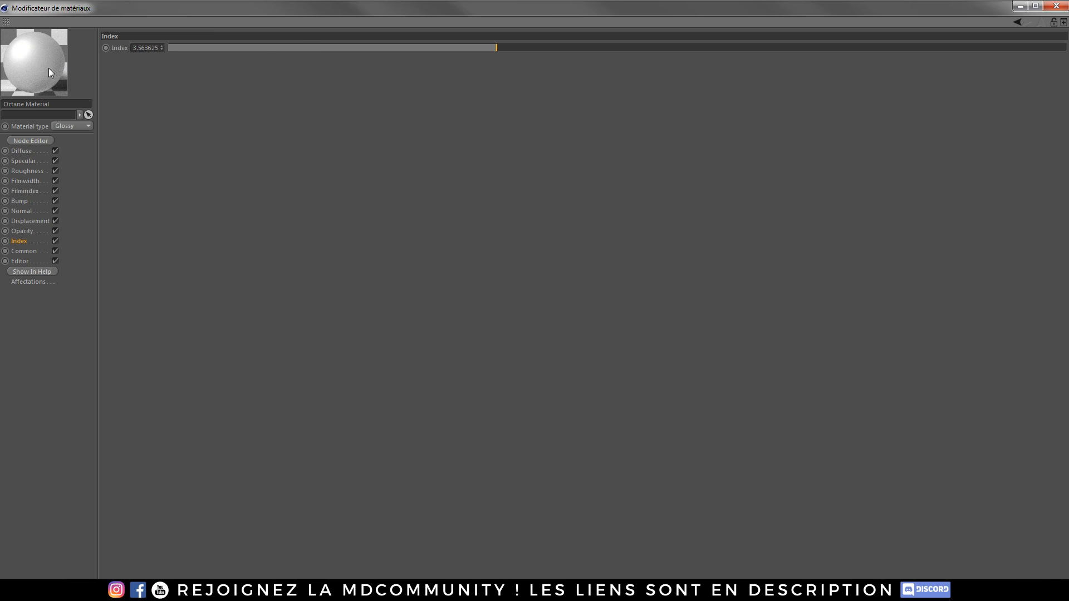
{"action": "left_click", "coordinate": [1020, 6]}
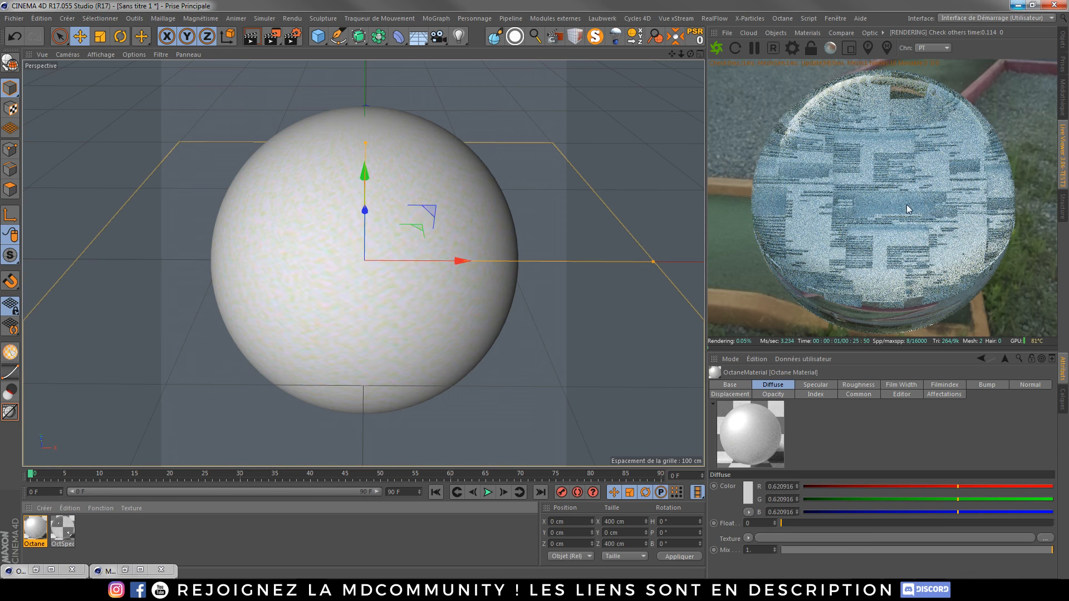
Clear the Dirt texture from the Octane Material's Roughness channel
{"action": "double_click", "coordinate": [33, 529]}
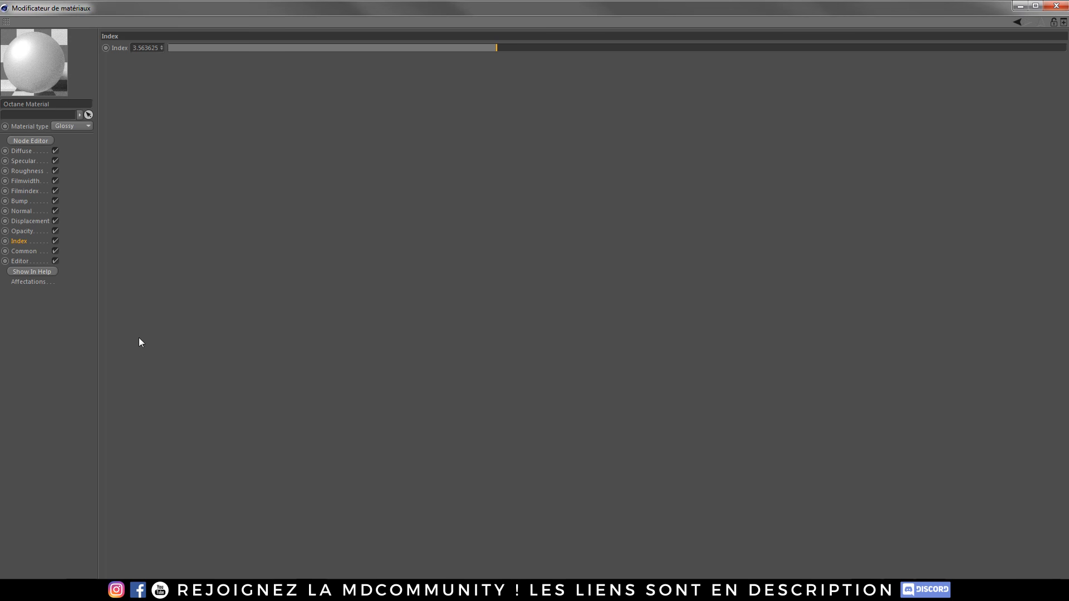
{"action": "left_click", "coordinate": [32, 158]}
{"action": "left_click", "coordinate": [36, 171]}
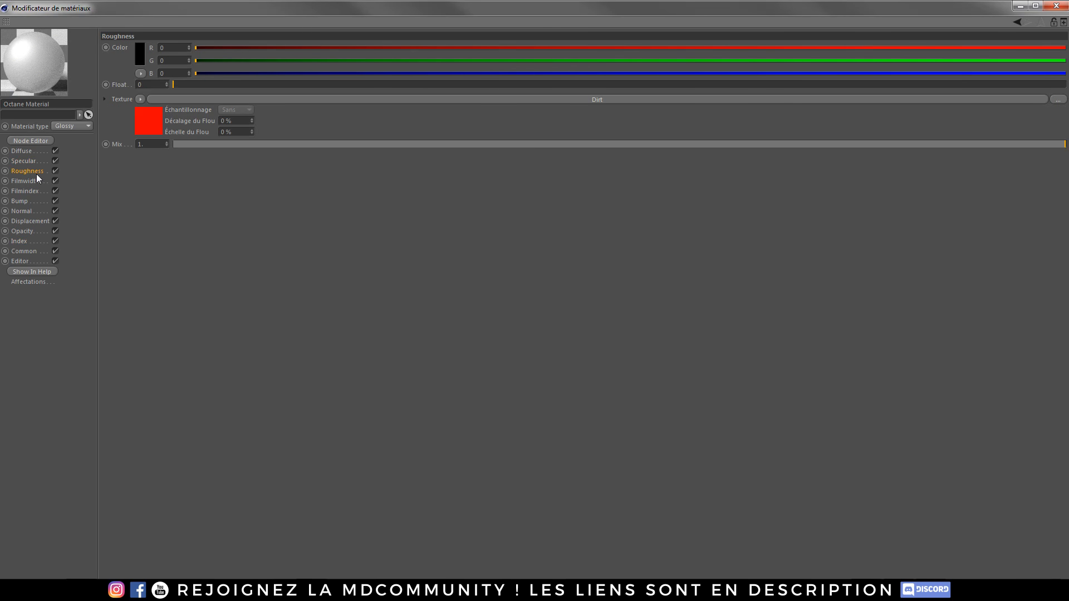
{"action": "left_click", "coordinate": [156, 106]}
{"action": "left_click", "coordinate": [157, 111]}
Load a Dirt texture into the Octane Material's Diffuse channel
{"action": "left_click", "coordinate": [22, 151]}
{"action": "left_click", "coordinate": [140, 101]}
{"action": "mouse_move", "coordinate": [215, 319]}
{"action": "left_click", "coordinate": [247, 286]}
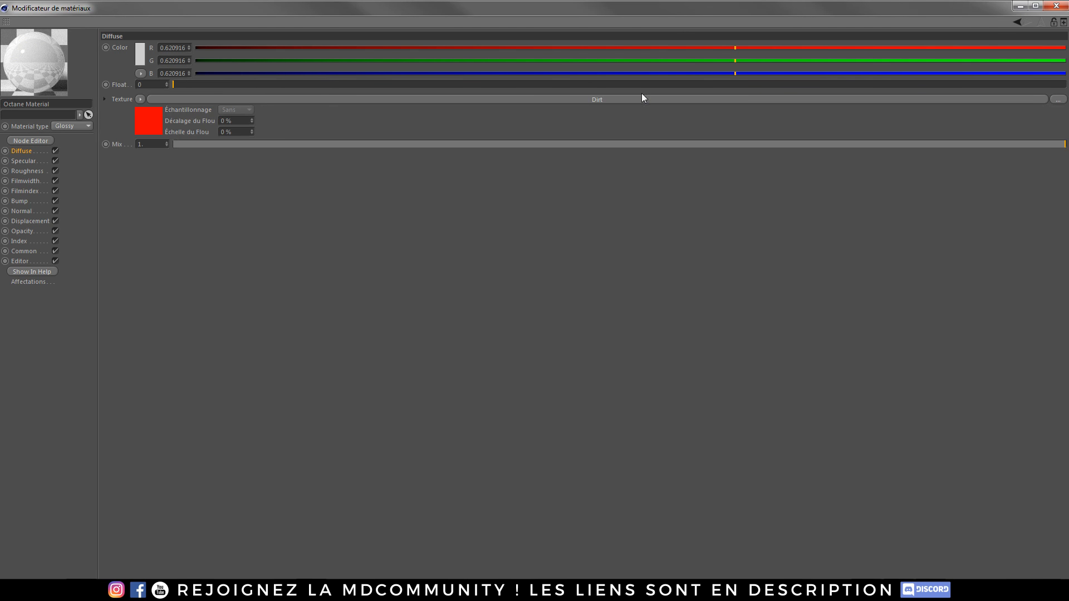
Set the Strength of the Dirt texture in the Octane Material's Diffuse channel to about 3.8
{"action": "left_click", "coordinate": [1021, 6]}
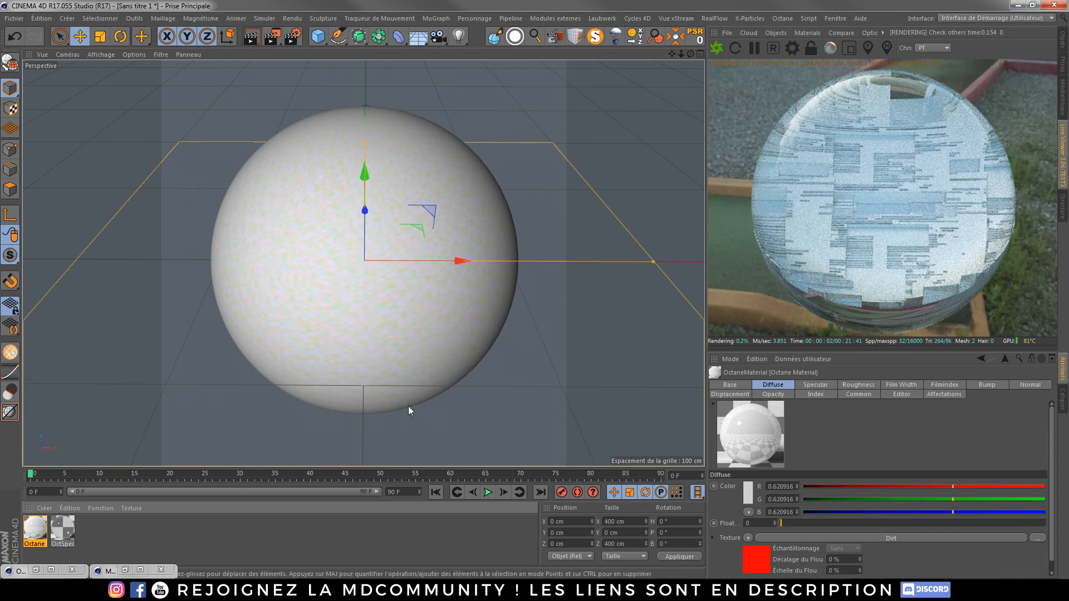
{"action": "double_click", "coordinate": [40, 532]}
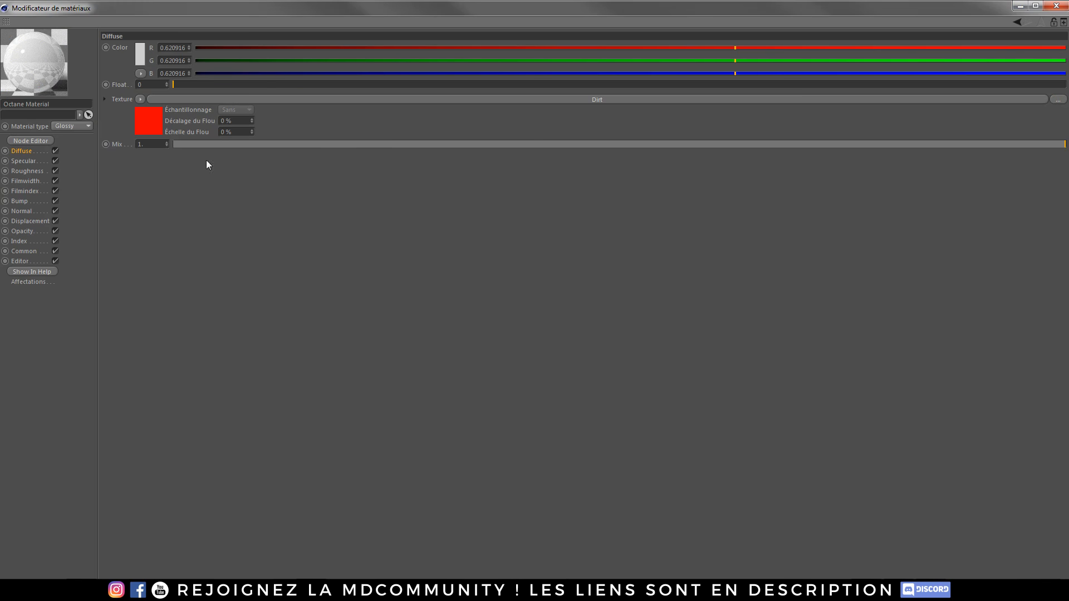
{"action": "left_click", "coordinate": [395, 96]}
{"action": "left_click_drag", "start_coordinate": [304, 58], "coordinate": [516, 58]}
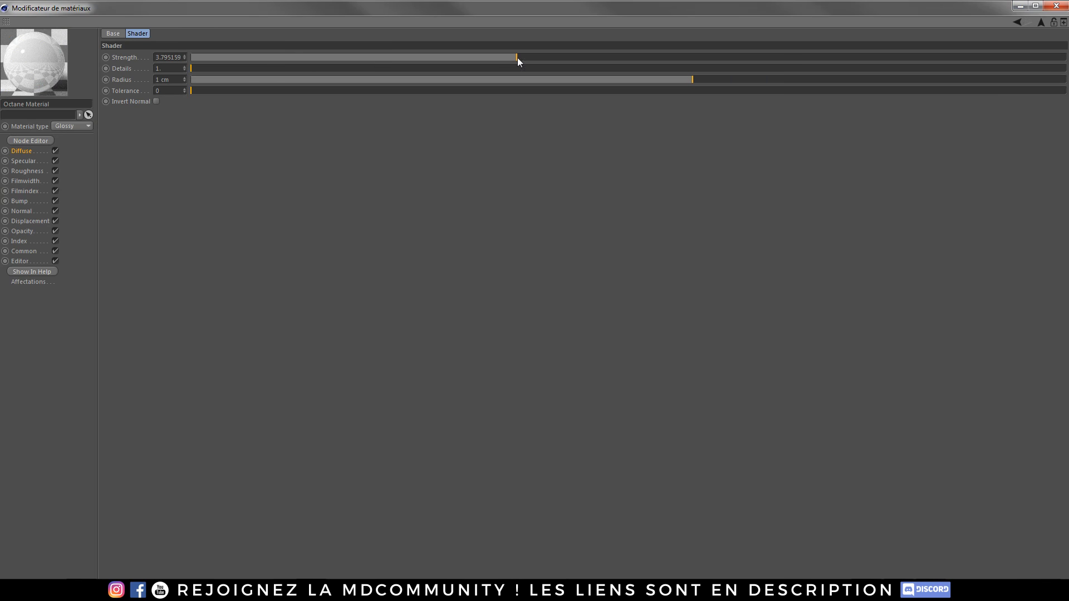
Shrink the material editor window clear of the live render and set the Diffuse Dirt texture's Strength to about 3.97
{"action": "left_click", "coordinate": [1036, 5]}
{"action": "double_click", "coordinate": [44, 8]}
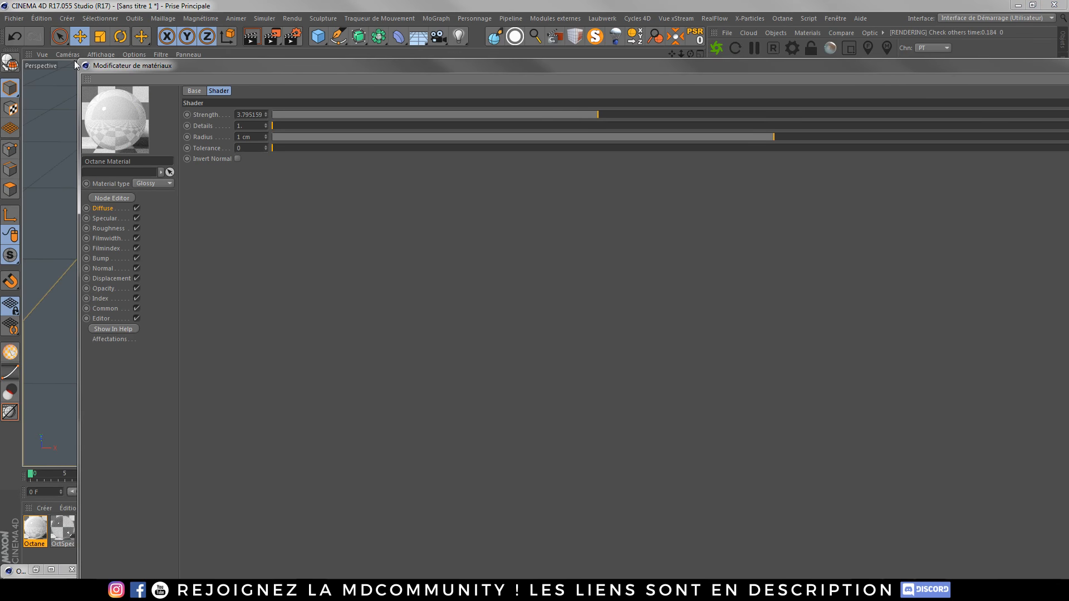
{"action": "left_click_drag", "start_coordinate": [76, 56], "coordinate": [669, 343]}
{"action": "left_click_drag", "start_coordinate": [883, 350], "coordinate": [379, 135]}
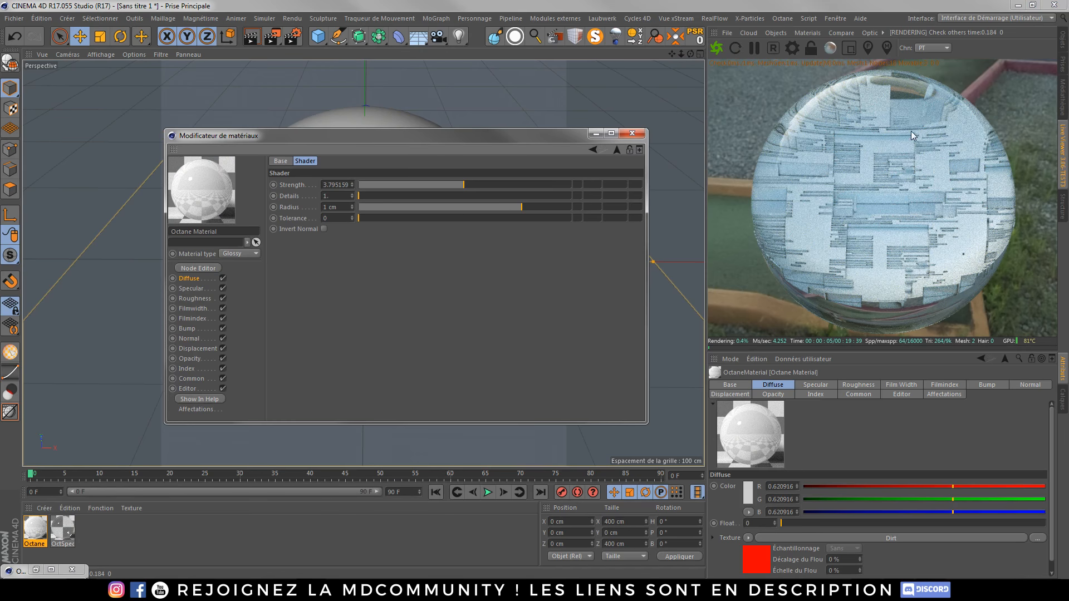
{"action": "left_click_drag", "start_coordinate": [463, 184], "coordinate": [574, 193]}
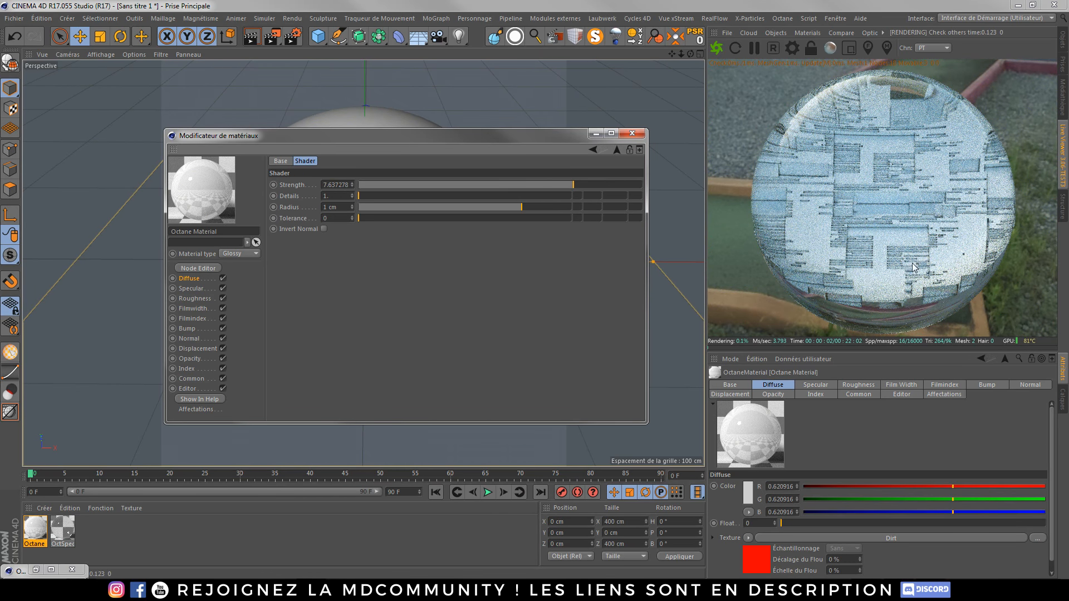
{"action": "left_click_drag", "start_coordinate": [500, 183], "coordinate": [469, 190]}
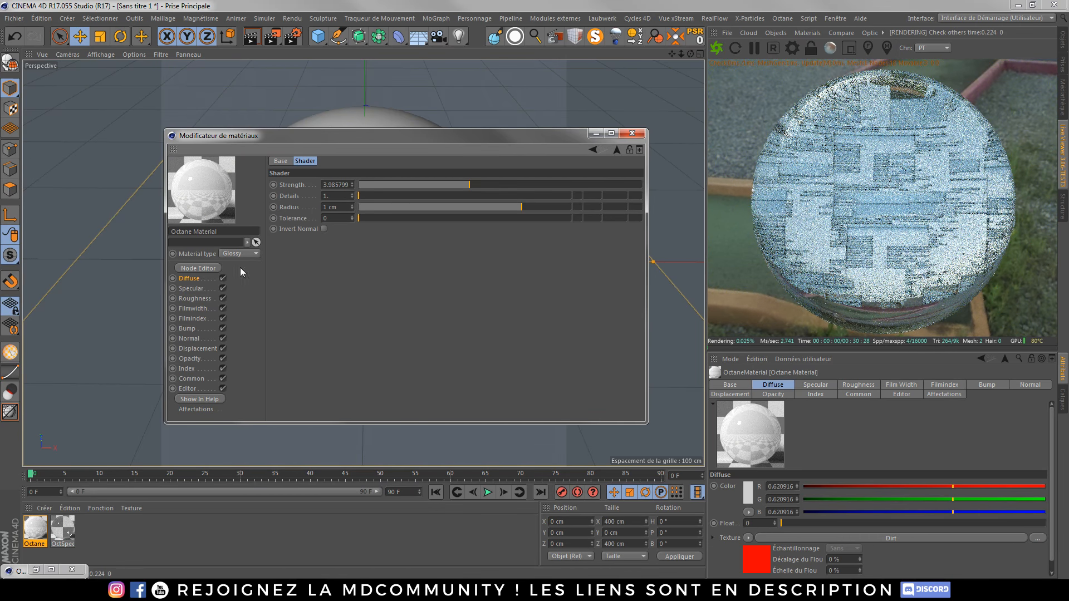
Set the Octane Material's Index to .5 and close the material editor
{"action": "left_click", "coordinate": [195, 289]}
{"action": "left_click", "coordinate": [199, 300]}
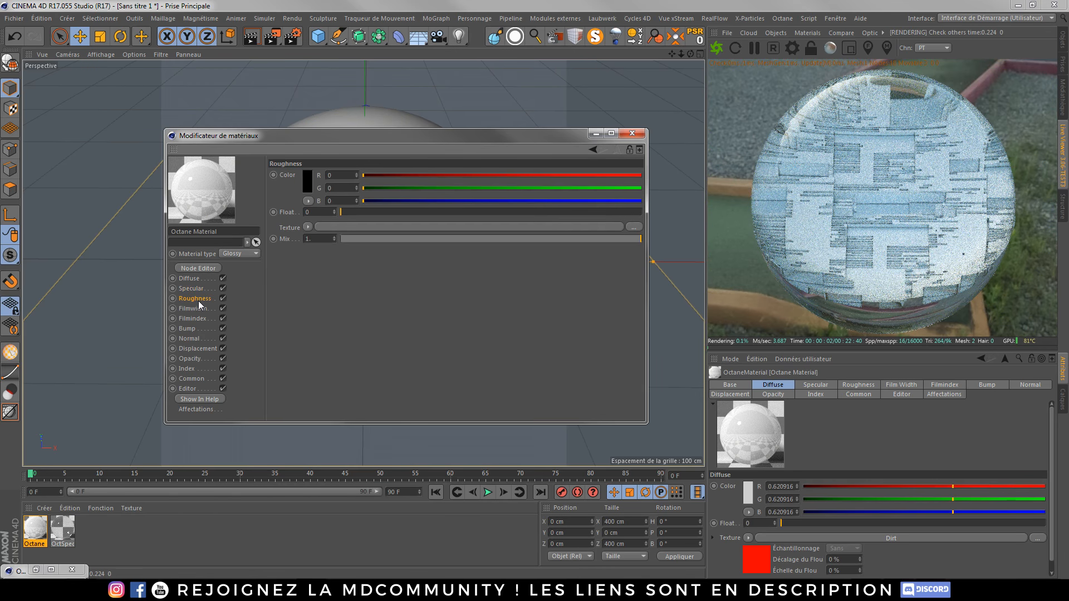
{"action": "left_click", "coordinate": [188, 369]}
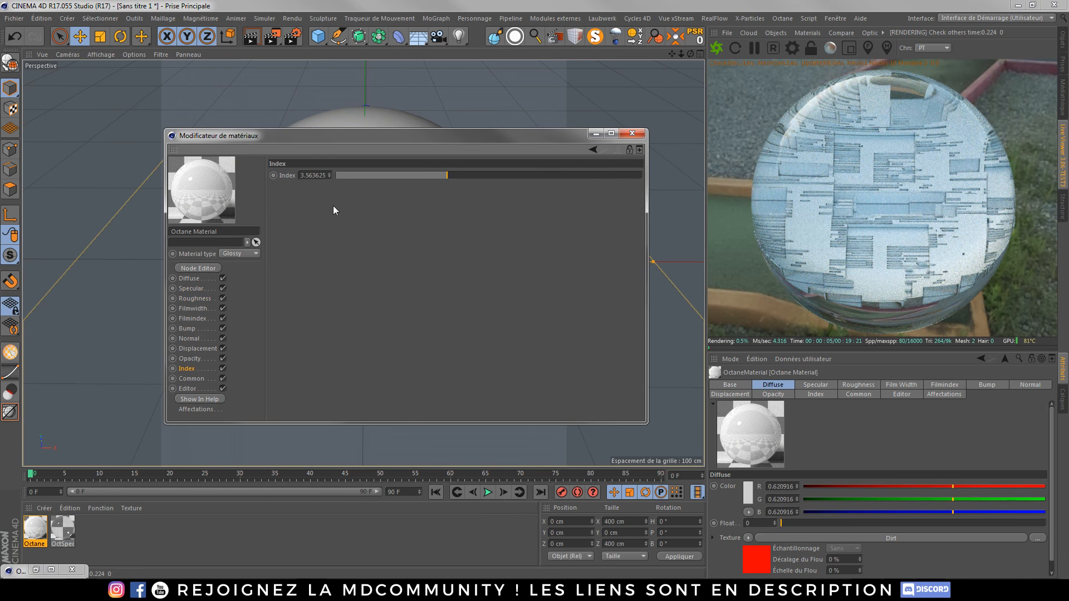
{"action": "left_click", "coordinate": [302, 176]}
{"action": "type", "text": ".5"}
{"action": "key", "text": "Return"}
{"action": "left_click", "coordinate": [631, 133]}
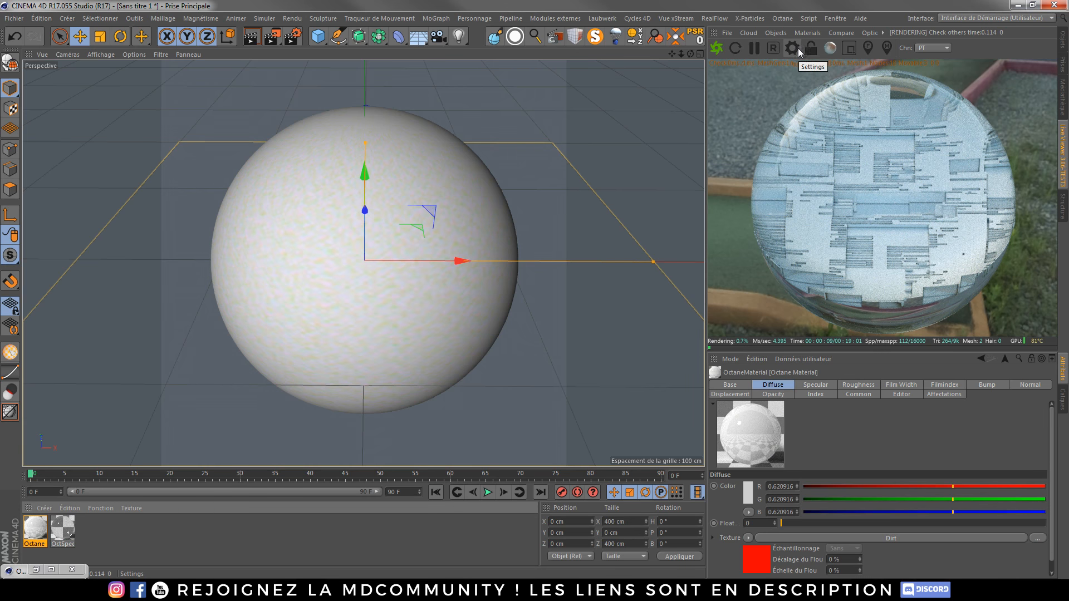
Try ModernAtrium.hdr as the OctaneSky's environment image without copying it to the project, and check it in the live render
{"action": "left_click", "coordinate": [1063, 42]}
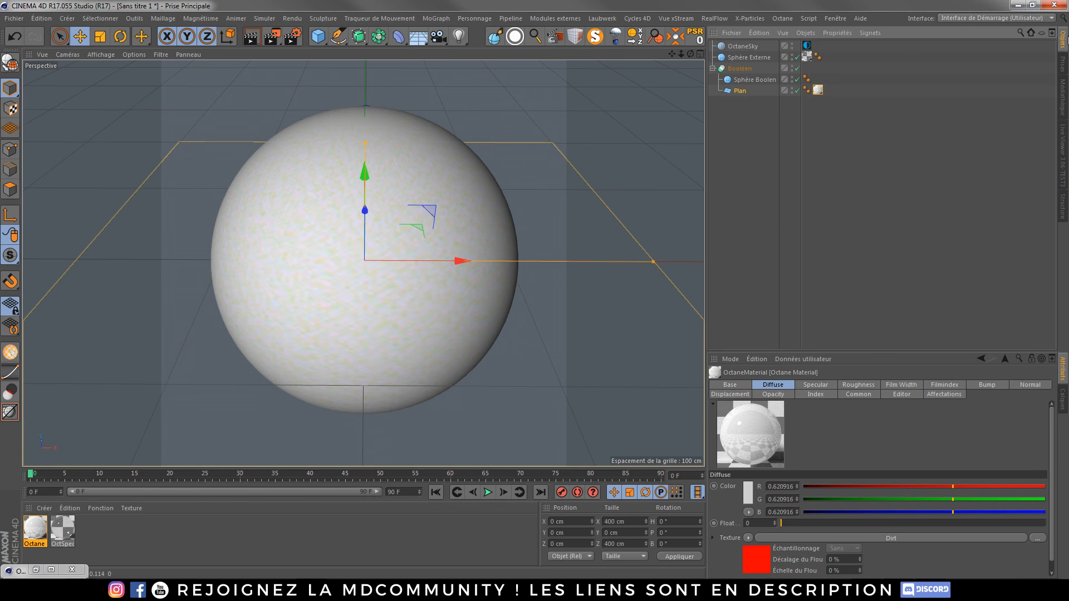
{"action": "left_click", "coordinate": [806, 45]}
{"action": "left_click", "coordinate": [900, 427]}
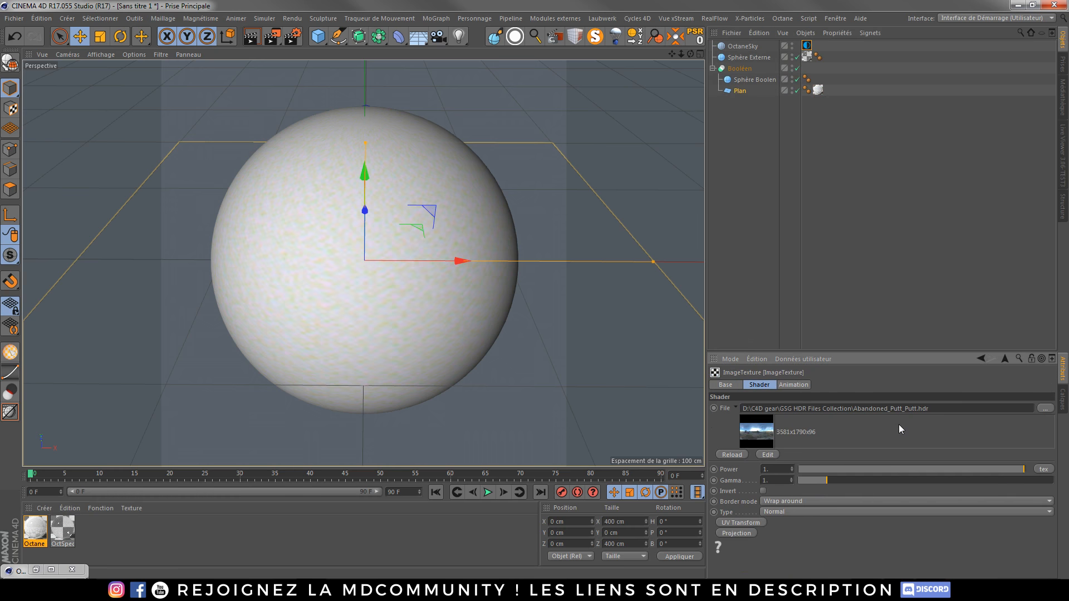
{"action": "left_click", "coordinate": [1045, 409]}
{"action": "left_click_drag", "start_coordinate": [525, 75], "coordinate": [530, 168]}
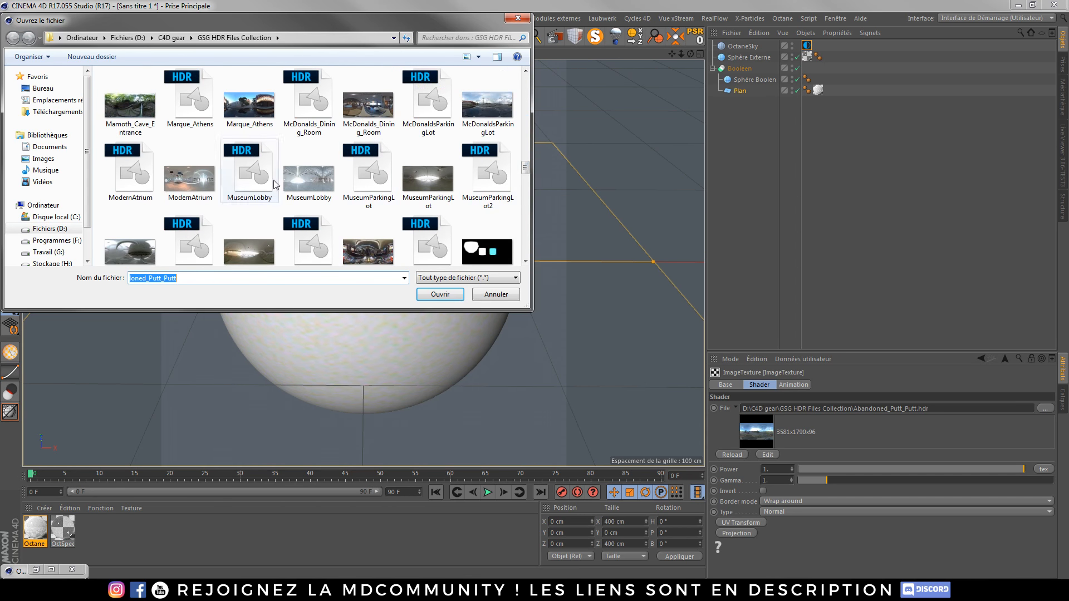
{"action": "double_click", "coordinate": [130, 170]}
{"action": "left_click", "coordinate": [607, 335]}
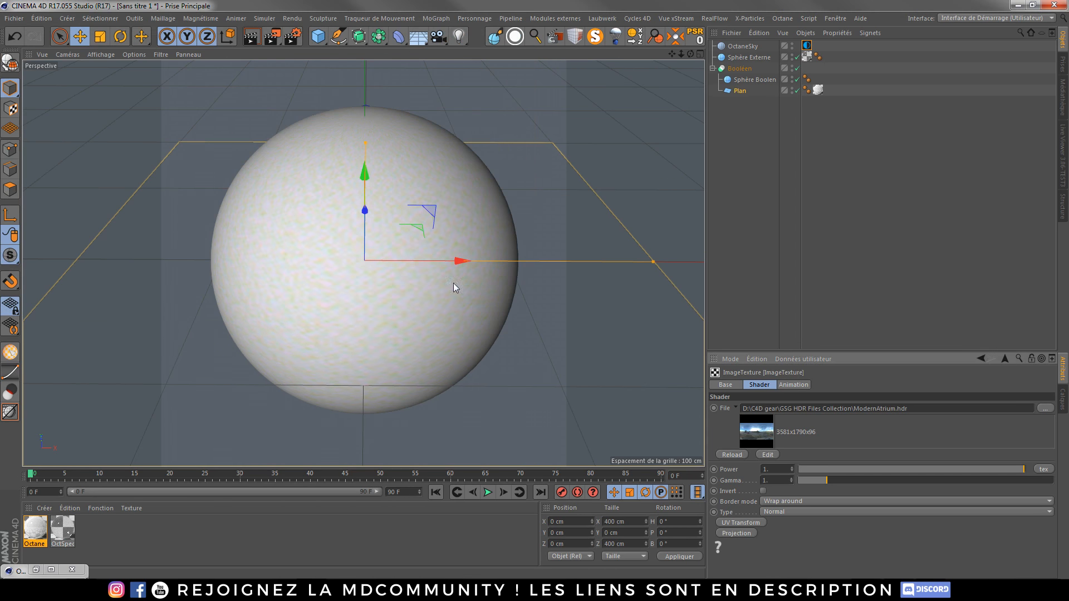
{"action": "left_click", "coordinate": [1062, 167]}
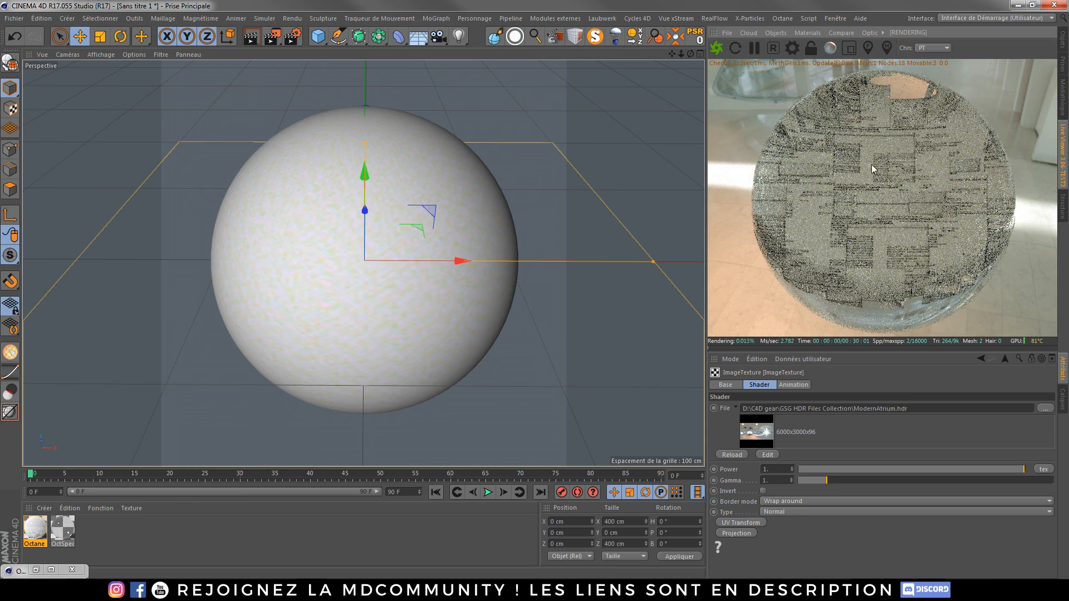
Try RooftopConventionCity.hdr as the OctaneSky's environment image without copying it to the project
{"action": "left_click", "coordinate": [1043, 408]}
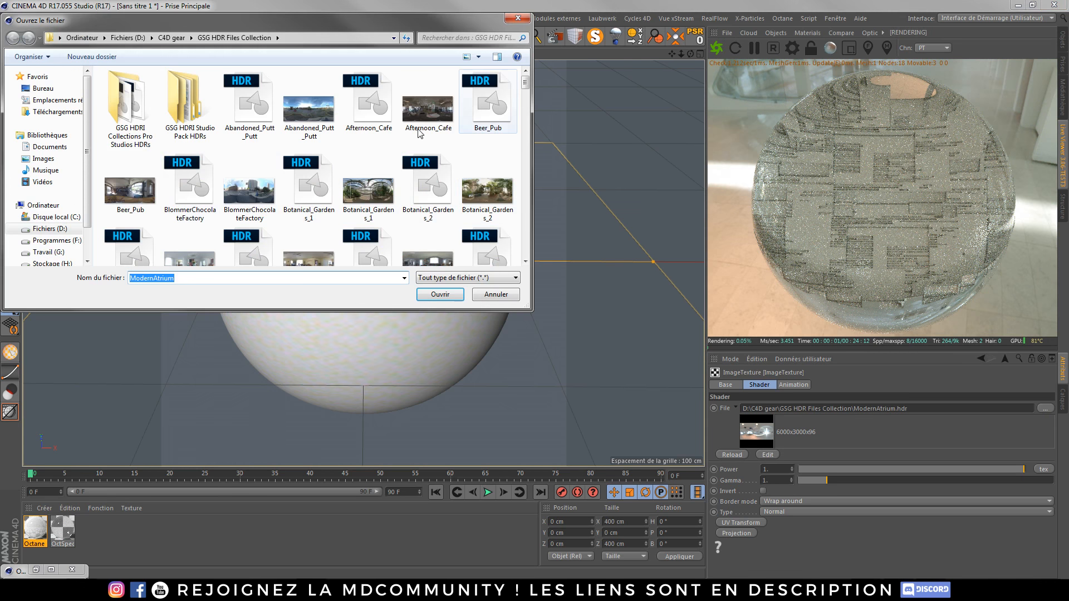
{"action": "left_click_drag", "start_coordinate": [525, 81], "coordinate": [525, 212]}
{"action": "double_click", "coordinate": [312, 169]}
{"action": "left_click", "coordinate": [611, 332]}
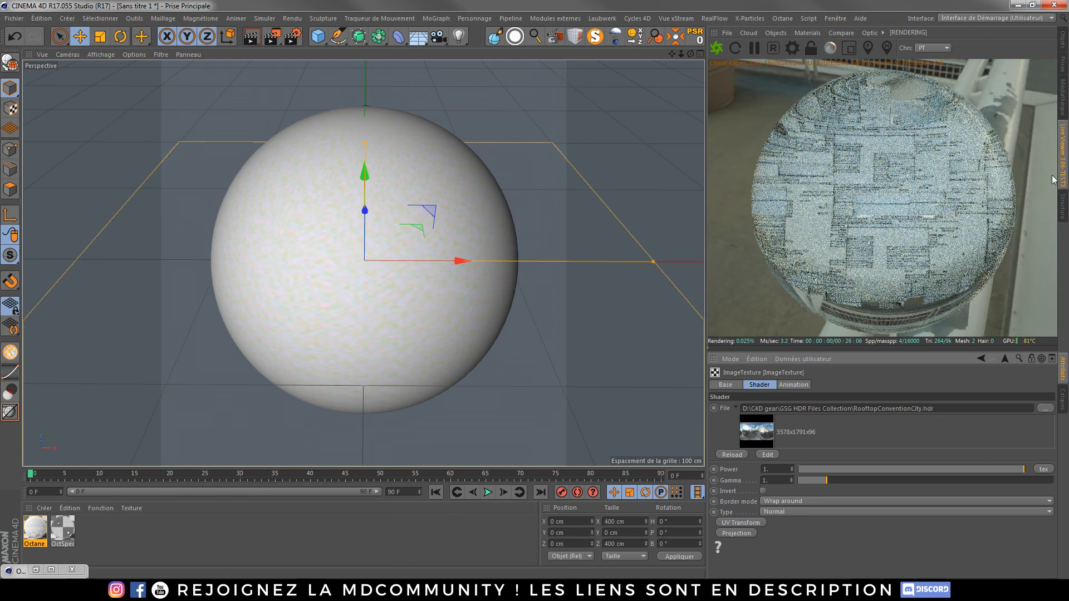
Load Botanical_Gardens_2.hdr as the OctaneSky's environment image without copying it to the project, and pause the live render
{"action": "left_click", "coordinate": [1045, 409]}
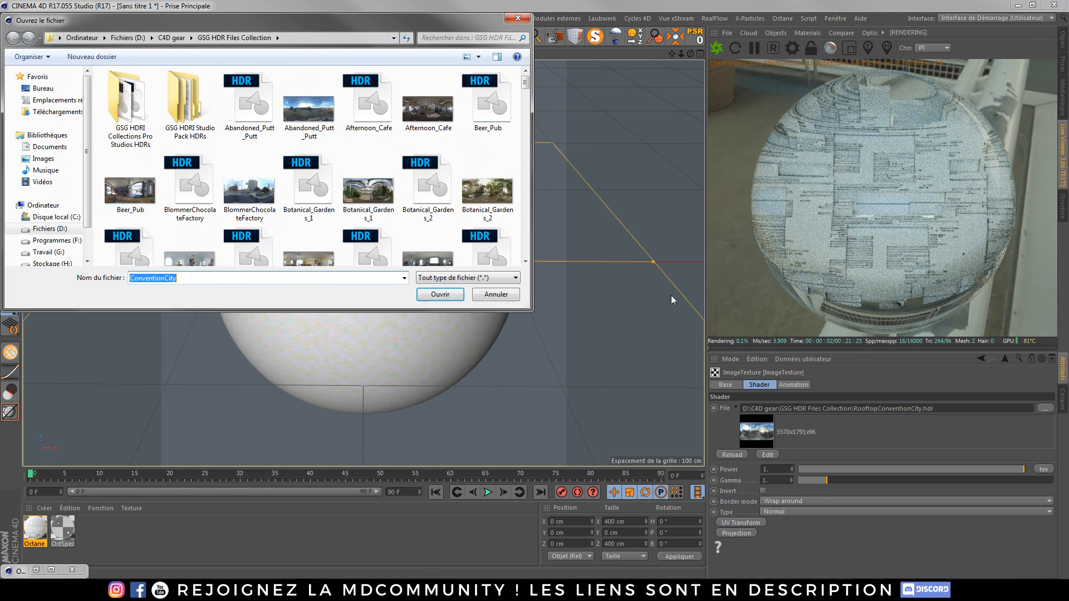
{"action": "double_click", "coordinate": [445, 191]}
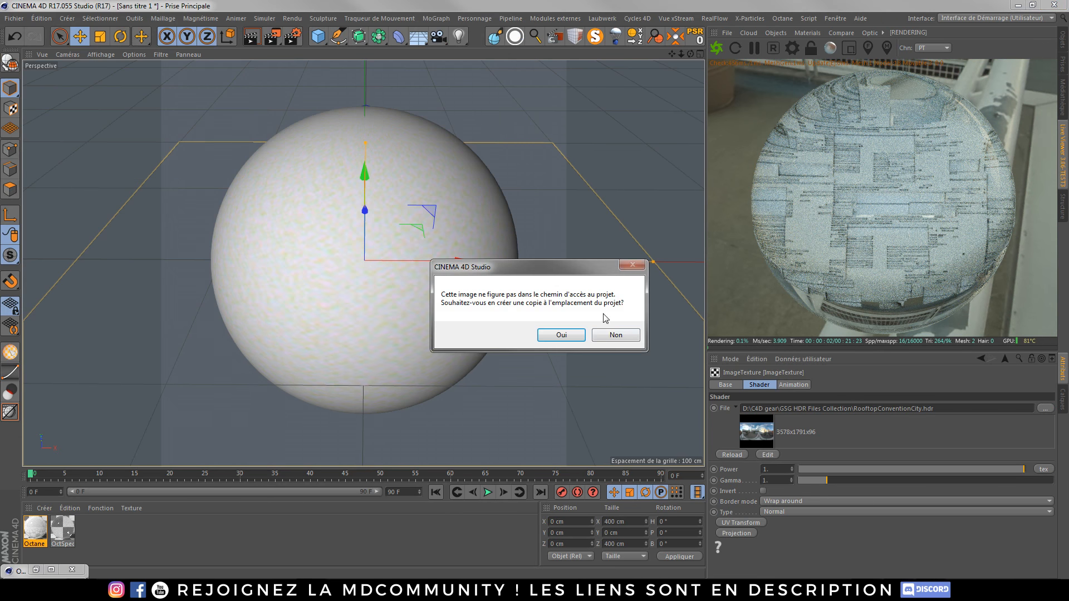
{"action": "left_click", "coordinate": [611, 345]}
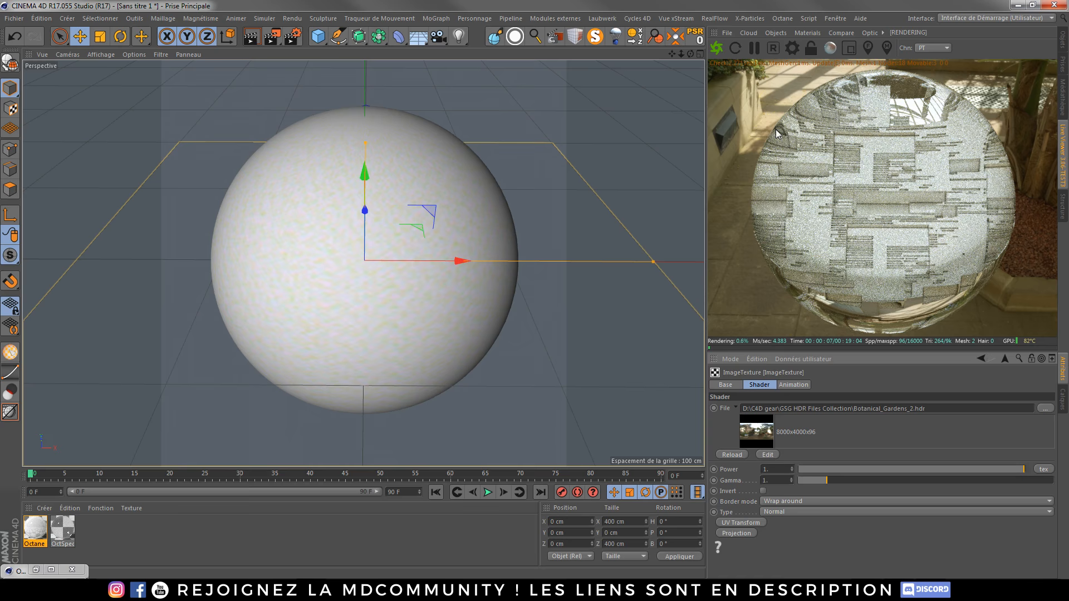
{"action": "left_click", "coordinate": [755, 48]}
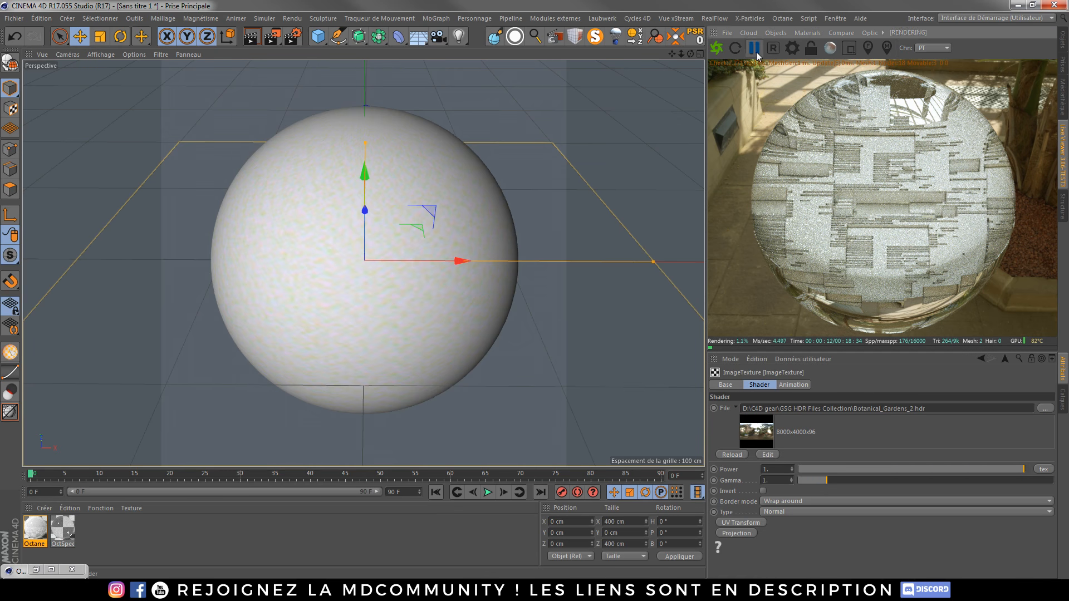
Add an Octane Camera to the scene and return to the object list
{"action": "left_click", "coordinate": [1062, 42]}
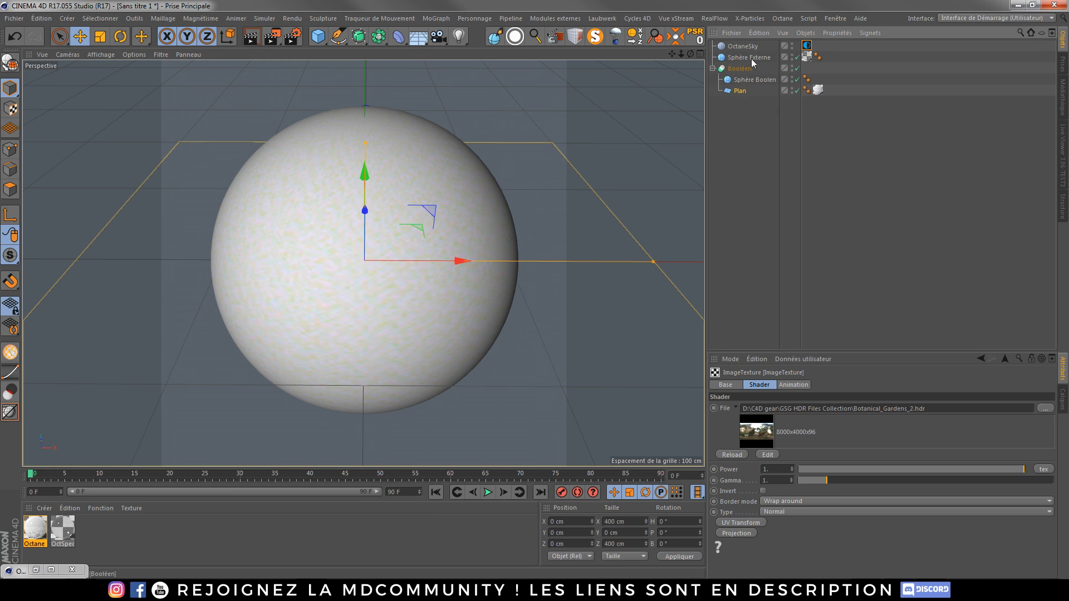
{"action": "left_click", "coordinate": [1062, 153]}
{"action": "left_click", "coordinate": [807, 32]}
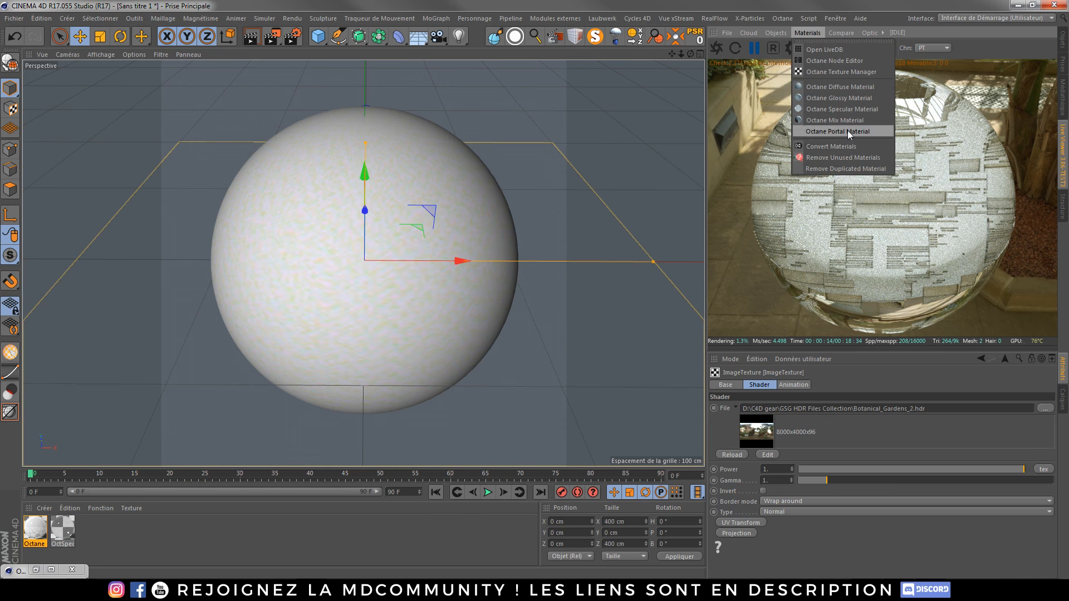
{"action": "mouse_move", "coordinate": [775, 33]}
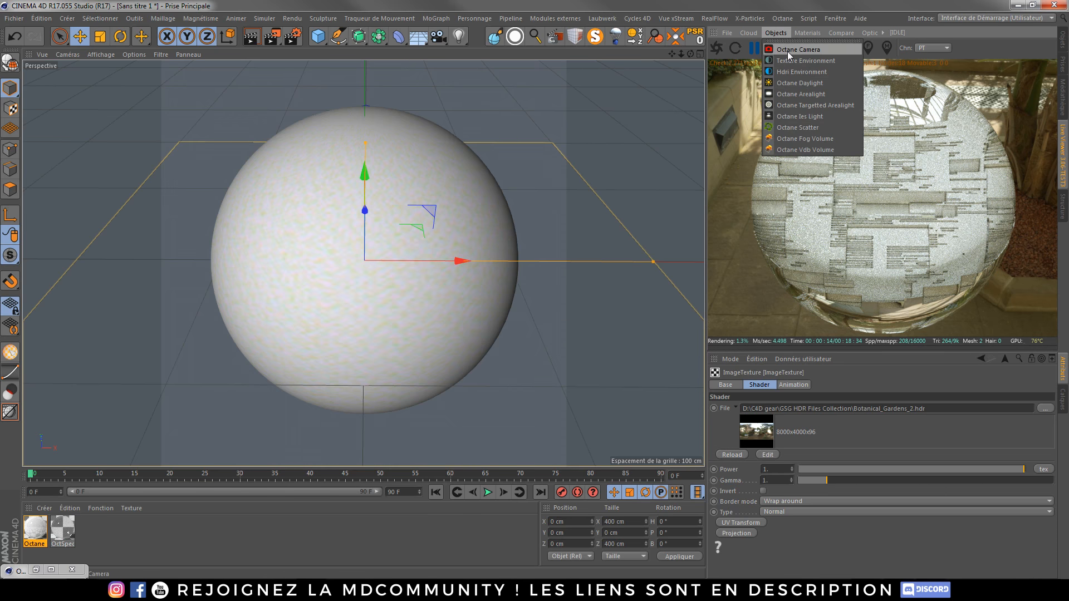
{"action": "left_click", "coordinate": [788, 50]}
{"action": "left_click", "coordinate": [1062, 48]}
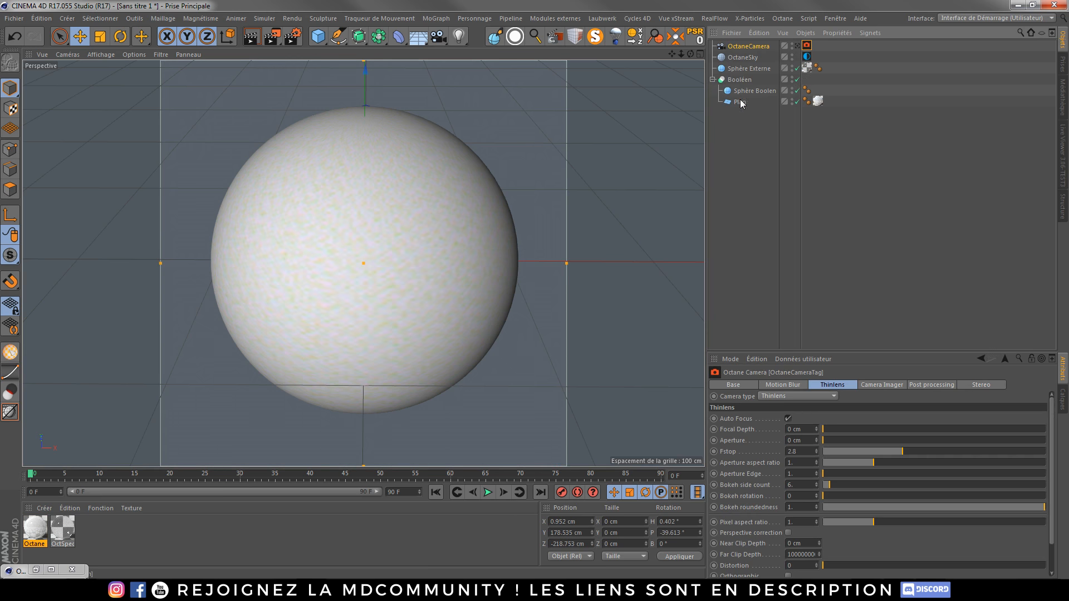
Duplicate the Sphère Externe object and set the copy's Type to Hémisphère
{"action": "double_click", "coordinate": [749, 68]}
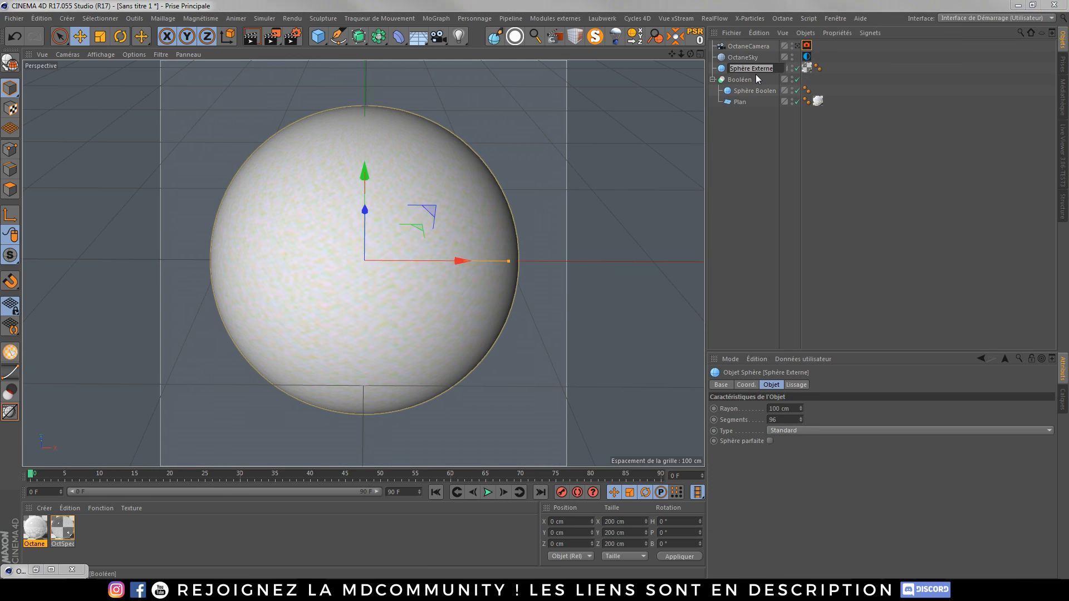
{"action": "key", "text": "Return"}
{"action": "left_click_drag", "start_coordinate": [740, 69], "coordinate": [738, 73], "text": "ctrl"}
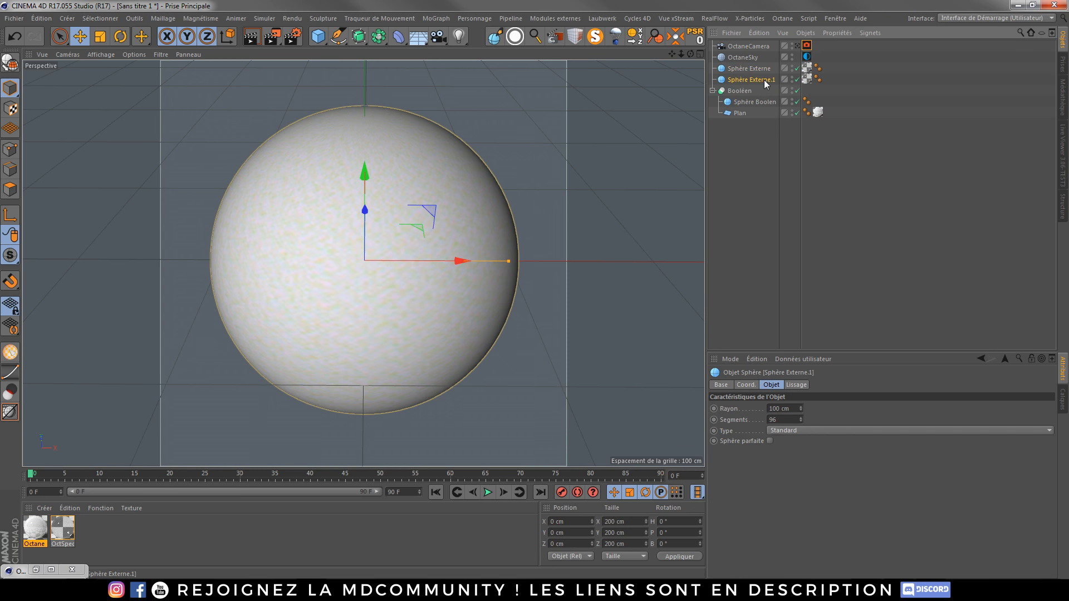
{"action": "left_click", "coordinate": [783, 432]}
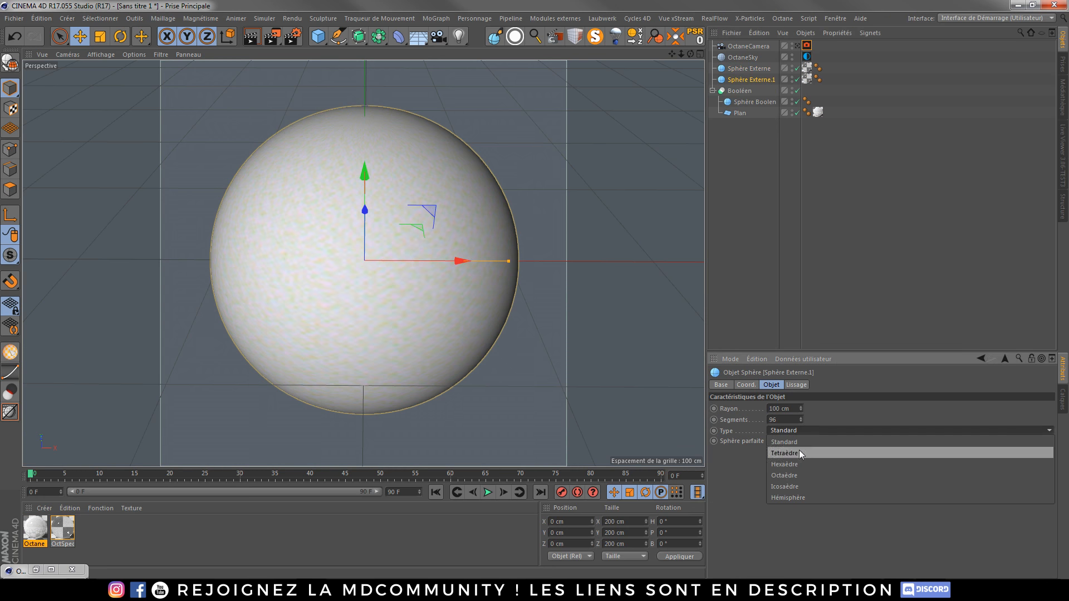
{"action": "left_click", "coordinate": [789, 497]}
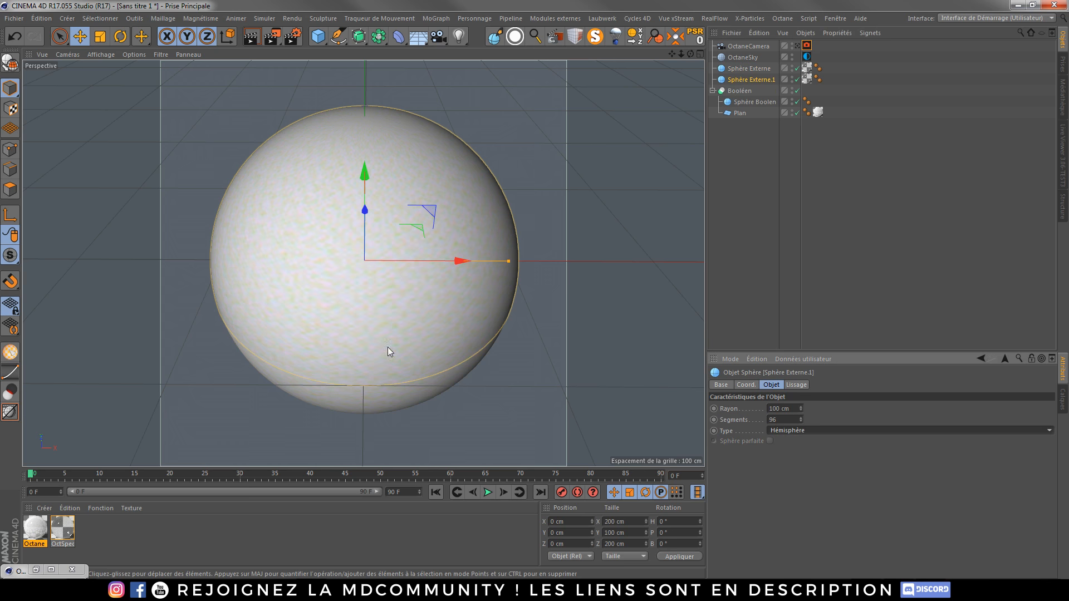
{"action": "left_click_drag", "start_coordinate": [366, 192], "coordinate": [369, 142]}
{"action": "key", "text": "ctrl+z"}
{"action": "key", "text": "ctrl+z"}
Flip the hemisphere Sphère Externe.1 by setting its R.P rotation to 180°
{"action": "left_click", "coordinate": [751, 385]}
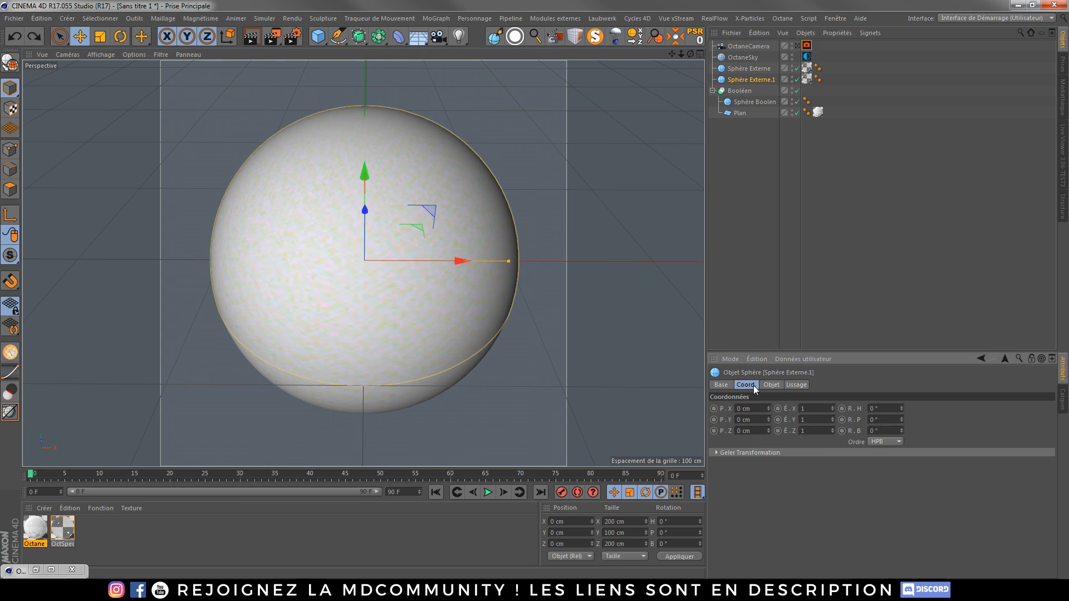
{"action": "type", "text": "180"}
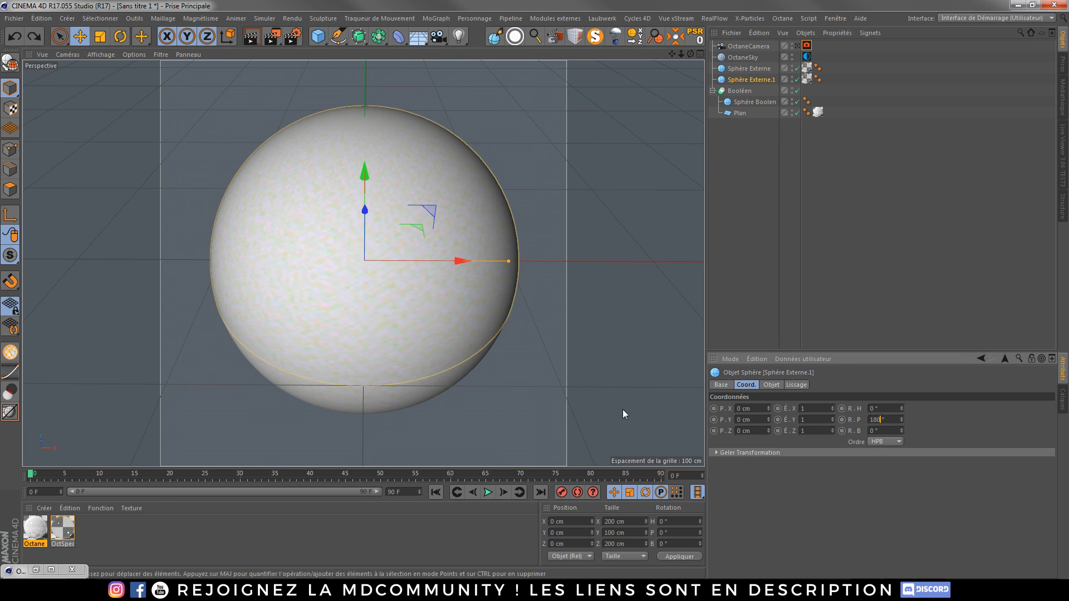
{"action": "key", "text": "Return"}
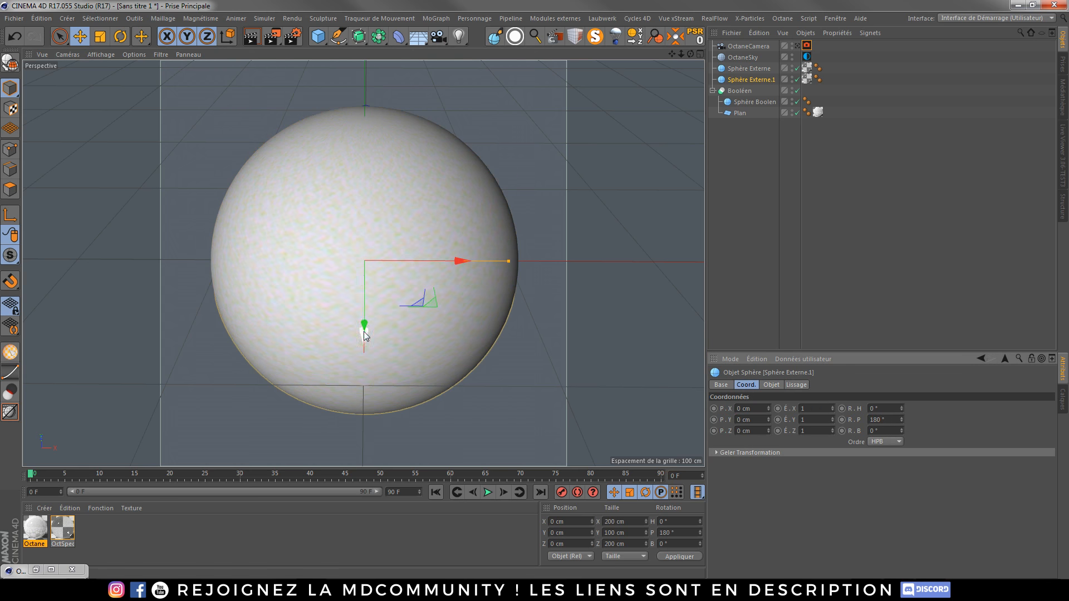
{"action": "mouse_move", "coordinate": [508, 261]}
{"action": "left_mouse_down"}
{"action": "mouse_move", "coordinate": [520, 257]}
{"action": "mouse_move", "coordinate": [511, 257]}
{"action": "left_mouse_up"}
{"action": "key", "text": "ctrl+z"}
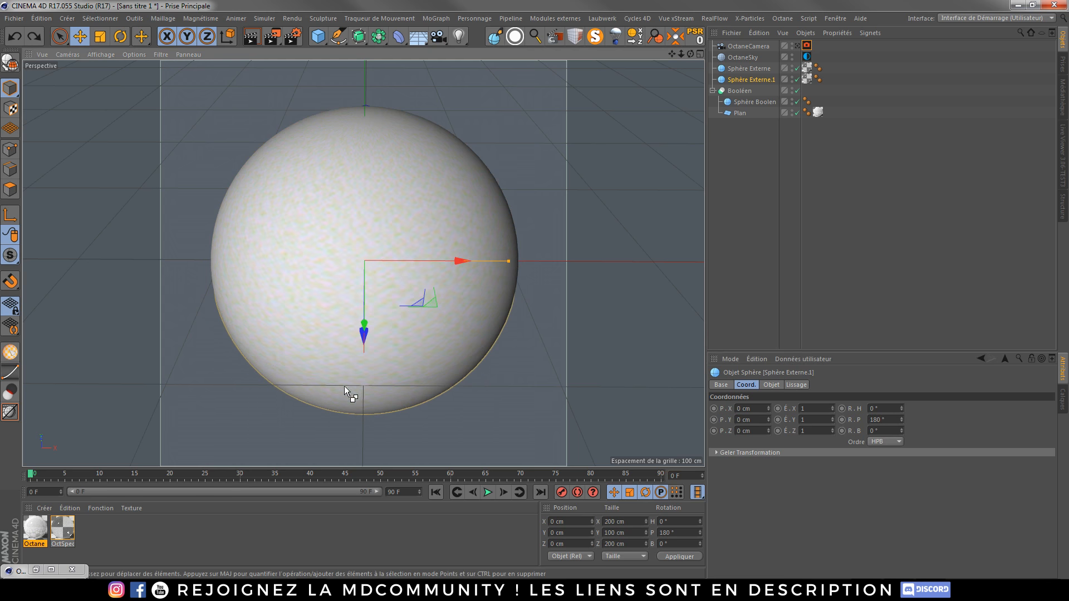
Change the original Sphère Externe object's Type to Hémisphère
{"action": "left_click", "coordinate": [808, 80]}
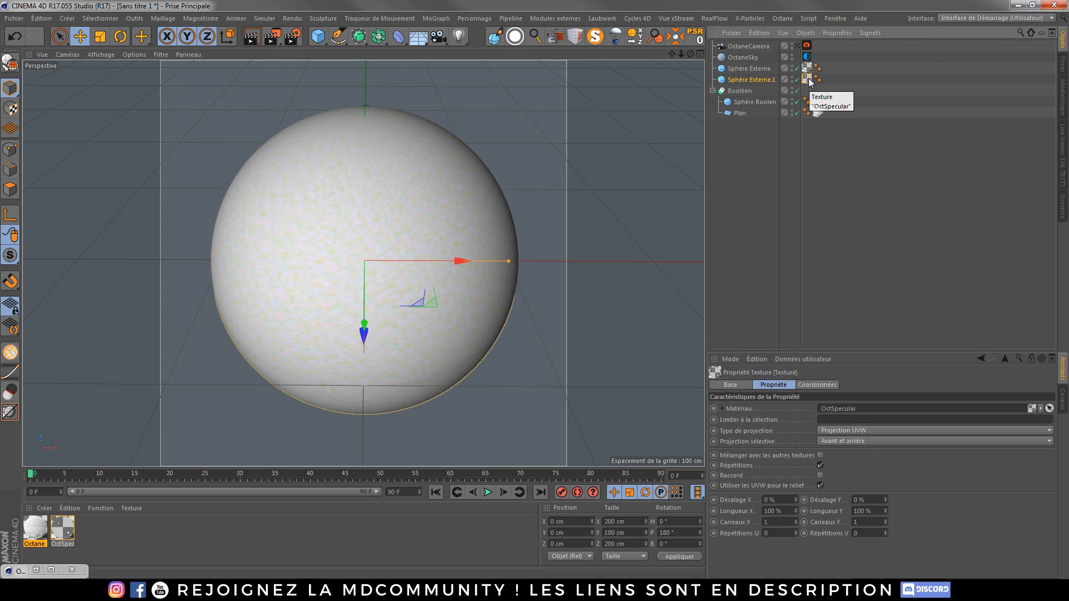
{"action": "double_click", "coordinate": [809, 79]}
{"action": "left_click", "coordinate": [765, 70]}
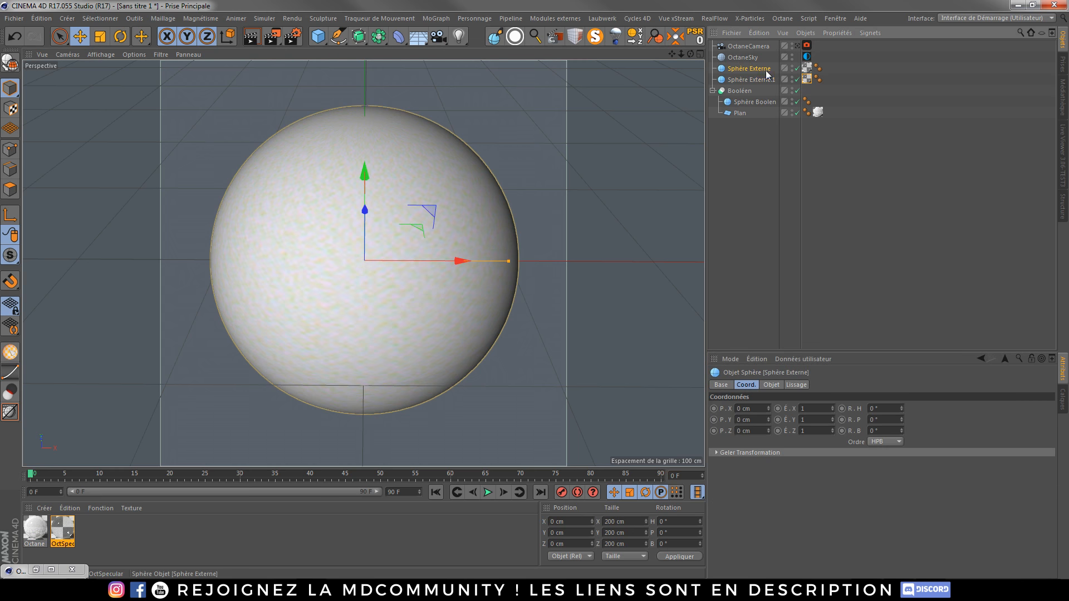
{"action": "left_click", "coordinate": [778, 388]}
{"action": "left_click", "coordinate": [804, 432]}
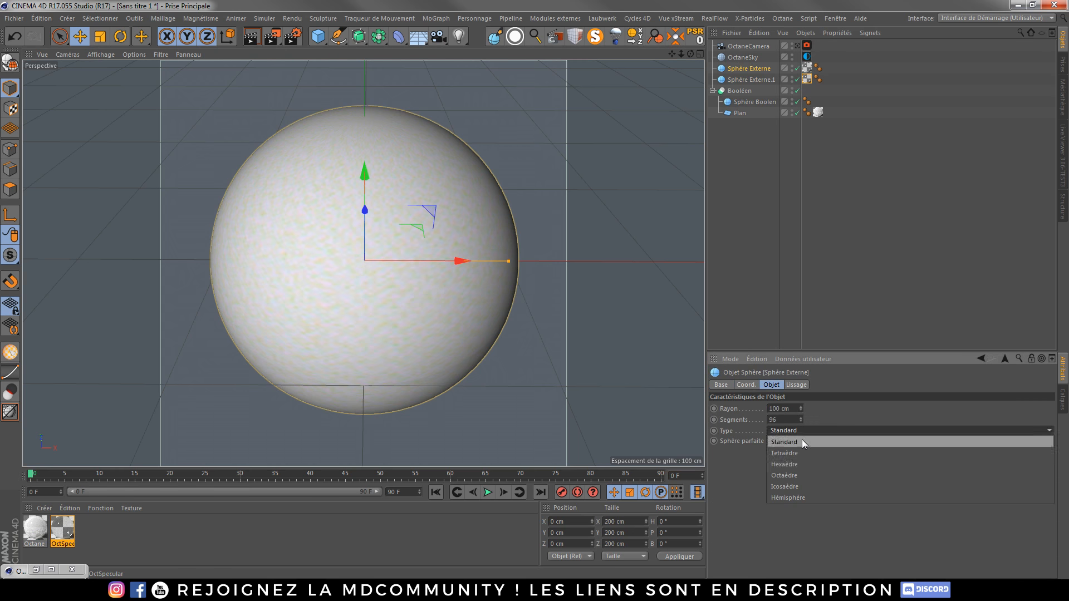
{"action": "left_click", "coordinate": [794, 497]}
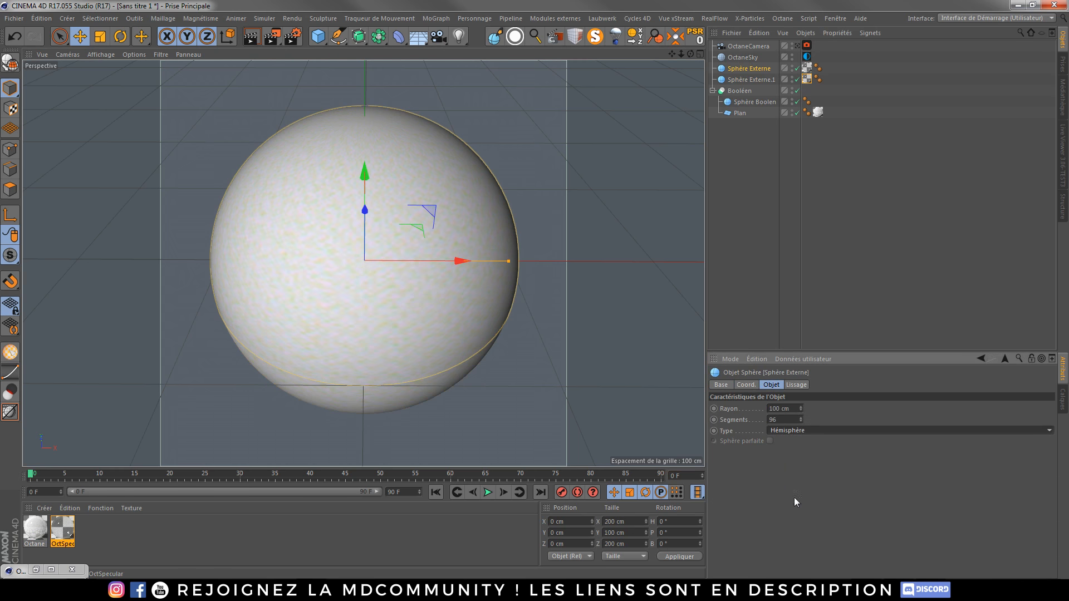
Assign a duplicate of the OctSpecular material to Sphère Externe.1 and delete that hemisphere's original texture tag
{"action": "left_click", "coordinate": [807, 79]}
{"action": "left_click", "coordinate": [760, 80]}
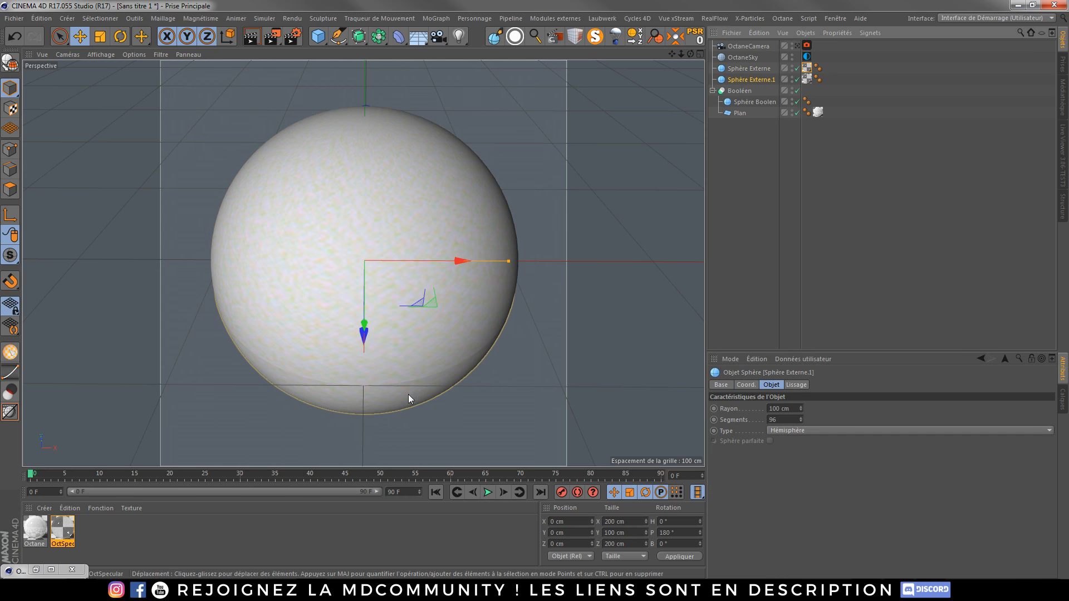
{"action": "left_click", "coordinate": [808, 80]}
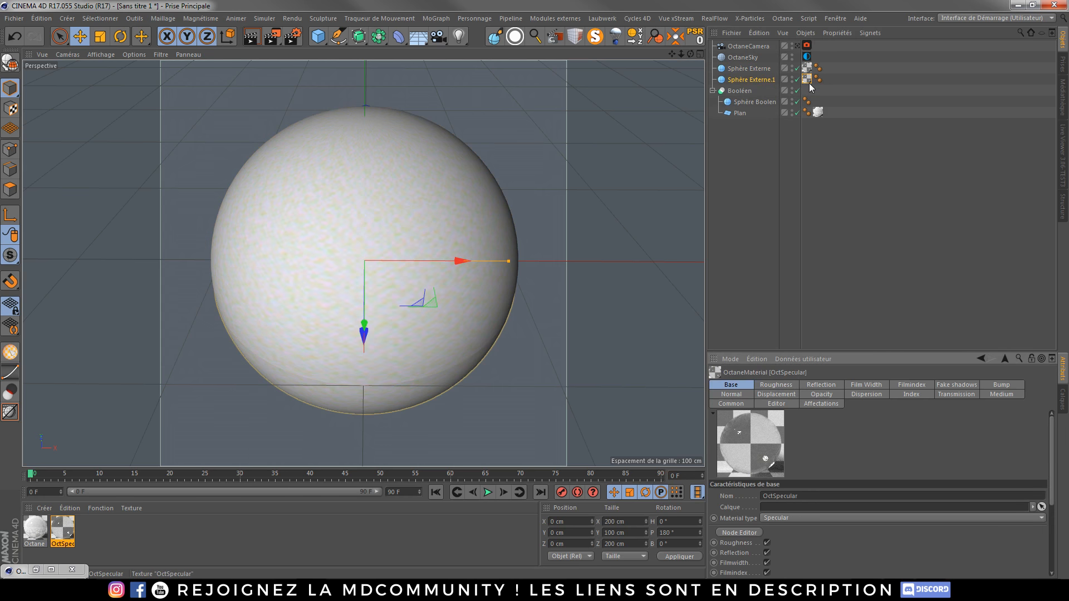
{"action": "left_click_drag", "start_coordinate": [59, 533], "coordinate": [772, 83], "text": "ctrl"}
{"action": "left_click", "coordinate": [807, 79]}
{"action": "key", "text": "Delete"}
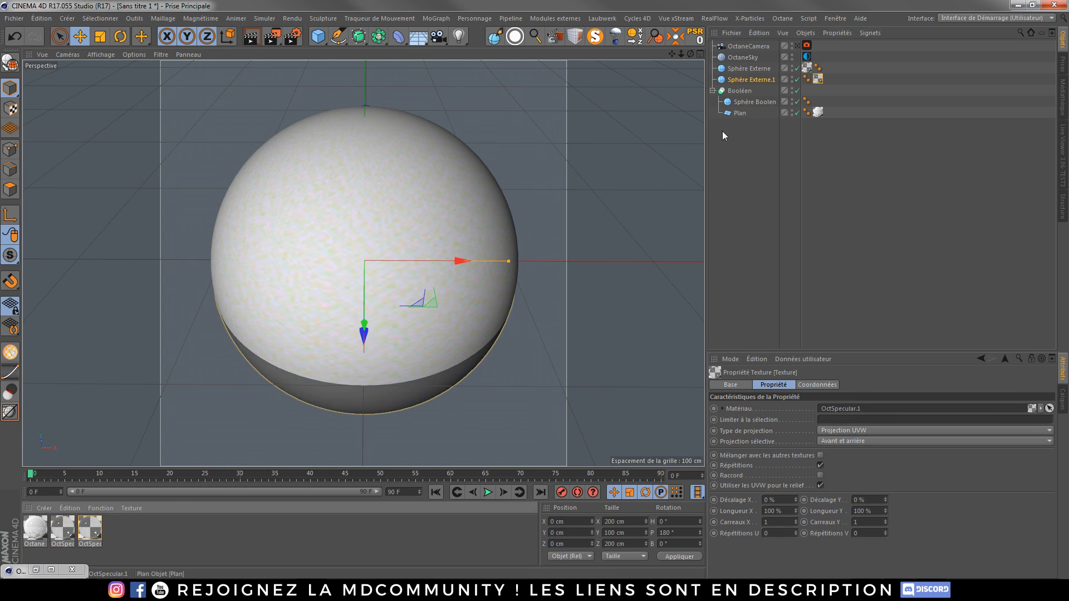
Tint OctSpecular.1's Transmission color light green (R 0.729, G 0.9, B 0.657) and restart the Octane live render
{"action": "double_click", "coordinate": [90, 529]}
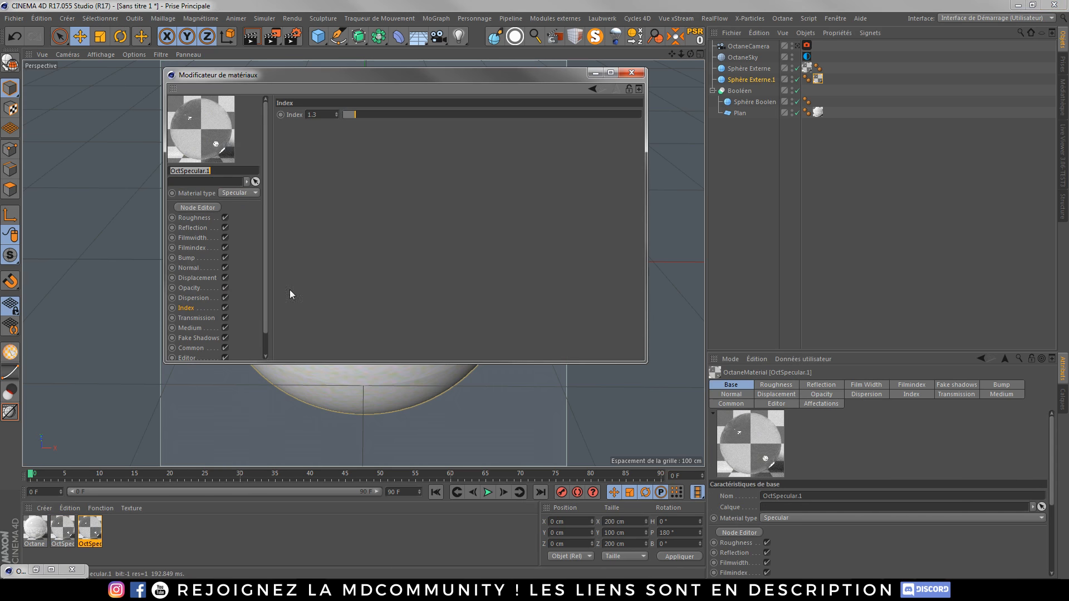
{"action": "left_click", "coordinate": [199, 299]}
{"action": "left_click", "coordinate": [201, 320]}
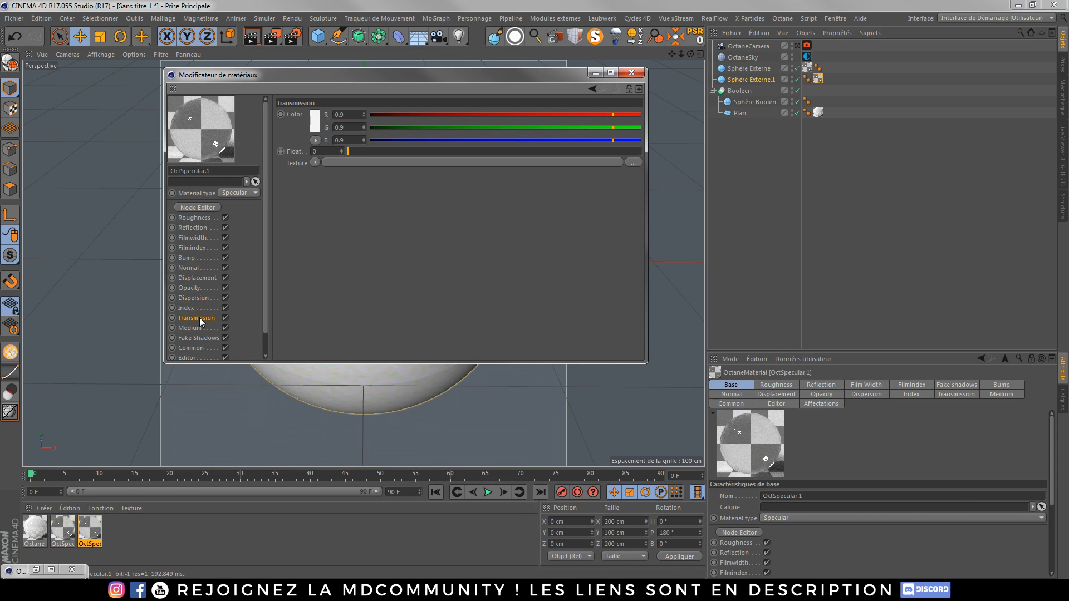
{"action": "left_click", "coordinate": [319, 112]}
{"action": "left_click", "coordinate": [309, 117]}
{"action": "left_click", "coordinate": [288, 128]}
{"action": "left_click", "coordinate": [286, 157]}
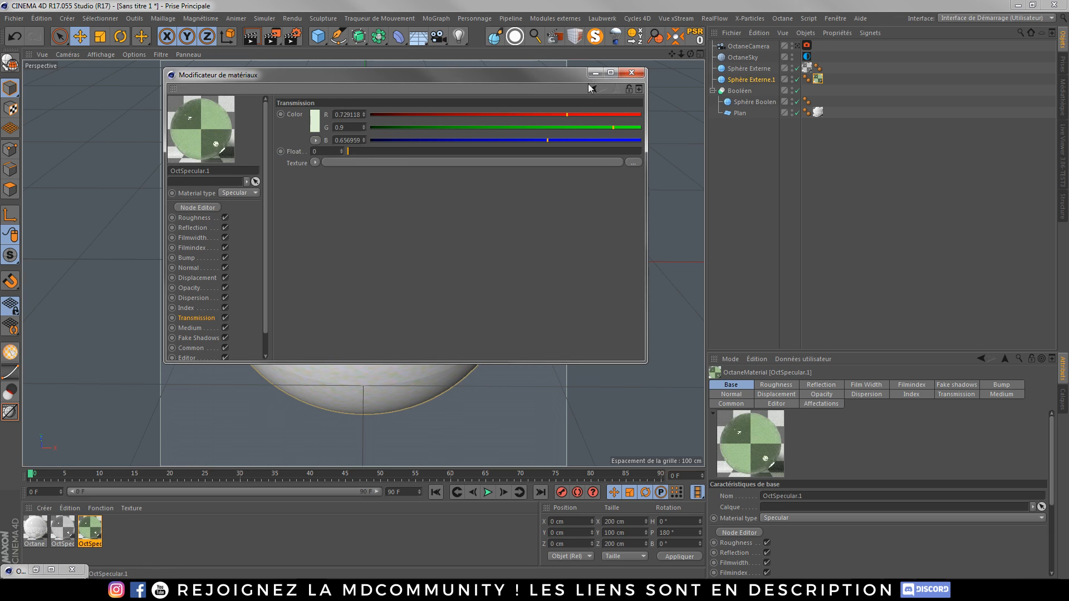
{"action": "left_click", "coordinate": [632, 72]}
{"action": "left_click", "coordinate": [1064, 146]}
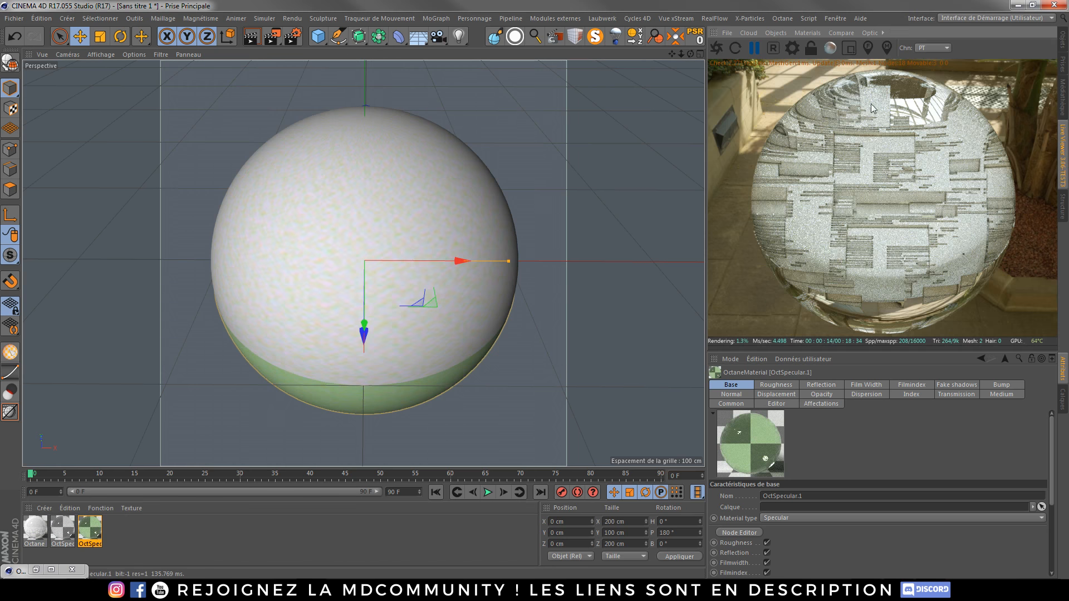
{"action": "left_click", "coordinate": [715, 50]}
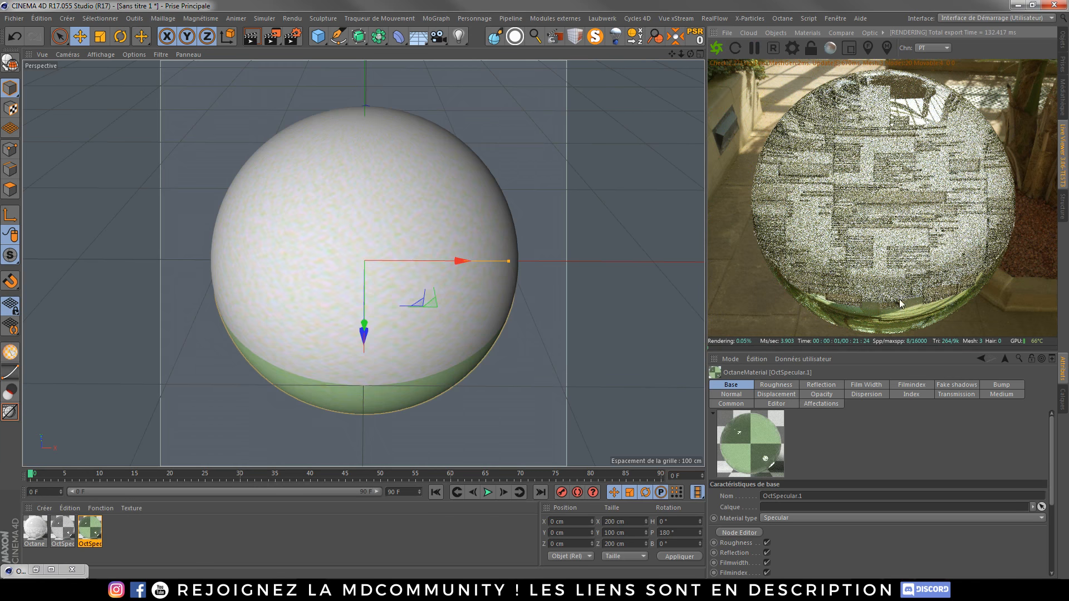
Desaturate OctSpecular.1's Transmission color to a paler green
{"action": "double_click", "coordinate": [96, 532]}
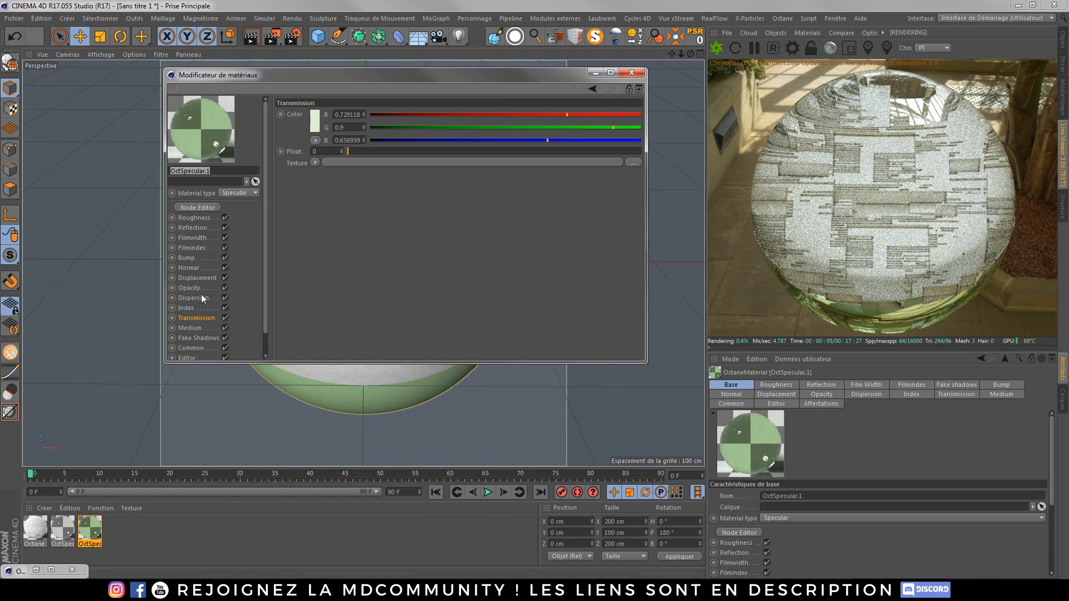
{"action": "left_click", "coordinate": [315, 127]}
{"action": "left_click_drag", "start_coordinate": [293, 137], "coordinate": [287, 136]}
{"action": "left_click", "coordinate": [294, 167]}
Set OctSpecular.1's Roughness Float to 0.005 and close the material editor
{"action": "left_click", "coordinate": [196, 218]}
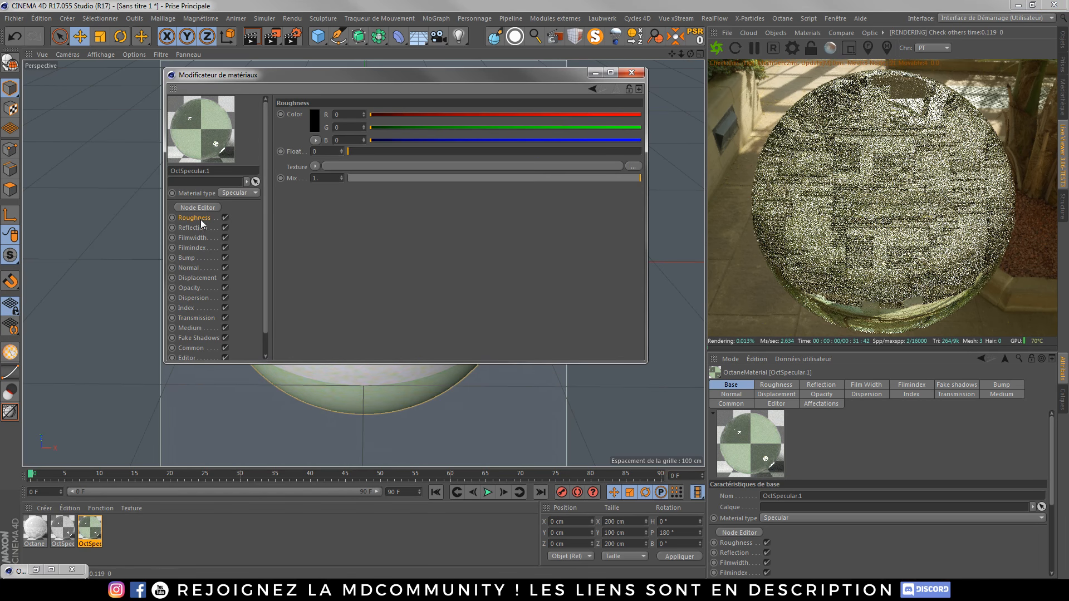
{"action": "left_click", "coordinate": [322, 151]}
{"action": "type", "text": "0.05"}
{"action": "key", "text": "Return"}
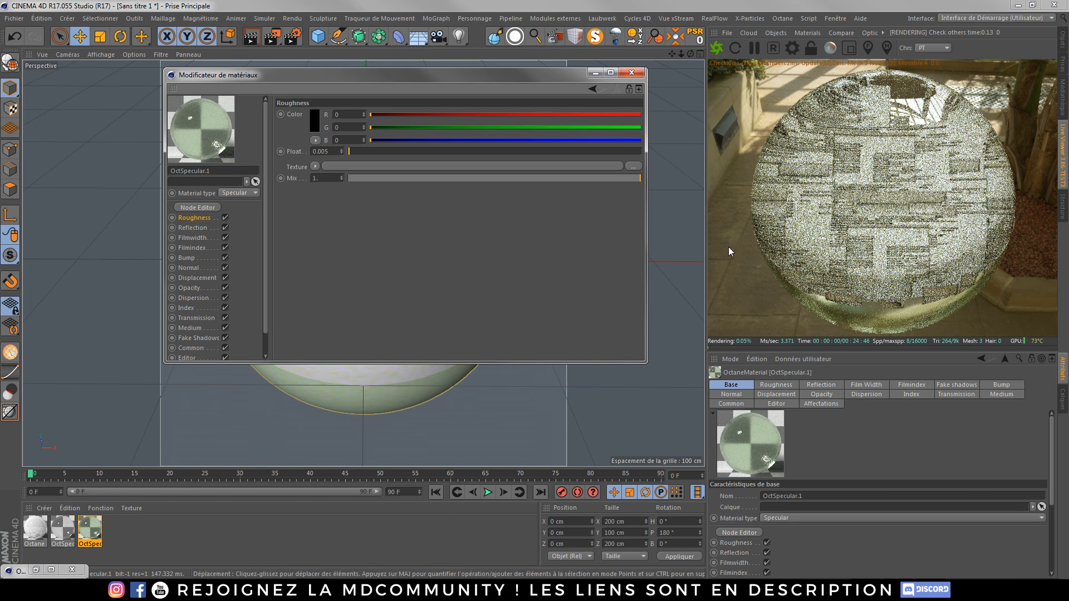
{"action": "left_click", "coordinate": [633, 74]}
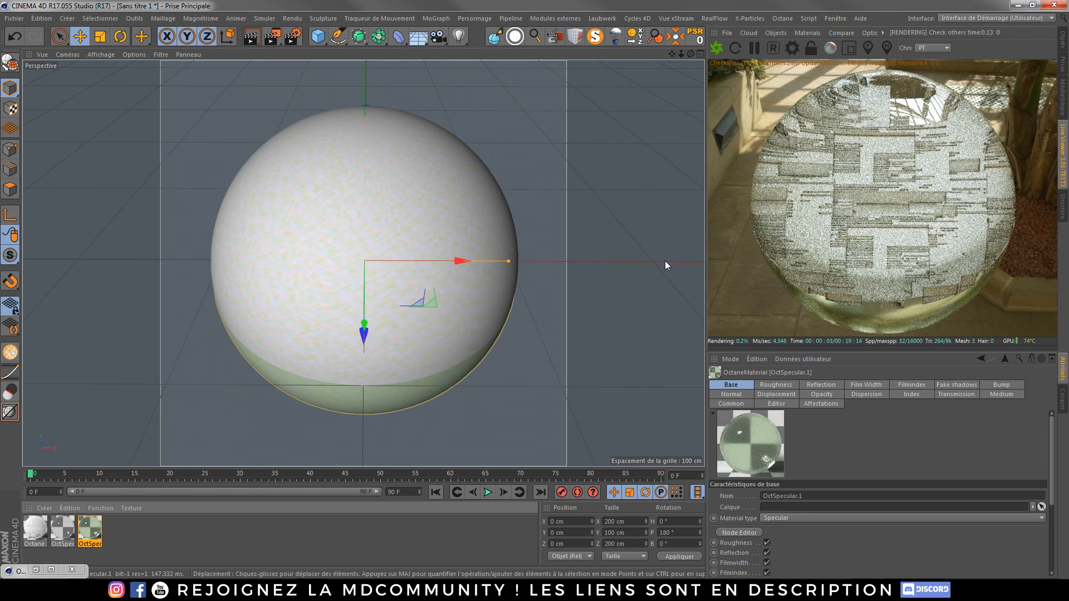
Open the Thinlens settings of the OctaneCamera's camera tag and restart the live render
{"action": "left_click", "coordinate": [755, 47]}
{"action": "left_click", "coordinate": [1065, 49]}
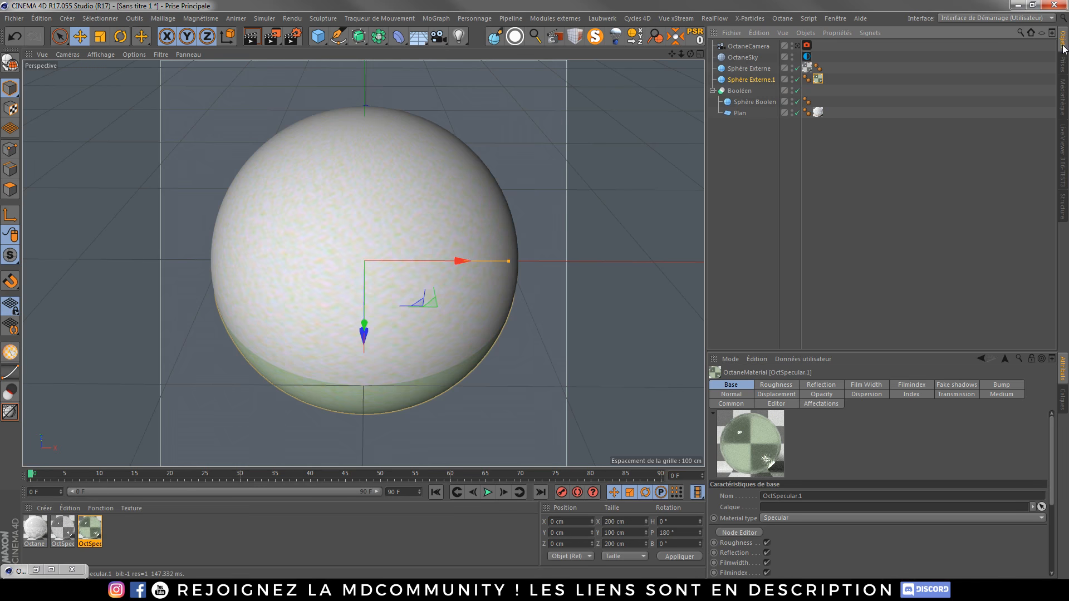
{"action": "left_click", "coordinate": [751, 46]}
{"action": "left_click", "coordinate": [1064, 168]}
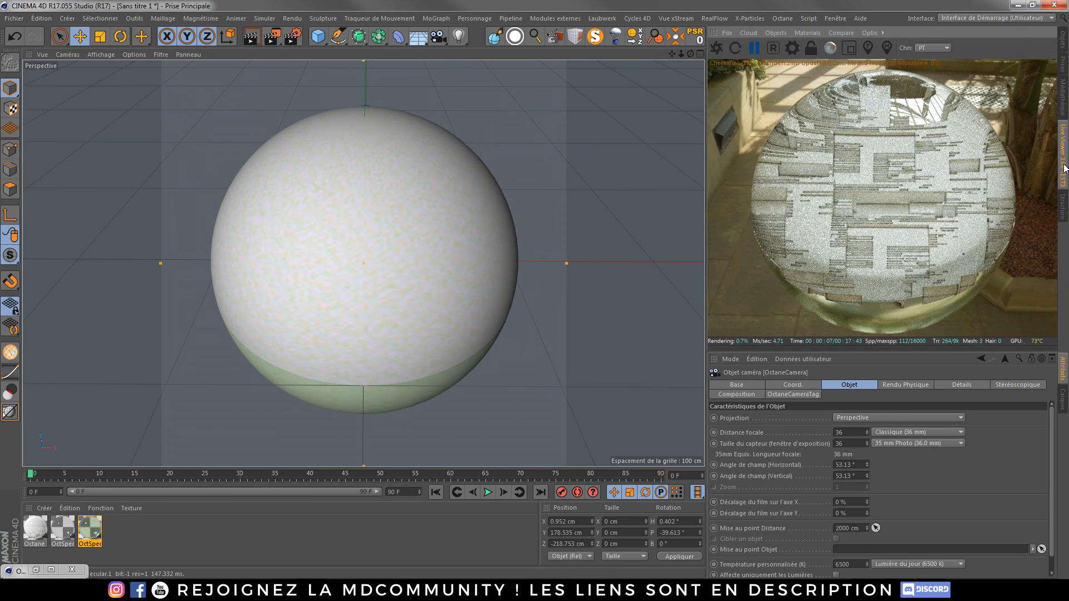
{"action": "left_click", "coordinate": [1065, 49]}
{"action": "left_click", "coordinate": [806, 46]}
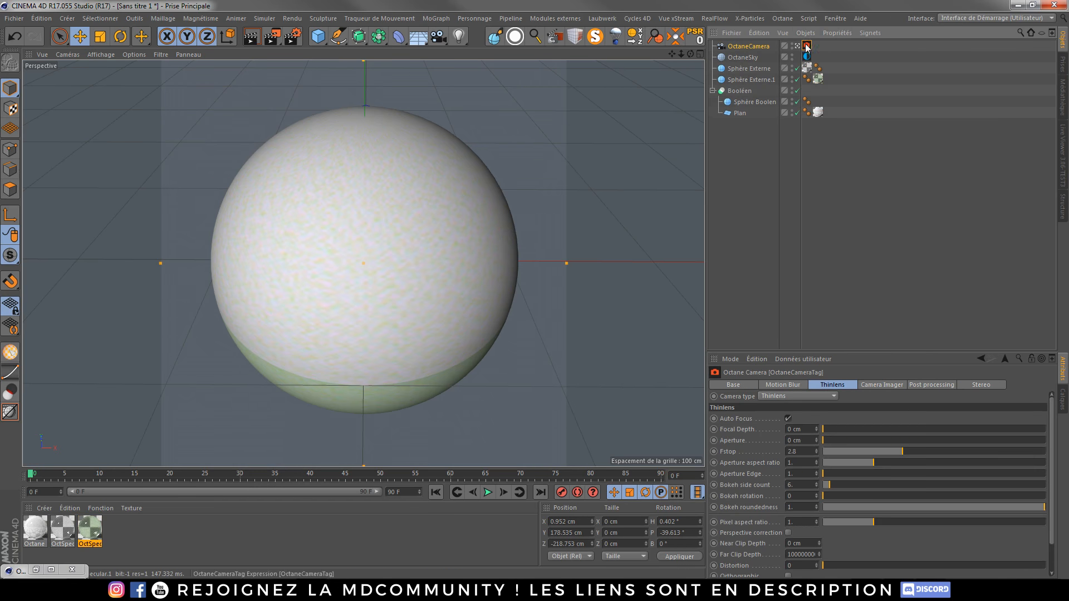
{"action": "left_click", "coordinate": [1064, 147]}
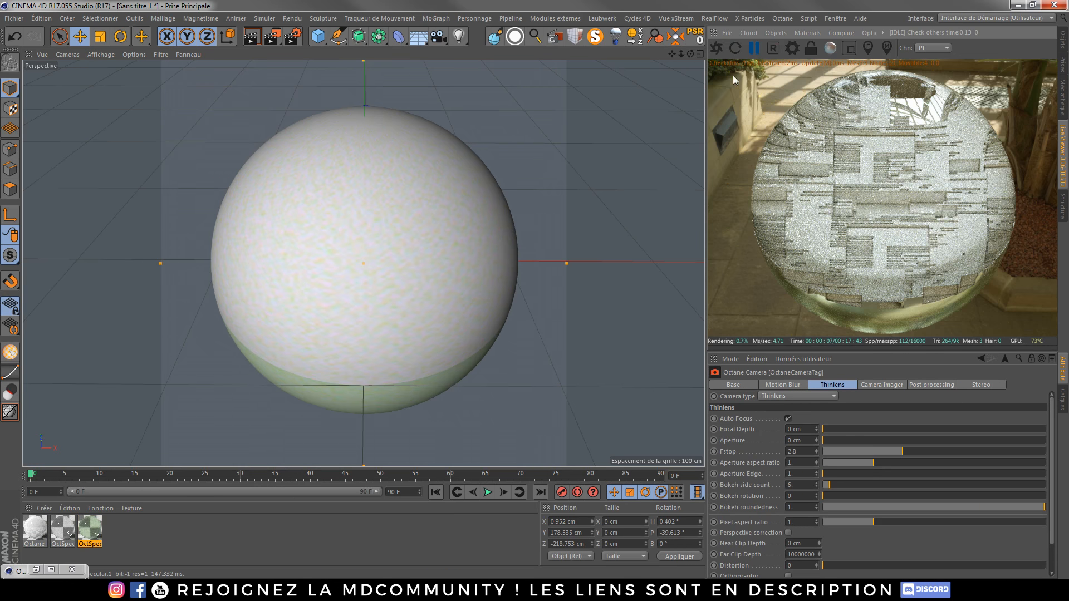
{"action": "left_click", "coordinate": [718, 49]}
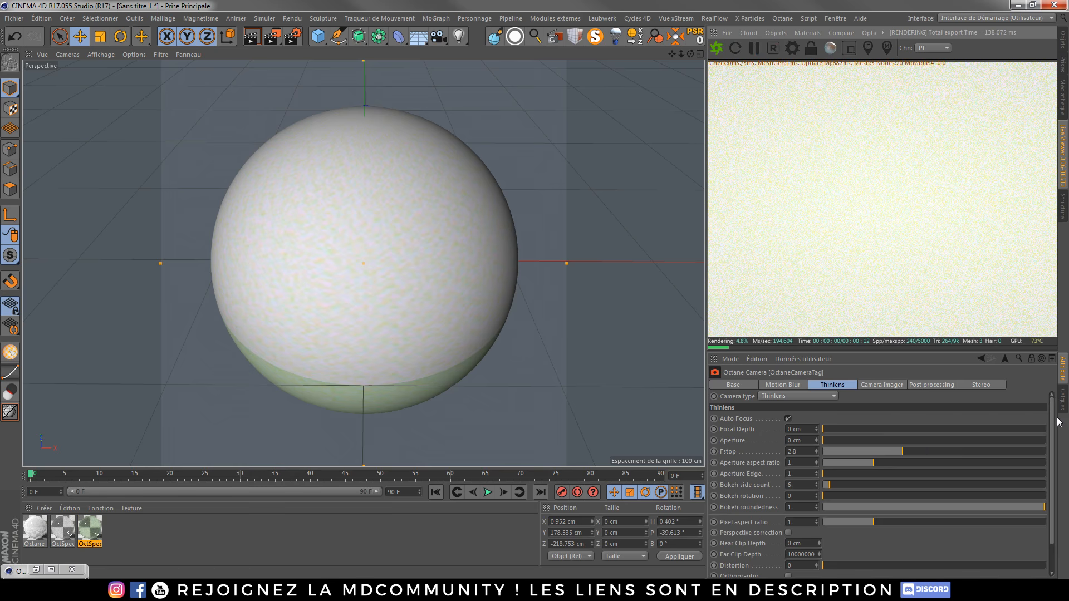
Disable the Octane camera's Auto Focus and set its Aperture to 20 cm
{"action": "scroll", "coordinate": [1036, 429], "scroll_direction": "down", "scroll_amount": 1}
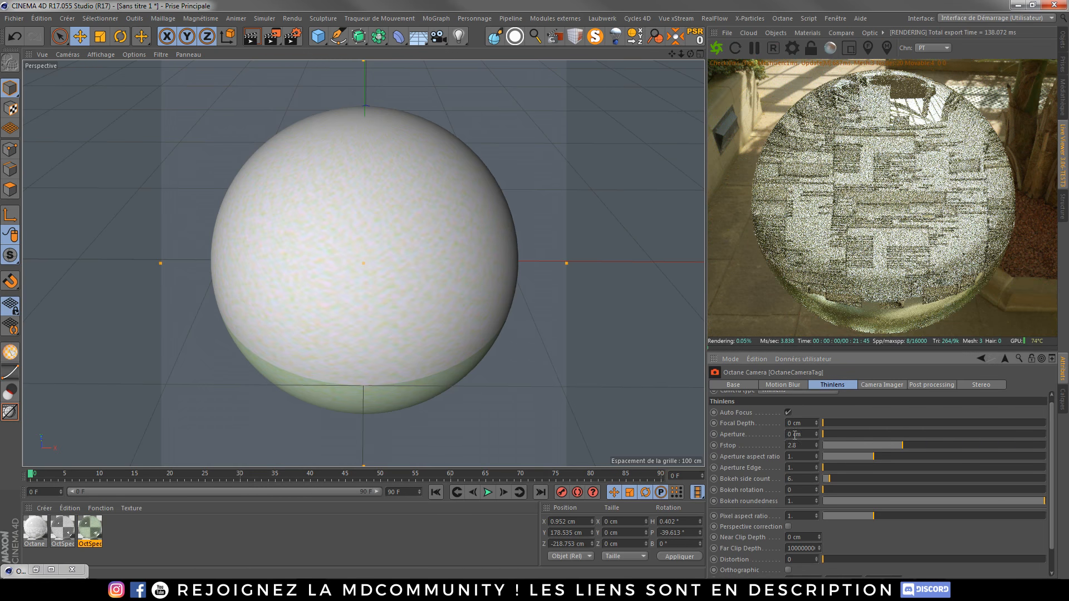
{"action": "left_click", "coordinate": [787, 412]}
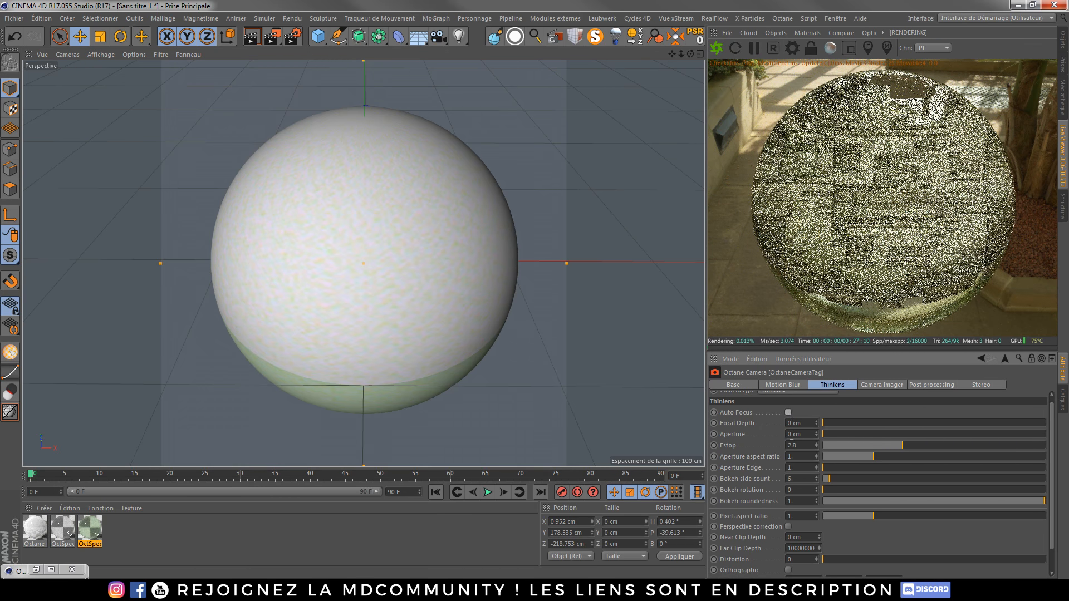
{"action": "type", "text": "20"}
{"action": "key", "text": "Return"}
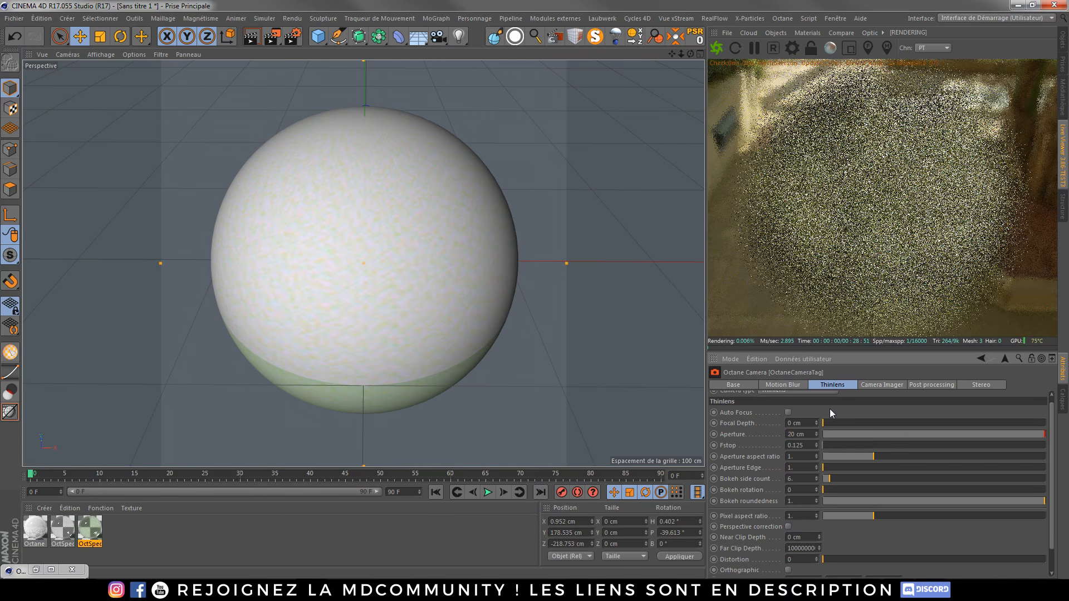
Try Focal Depths of 120 cm and 100 cm, and pick a focus point on the sphere in the live render
{"action": "left_click", "coordinate": [788, 424]}
{"action": "type", "text": "12"}
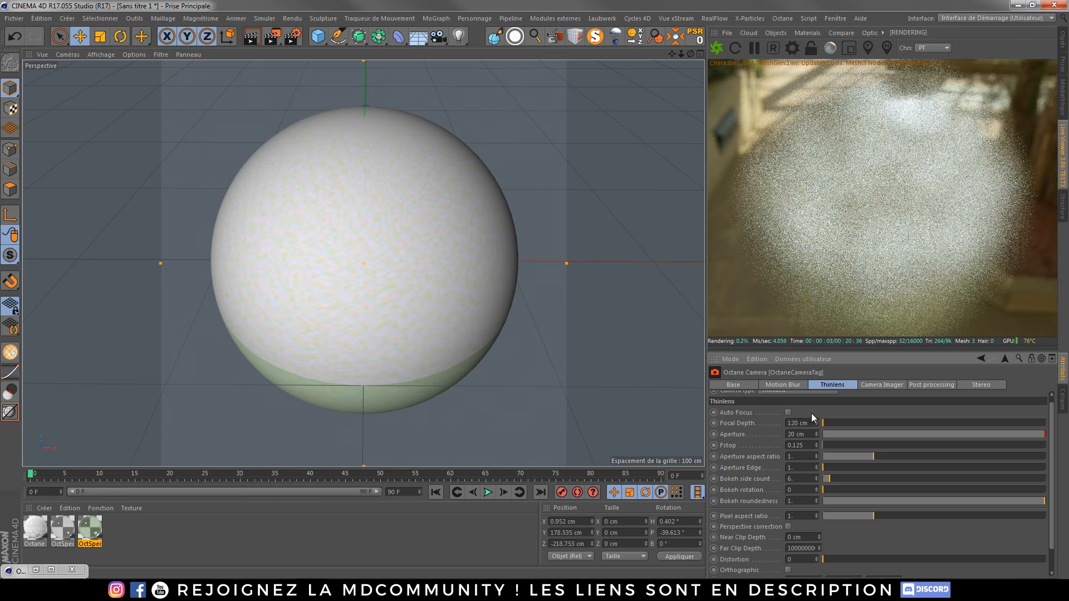
{"action": "type", "text": "0"}
{"action": "key", "text": "Return"}
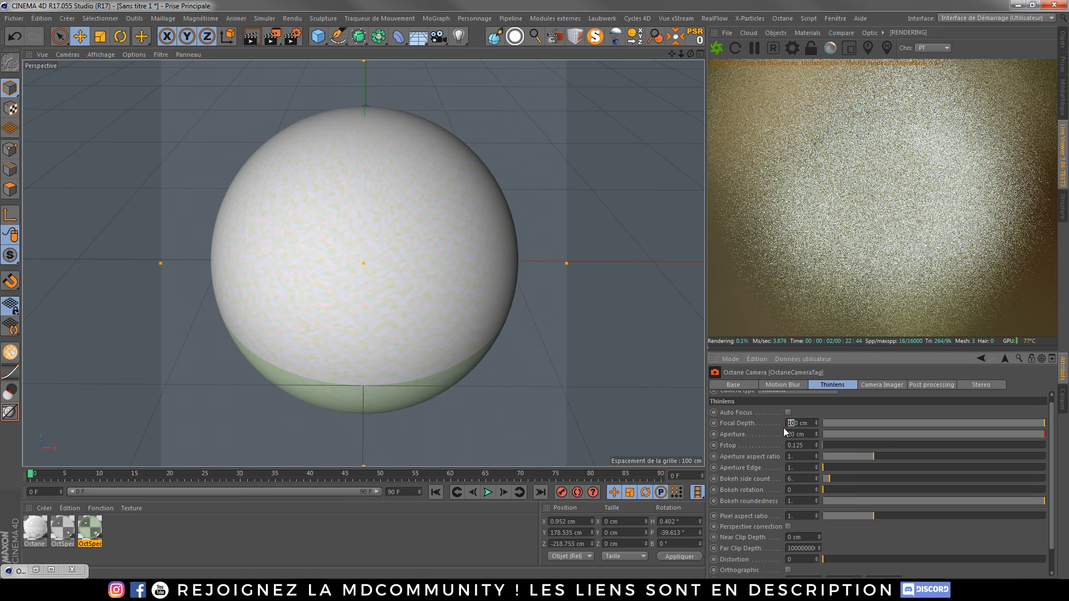
{"action": "left_click", "coordinate": [868, 47]}
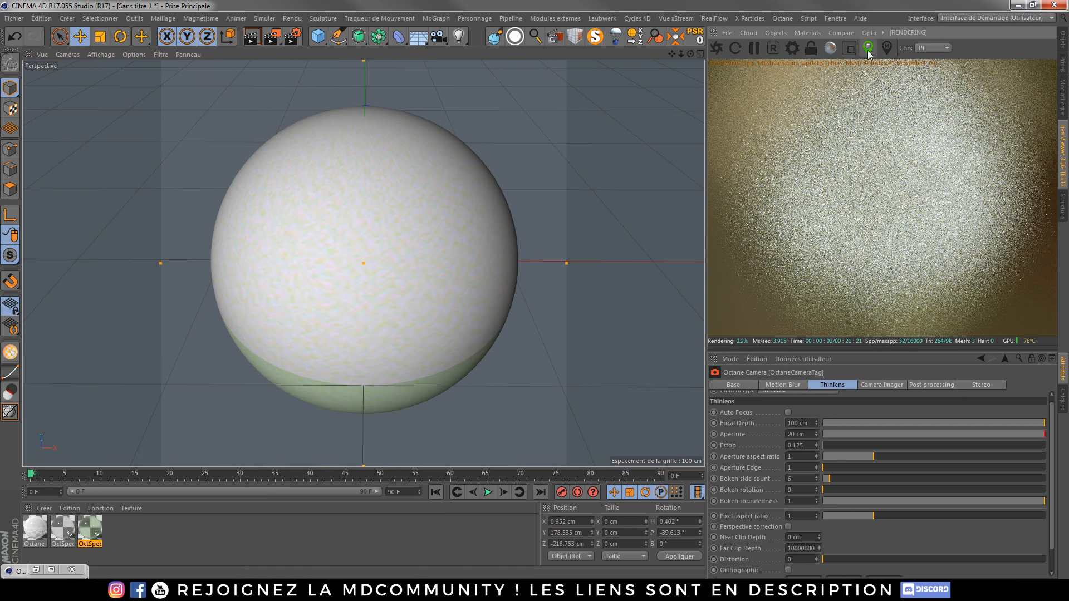
{"action": "left_click", "coordinate": [890, 185]}
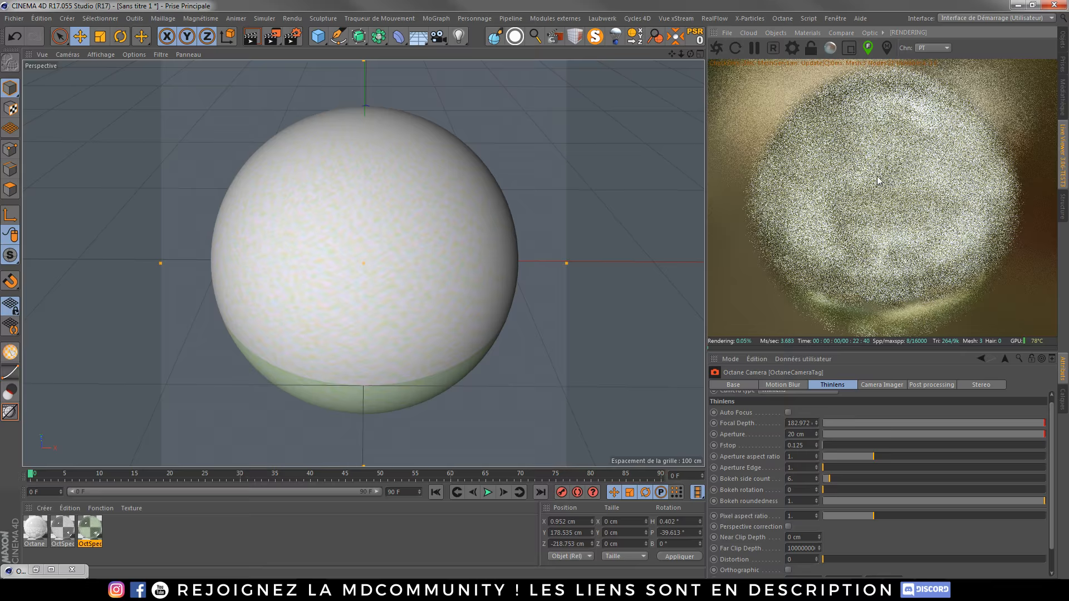
Raise the camera's Focal Depth to 250.972 cm
{"action": "left_click_drag", "start_coordinate": [798, 423], "coordinate": [786, 426]}
{"action": "type", "text": "250"}
{"action": "key", "text": "Return"}
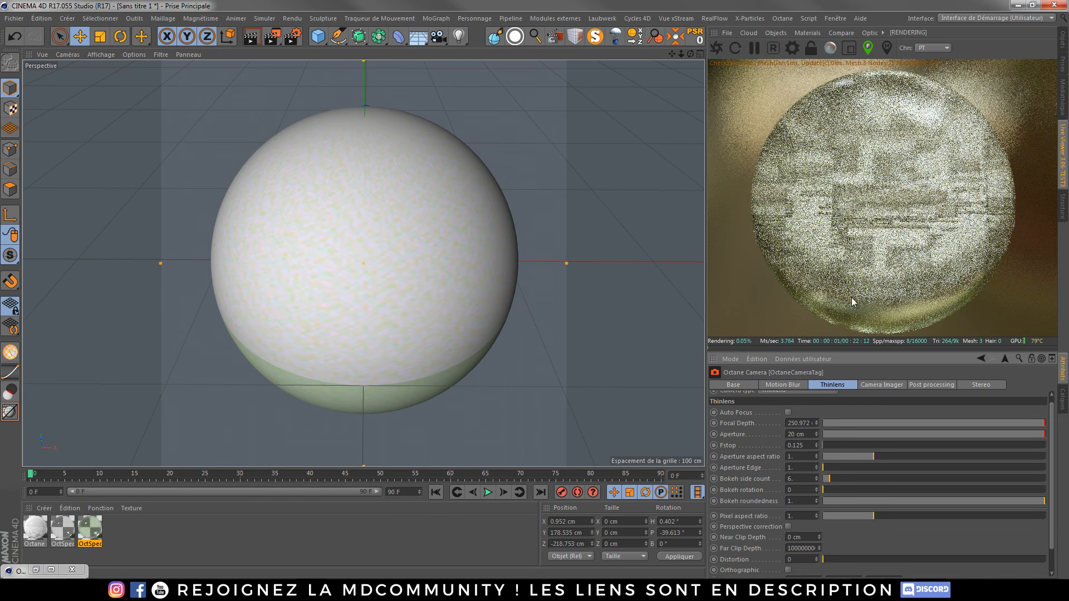
Set the camera's Focal Depth to 300 cm and its Aperture to 5 cm
{"action": "left_click_drag", "start_coordinate": [801, 423], "coordinate": [784, 424]}
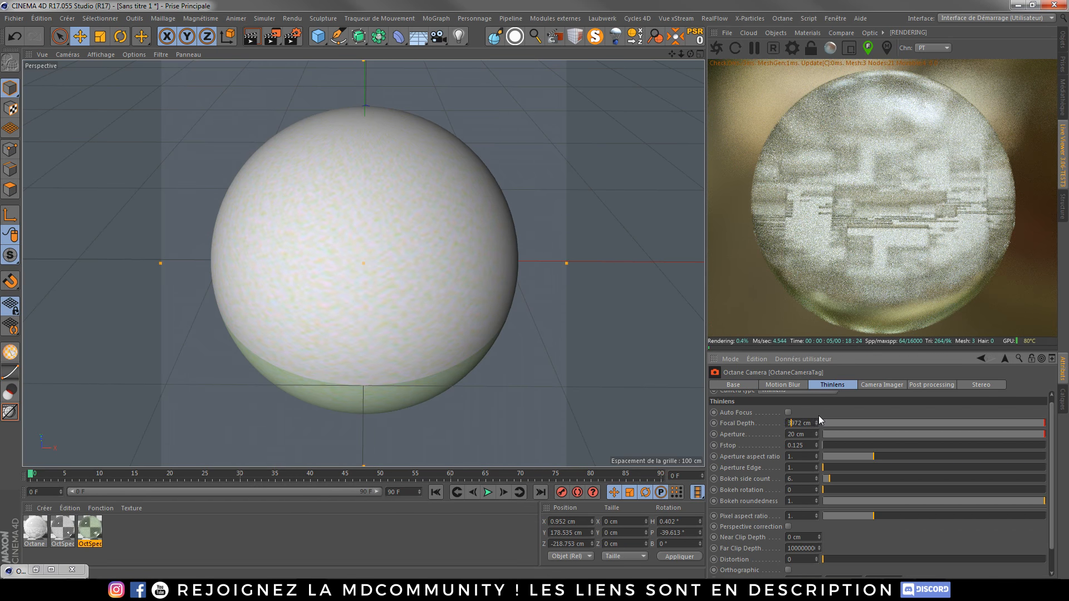
{"action": "type", "text": "300"}
{"action": "double_click", "coordinate": [790, 434]}
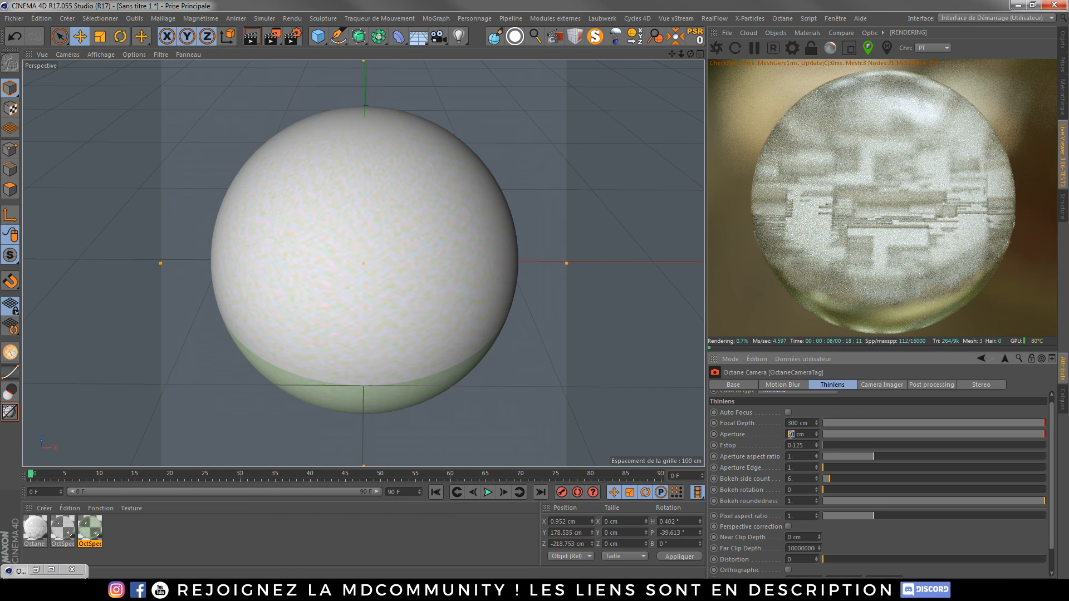
{"action": "type", "text": "5"}
{"action": "key", "text": "Return"}
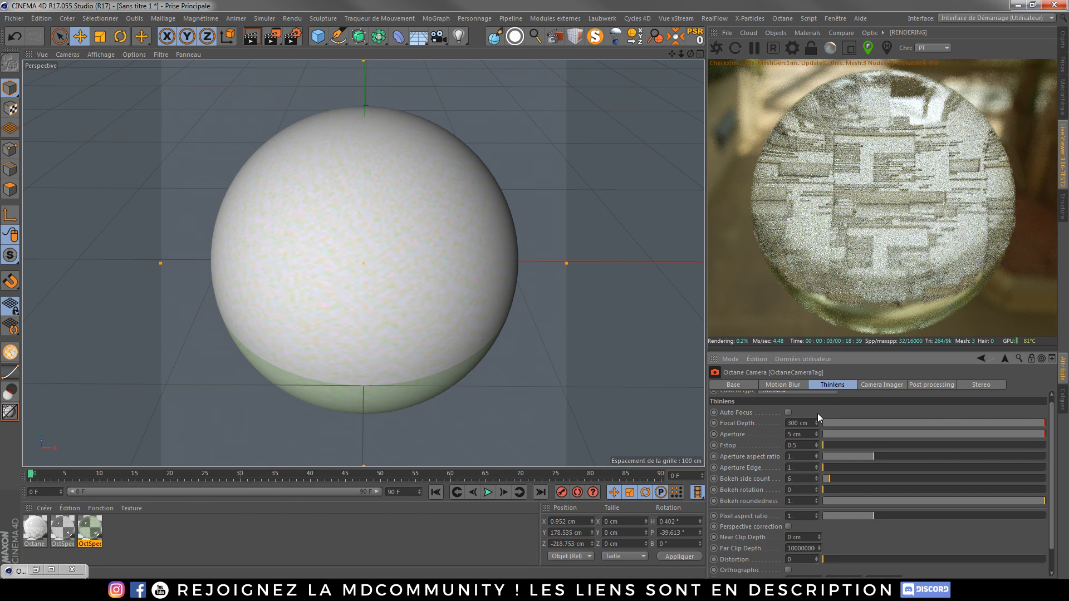
Set the camera's Focal Depth to 280 cm and its Aperture to 3 cm
{"action": "double_click", "coordinate": [793, 423]}
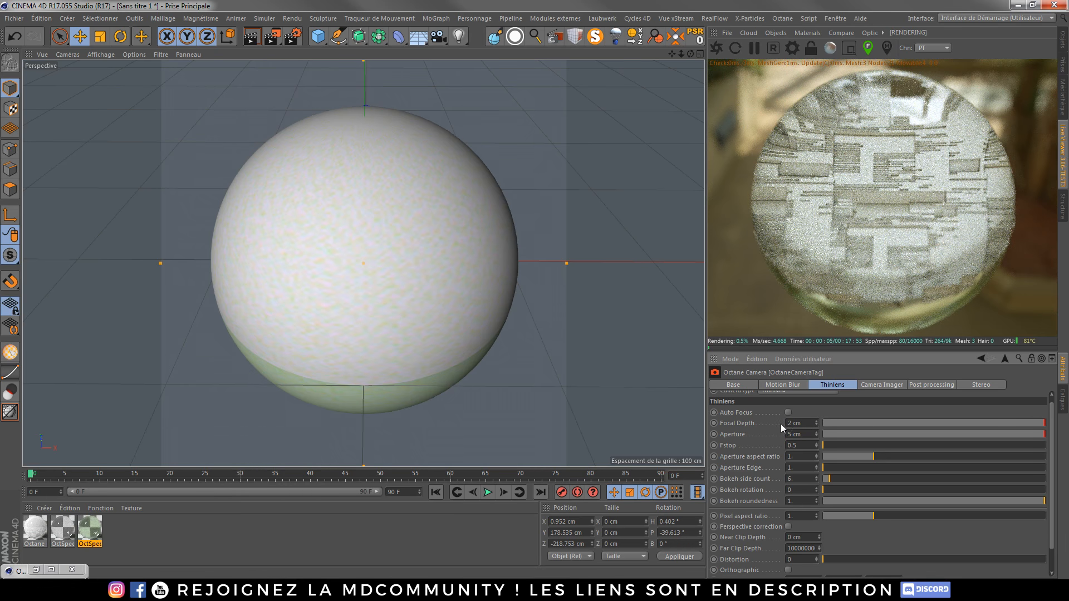
{"action": "type", "text": "280"}
{"action": "key", "text": "Return"}
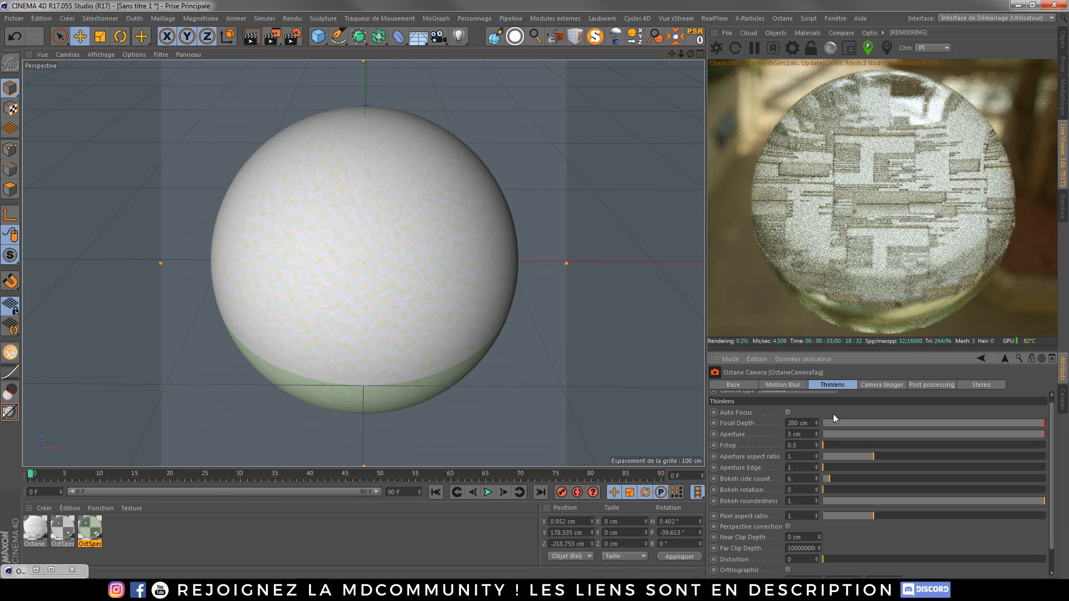
{"action": "type", "text": "3"}
{"action": "key", "text": "Return"}
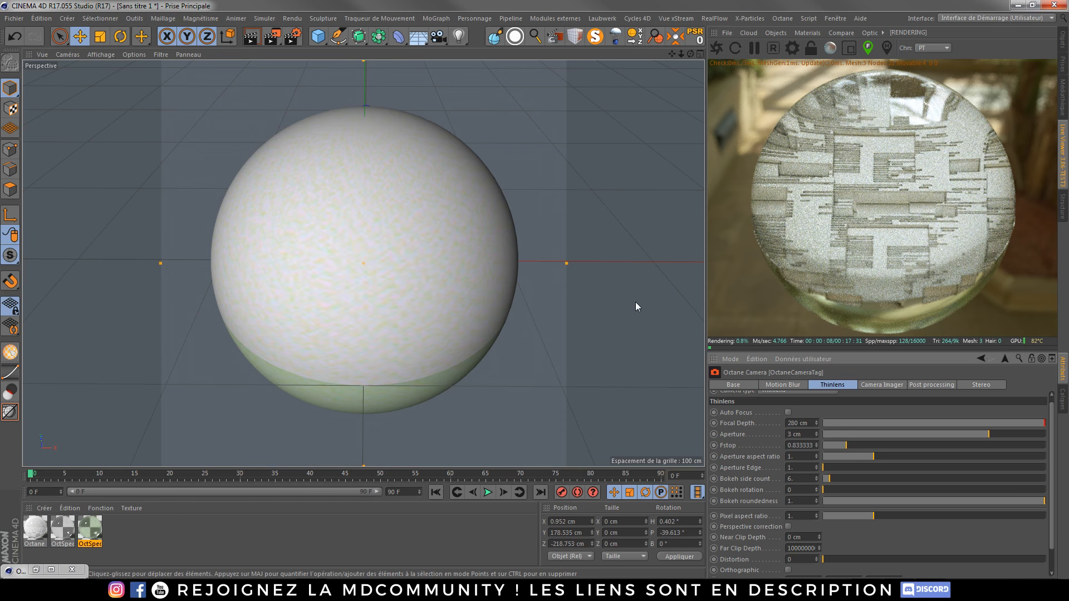
In the Octane Pathtracing kernel settings, set Max. samples to 2048 and both Diffuse depth and Specular depth to 6
{"action": "left_click", "coordinate": [791, 48]}
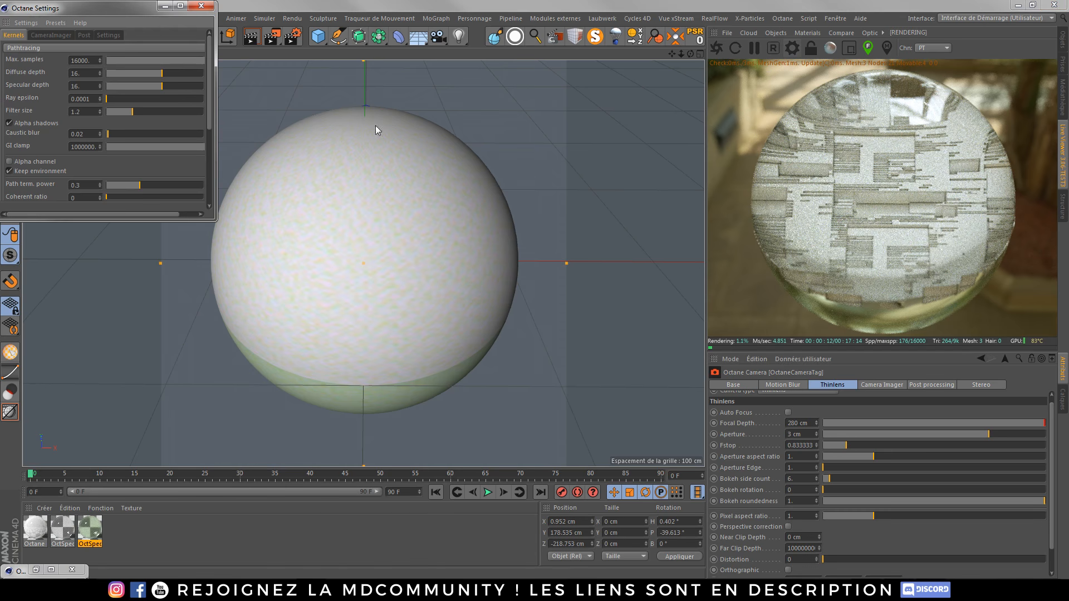
{"action": "double_click", "coordinate": [93, 60]}
{"action": "type", "text": "2048."}
{"action": "double_click", "coordinate": [89, 72]}
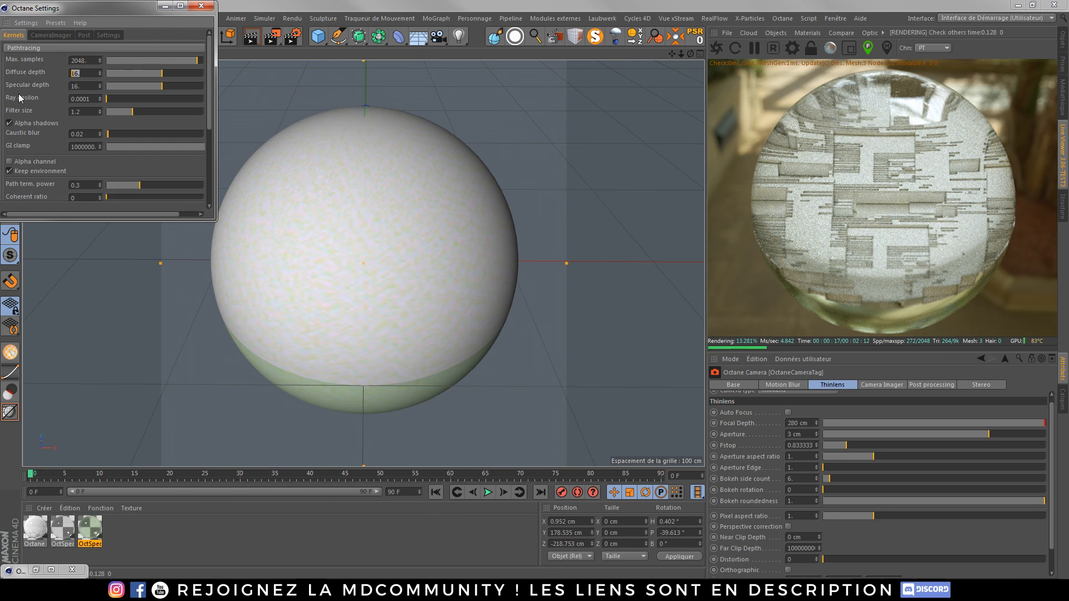
{"action": "type", "text": "6"}
{"action": "double_click", "coordinate": [87, 86]}
{"action": "type", "text": "6"}
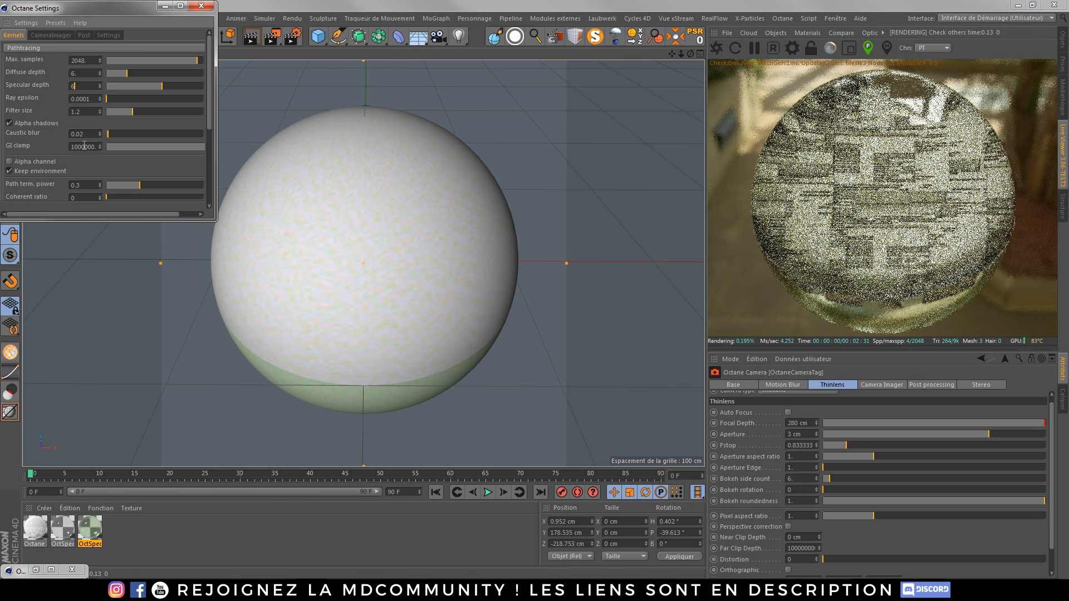
Set the kernel's GI clamp to 0.7 and its Coherent ratio to 0.2
{"action": "double_click", "coordinate": [74, 146]}
{"action": "type", "text": "0.7"}
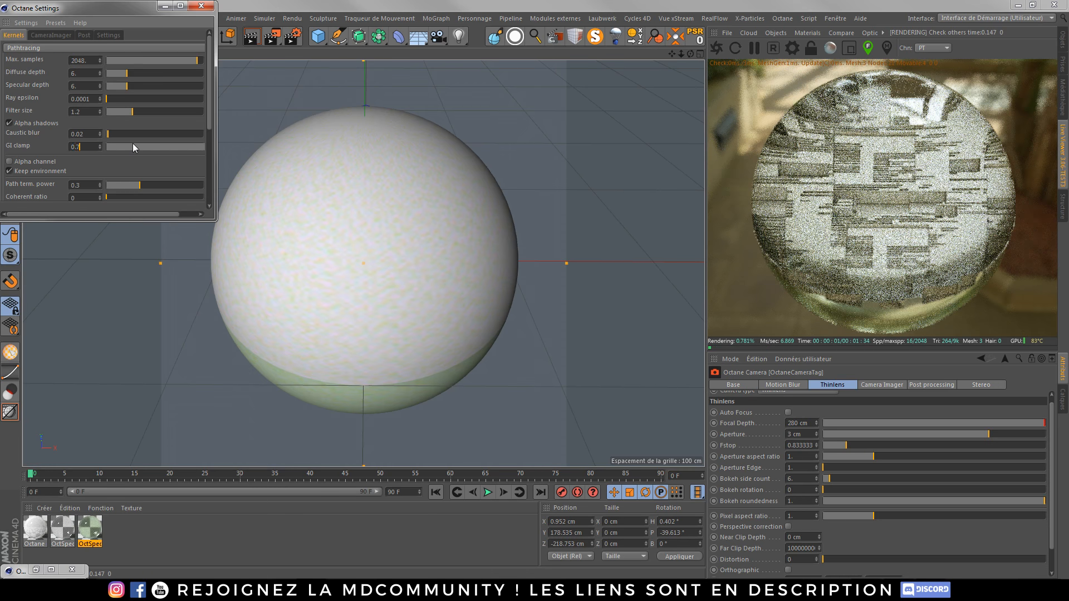
{"action": "key", "text": "Return"}
{"action": "scroll", "coordinate": [210, 117], "scroll_direction": "down", "scroll_amount": 3}
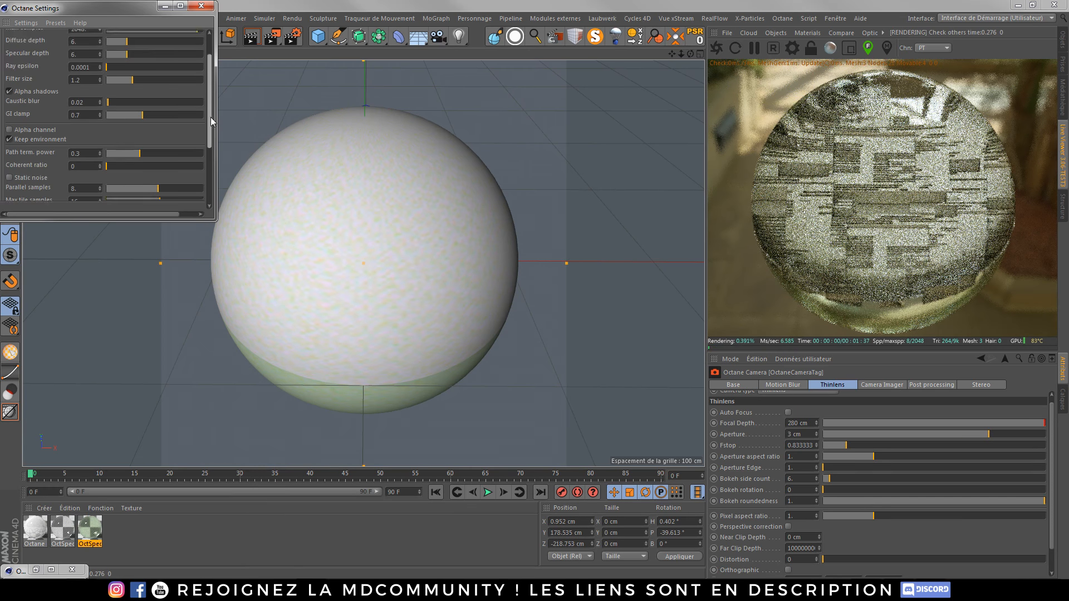
{"action": "double_click", "coordinate": [95, 135]}
{"action": "type", "text": "0.2"}
{"action": "key", "text": "Return"}
Raise Parallel samples to 16 and Max tile samples to 32, and enable Adaptive sampling
{"action": "left_click_drag", "start_coordinate": [159, 159], "coordinate": [206, 171]}
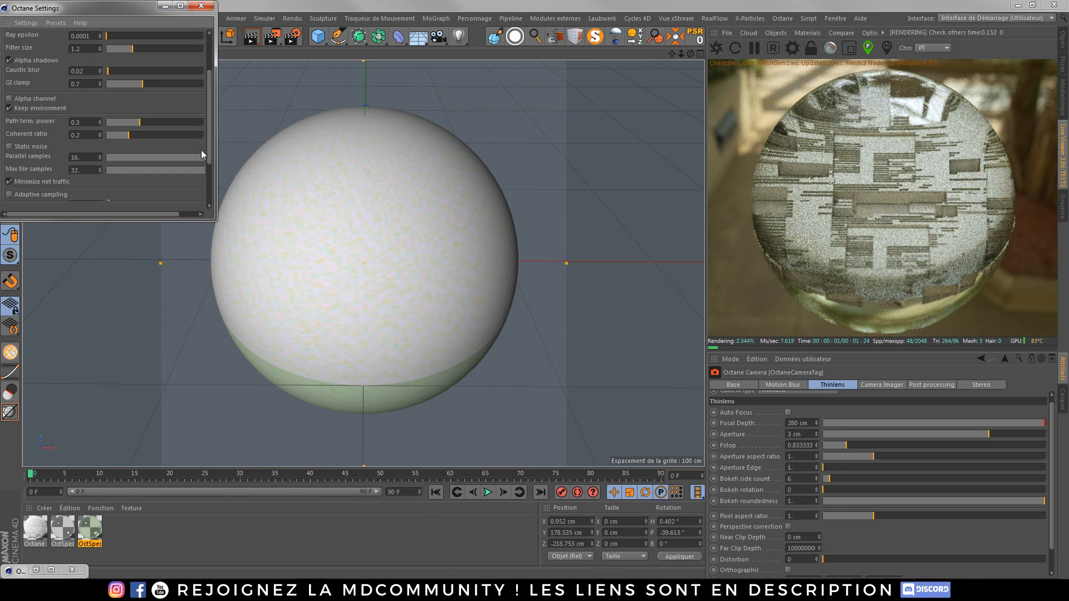
{"action": "scroll", "coordinate": [207, 148], "scroll_direction": "down", "scroll_amount": 2}
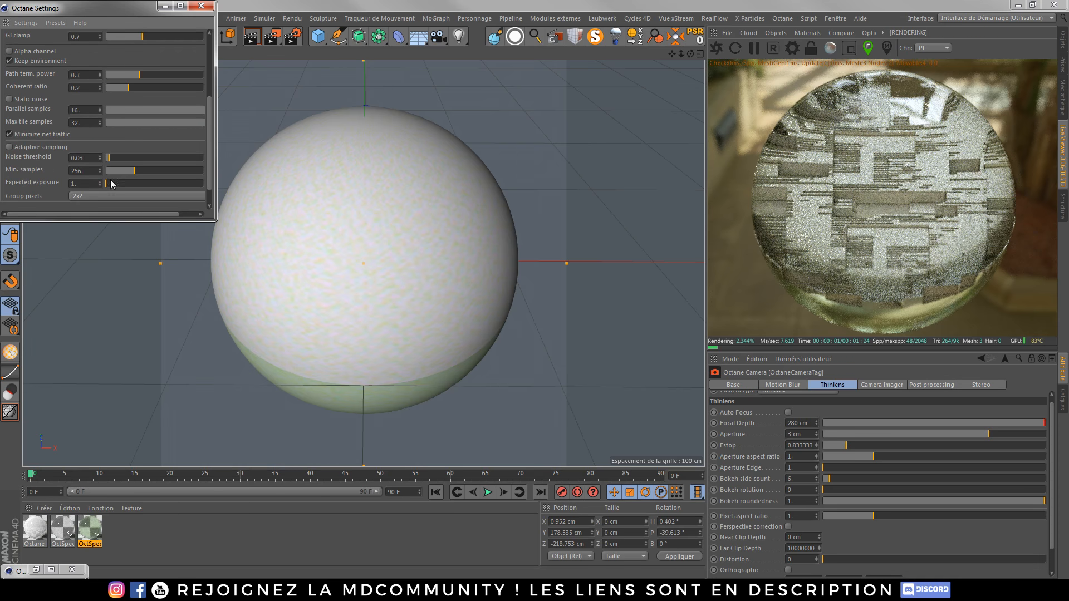
{"action": "left_click", "coordinate": [9, 147]}
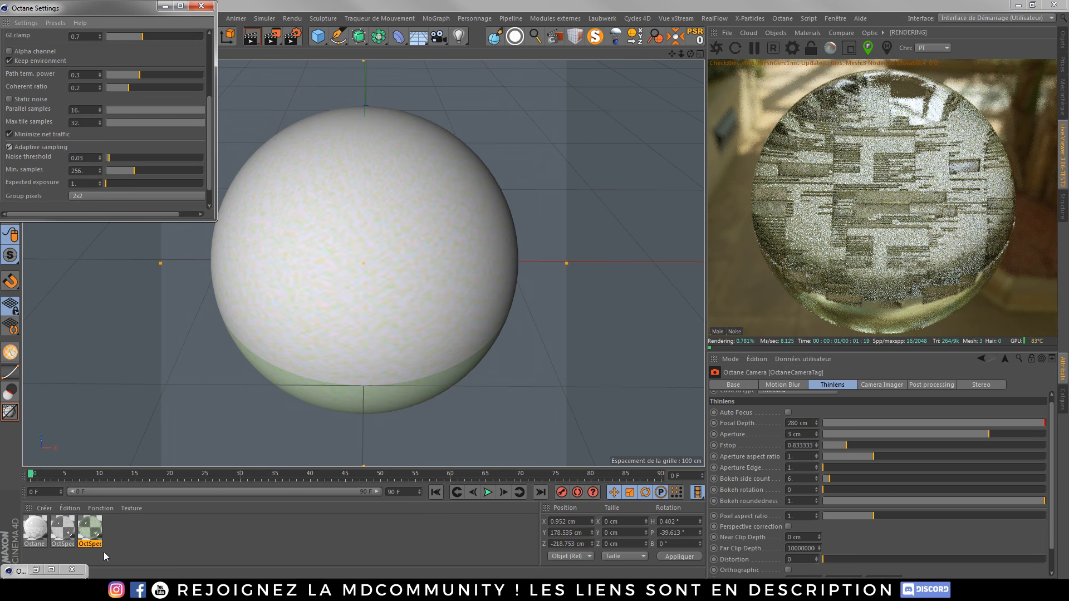
Switch to the web browser and open the "OctaneRender : la formation complète" course from the trainer's tuto.com course list
{"action": "left_click", "coordinate": [93, 590]}
{"action": "scroll", "coordinate": [22, 103], "scroll_direction": "up", "scroll_amount": 3}
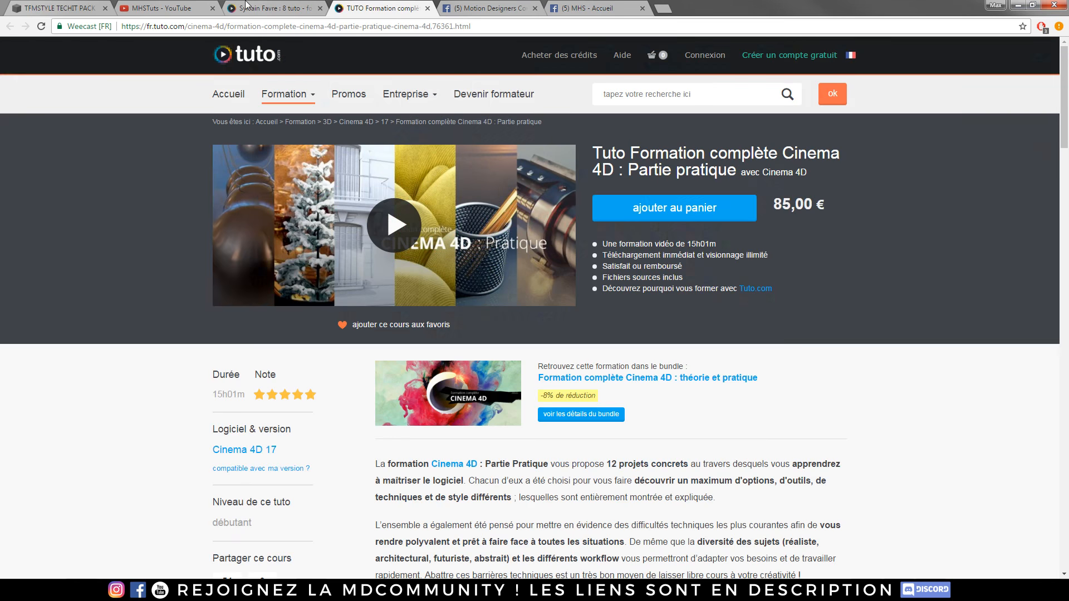
{"action": "left_click", "coordinate": [246, 6]}
{"action": "scroll", "coordinate": [859, 398], "scroll_direction": "up", "scroll_amount": 2}
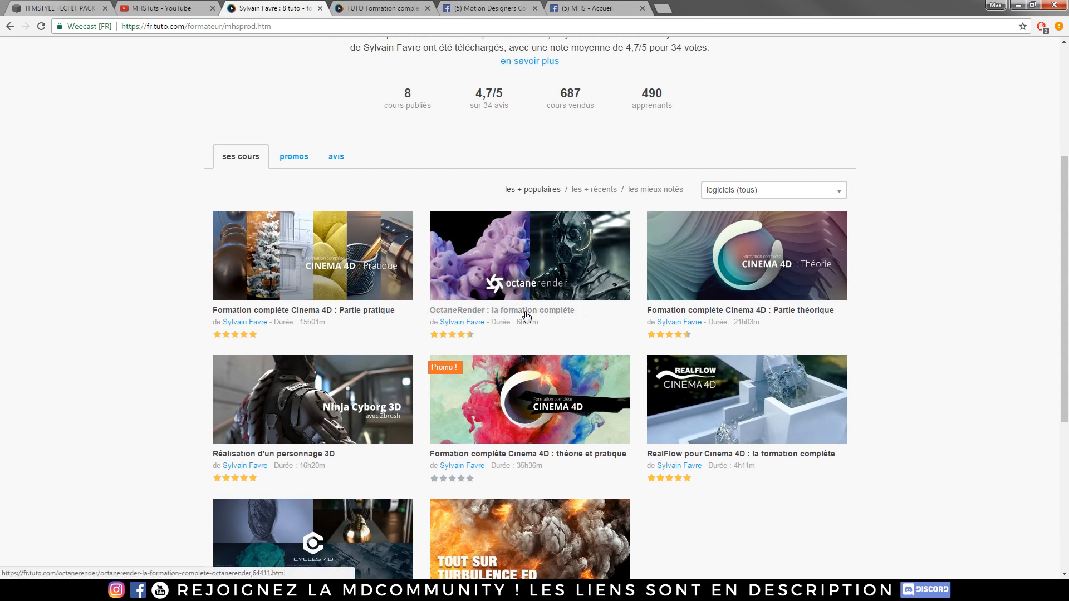
{"action": "key", "text": "ctrl+Tab"}
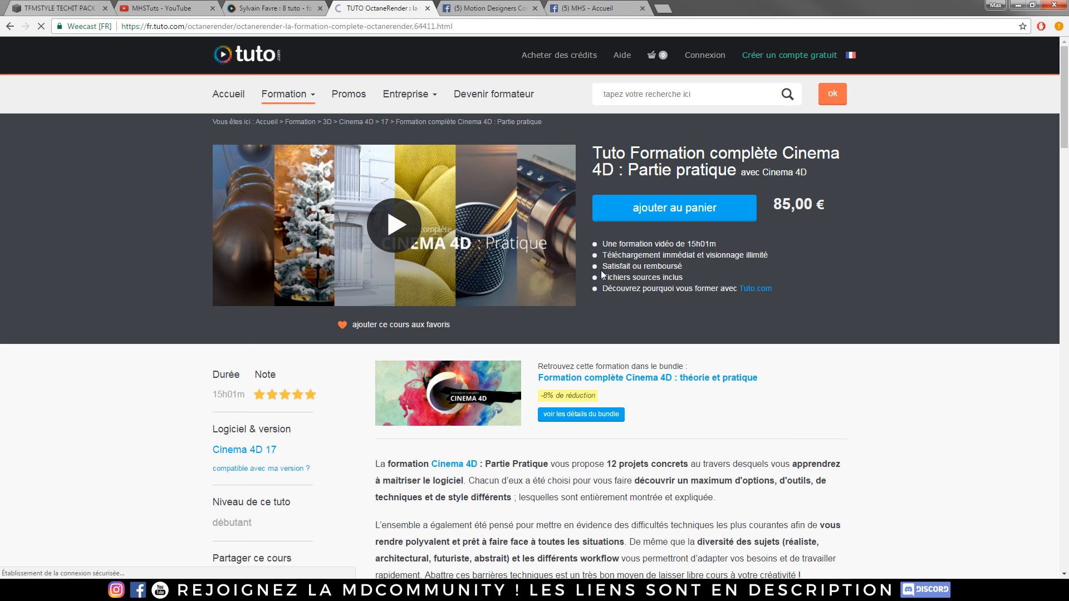
Examine the OctaneRender course page's covered topics, table of contents, trainer details and customer reviews
{"action": "scroll", "coordinate": [385, 266], "scroll_direction": "down", "scroll_amount": 5}
{"action": "scroll", "coordinate": [386, 266], "scroll_direction": "down", "scroll_amount": 5}
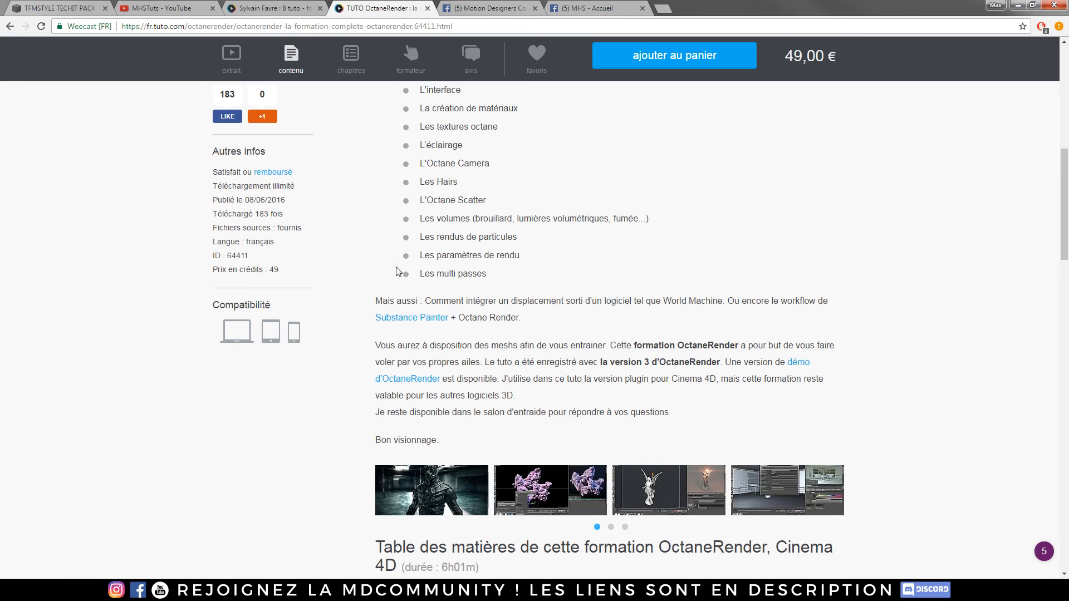
{"action": "scroll", "coordinate": [482, 177], "scroll_direction": "up", "scroll_amount": 2}
{"action": "left_click_drag", "start_coordinate": [416, 140], "coordinate": [504, 162]}
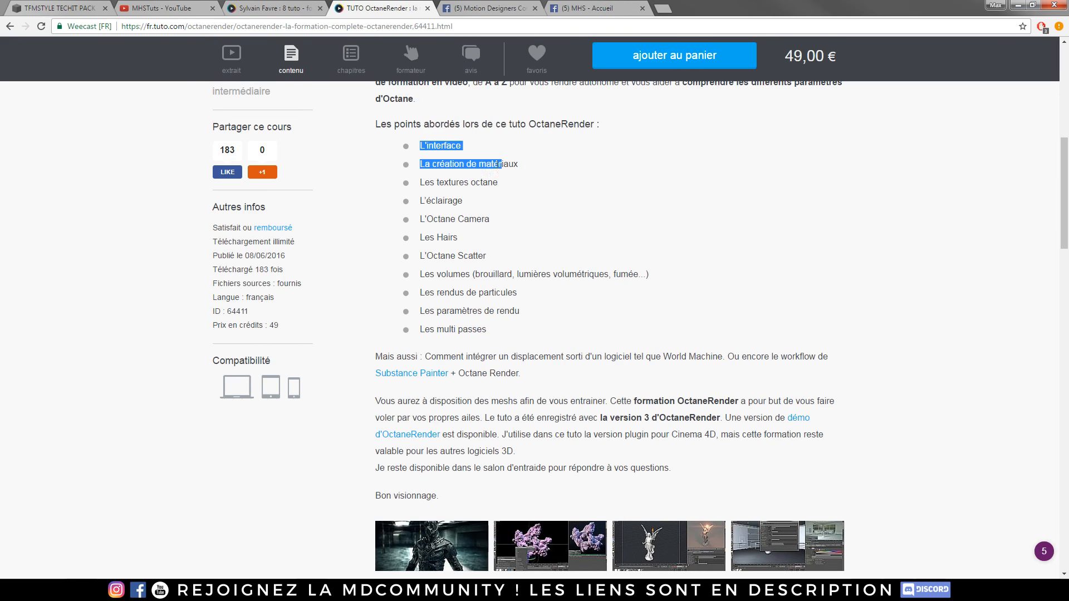
{"action": "left_click", "coordinate": [506, 188]}
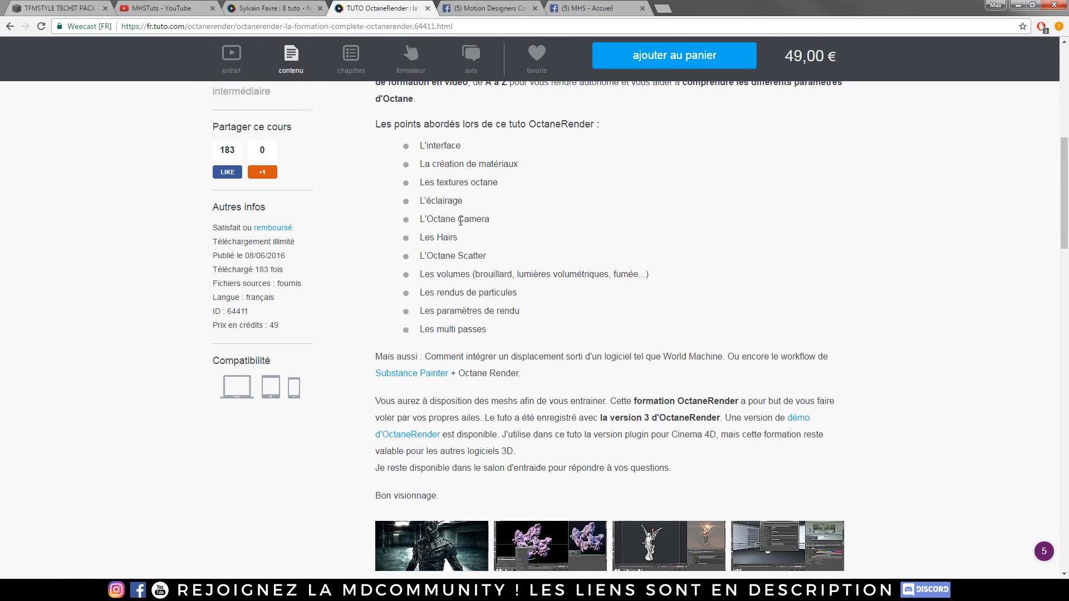
{"action": "scroll", "coordinate": [501, 259], "scroll_direction": "down", "scroll_amount": 4}
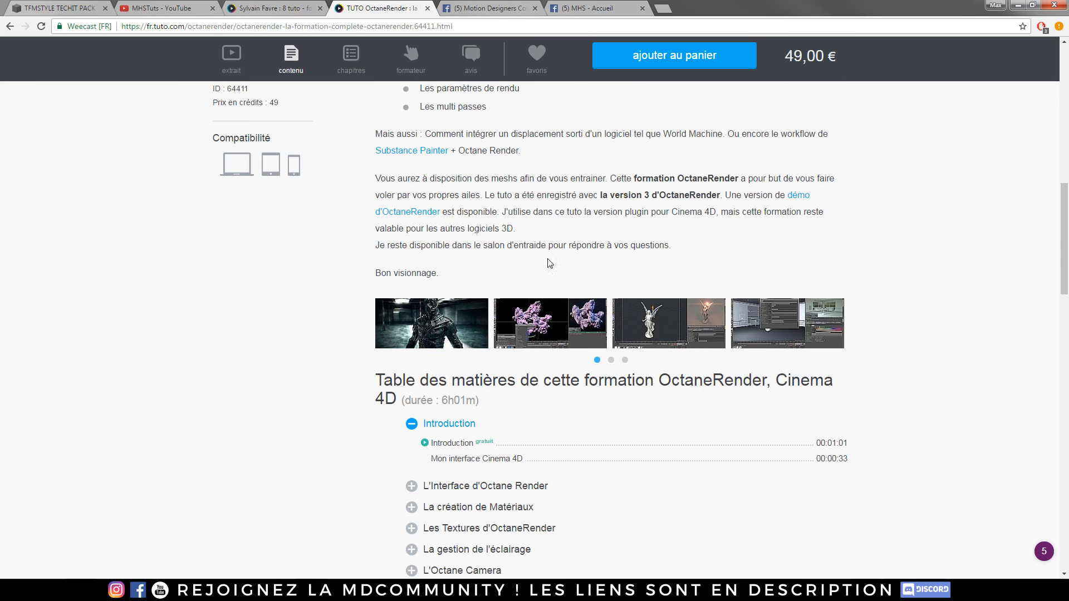
{"action": "scroll", "coordinate": [639, 331], "scroll_direction": "down", "scroll_amount": 5}
{"action": "scroll", "coordinate": [639, 331], "scroll_direction": "down", "scroll_amount": 5}
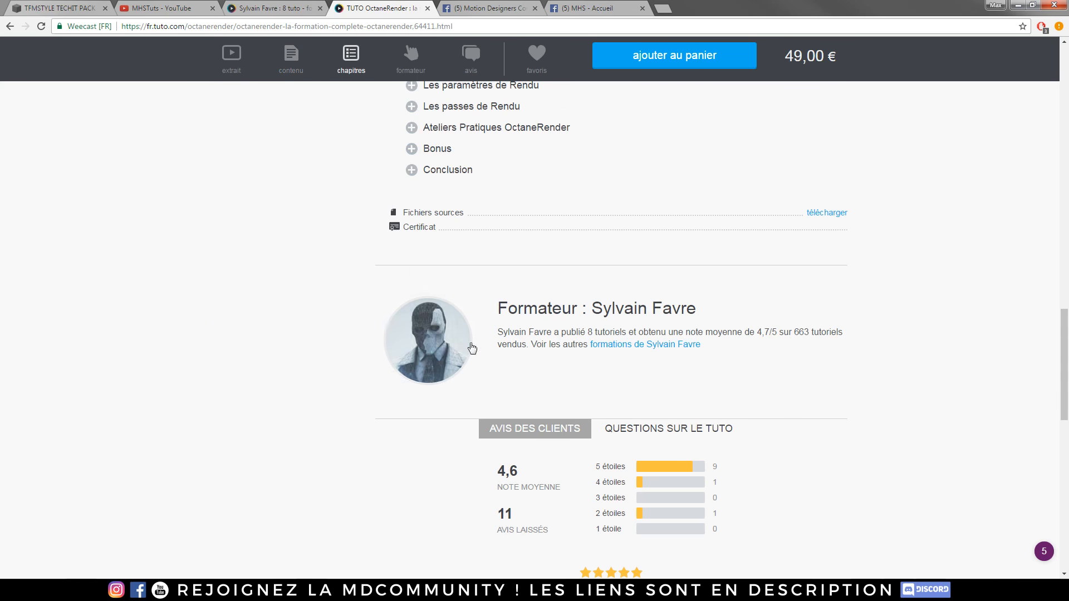
{"action": "scroll", "coordinate": [625, 337], "scroll_direction": "up", "scroll_amount": 10}
{"action": "scroll", "coordinate": [523, 229], "scroll_direction": "up", "scroll_amount": 15}
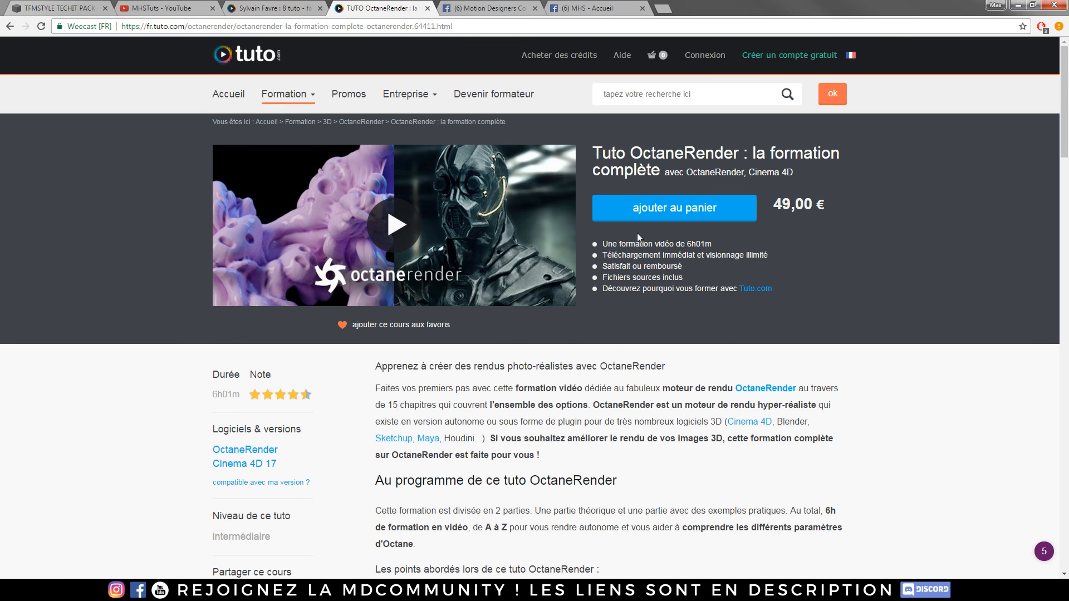
{"action": "scroll", "coordinate": [408, 348], "scroll_direction": "down", "scroll_amount": 4}
{"action": "scroll", "coordinate": [302, 300], "scroll_direction": "up", "scroll_amount": 4}
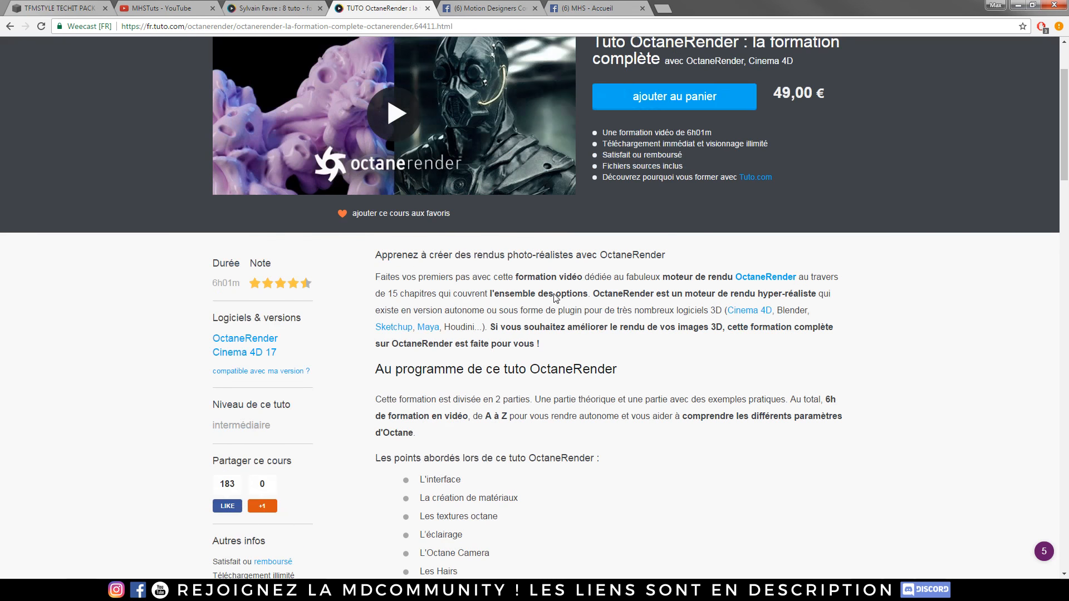
Open aiven.net and view the French courses offered on its Learn page
{"action": "left_click", "coordinate": [374, 26]}
{"action": "type", "text": "aiven.net"}
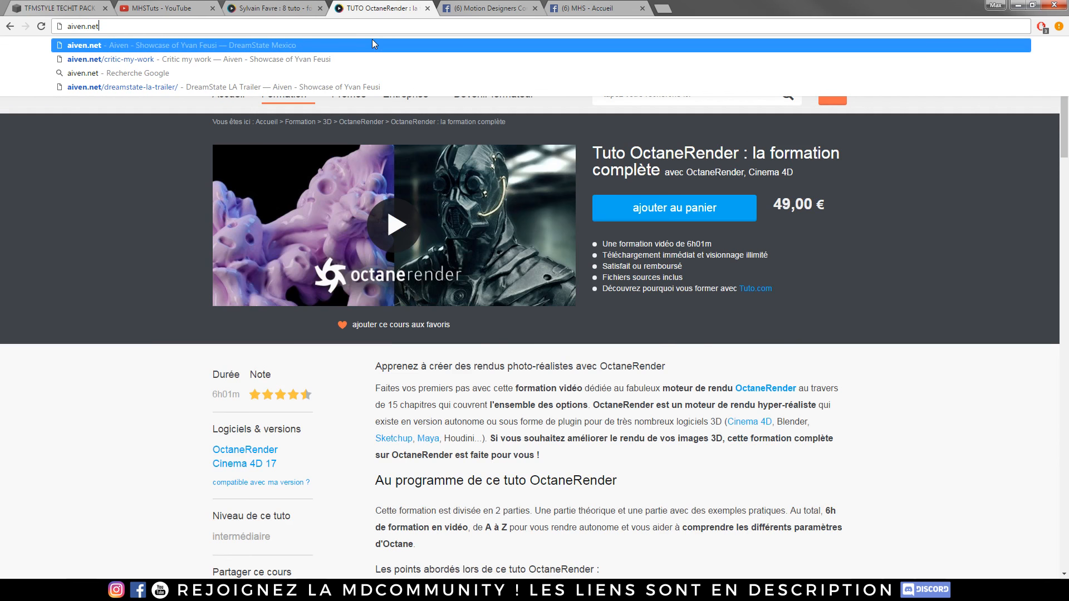
{"action": "key", "text": "Return"}
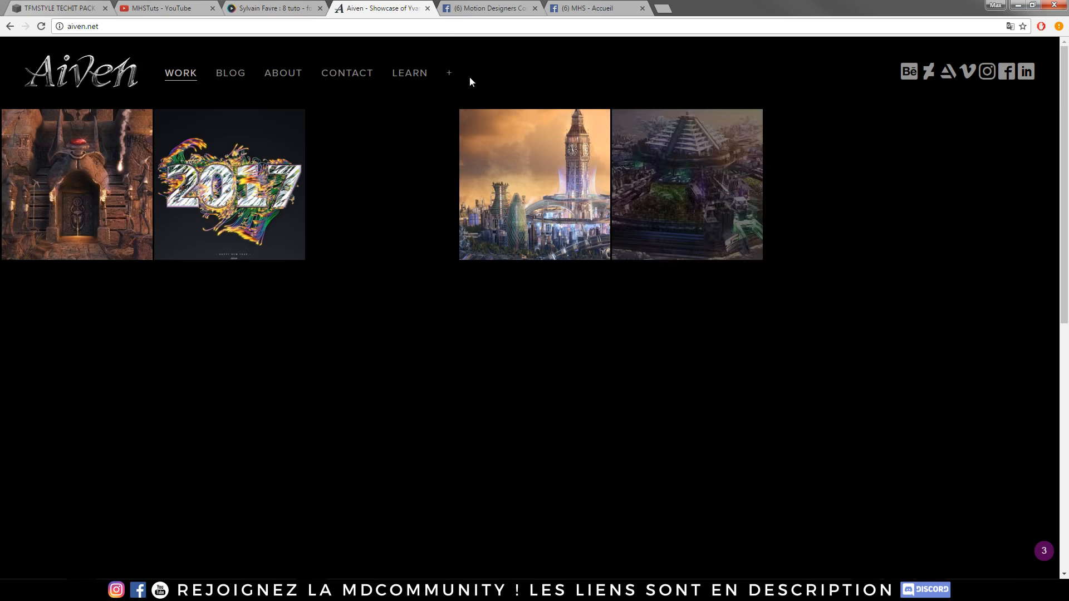
{"action": "left_click", "coordinate": [415, 78]}
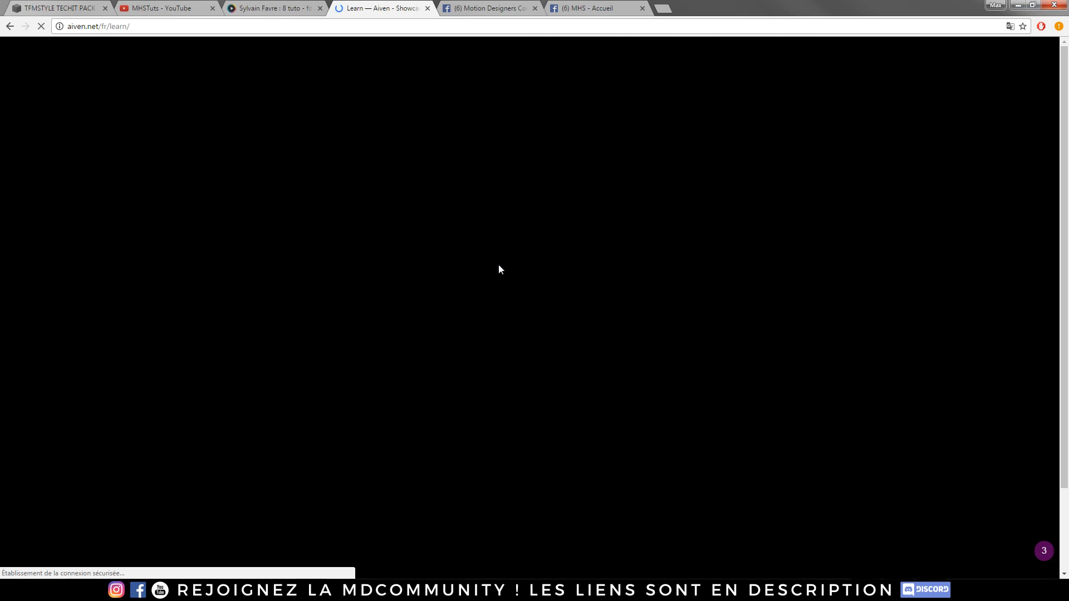
{"action": "scroll", "coordinate": [471, 254], "scroll_direction": "down", "scroll_amount": 2}
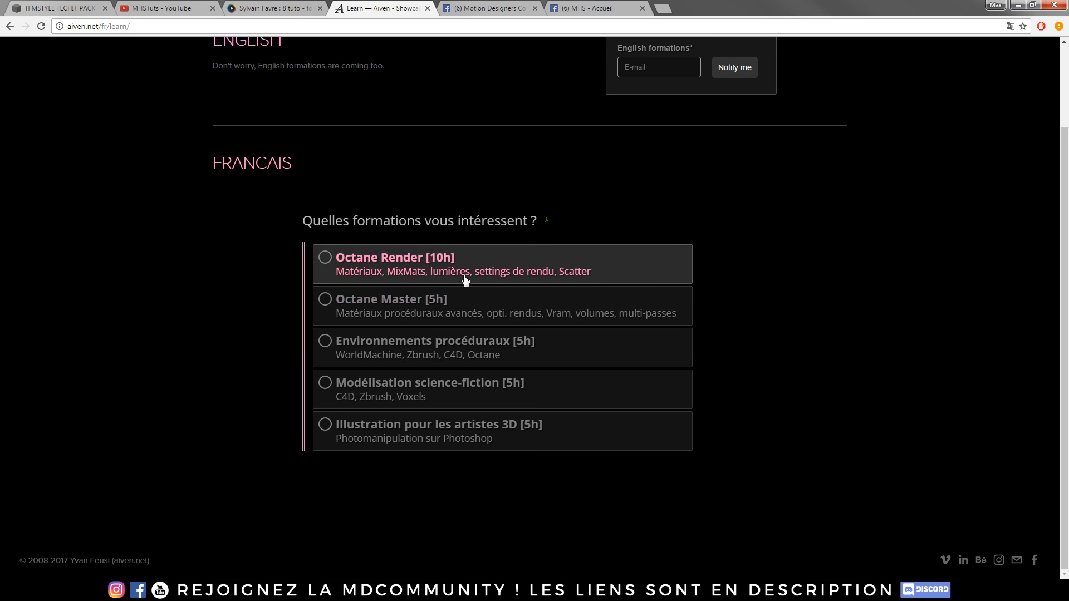
{"action": "scroll", "coordinate": [573, 281], "scroll_direction": "up", "scroll_amount": 2}
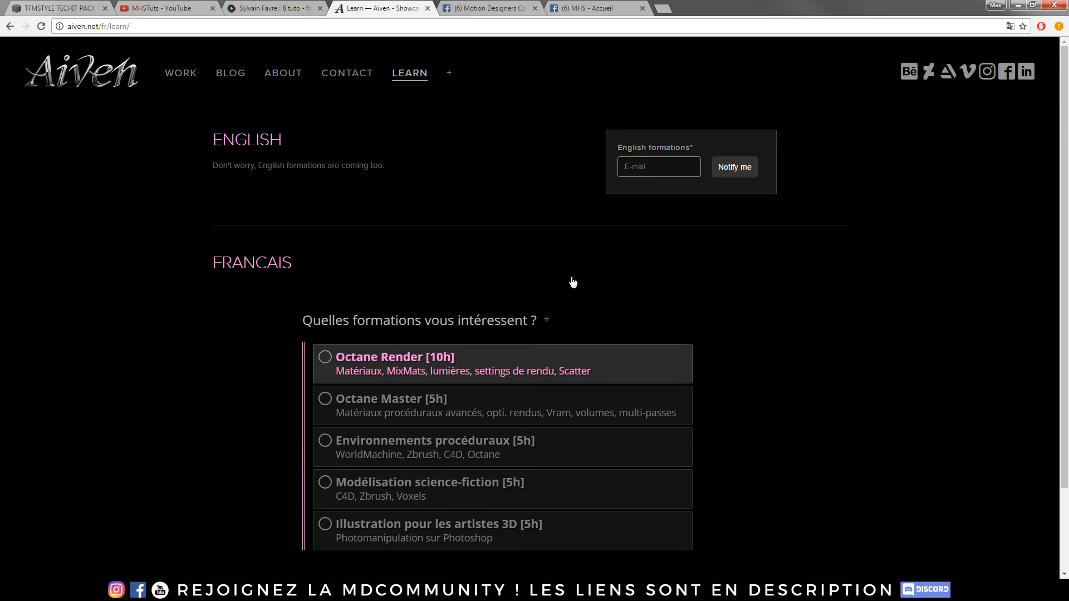
Return to the OctaneRender course page and highlight its publication date and the "L'Octane Scatter" topic
{"action": "left_click", "coordinate": [287, 9]}
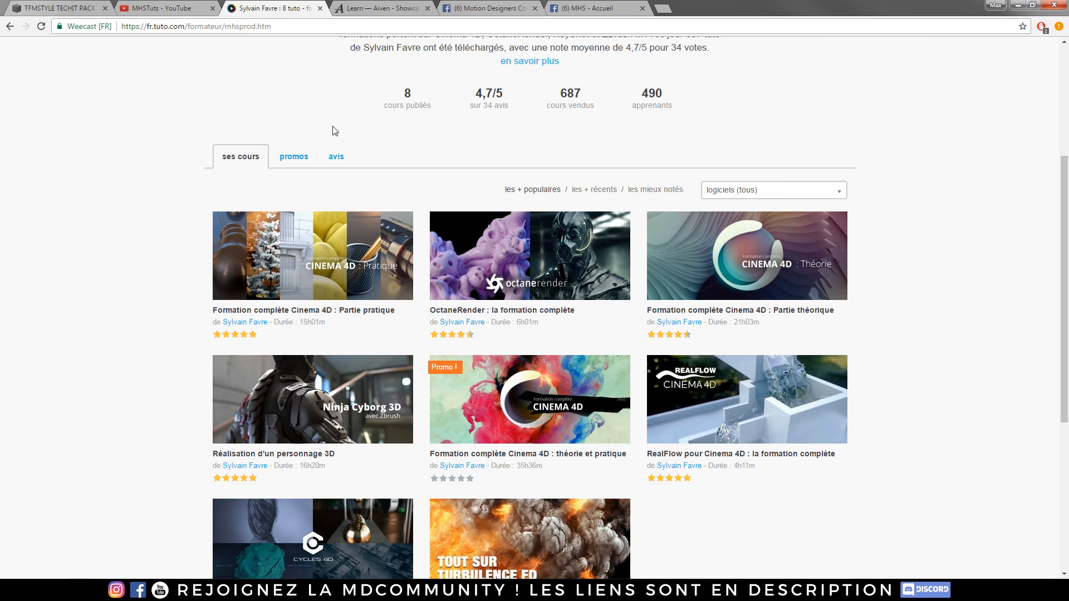
{"action": "key", "text": "ctrl+Tab"}
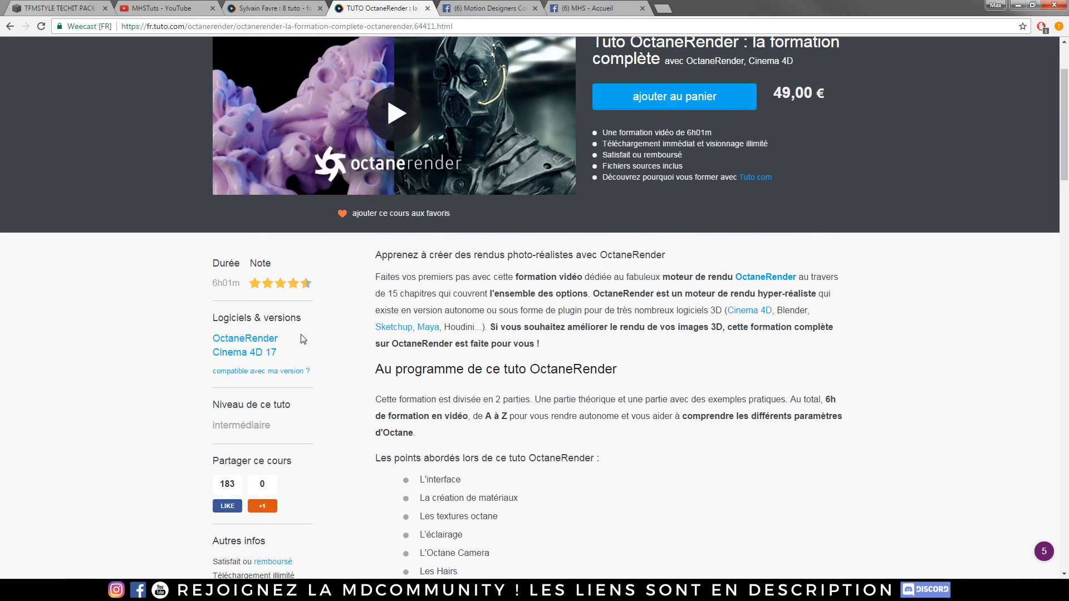
{"action": "scroll", "coordinate": [301, 337], "scroll_direction": "down", "scroll_amount": 4}
{"action": "left_click_drag", "start_coordinate": [244, 424], "coordinate": [308, 425]}
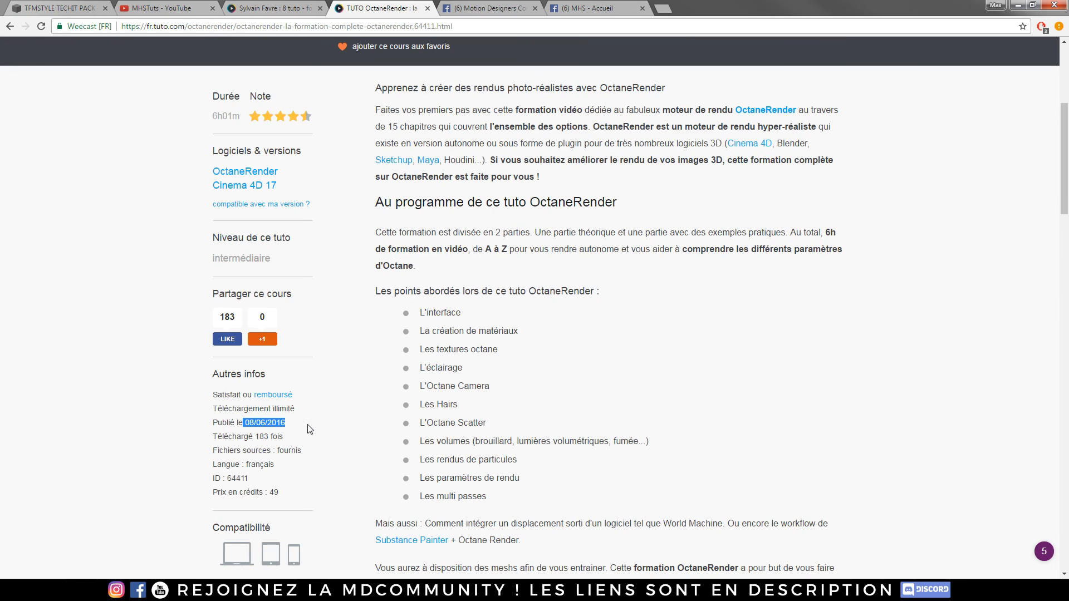
{"action": "left_click_drag", "start_coordinate": [376, 427], "coordinate": [345, 541]}
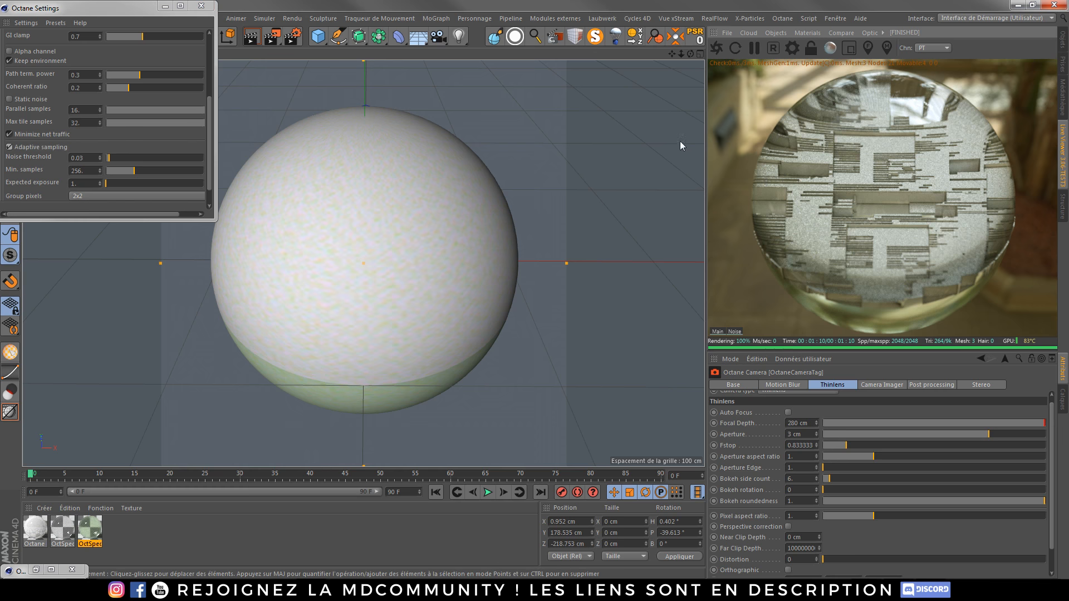
Return to Cinema 4D and save the live viewer's render to the Fichiers (D:) drive as "rendu"
{"action": "left_click", "coordinate": [728, 33]}
{"action": "left_click", "coordinate": [727, 33]}
{"action": "left_click", "coordinate": [728, 33]}
{"action": "left_click", "coordinate": [743, 58]}
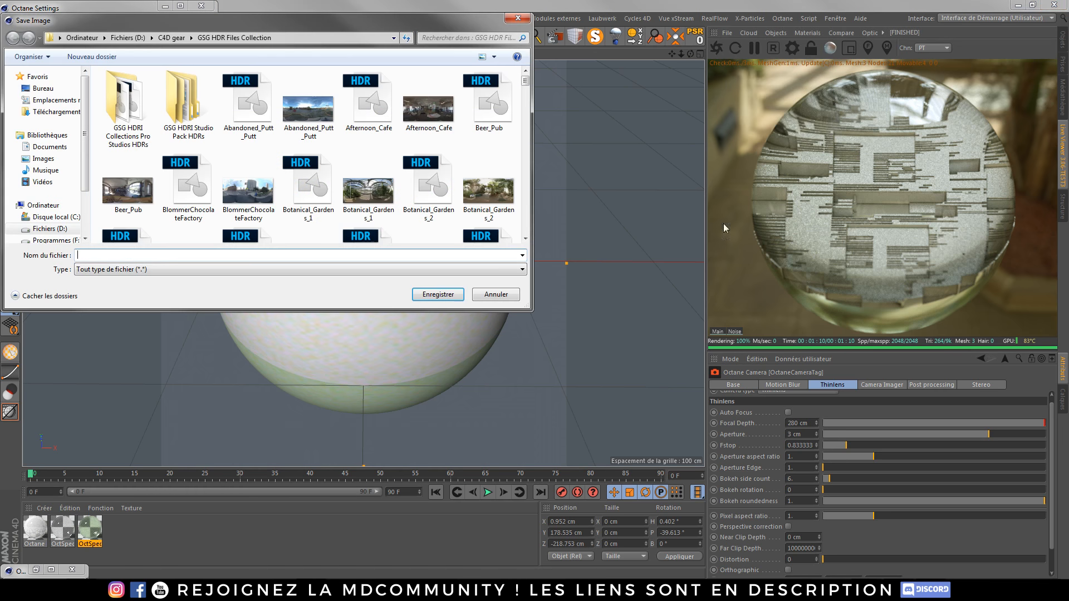
{"action": "left_click", "coordinate": [50, 228]}
{"action": "left_click", "coordinate": [101, 254]}
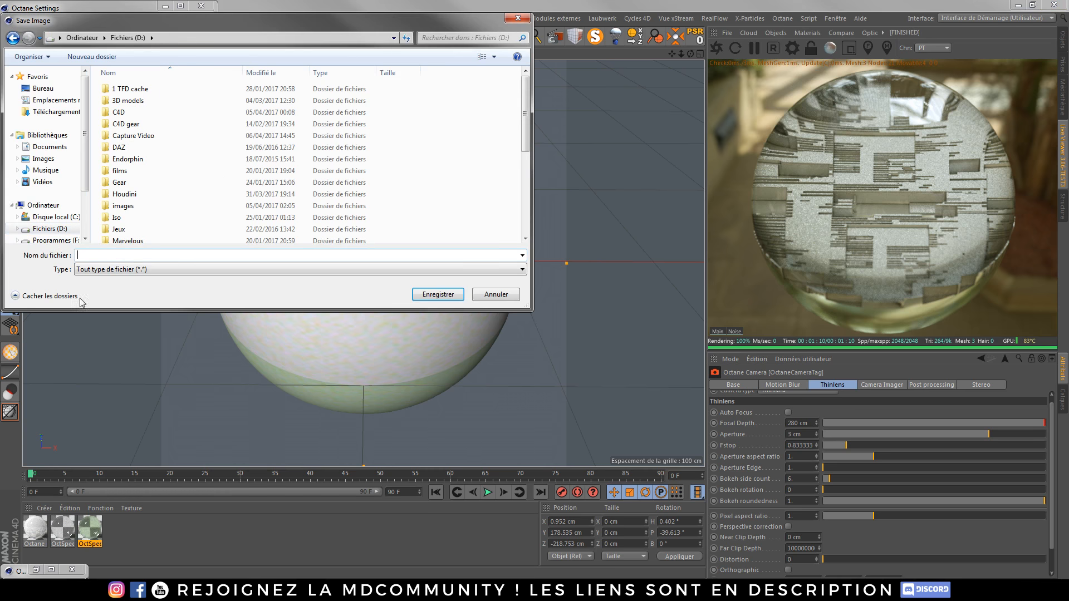
{"action": "type", "text": "rendu"}
{"action": "left_click", "coordinate": [444, 294]}
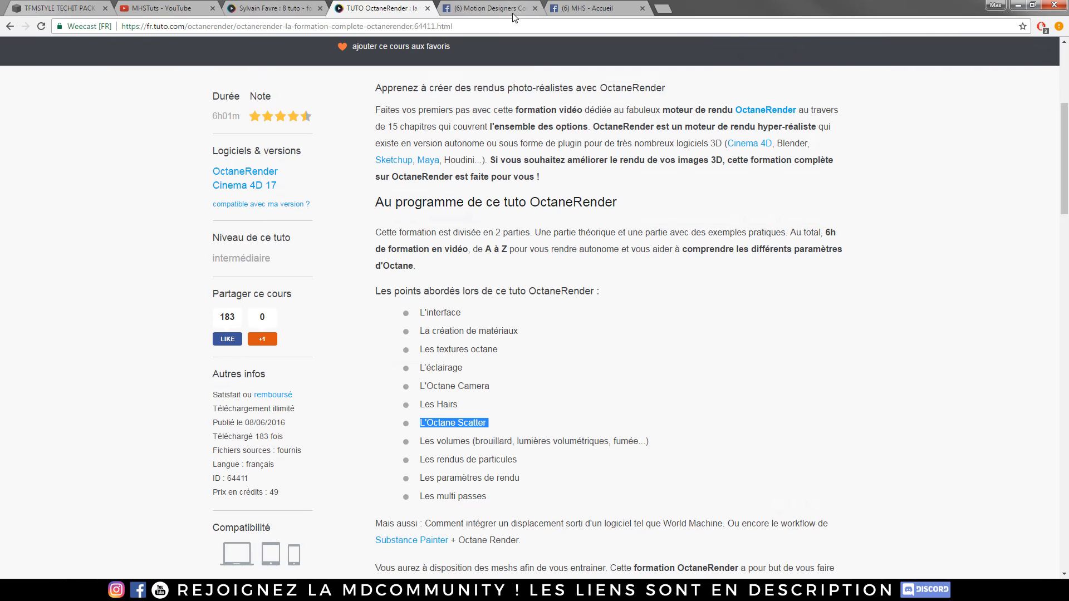
Open the Motion Designers Community's Facebook page, and on its Discord server disable Streamer Mode and look through the text and voice channels
{"action": "left_click", "coordinate": [513, 18]}
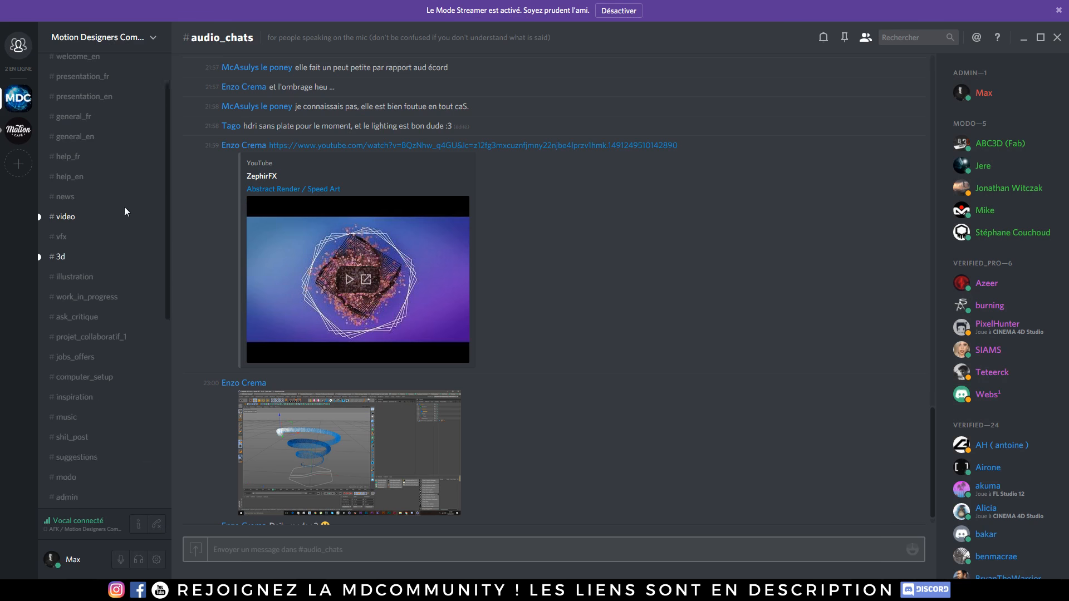
{"action": "scroll", "coordinate": [125, 207], "scroll_direction": "up", "scroll_amount": 2}
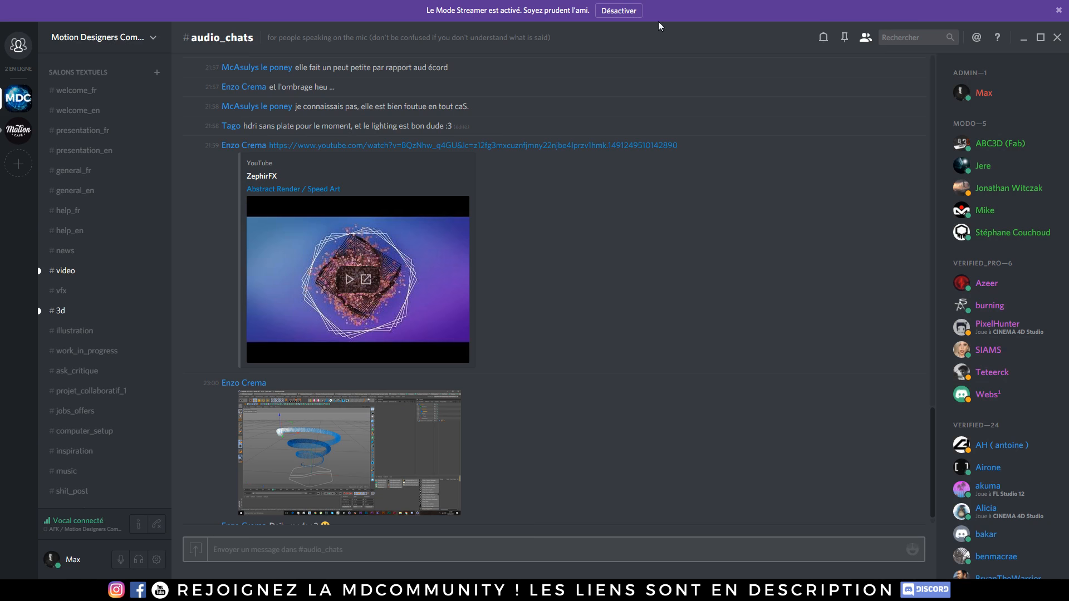
{"action": "left_click", "coordinate": [622, 12]}
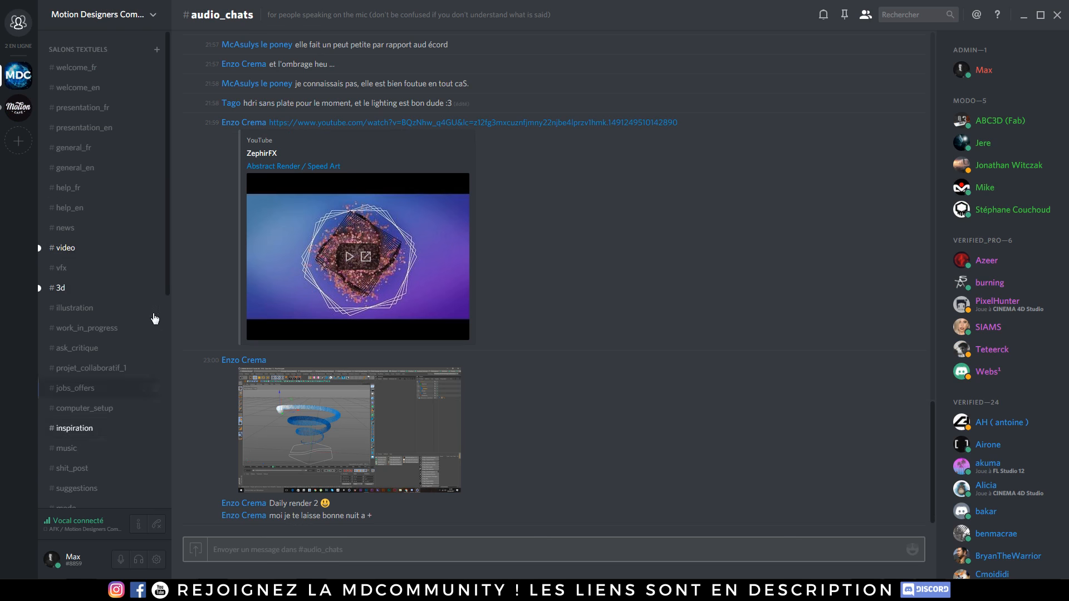
{"action": "left_click_drag", "start_coordinate": [171, 285], "coordinate": [170, 349]}
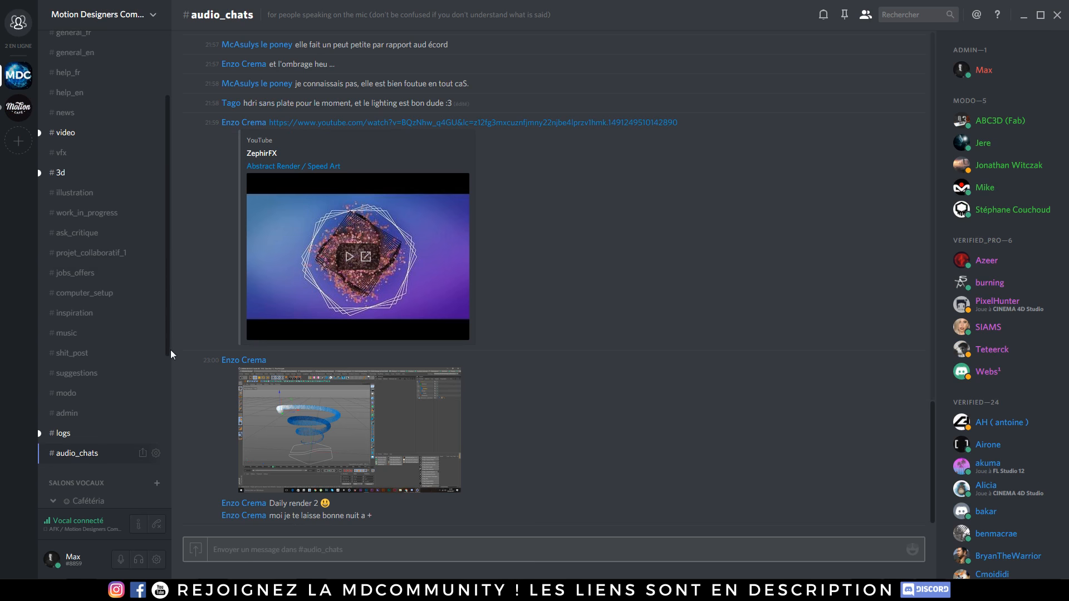
{"action": "left_click_drag", "start_coordinate": [170, 229], "coordinate": [169, 351]}
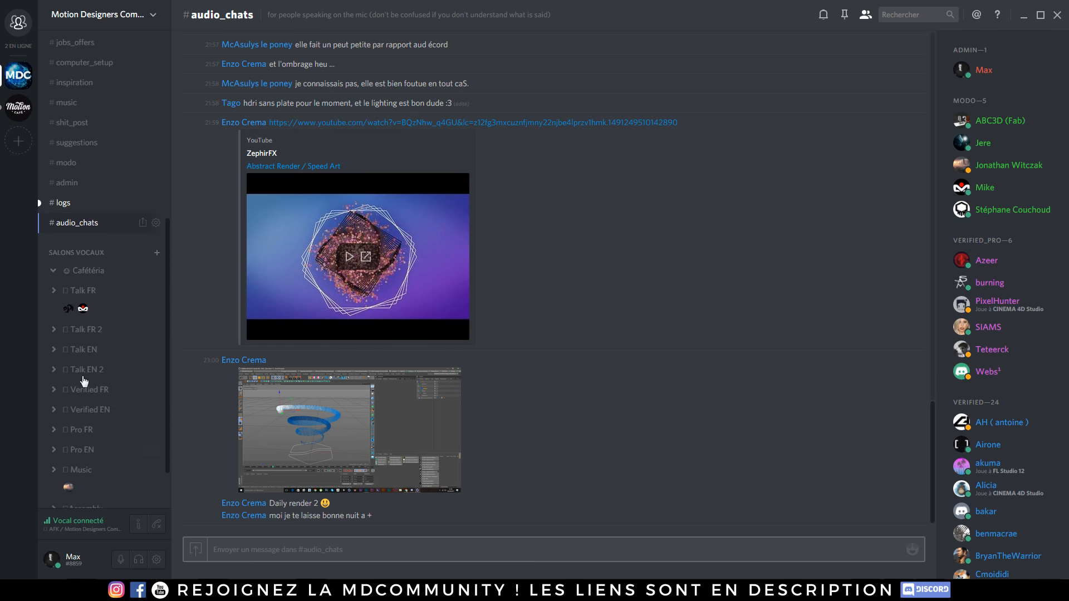
Look through the member list of the Motion Designers Community Discord server
{"action": "left_click_drag", "start_coordinate": [1063, 117], "coordinate": [1066, 322]}
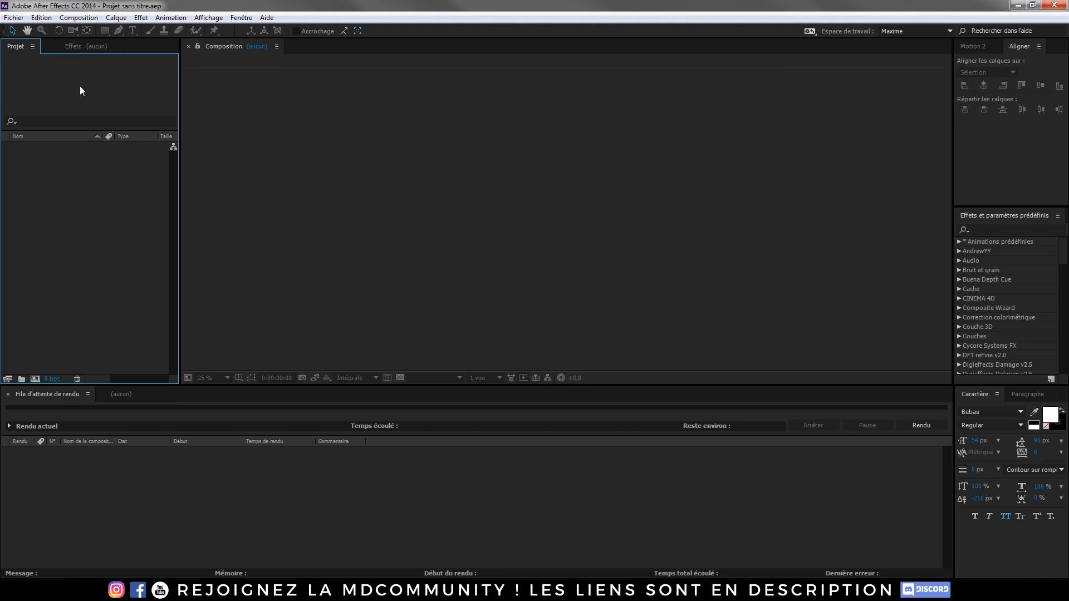
Switch to After Effects, import the saved rendu.png and create a composition from it
{"action": "left_click", "coordinate": [48, 591]}
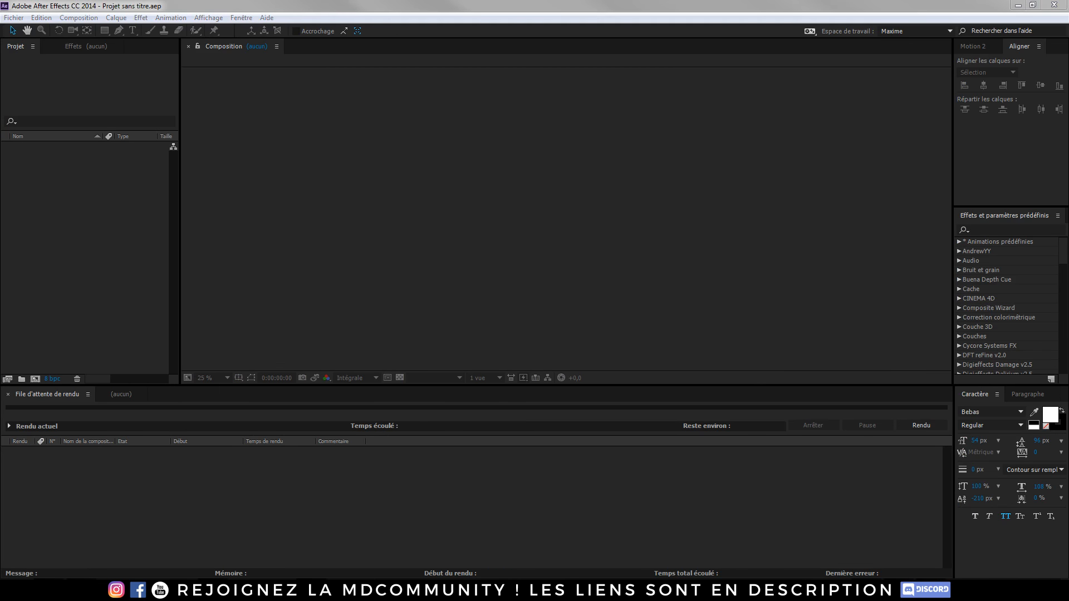
{"action": "left_click_drag", "start_coordinate": [1, 390], "coordinate": [75, 265]}
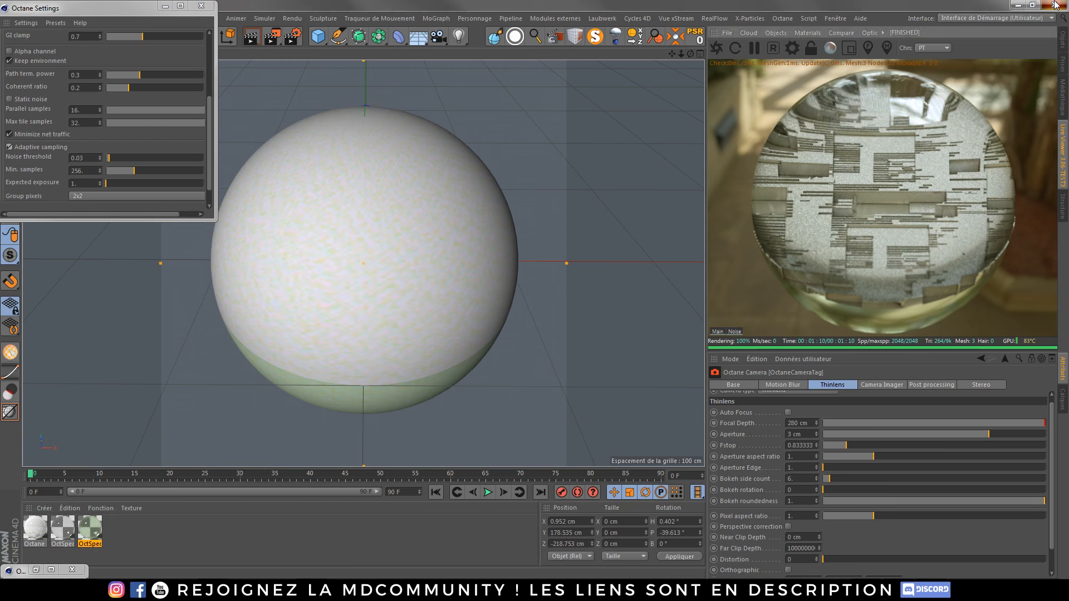
{"action": "key", "text": "alt+F4"}
{"action": "left_click", "coordinate": [601, 334]}
{"action": "left_click_drag", "start_coordinate": [42, 148], "coordinate": [580, 260]}
{"action": "scroll", "coordinate": [565, 252], "scroll_direction": "up", "scroll_amount": 4}
{"action": "scroll", "coordinate": [566, 251], "scroll_direction": "down", "scroll_amount": 2}
{"action": "left_click", "coordinate": [217, 377]}
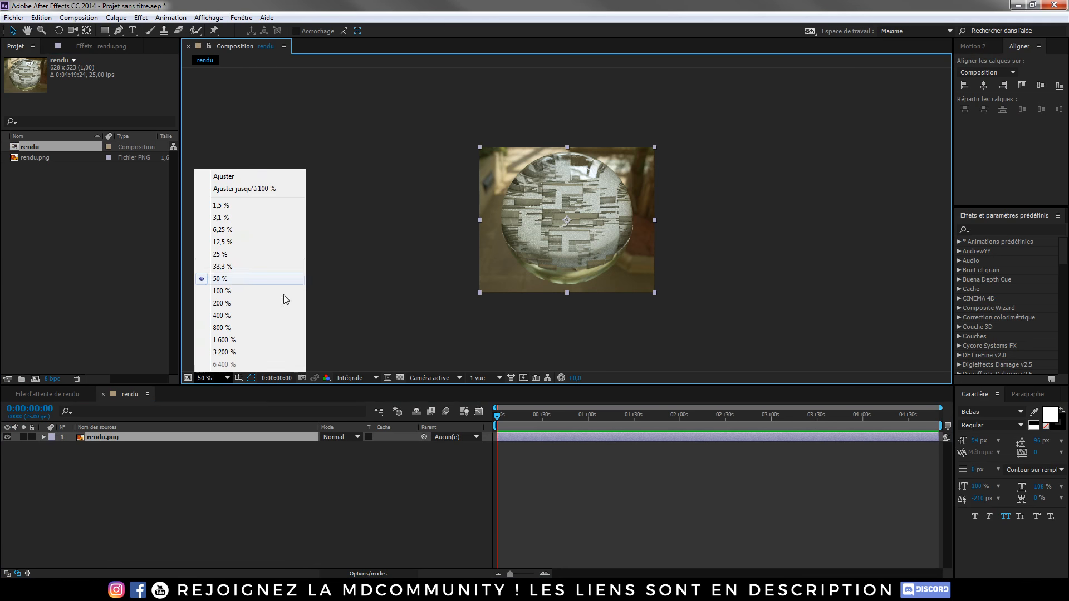
{"action": "left_click", "coordinate": [268, 194]}
{"action": "left_click", "coordinate": [299, 452]}
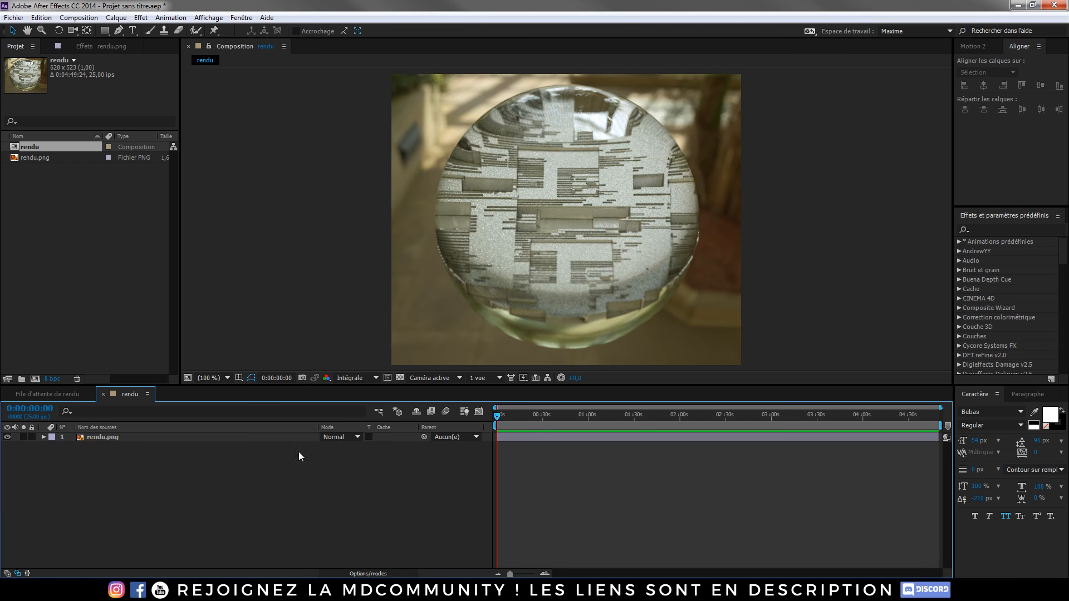
Set the project colour depth to 16 bpc and add three adjustment layers above rendu.png
{"action": "left_click", "coordinate": [54, 381], "text": "alt"}
{"action": "key", "text": "ctrl+alt+y"}
{"action": "key", "text": "ctrl+alt+y"}
{"action": "key", "text": "ctrl+alt+y"}
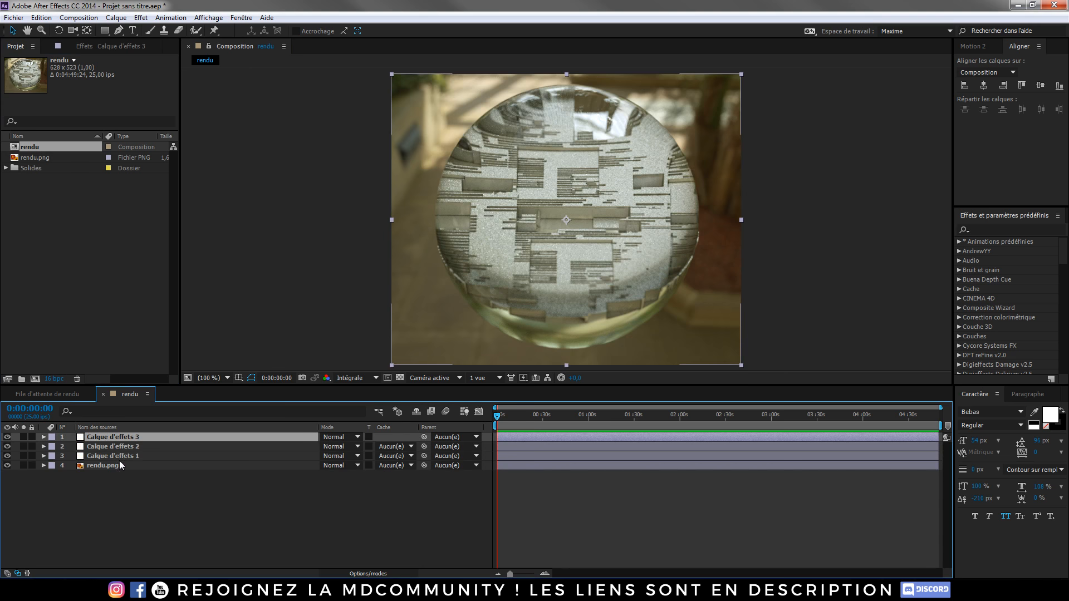
Apply the Looks effect to the Calque d'effets 1 layer and choose the Penske look from the Enhancements category
{"action": "left_click", "coordinate": [119, 456]}
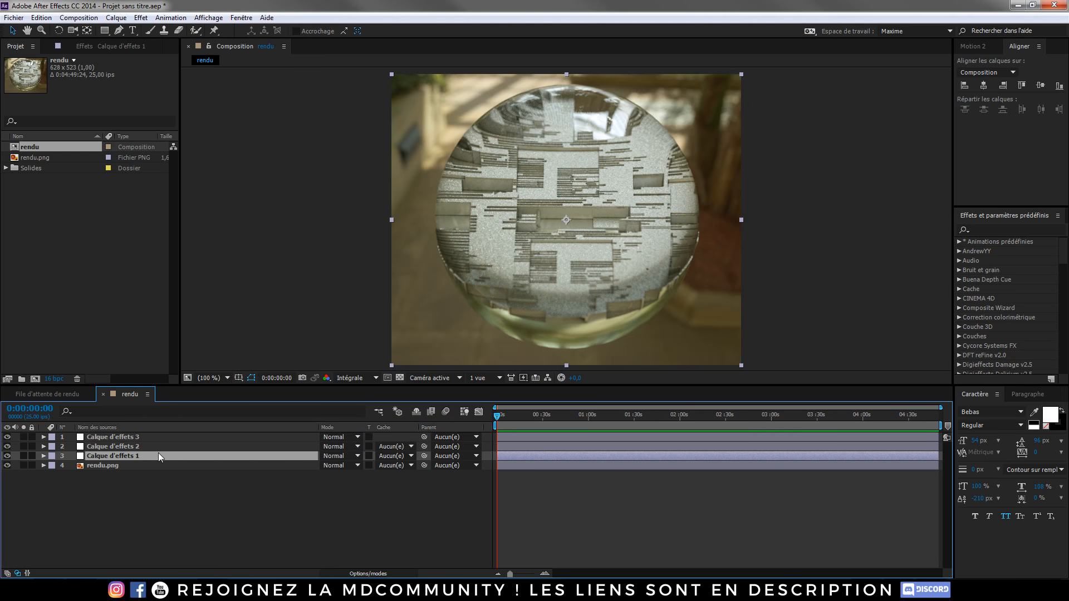
{"action": "key", "text": "ctrl+space"}
{"action": "left_click", "coordinate": [96, 466]}
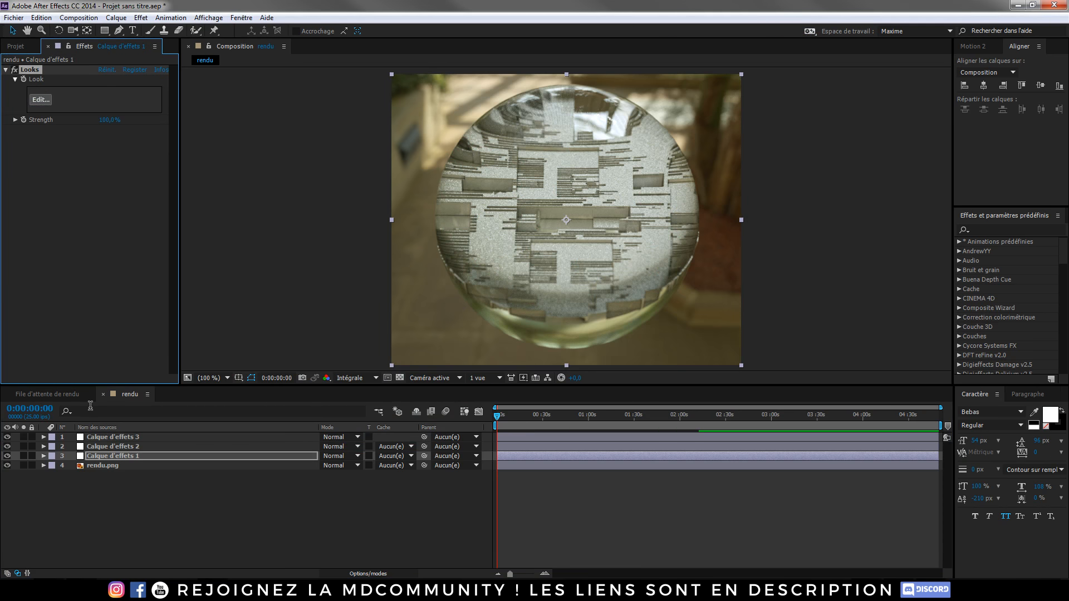
{"action": "left_click", "coordinate": [40, 100]}
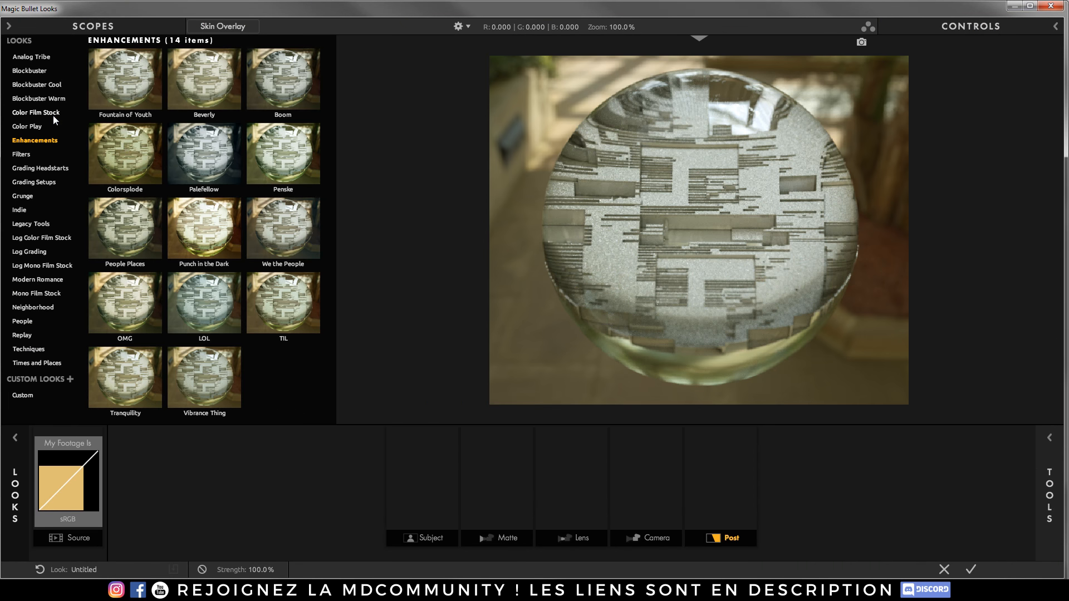
{"action": "left_click", "coordinate": [265, 163]}
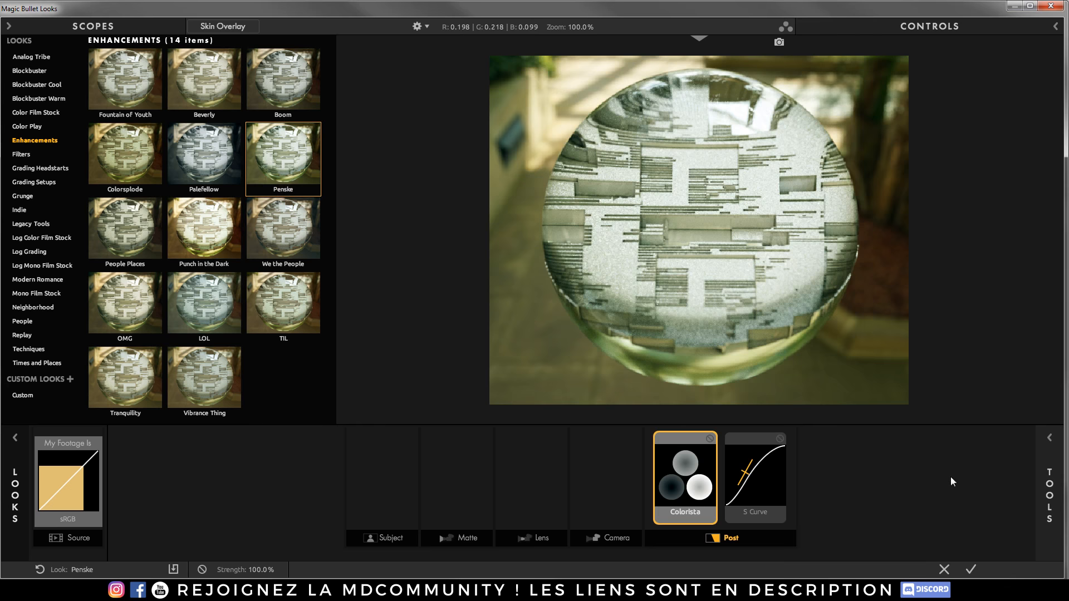
Add the Edge Softness lens tool to the look and adjust its inner circle around the sphere, with a spread of about 0.389
{"action": "mouse_move", "coordinate": [1050, 490]}
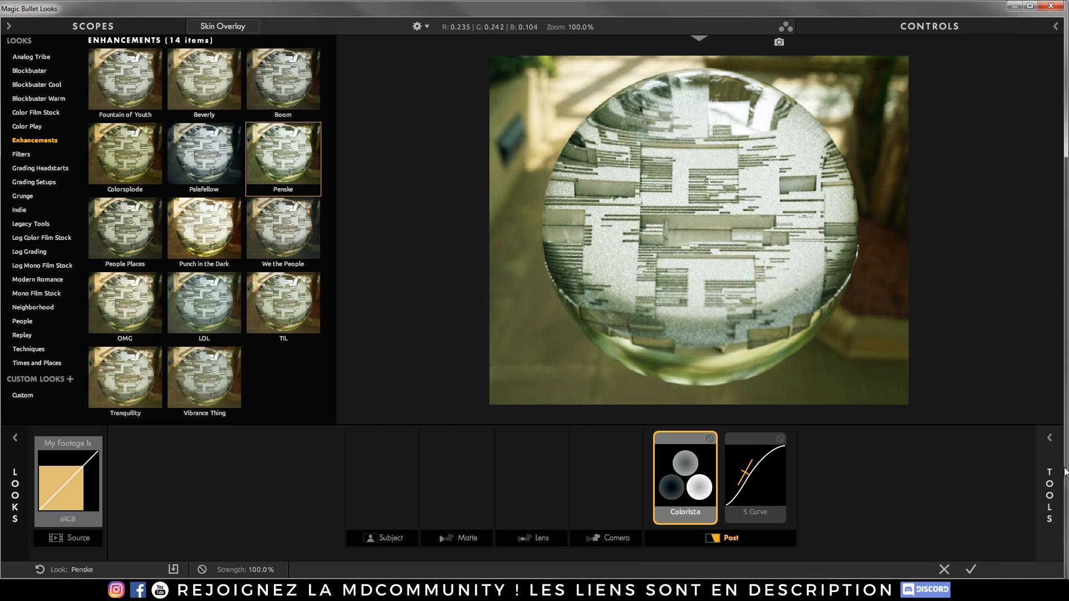
{"action": "left_click", "coordinate": [1045, 473]}
{"action": "left_click", "coordinate": [980, 419]}
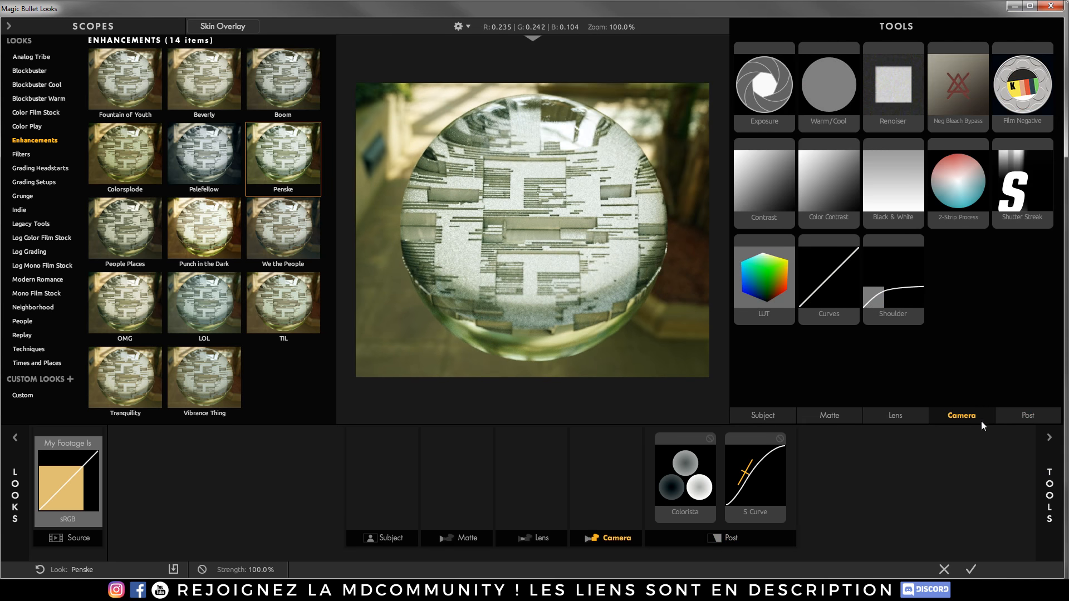
{"action": "left_click", "coordinate": [885, 417]}
{"action": "mouse_move", "coordinate": [964, 105]}
{"action": "left_mouse_down"}
{"action": "mouse_move", "coordinate": [894, 176]}
{"action": "mouse_move", "coordinate": [963, 116]}
{"action": "left_mouse_up"}
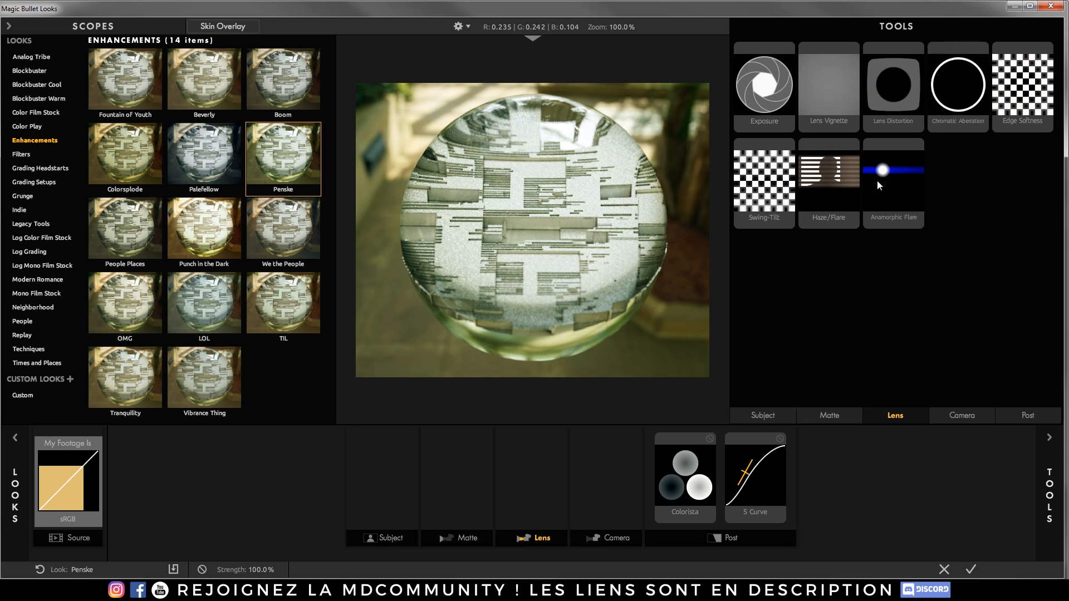
{"action": "left_click_drag", "start_coordinate": [1023, 89], "coordinate": [531, 478]}
{"action": "left_click_drag", "start_coordinate": [641, 181], "coordinate": [661, 173]}
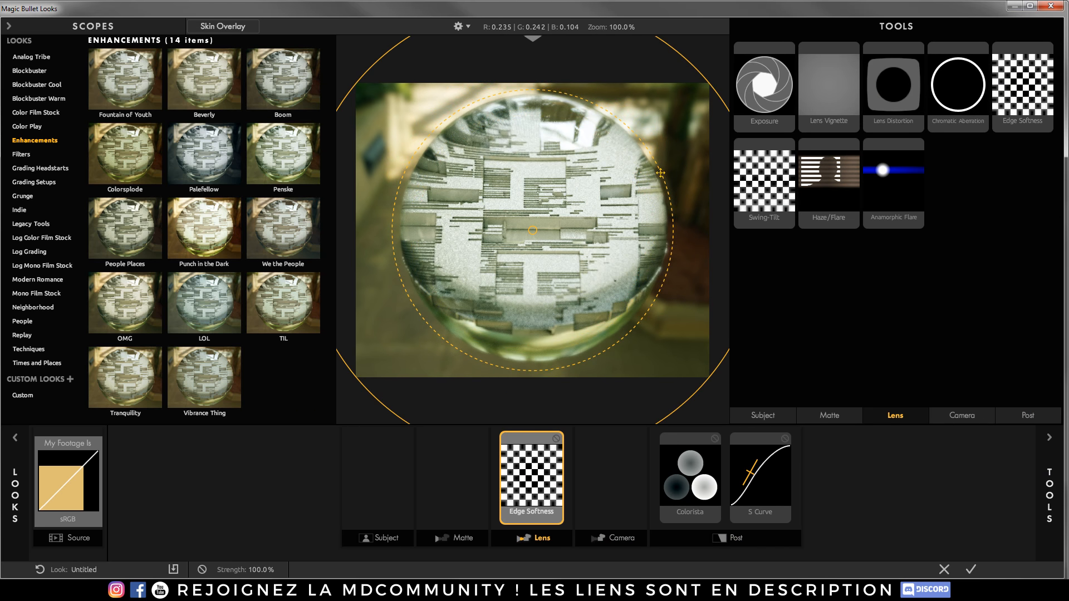
Set the Edge Softness blur size to about 8.56% and apply the finished look to the composition
{"action": "left_click", "coordinate": [1051, 463]}
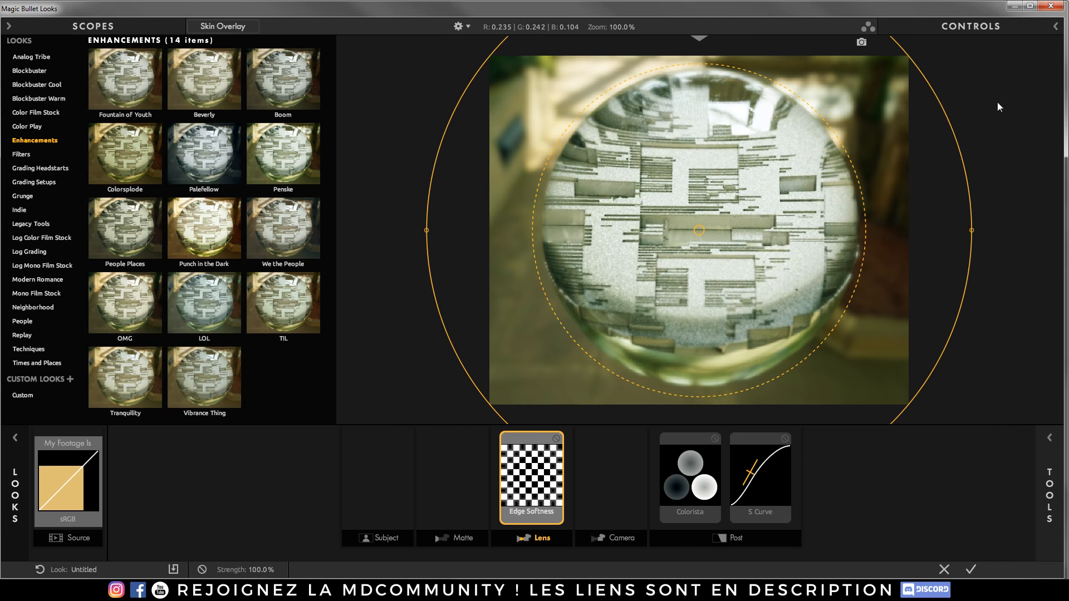
{"action": "left_click", "coordinate": [1055, 28]}
{"action": "left_click_drag", "start_coordinate": [938, 85], "coordinate": [966, 72]}
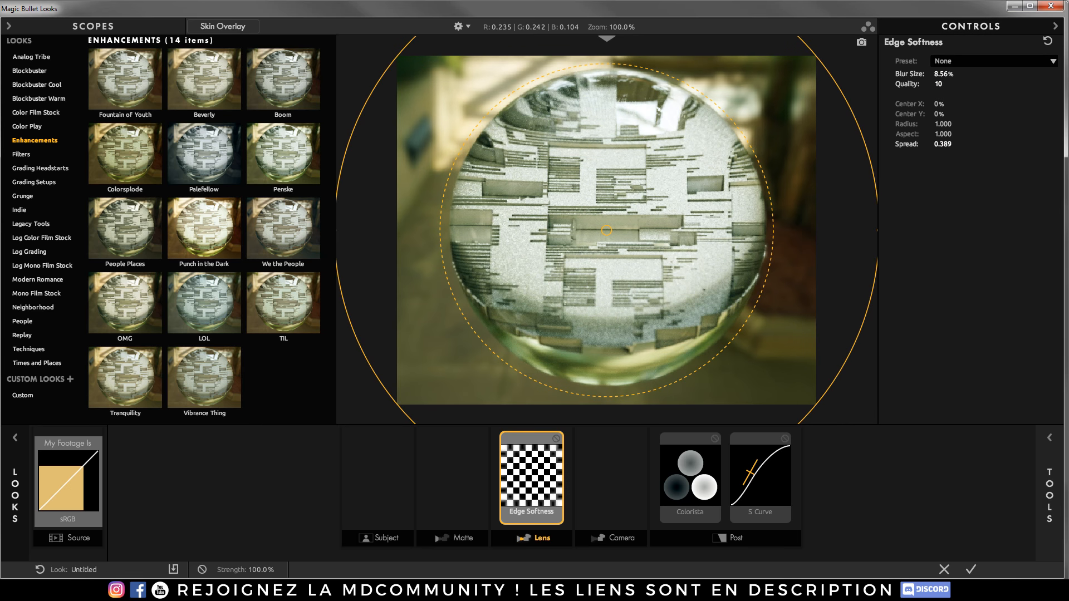
{"action": "left_click", "coordinate": [968, 570]}
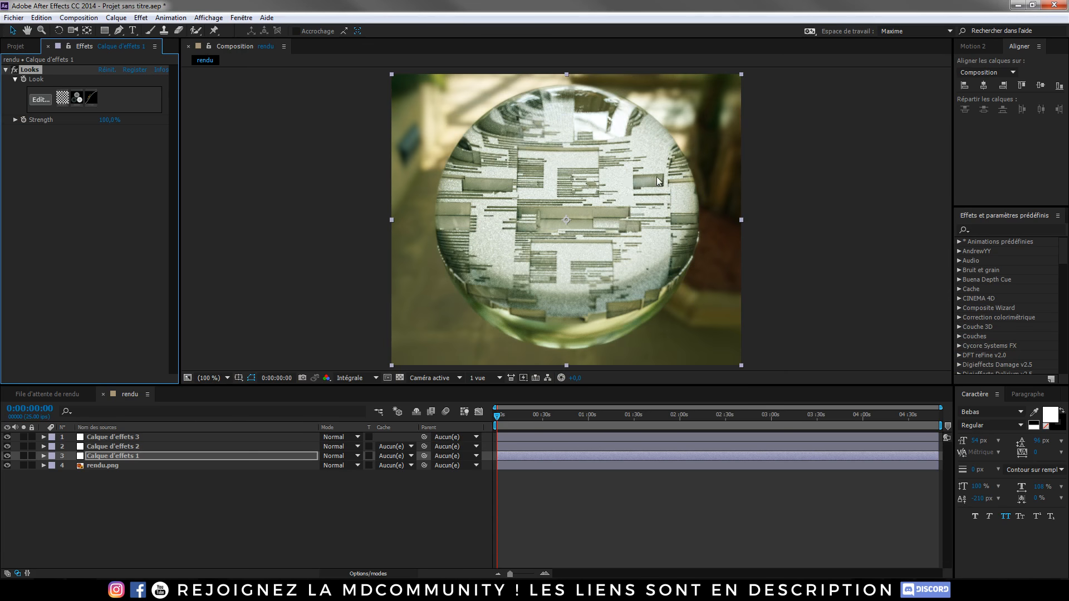
Set the Looks effect's strength to 70% on the Calque d'effets 1 layer
{"action": "left_click", "coordinate": [109, 121]}
{"action": "type", "text": "70"}
{"action": "key", "text": "Return"}
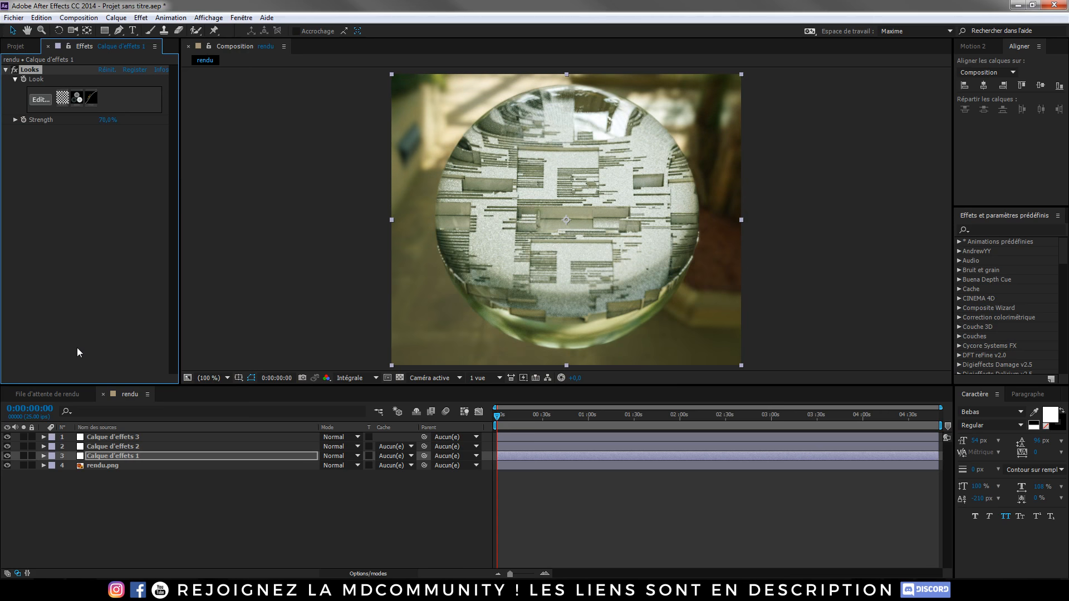
Apply the ToonIt Cartoon effect to the Calque d'effets 2 layer with the Graphic Novel preset
{"action": "left_click", "coordinate": [109, 449]}
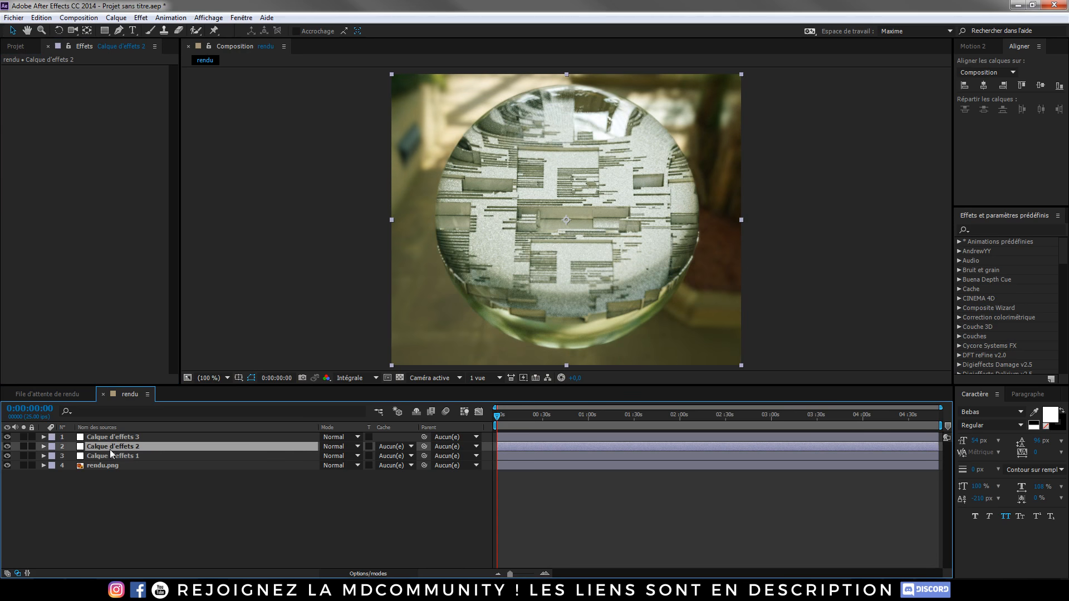
{"action": "left_click", "coordinate": [986, 230]}
{"action": "type", "text": "toon"}
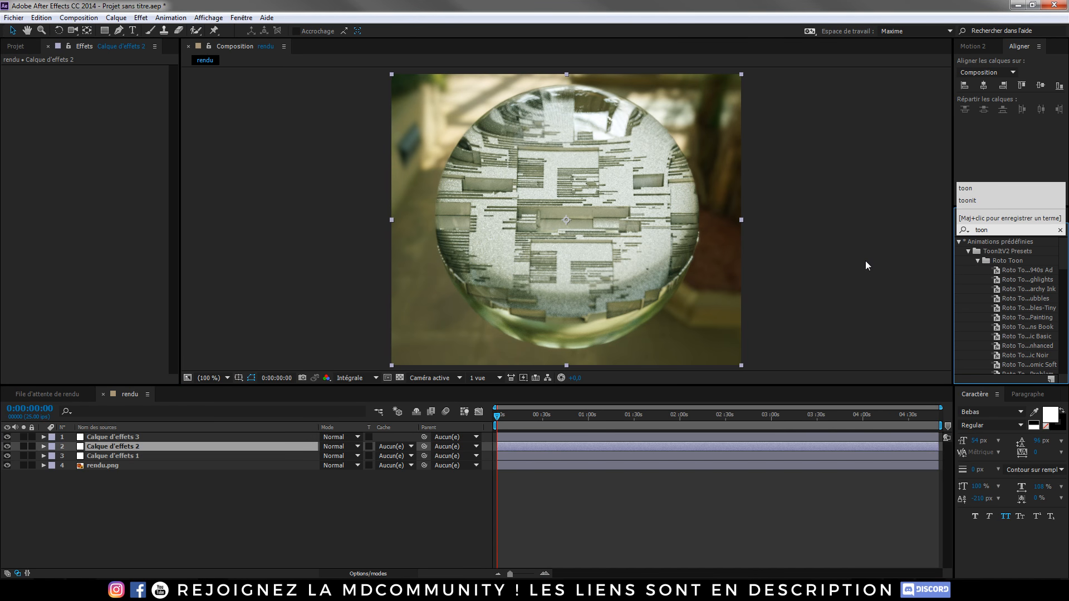
{"action": "type", "text": "it"}
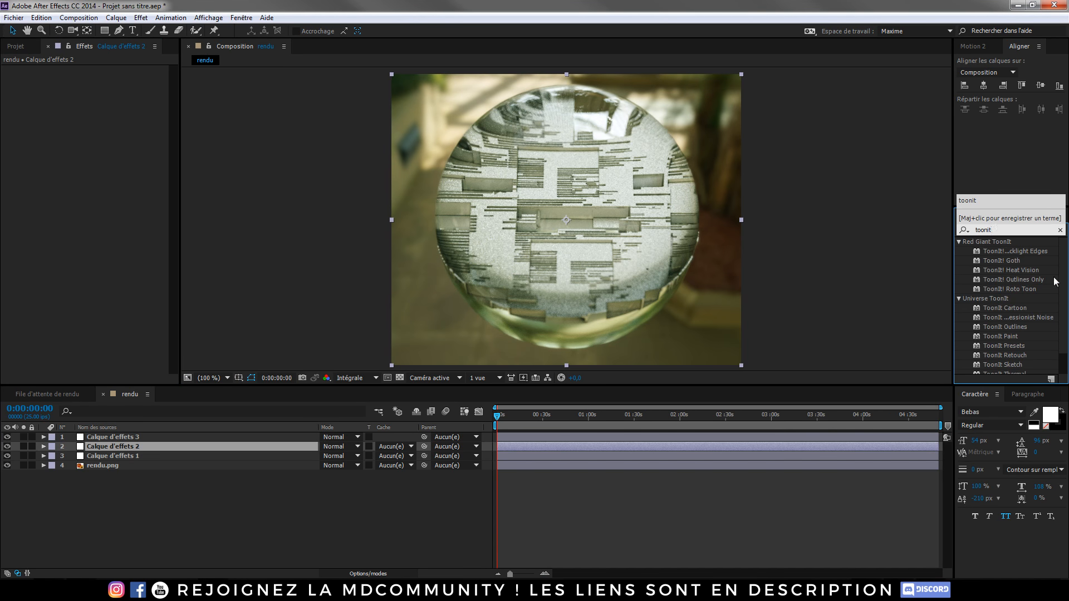
{"action": "left_click_drag", "start_coordinate": [997, 310], "coordinate": [626, 161]}
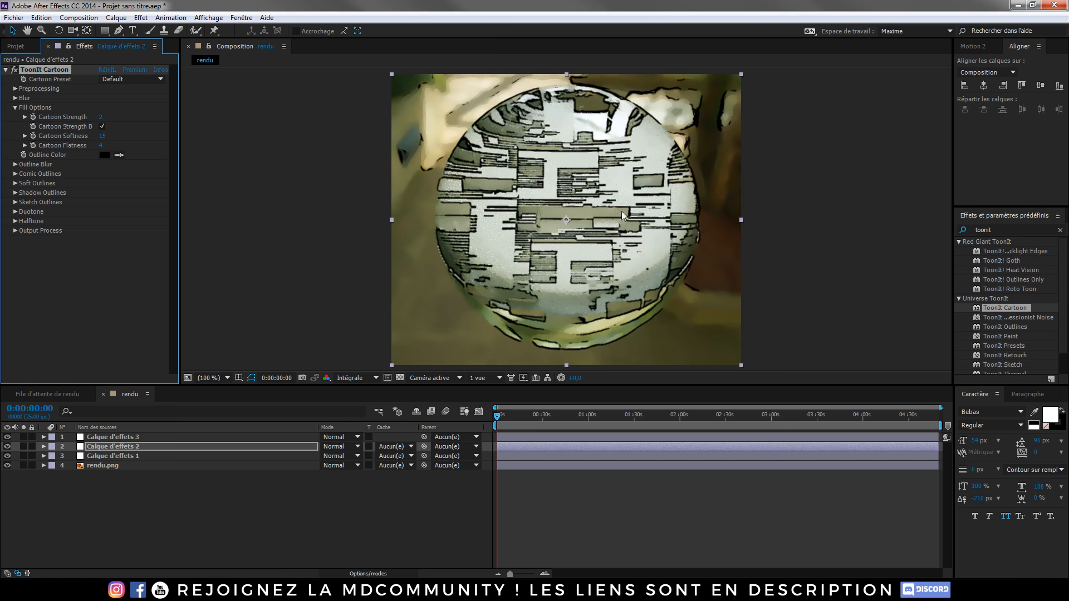
{"action": "left_click", "coordinate": [161, 79]}
{"action": "left_click", "coordinate": [119, 116]}
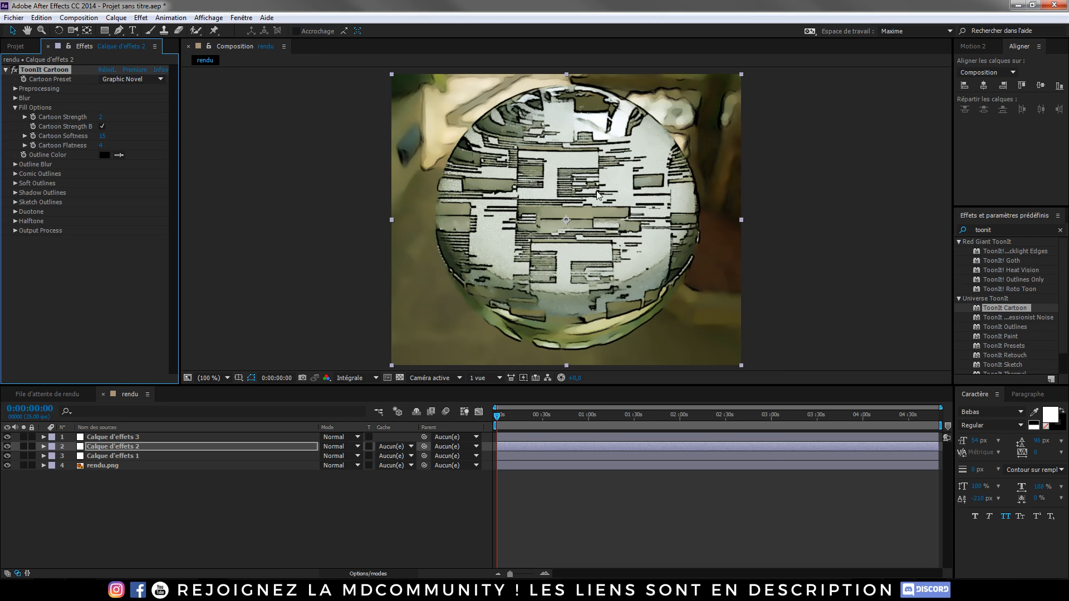
Compare higher Blend Opacity values in ToonIt Cartoon's output process, starting at 20, and settle on 15
{"action": "left_click", "coordinate": [16, 230]}
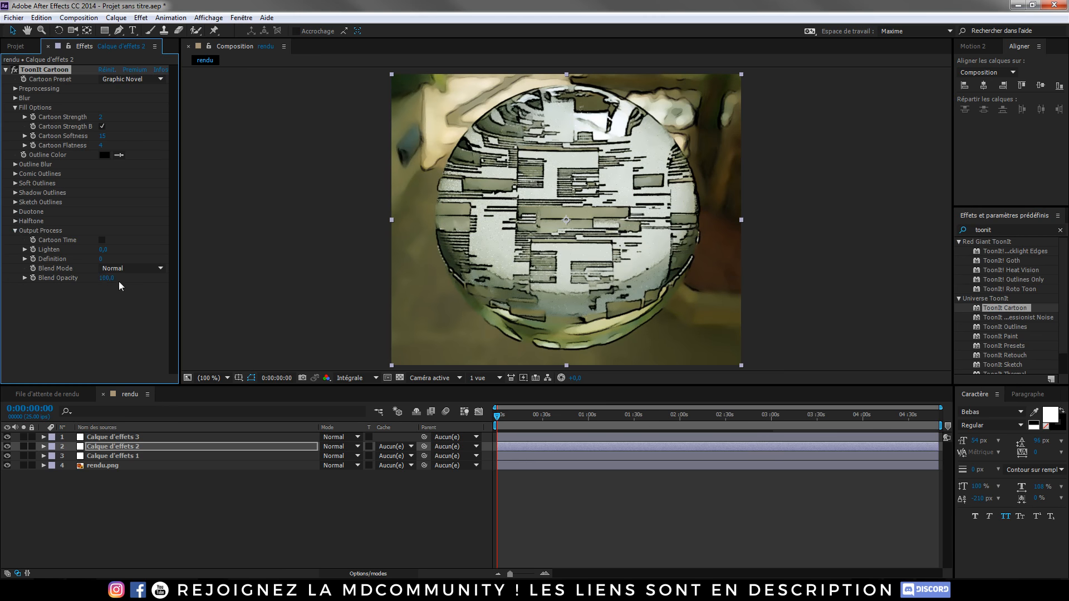
{"action": "type", "text": "20"}
{"action": "key", "text": "Return"}
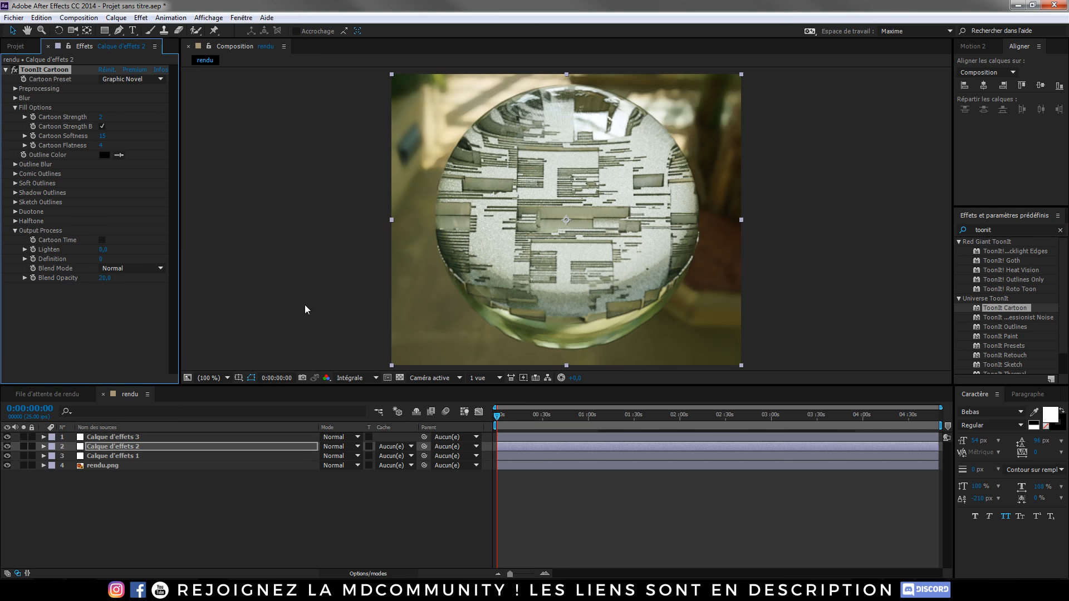
{"action": "left_click", "coordinate": [104, 278]}
{"action": "type", "text": "30"}
{"action": "key", "text": "Return"}
{"action": "scroll", "coordinate": [564, 172], "scroll_direction": "up", "scroll_amount": 3}
{"action": "scroll", "coordinate": [564, 173], "scroll_direction": "down", "scroll_amount": 3}
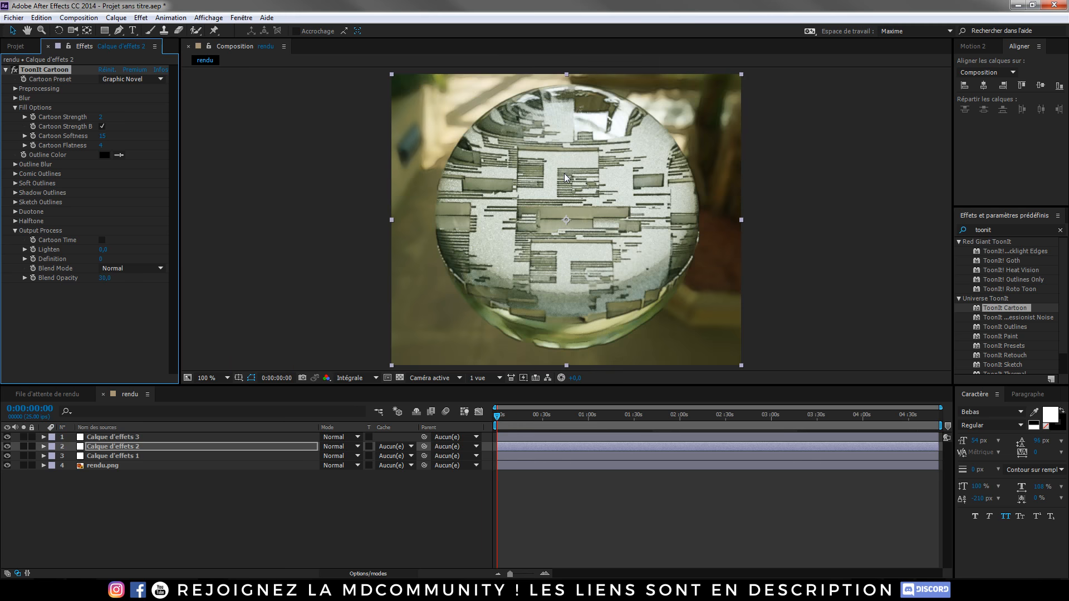
{"action": "scroll", "coordinate": [594, 250], "scroll_direction": "down", "scroll_amount": 1}
{"action": "scroll", "coordinate": [589, 246], "scroll_direction": "up", "scroll_amount": 1}
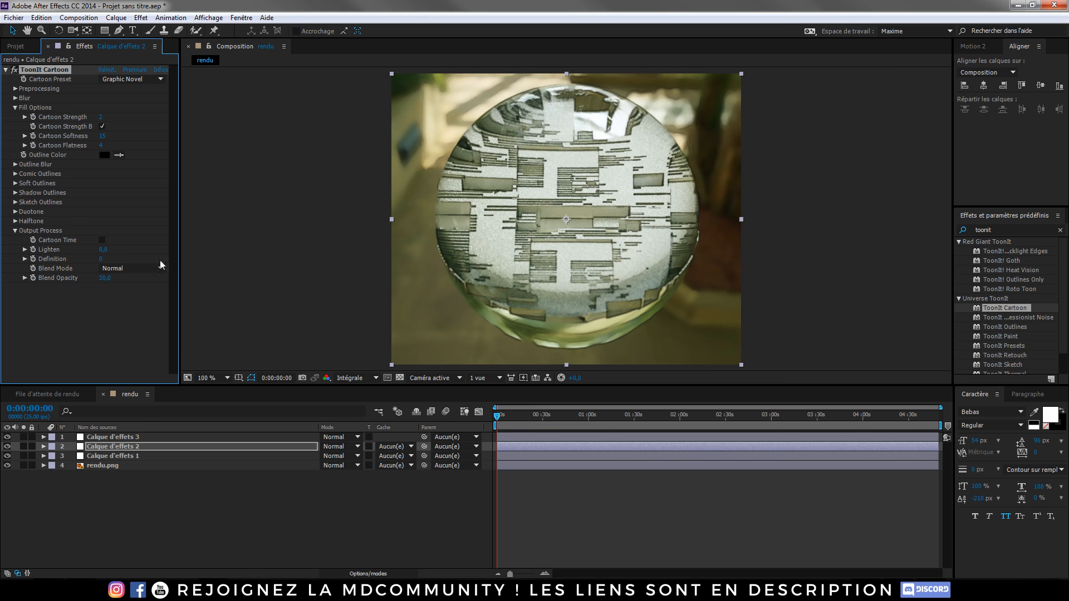
{"action": "type", "text": "15"}
{"action": "key", "text": "Return"}
Enable ToonIt Cartoon's Halftone with an opacity of 20 and inspect the result in the composition
{"action": "left_click", "coordinate": [22, 223]}
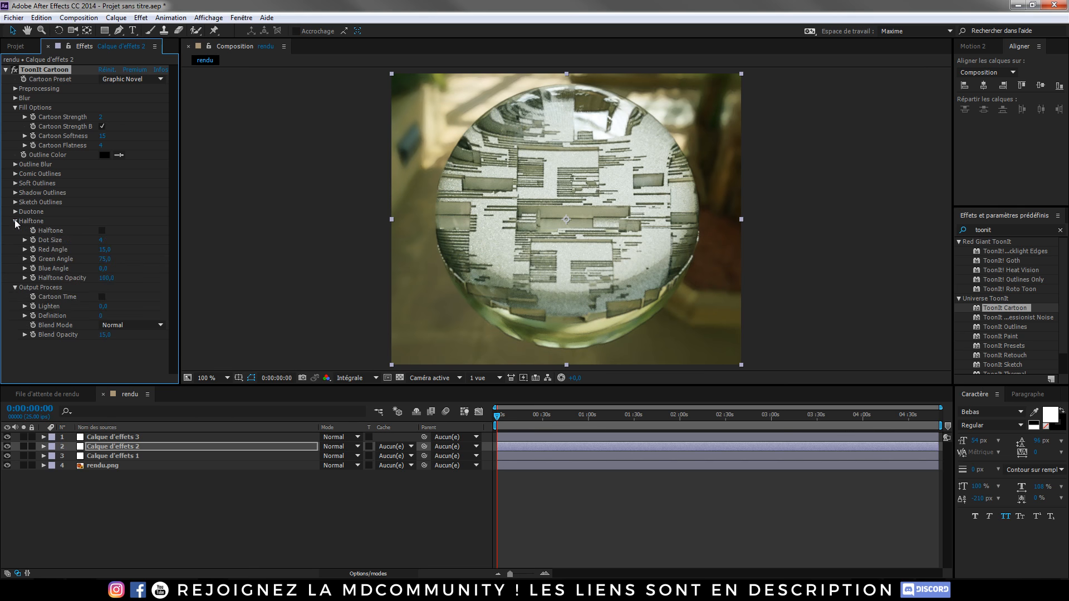
{"action": "left_click", "coordinate": [103, 231]}
{"action": "left_click", "coordinate": [106, 278]}
{"action": "type", "text": "20"}
{"action": "key", "text": "Return"}
{"action": "scroll", "coordinate": [582, 178], "scroll_direction": "up", "scroll_amount": 2}
{"action": "scroll", "coordinate": [579, 179], "scroll_direction": "down", "scroll_amount": 2}
{"action": "left_click", "coordinate": [779, 262]}
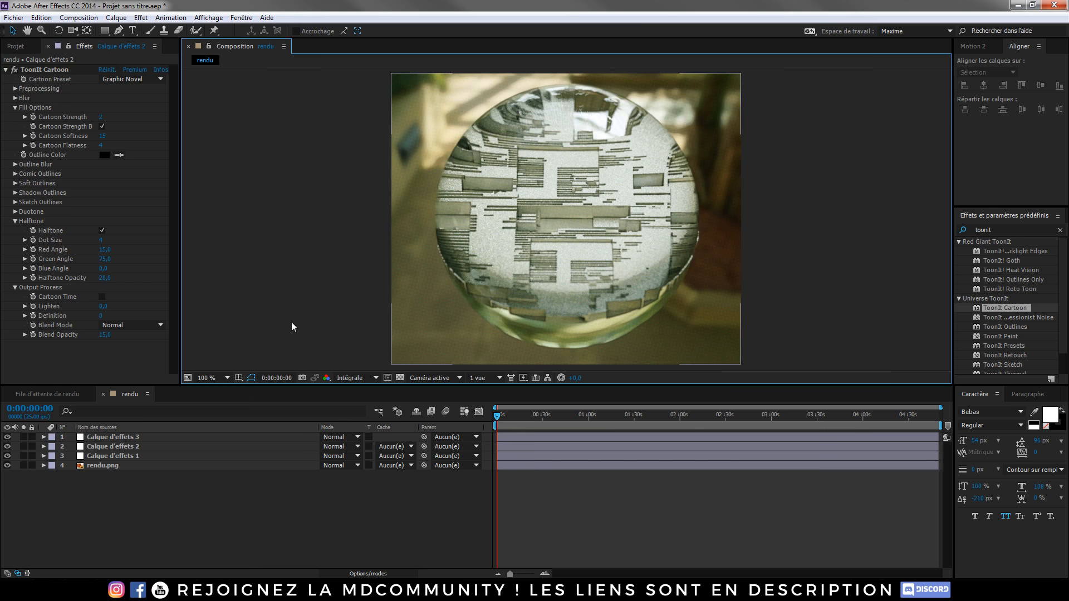
{"action": "left_click", "coordinate": [125, 446]}
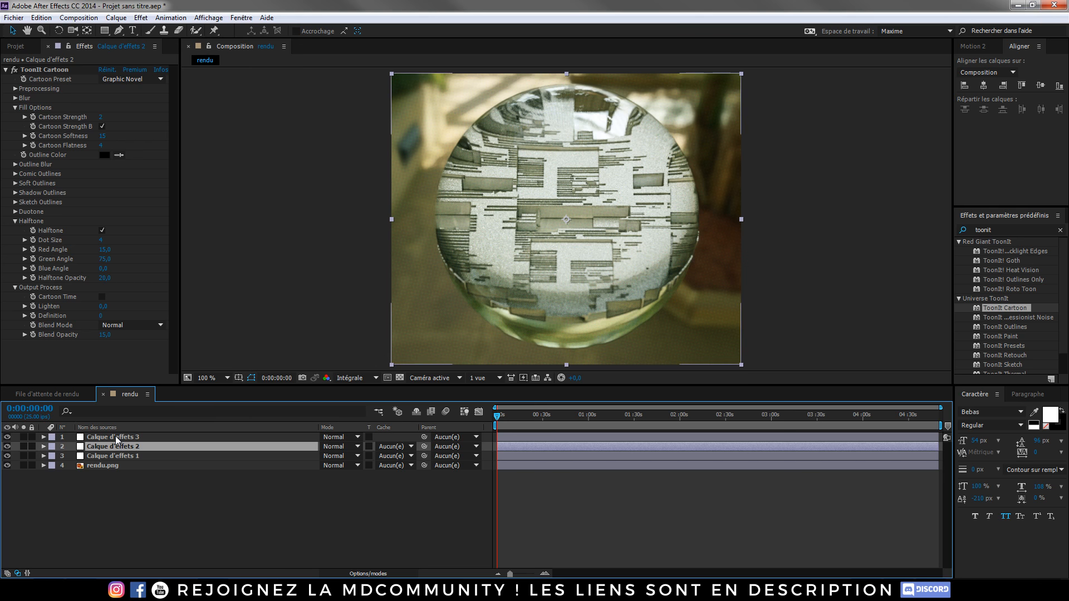
Apply the Diffuse Color Glow effect to the Calque d'effets 3 layer
{"action": "left_click", "coordinate": [109, 437]}
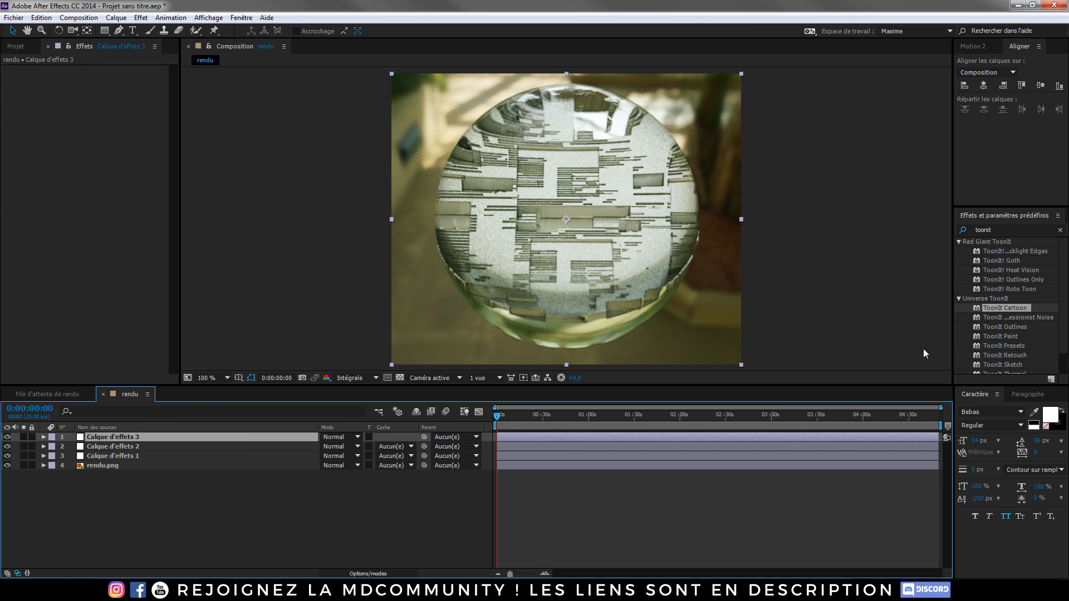
{"action": "left_click", "coordinate": [1000, 227]}
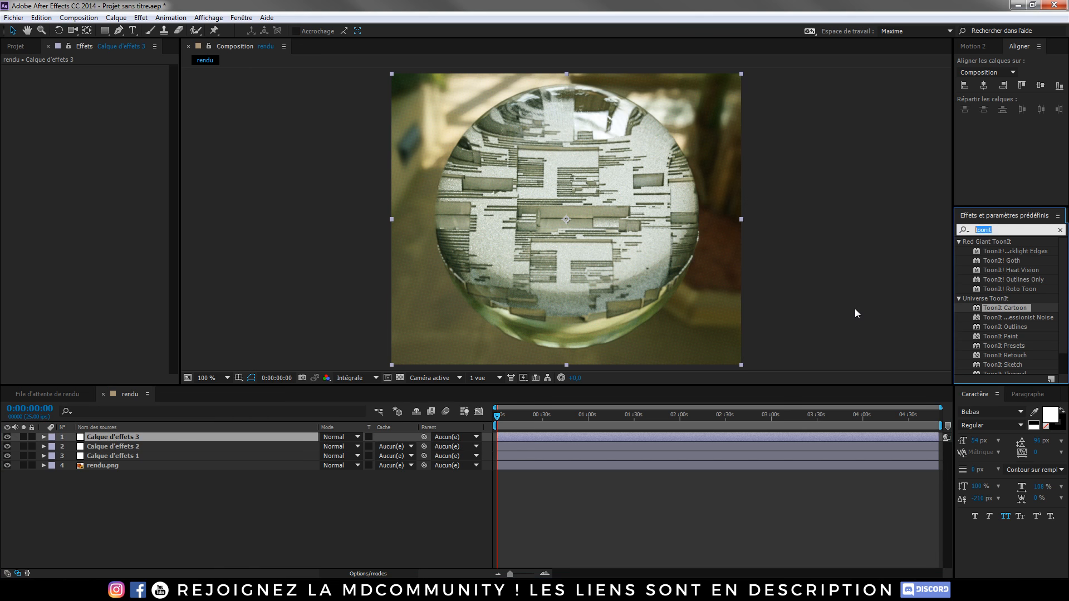
{"action": "type", "text": "color "}
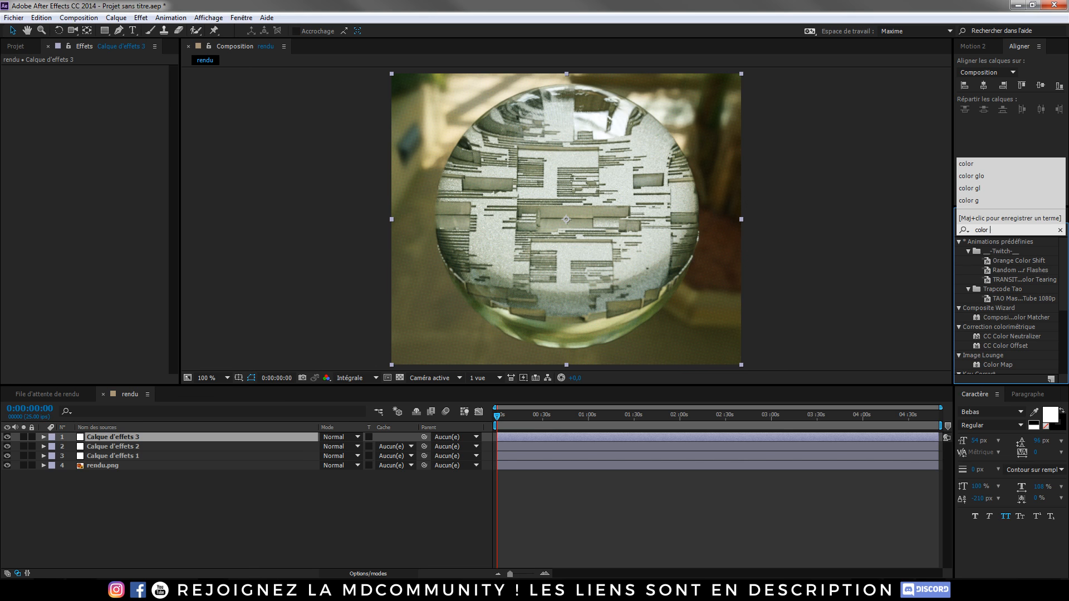
{"action": "type", "text": "glo"}
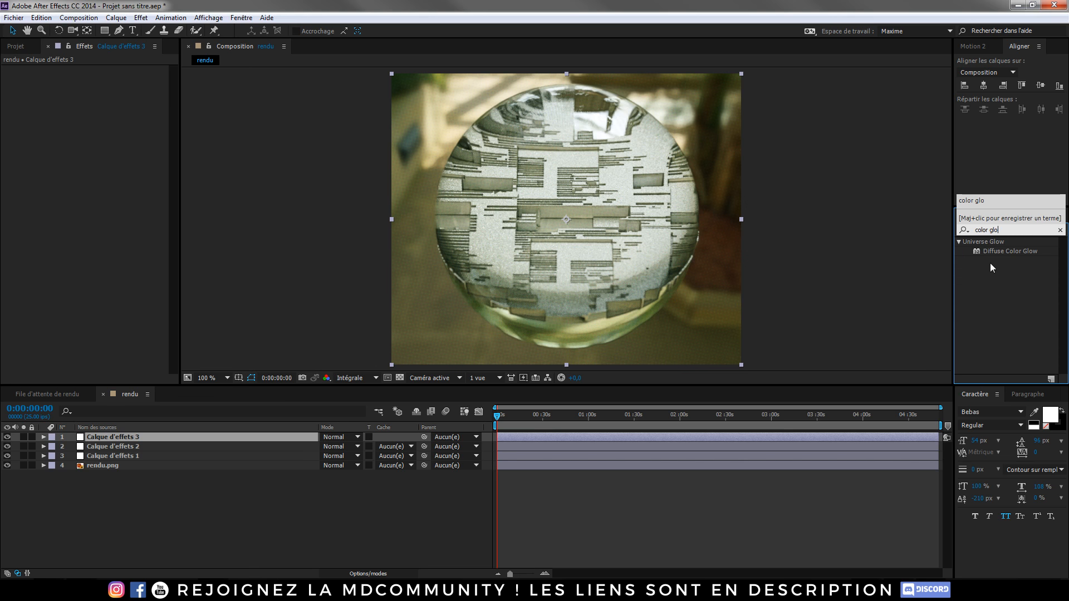
{"action": "double_click", "coordinate": [988, 252]}
Sample the glow's isolated colour from the green lower edge of the sphere and reduce the Diffuse Color Glow intensity
{"action": "left_click", "coordinate": [119, 98]}
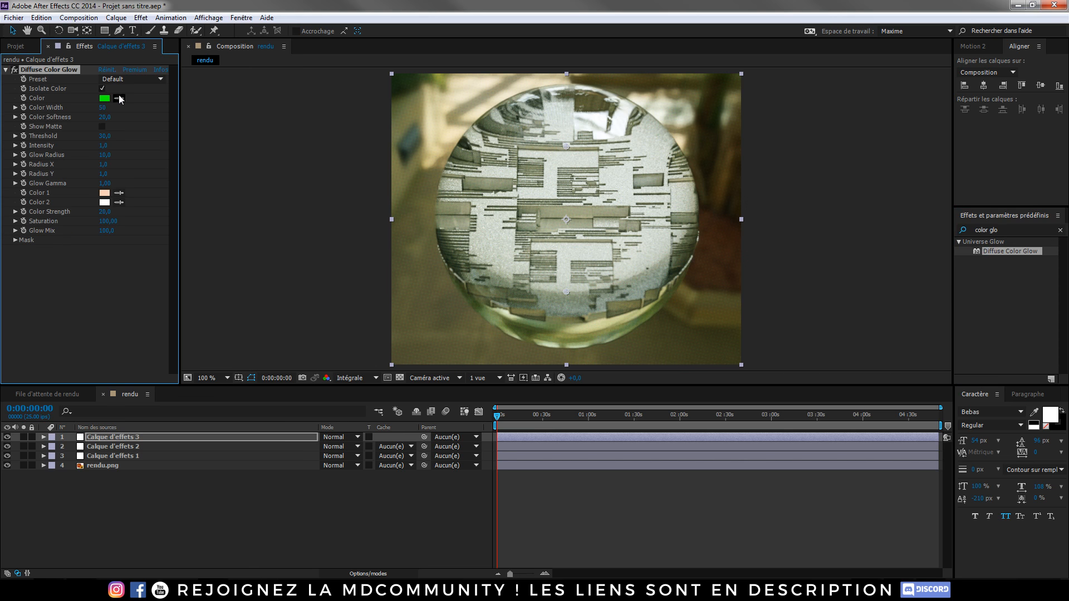
{"action": "left_click", "coordinate": [554, 331]}
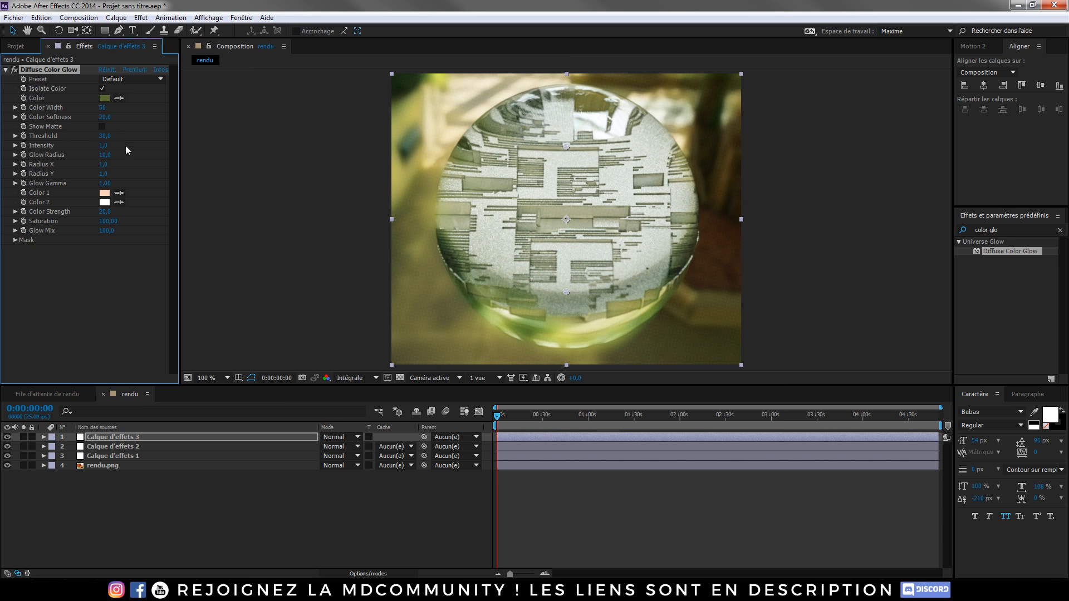
{"action": "left_click_drag", "start_coordinate": [104, 146], "coordinate": [96, 145]}
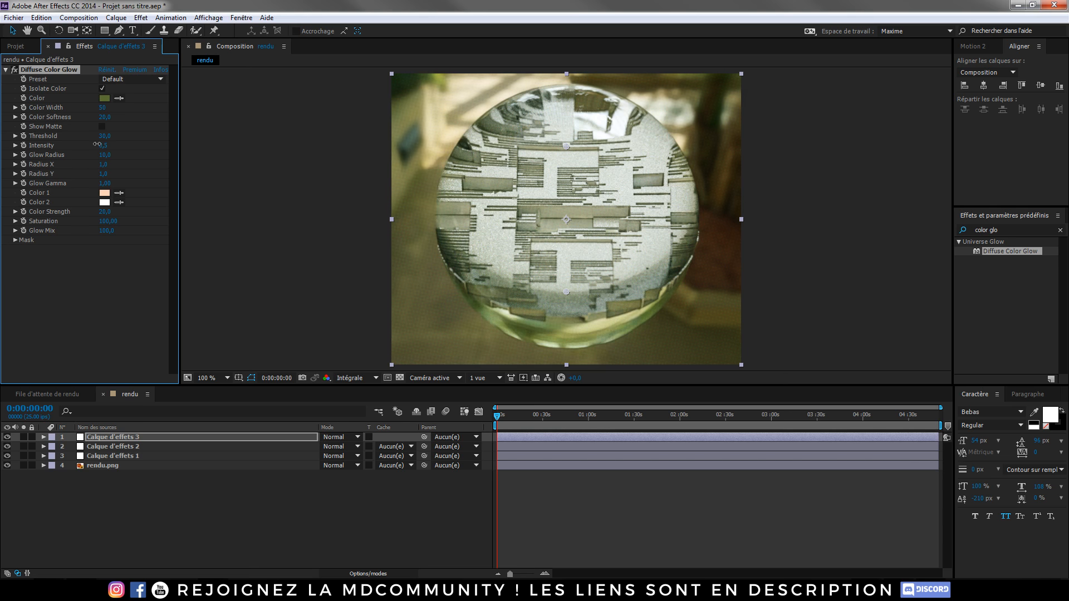
{"action": "left_click", "coordinate": [275, 517]}
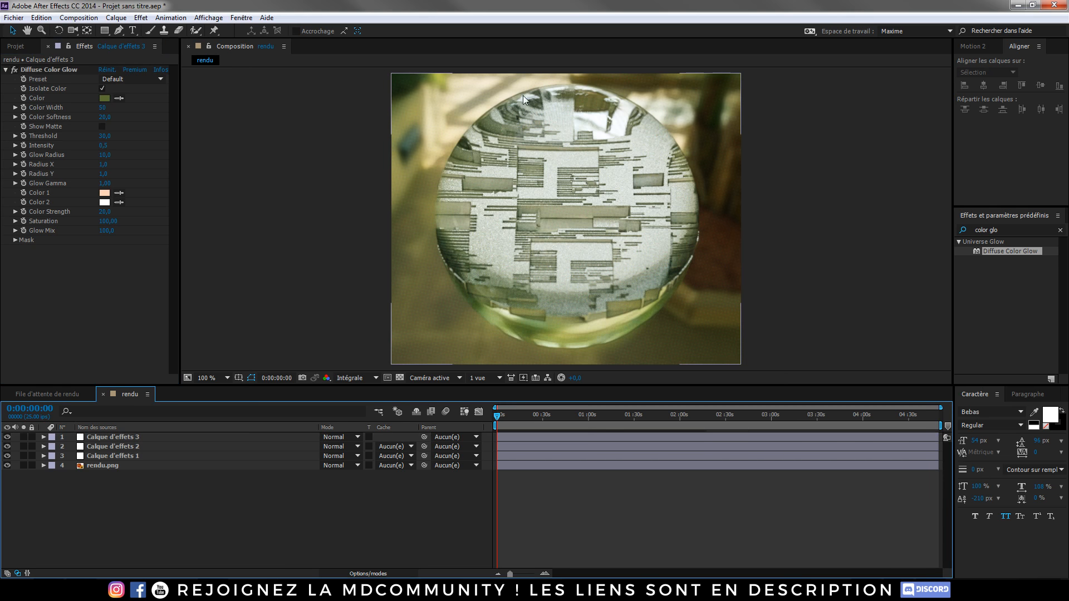
Add the Sapphire S_Vignette effect to the Calque d'effets 3 layer
{"action": "left_click", "coordinate": [111, 437]}
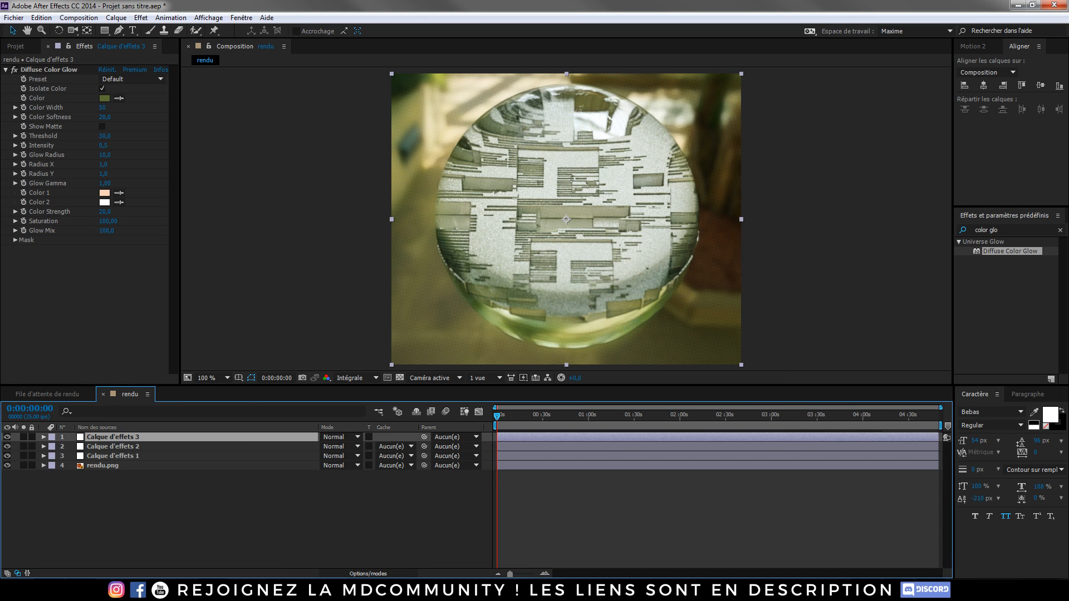
{"action": "left_click", "coordinate": [1000, 221]}
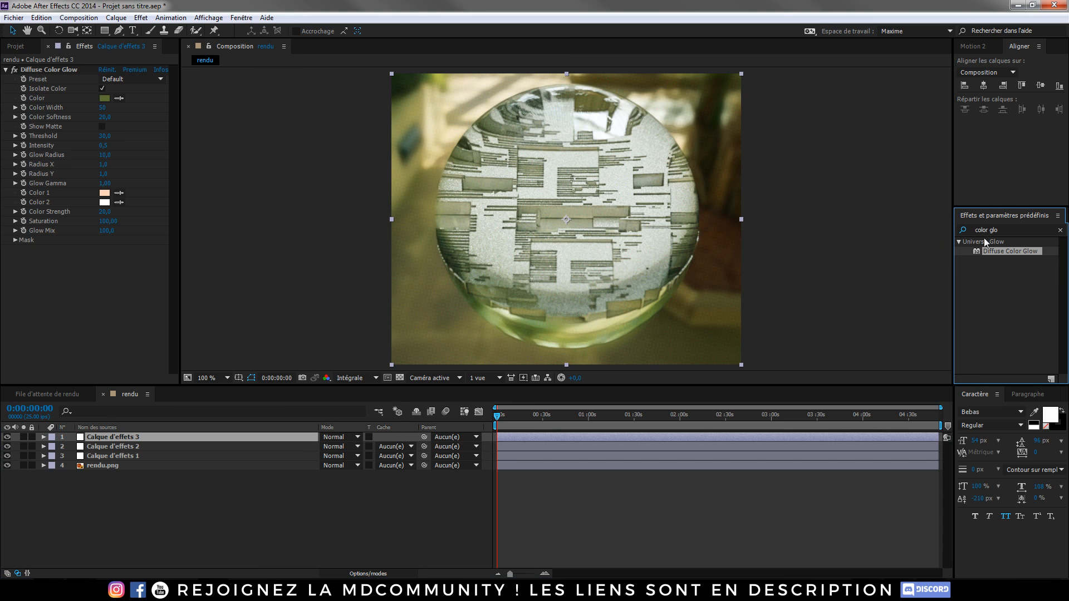
{"action": "left_click", "coordinate": [1005, 229]}
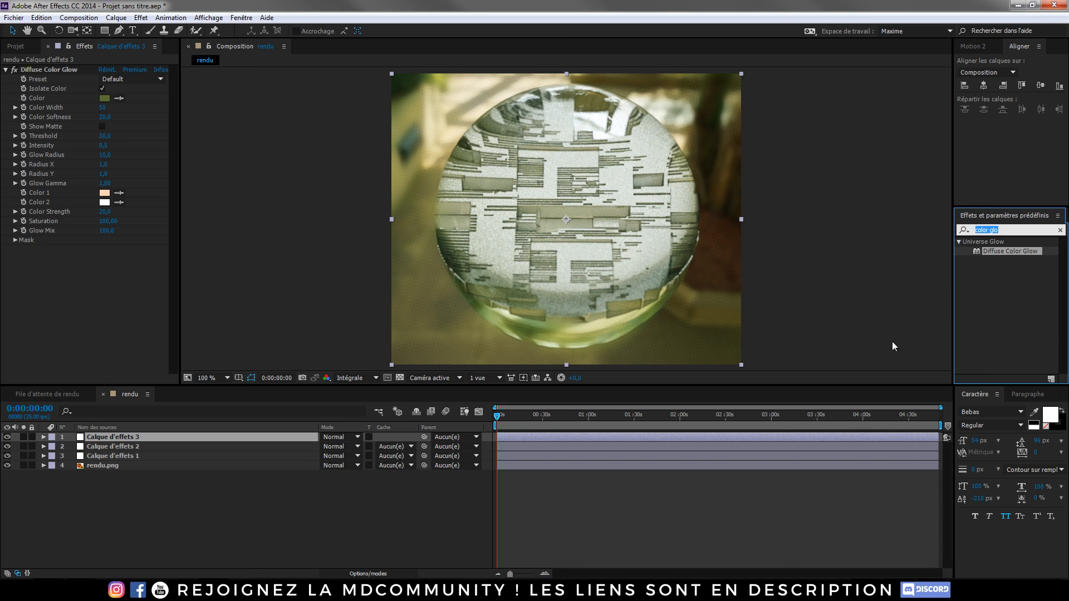
{"action": "type", "text": "vign"}
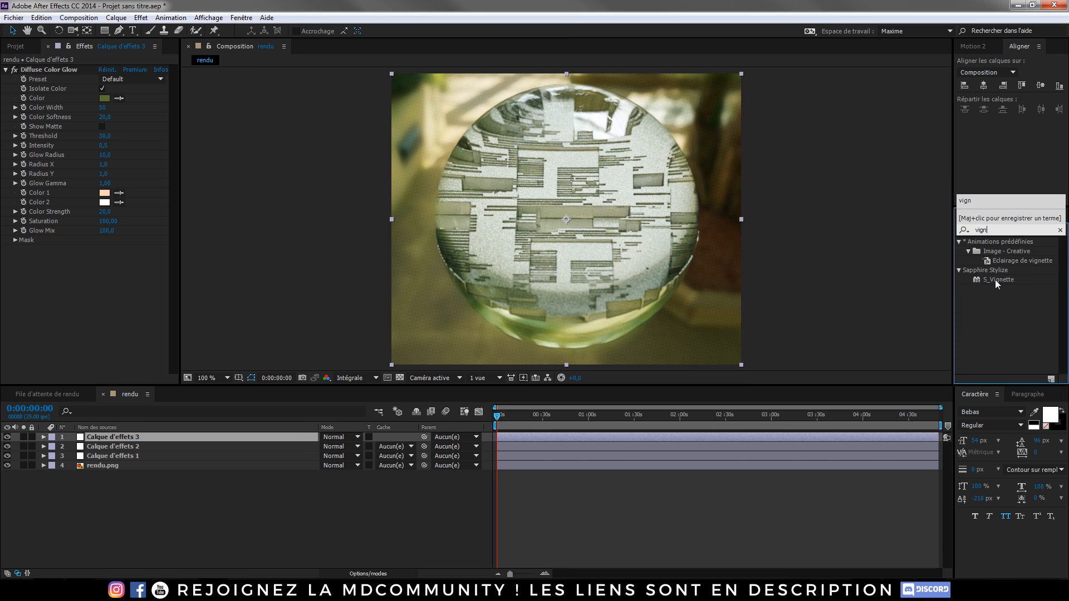
{"action": "double_click", "coordinate": [996, 280]}
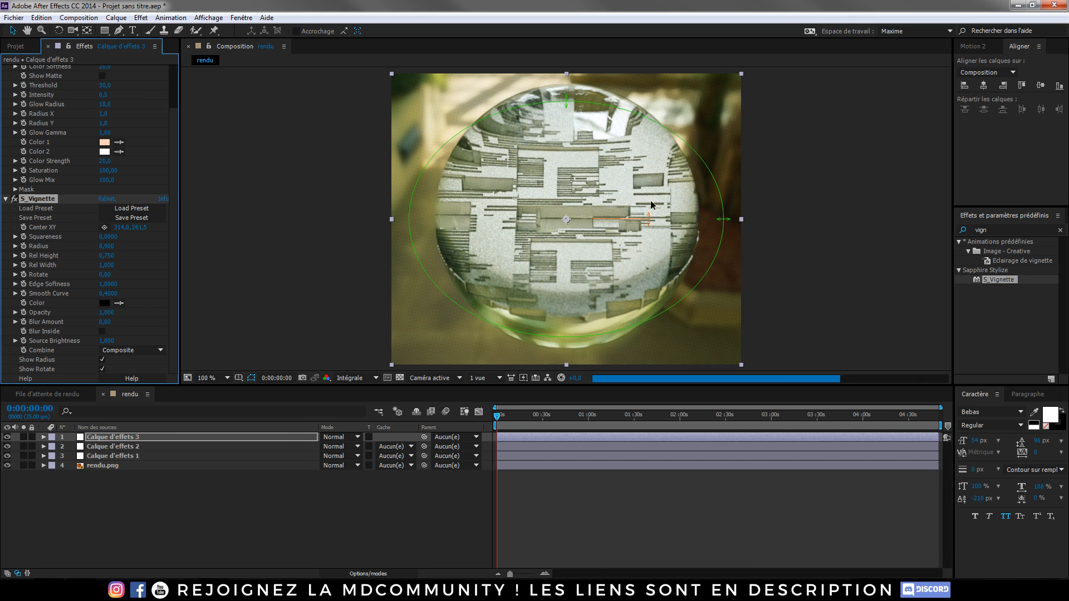
Set the S_Vignette's Rel Height to 1 and its Radius to 1.2
{"action": "left_click", "coordinate": [109, 256]}
{"action": "type", "text": "1"}
{"action": "left_click", "coordinate": [110, 246]}
{"action": "type", "text": "1,2"}
{"action": "left_click", "coordinate": [188, 275]}
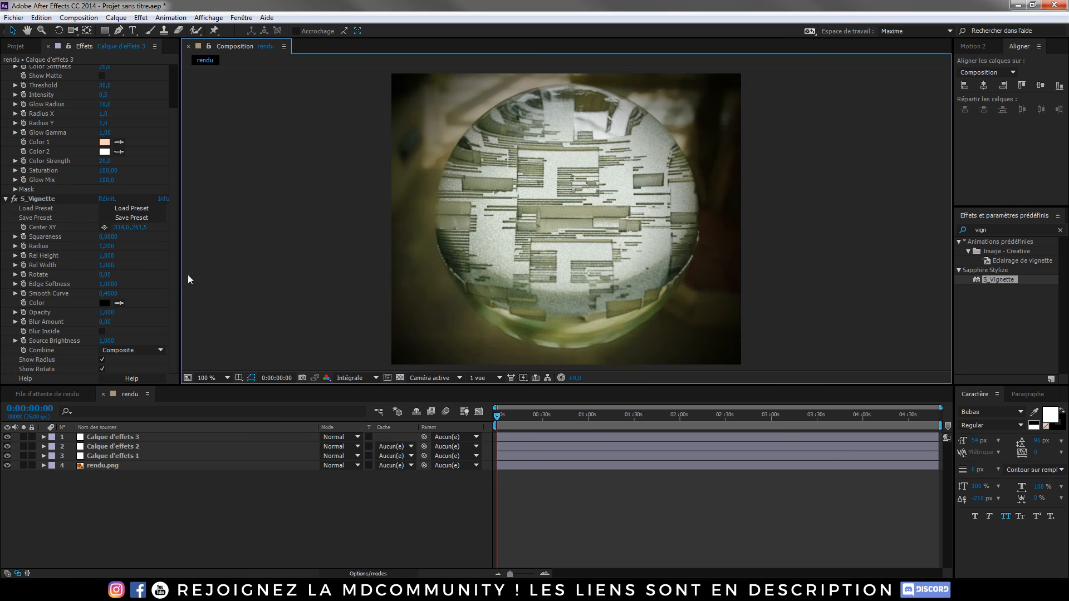
{"action": "key", "text": "."}
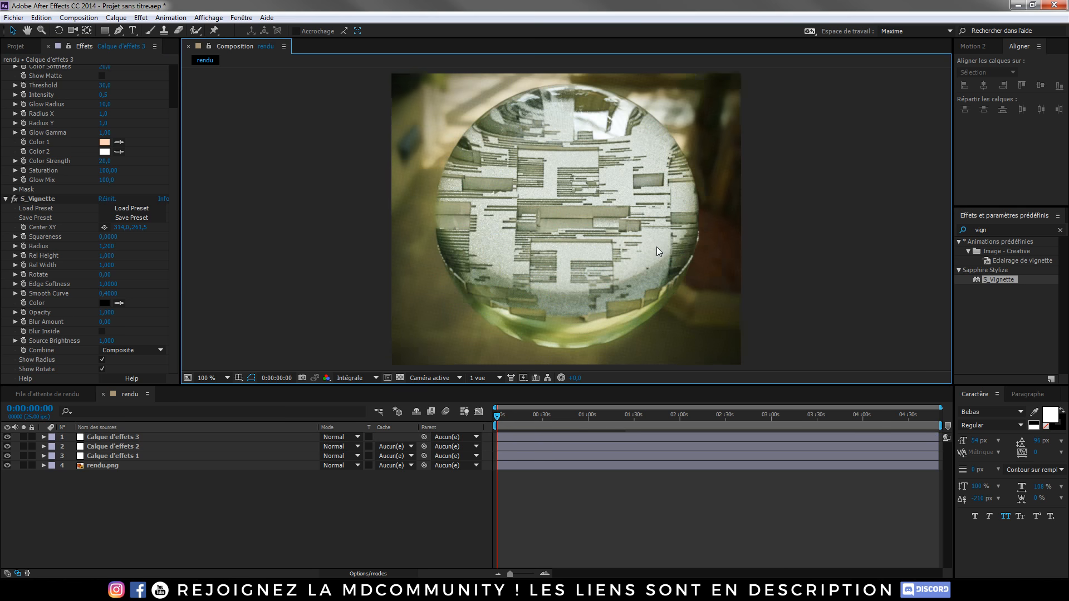
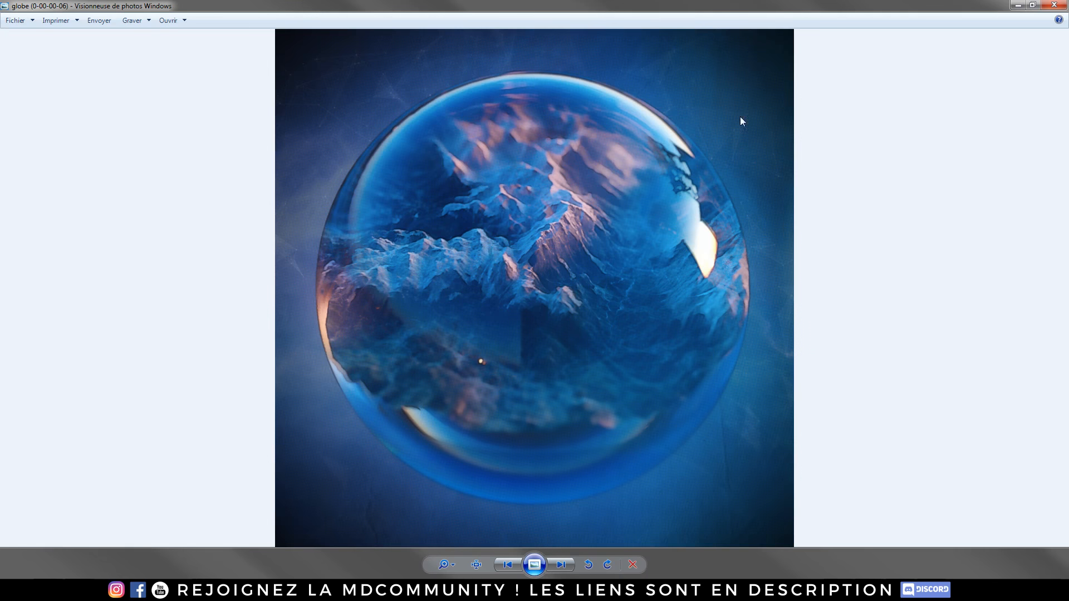
Return to After Effects, import the gold lamé texture, add it as the top layer of the rendu composition and hide it
{"action": "left_click", "coordinate": [1018, 5]}
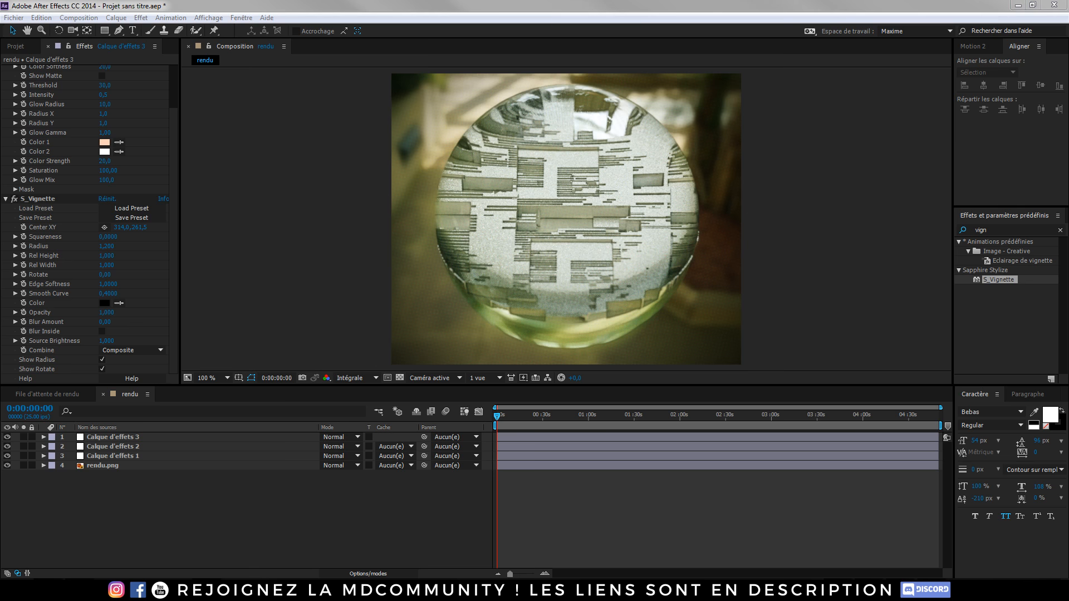
{"action": "left_click", "coordinate": [17, 47]}
{"action": "left_click_drag", "start_coordinate": [0, 240], "coordinate": [146, 240]}
{"action": "left_click_drag", "start_coordinate": [48, 148], "coordinate": [175, 436]}
{"action": "left_click", "coordinate": [356, 438]}
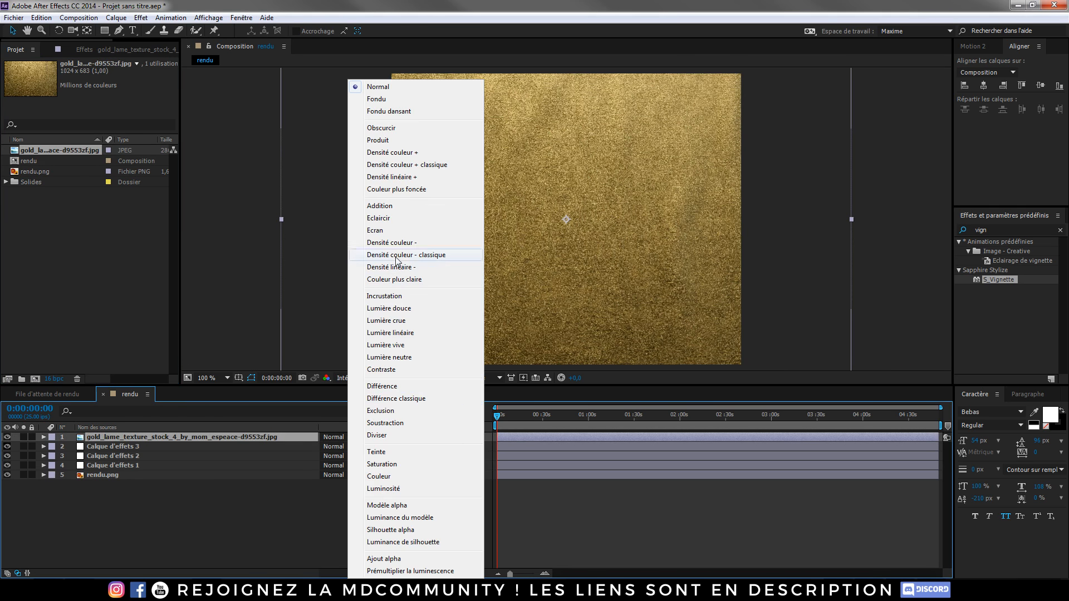
{"action": "left_click", "coordinate": [83, 438]}
{"action": "left_click", "coordinate": [7, 437]}
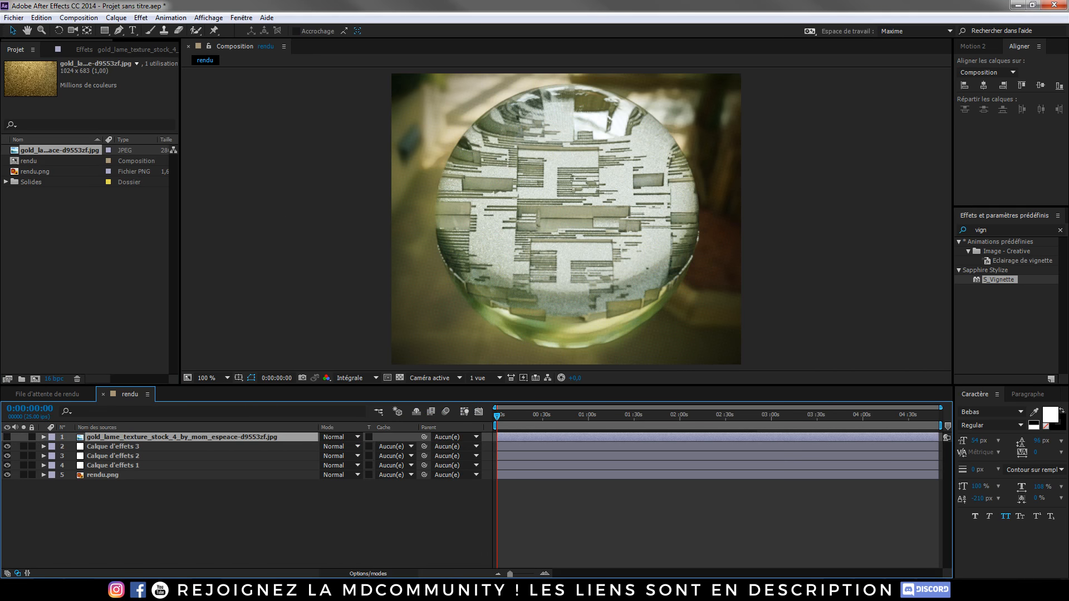
Import the grunge_texture_20 image into the project and add it as the top layer of the rendu composition
{"action": "left_click_drag", "start_coordinate": [1, 223], "coordinate": [49, 244]}
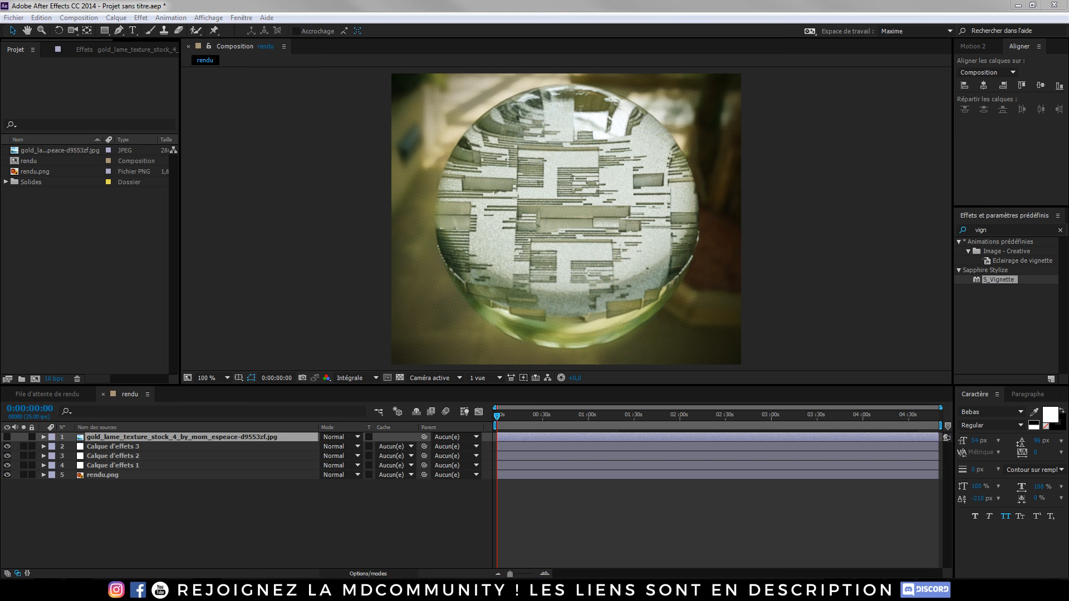
{"action": "left_click_drag", "start_coordinate": [2, 289], "coordinate": [126, 272]}
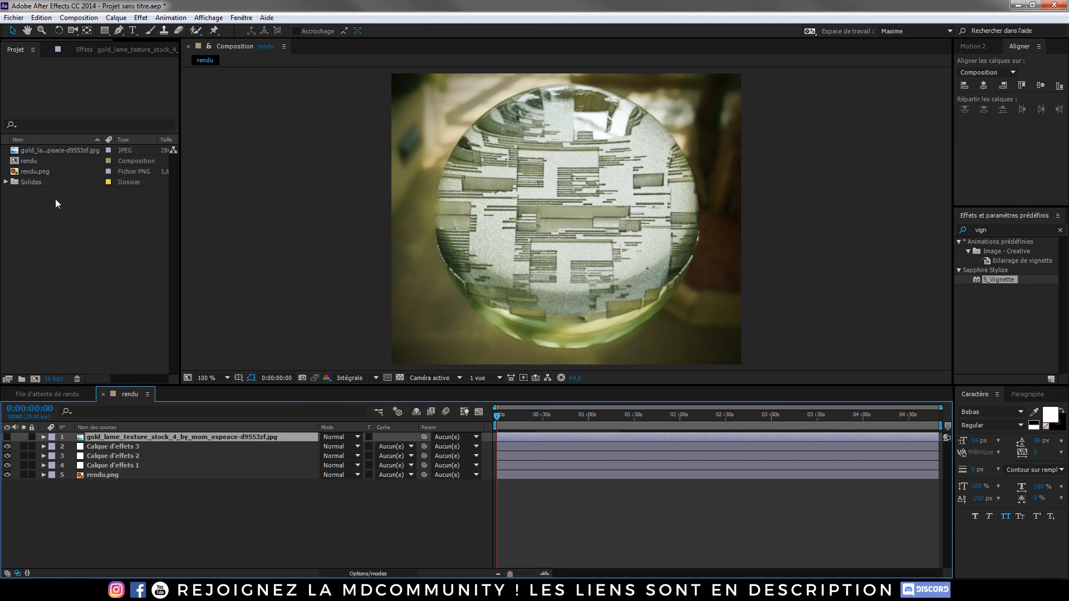
{"action": "left_click_drag", "start_coordinate": [44, 160], "coordinate": [170, 436]}
Try the Addition blending mode on the grunge texture layer, and settle on Incrustation
{"action": "left_click", "coordinate": [349, 431]}
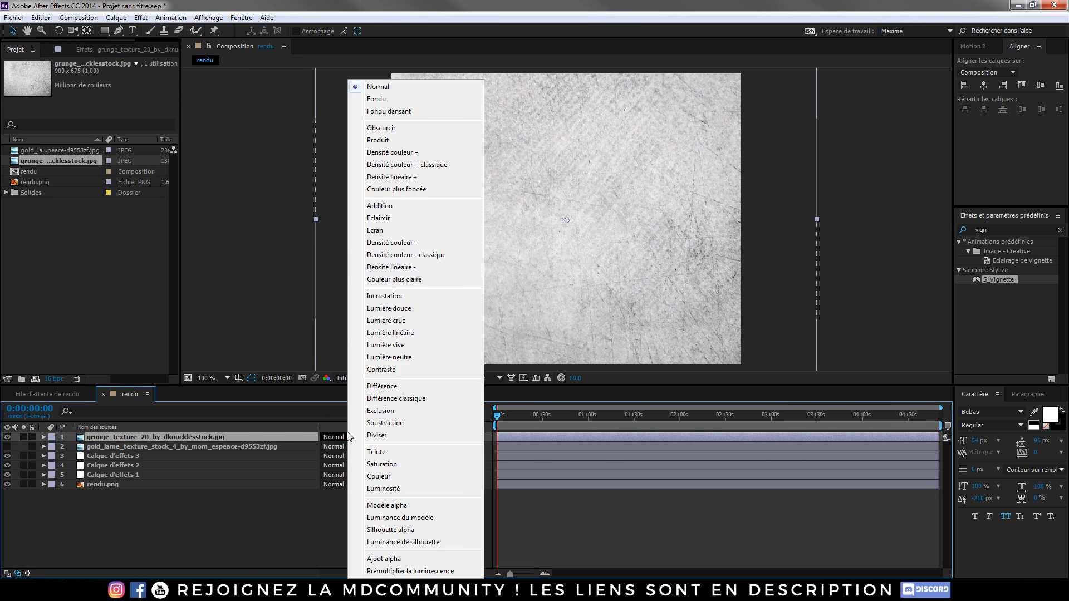
{"action": "left_click", "coordinate": [367, 207]}
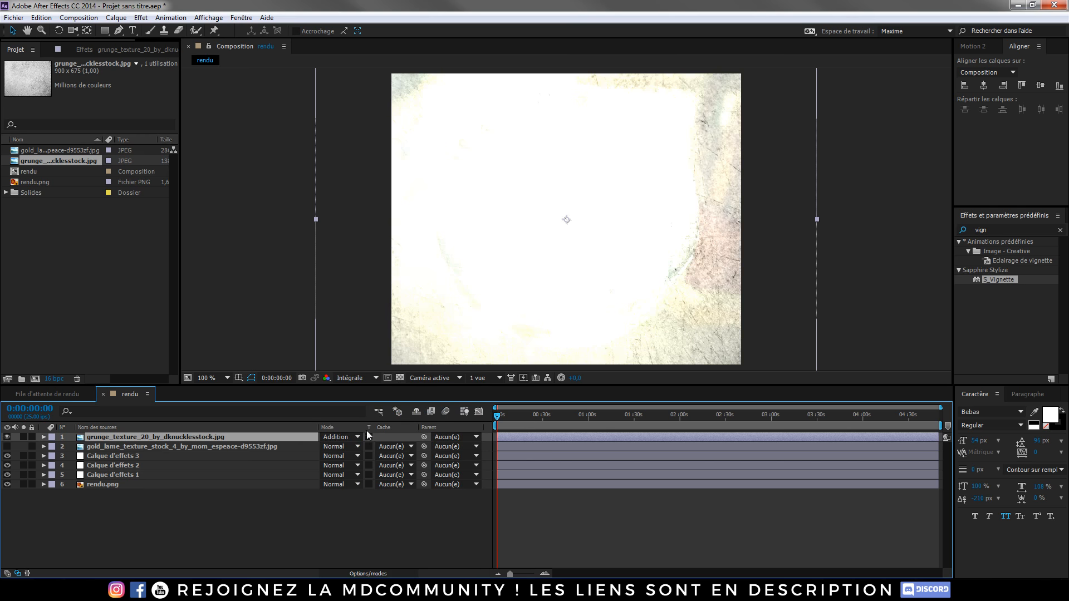
{"action": "left_click", "coordinate": [340, 437]}
{"action": "left_click", "coordinate": [368, 361]}
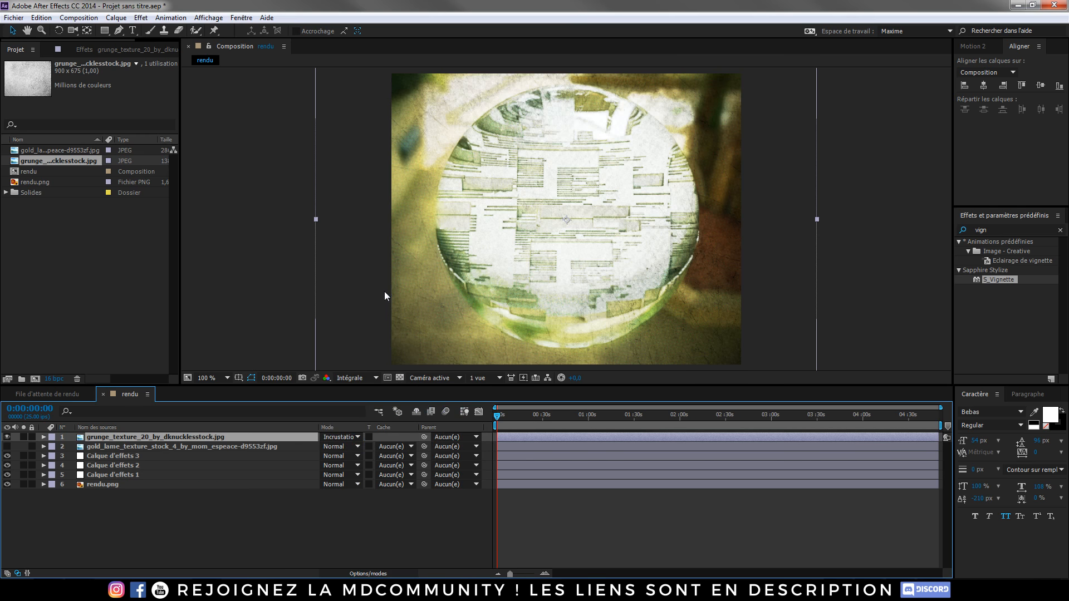
Draw a circular ellipse mask around the sphere on the grunge texture layer and invert it
{"action": "left_click", "coordinate": [106, 32]}
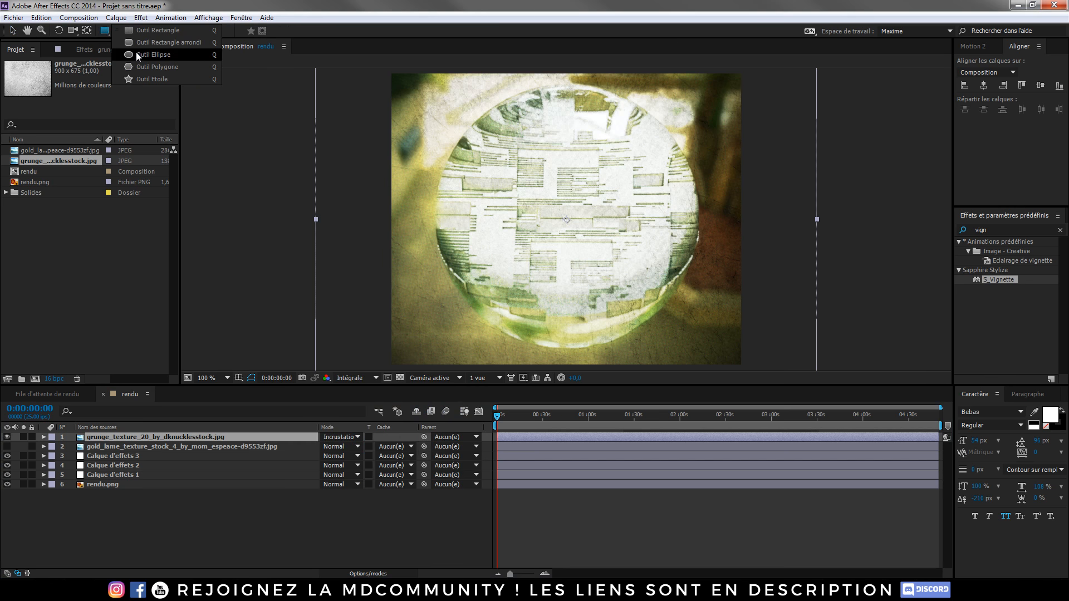
{"action": "left_click", "coordinate": [153, 55]}
{"action": "left_click_drag", "start_coordinate": [567, 219], "coordinate": [703, 325], "text": "ctrl+shift"}
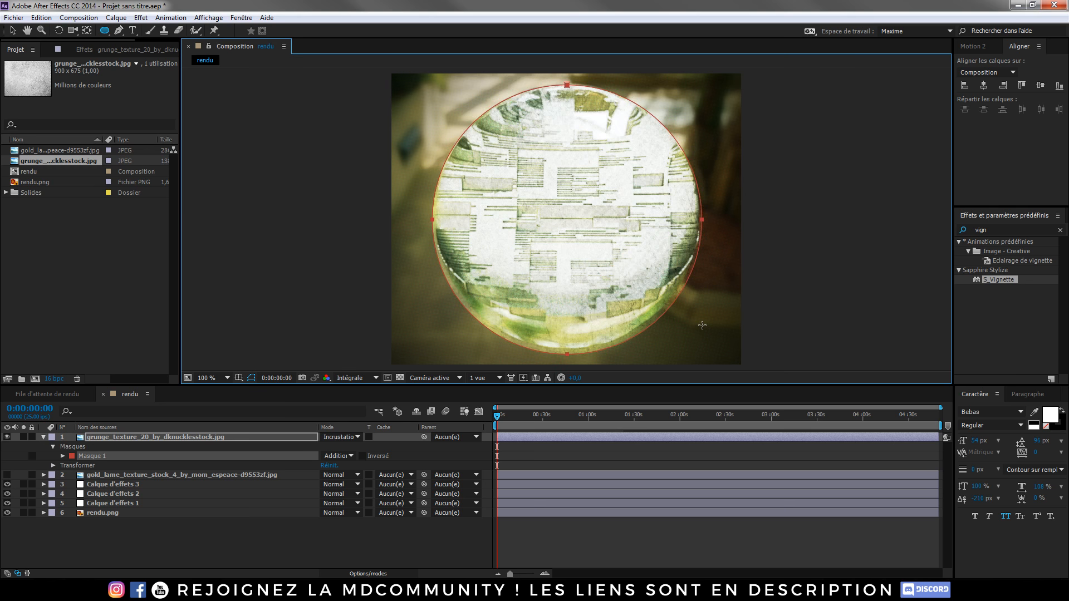
{"action": "left_click", "coordinate": [362, 456]}
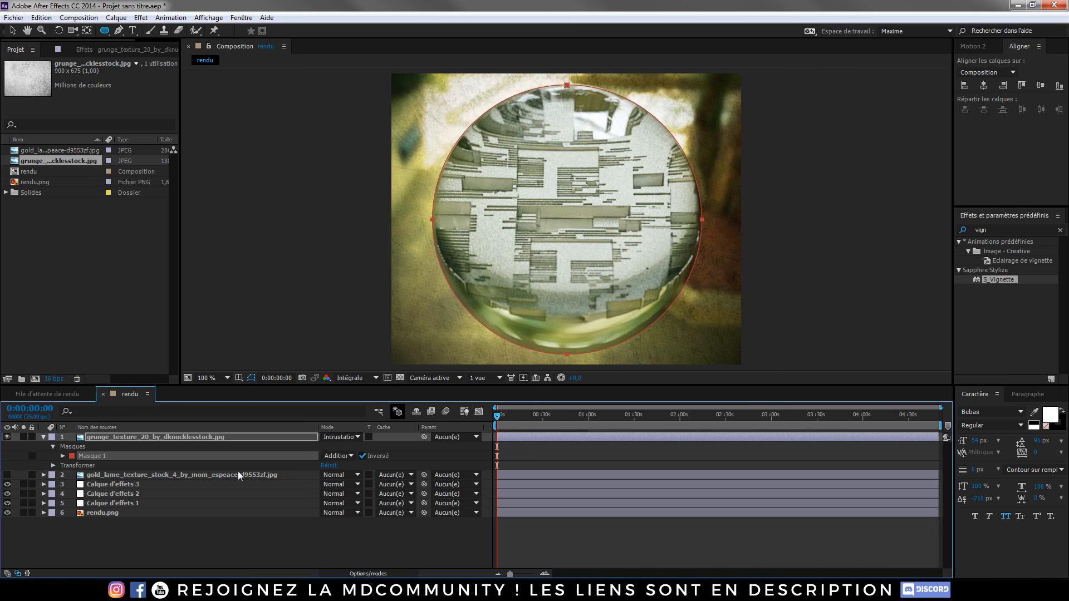
Move the grunge texture layer directly below Calque d'effets 3 and widen its mask feather
{"action": "mouse_move", "coordinate": [123, 439]}
{"action": "left_mouse_down"}
{"action": "mouse_move", "coordinate": [126, 506]}
{"action": "mouse_move", "coordinate": [125, 455]}
{"action": "left_mouse_up"}
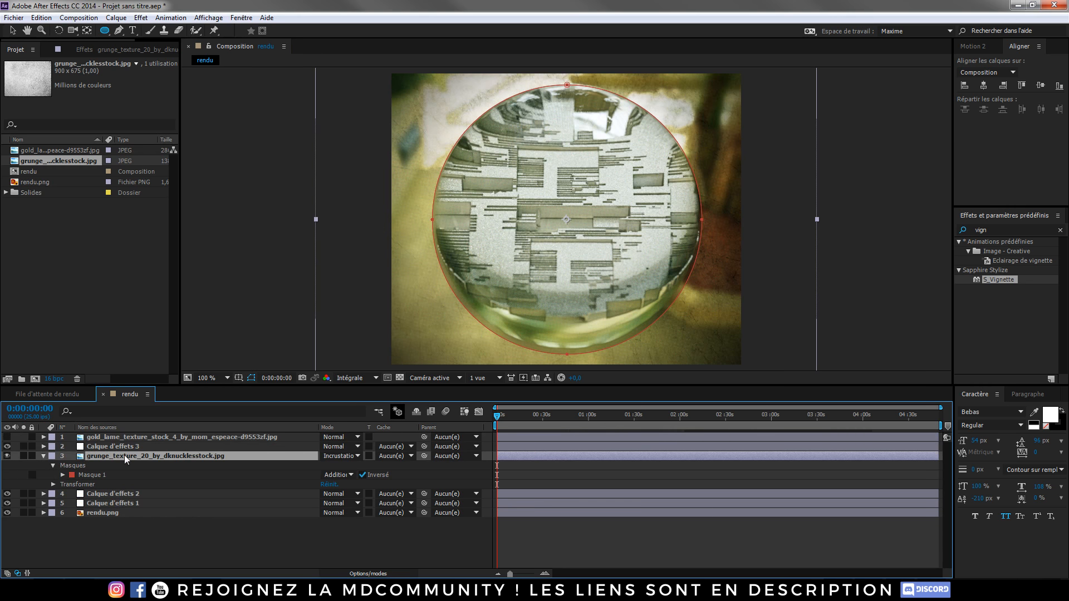
{"action": "key", "text": "f"}
{"action": "left_click_drag", "start_coordinate": [338, 478], "coordinate": [472, 482]}
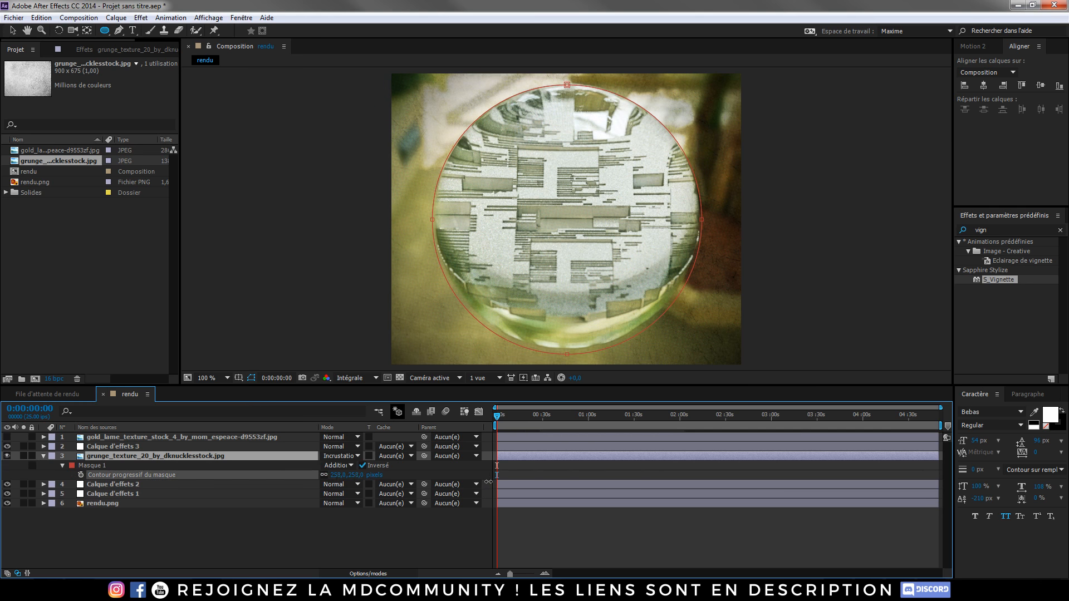
Compare very low opacities for the grunge texture layer and set its opacity to 17%
{"action": "key", "text": "t"}
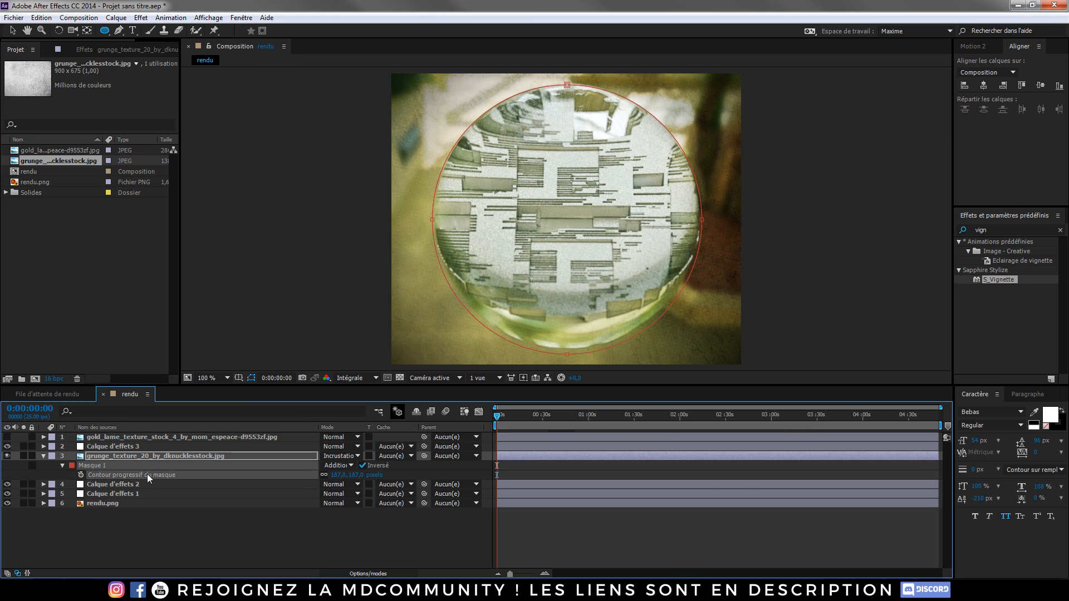
{"action": "left_click_drag", "start_coordinate": [324, 466], "coordinate": [283, 468]}
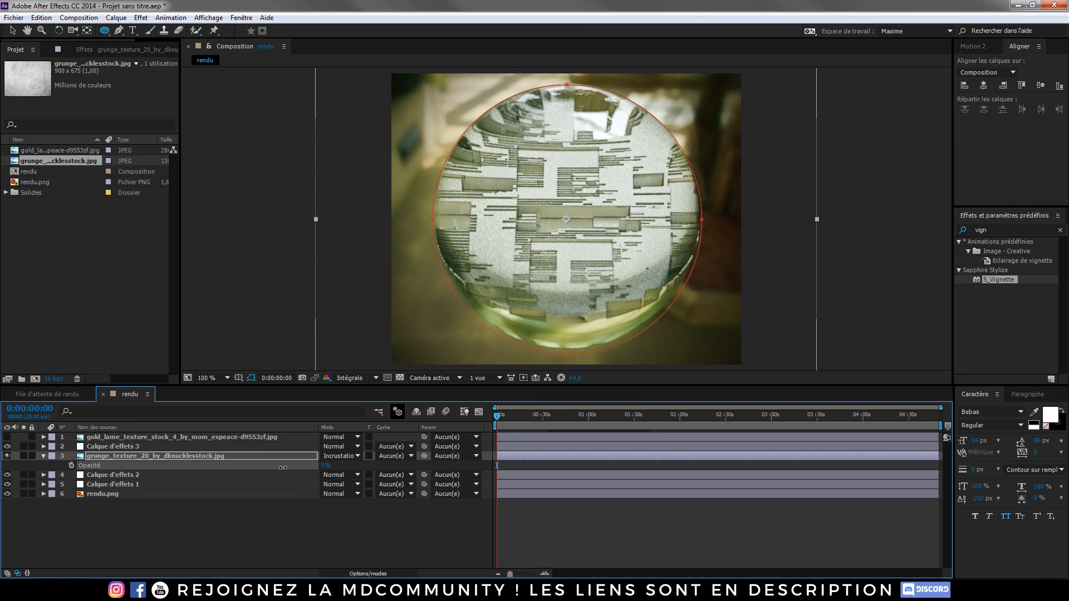
{"action": "left_click", "coordinate": [32, 456]}
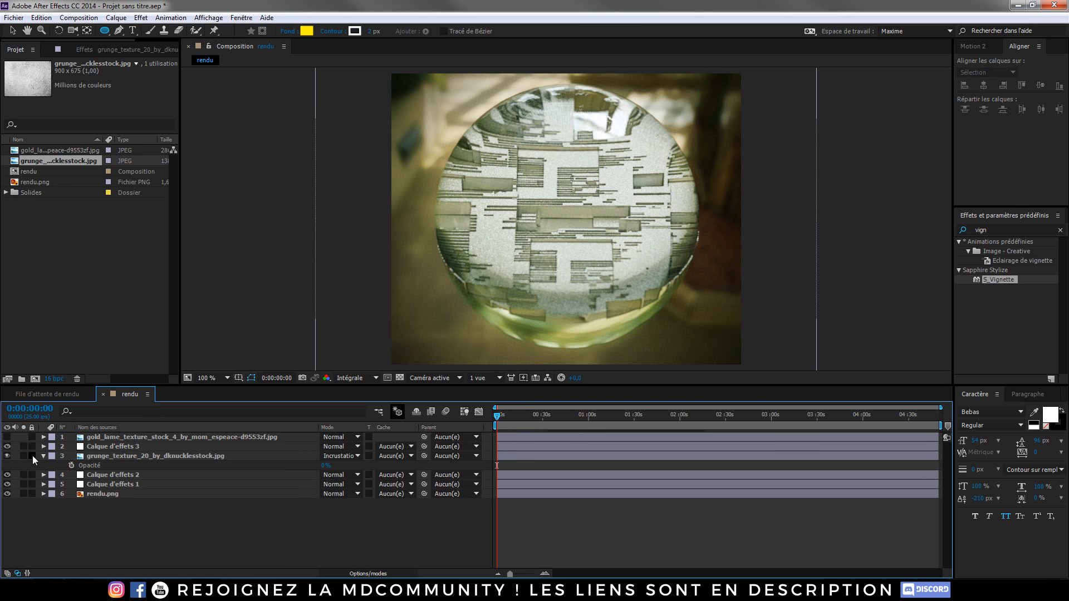
{"action": "left_click", "coordinate": [7, 456]}
{"action": "left_click_drag", "start_coordinate": [322, 467], "coordinate": [330, 467]}
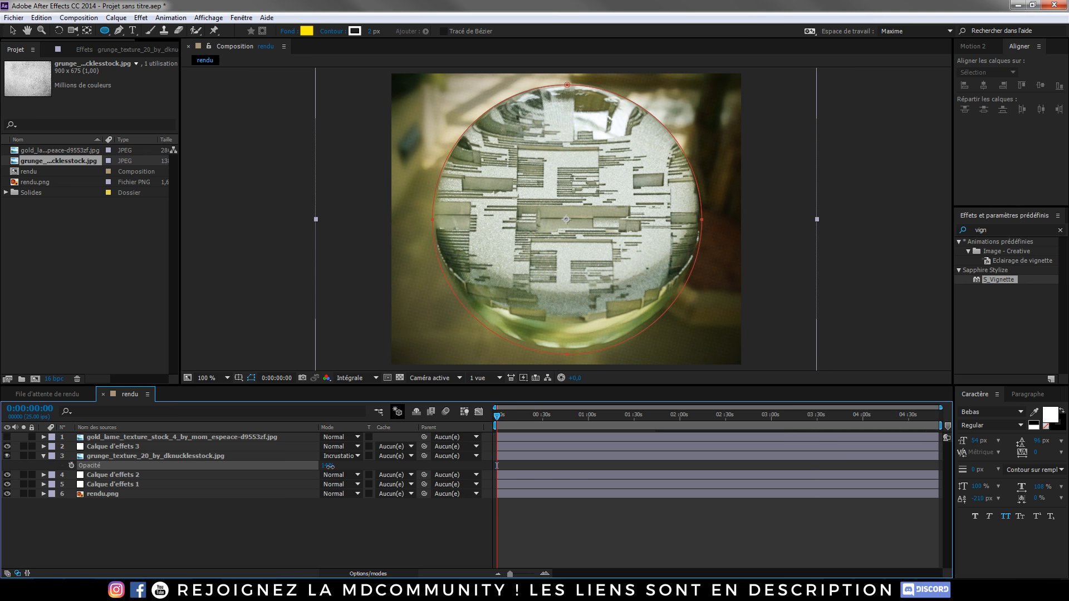
{"action": "left_click", "coordinate": [299, 524]}
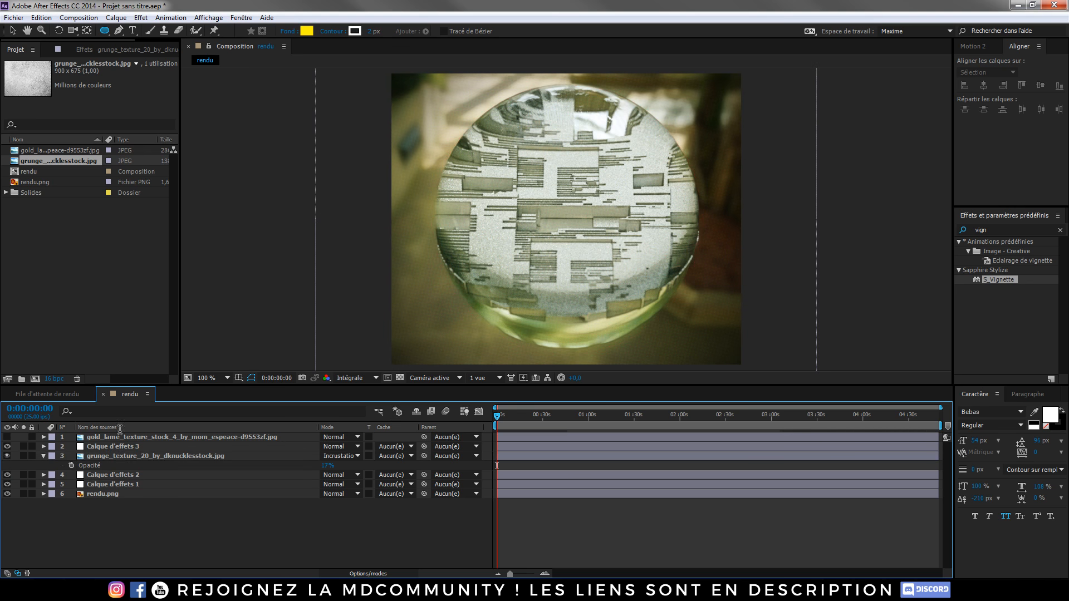
Hide the grunge texture layer to compare the composition without it
{"action": "left_click", "coordinate": [98, 457]}
{"action": "left_click", "coordinate": [7, 456]}
{"action": "left_click", "coordinate": [172, 550]}
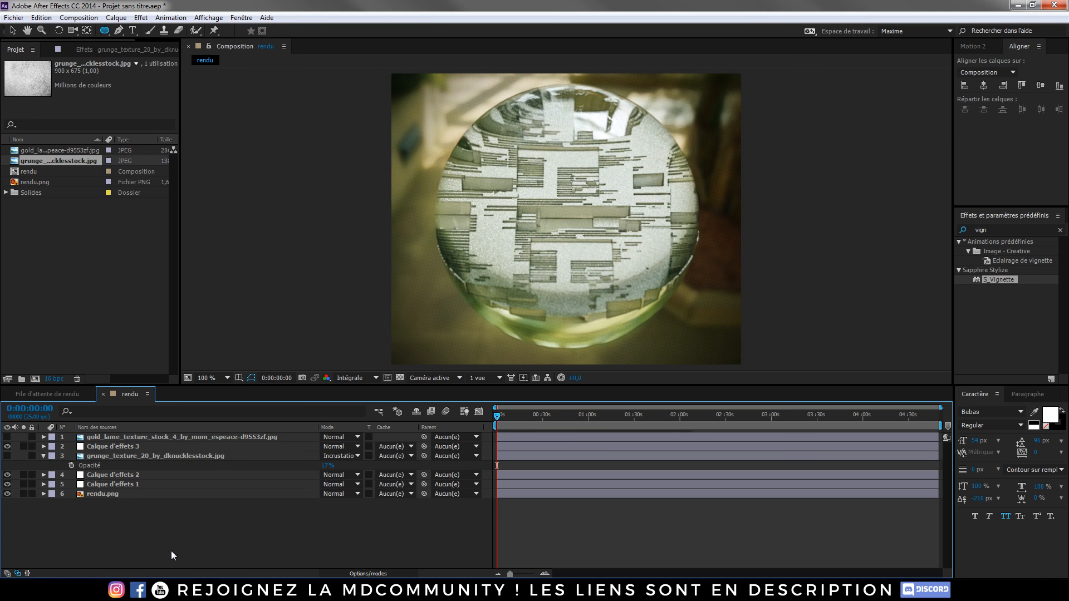
Add the current frame of the rendu composition to the render queue and set its output module format to Séquence PNG
{"action": "left_click", "coordinate": [79, 17]}
{"action": "mouse_move", "coordinate": [264, 178]}
{"action": "left_click", "coordinate": [361, 178]}
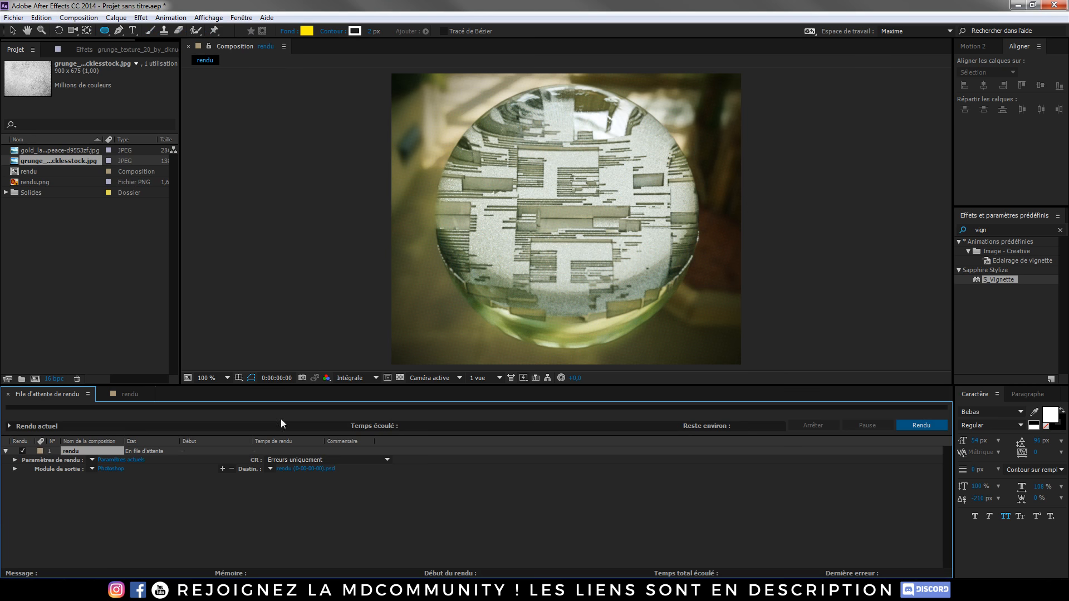
{"action": "left_click", "coordinate": [114, 468]}
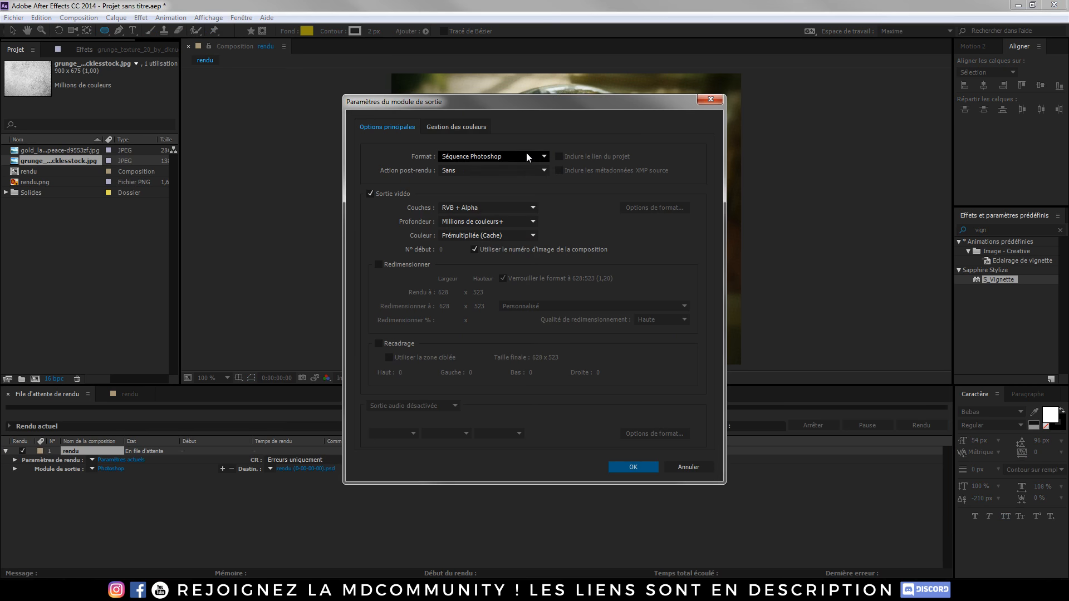
{"action": "left_click", "coordinate": [526, 156]}
{"action": "left_click", "coordinate": [488, 268]}
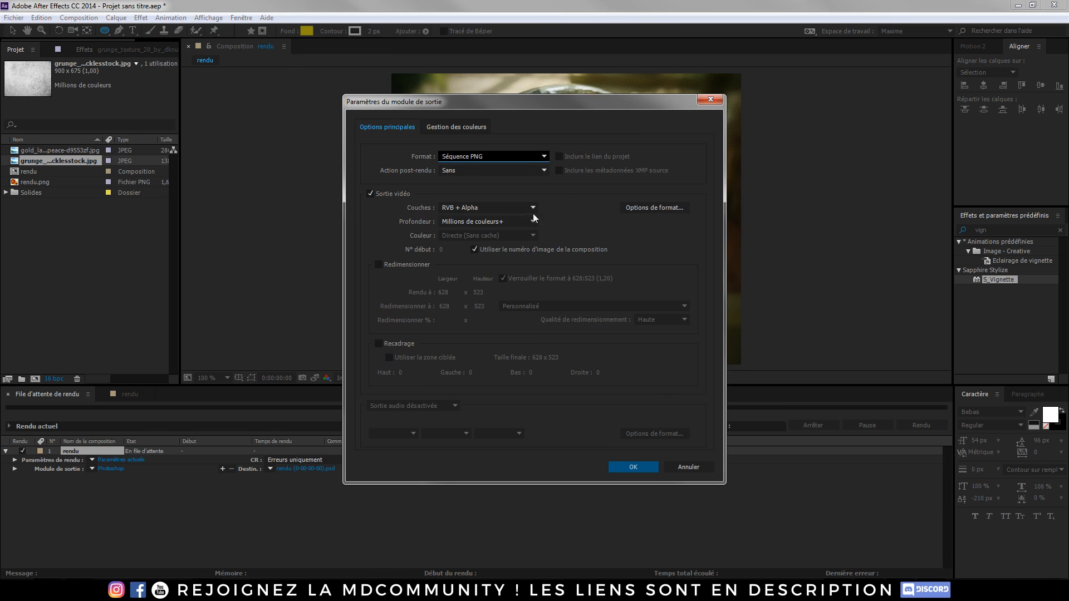
{"action": "left_click", "coordinate": [630, 467]}
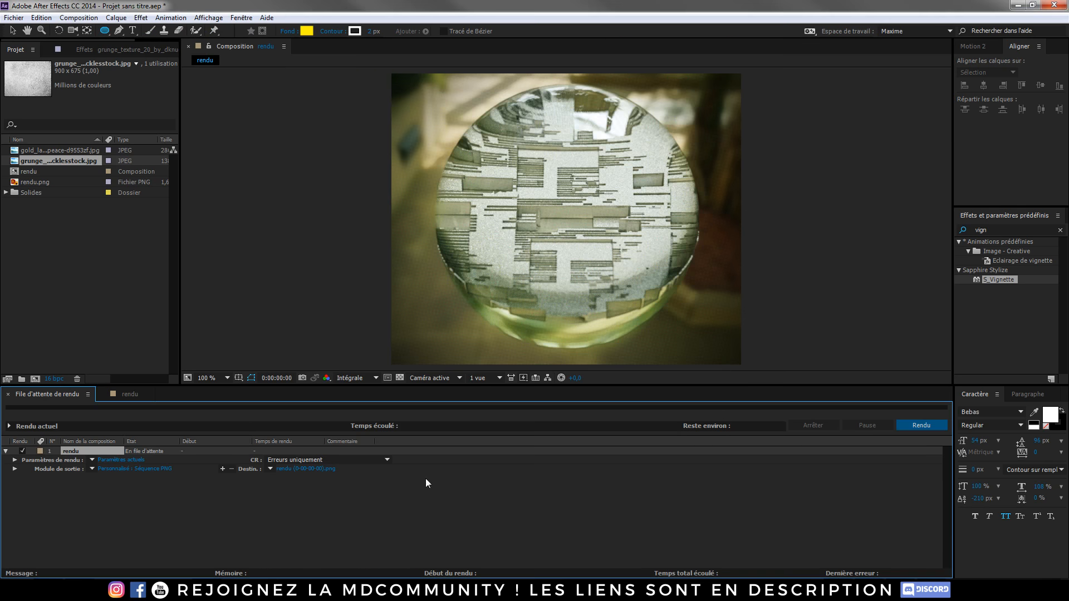
Set the output destination to rendu (0-00-00-00).png on the Fichiers (D:) drive and render the queued frame
{"action": "left_click", "coordinate": [292, 470]}
{"action": "left_click", "coordinate": [50, 240]}
{"action": "left_click", "coordinate": [179, 266]}
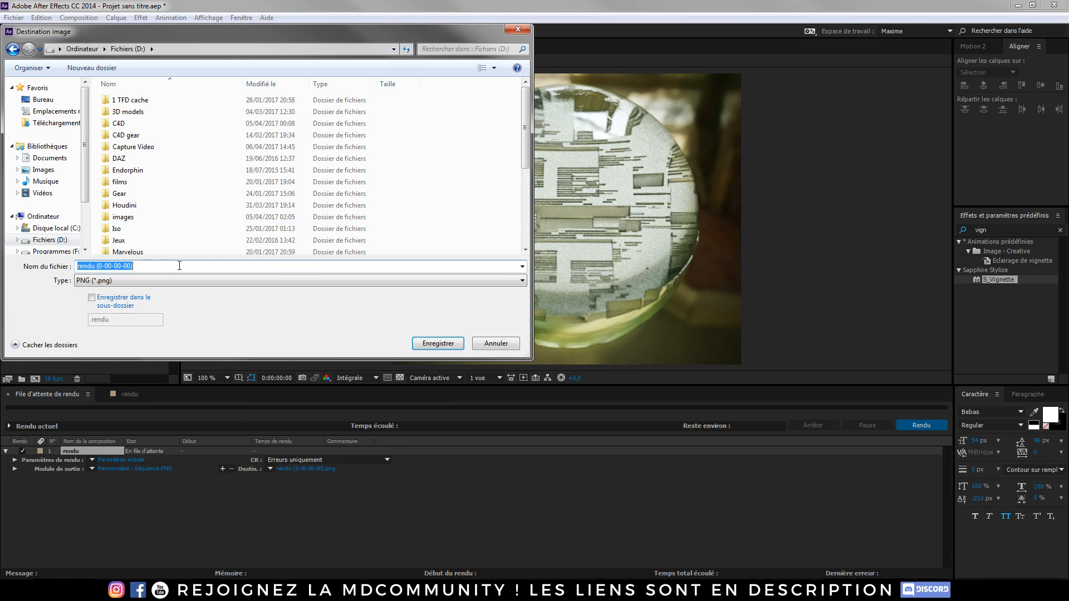
{"action": "left_click", "coordinate": [437, 343]}
{"action": "left_click", "coordinate": [921, 424]}
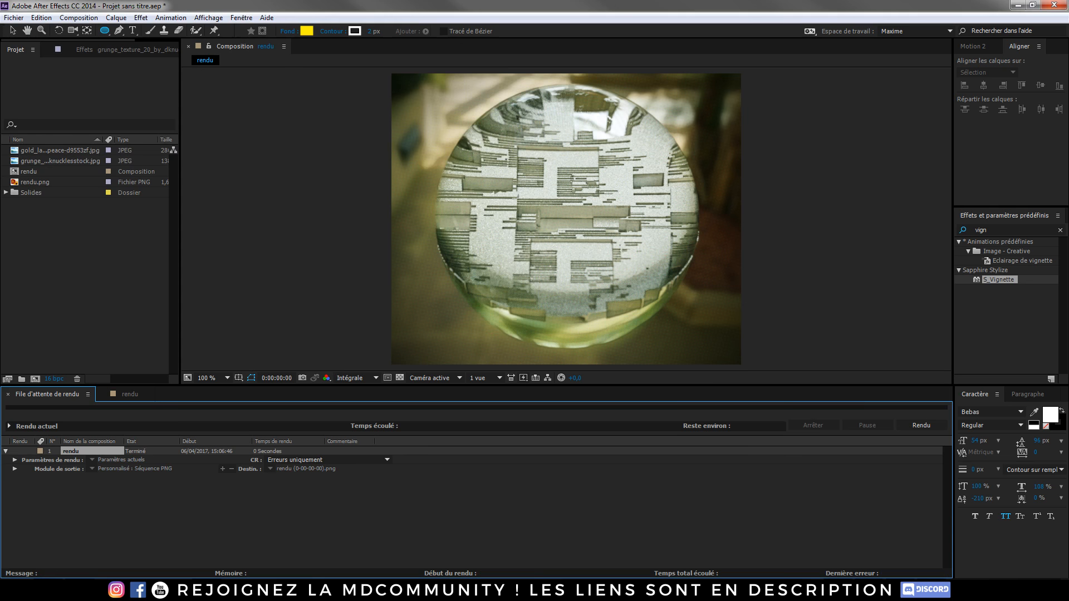
Switch to the browser and present the Motion Designers Community Facebook group, TFMSTYLE pack, MHSTuts YouTube channel and Tuto.com courses
{"action": "left_click", "coordinate": [80, 590]}
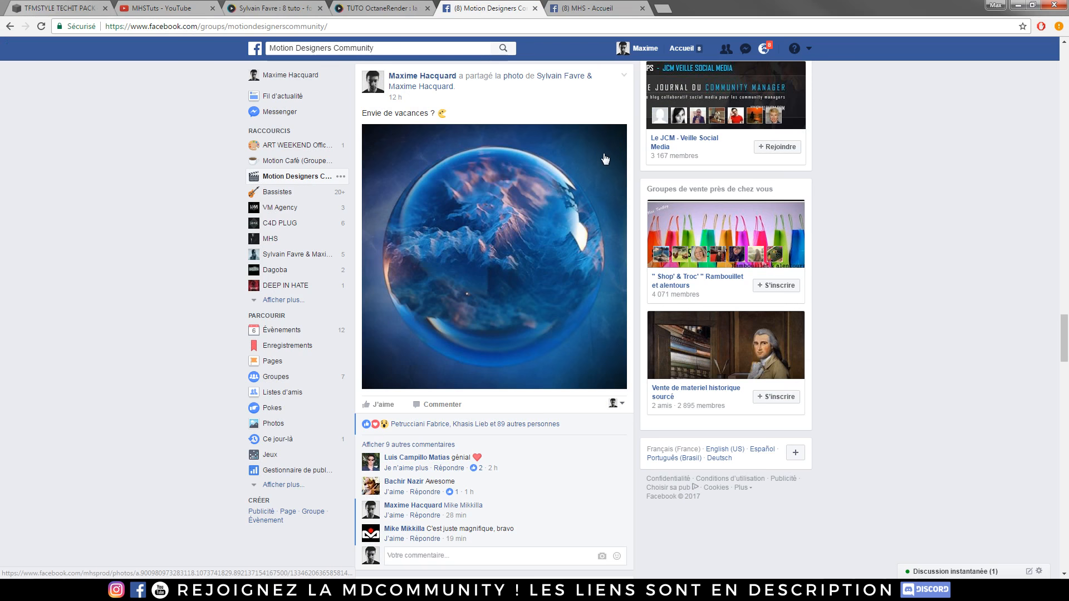
{"action": "left_click_drag", "start_coordinate": [339, 26], "coordinate": [106, 27]}
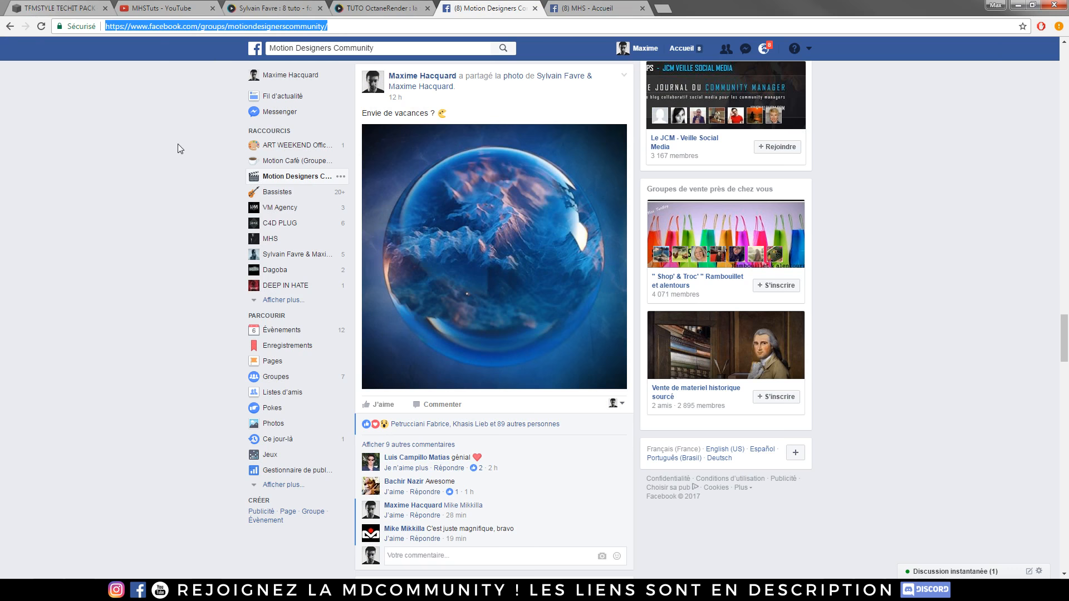
{"action": "left_click", "coordinate": [41, 8]}
{"action": "scroll", "coordinate": [602, 158], "scroll_direction": "up", "scroll_amount": 4}
{"action": "left_click_drag", "start_coordinate": [160, 27], "coordinate": [239, 29]}
{"action": "left_click", "coordinate": [257, 143]}
{"action": "left_click", "coordinate": [192, 8]}
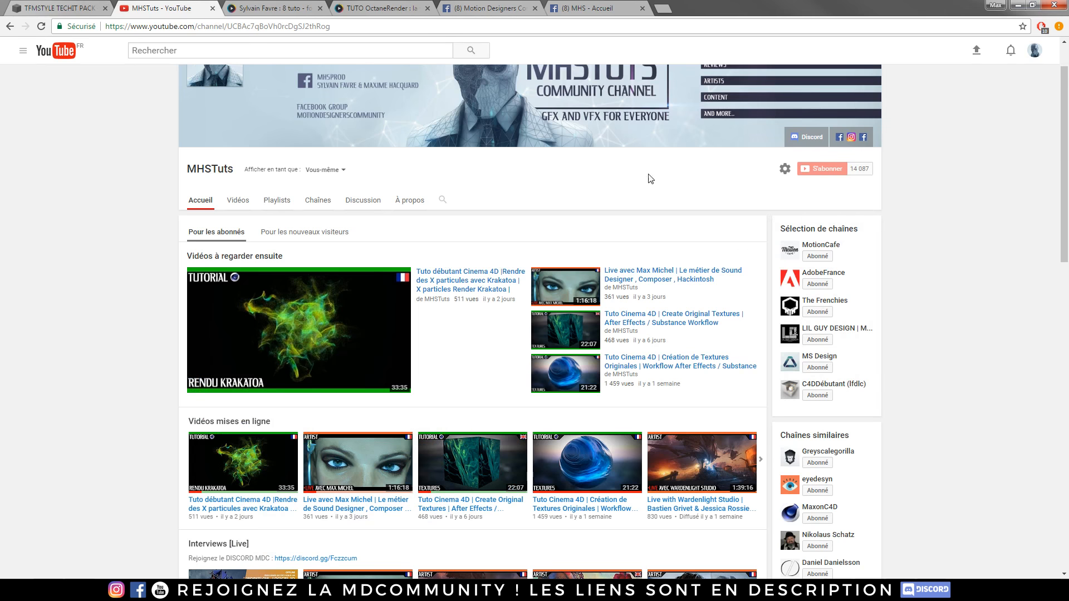
{"action": "left_click", "coordinate": [281, 7]}
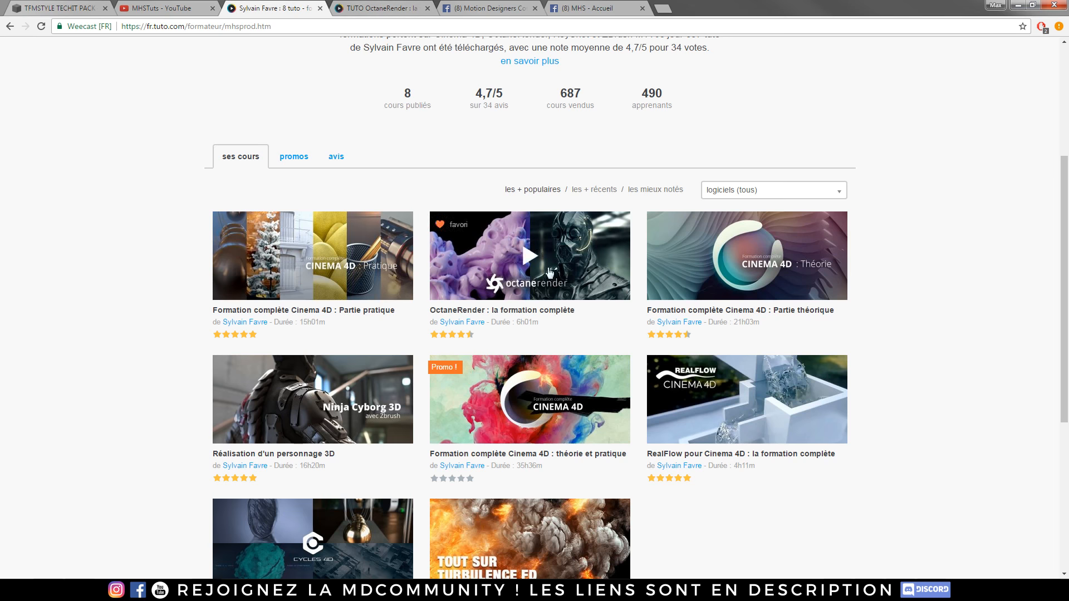
Switch to Discord and browse the work_in_progress and ask_critique channels of the Motion Designers Community server
{"action": "key", "text": "alt+Tab"}
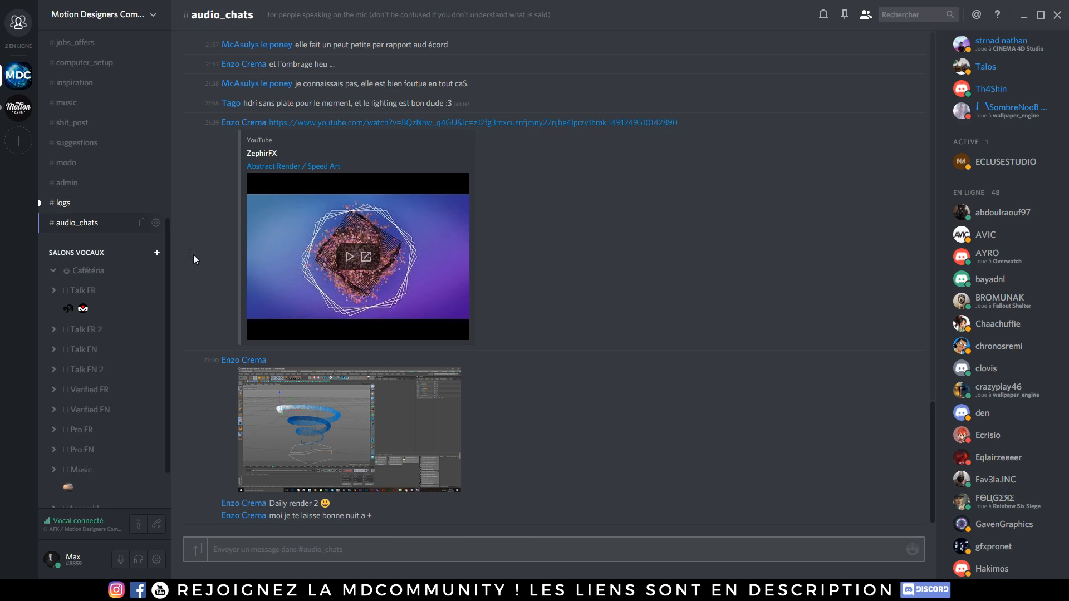
{"action": "scroll", "coordinate": [105, 199], "scroll_direction": "up", "scroll_amount": 6}
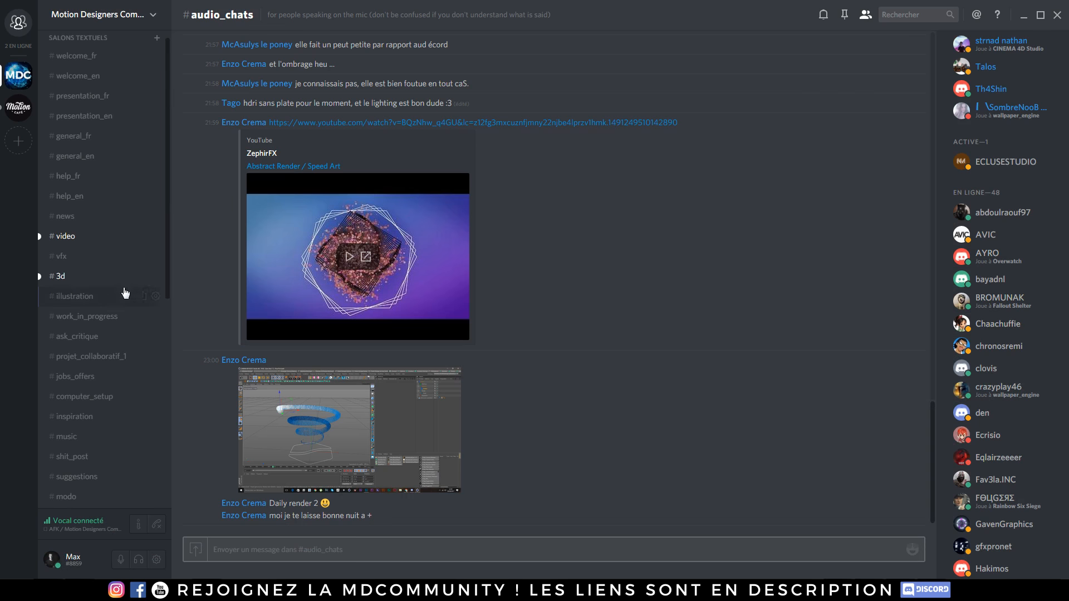
{"action": "left_click", "coordinate": [98, 323]}
{"action": "scroll", "coordinate": [462, 373], "scroll_direction": "up", "scroll_amount": 10}
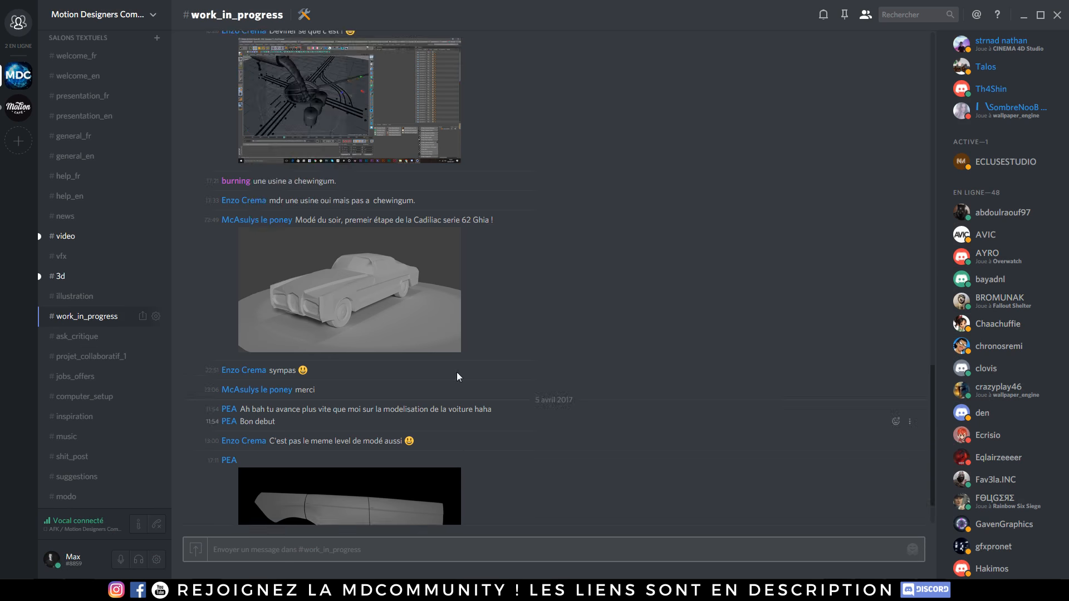
{"action": "key", "text": "alt+Down"}
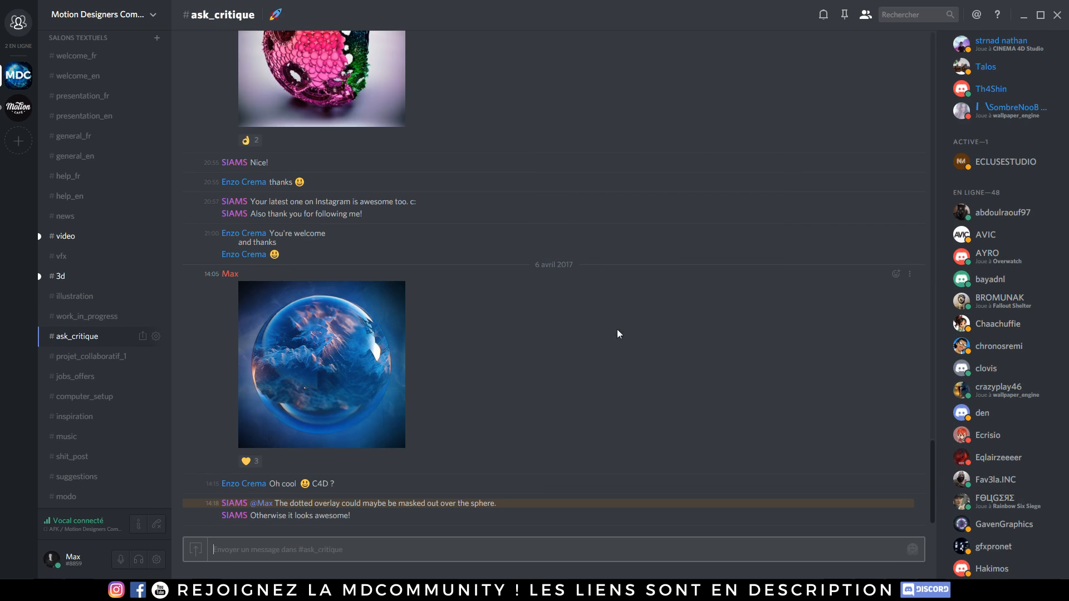
{"action": "scroll", "coordinate": [405, 344], "scroll_direction": "up", "scroll_amount": 20}
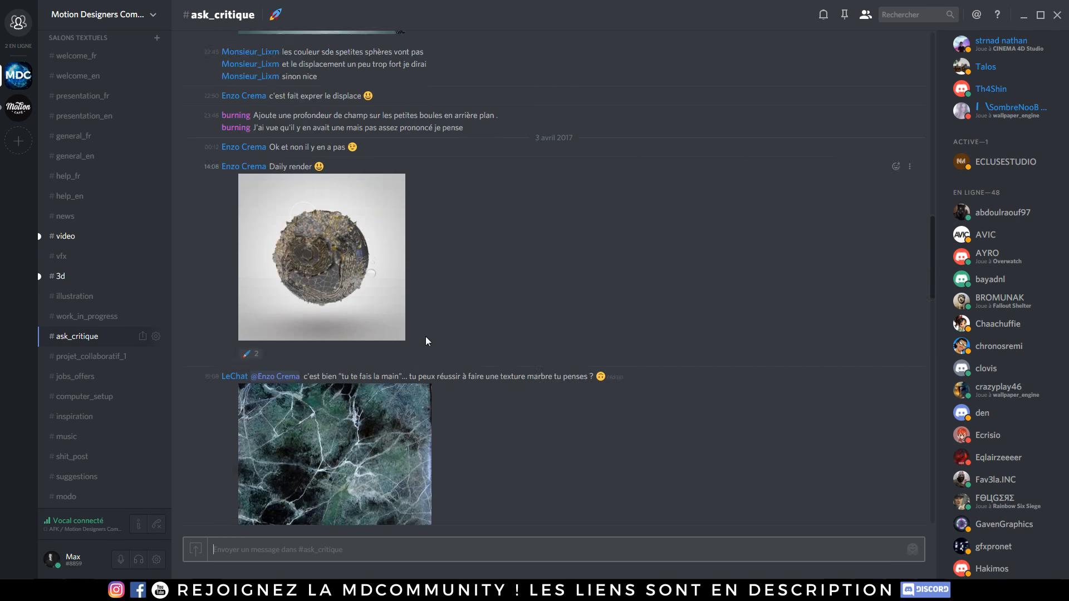
Browse the jobs_offers and inspiration channels of the Discord server
{"action": "left_click", "coordinate": [111, 361]}
{"action": "left_click", "coordinate": [89, 376]}
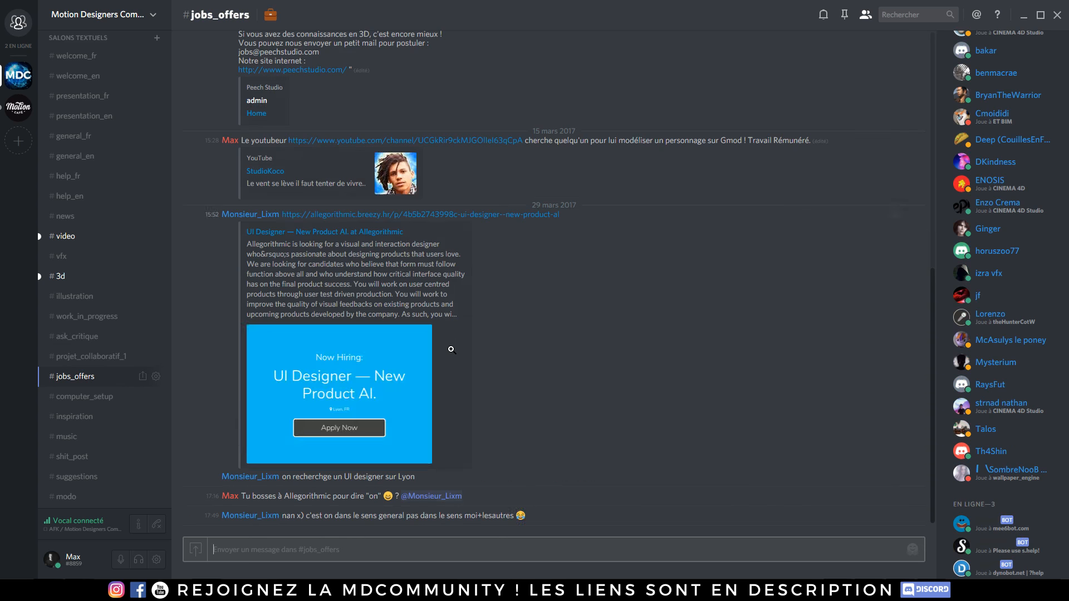
{"action": "scroll", "coordinate": [472, 355], "scroll_direction": "up", "scroll_amount": 15}
{"action": "scroll", "coordinate": [587, 237], "scroll_direction": "down", "scroll_amount": 10}
{"action": "scroll", "coordinate": [142, 369], "scroll_direction": "down", "scroll_amount": 3}
{"action": "left_click", "coordinate": [86, 325]}
{"action": "left_click", "coordinate": [74, 305]}
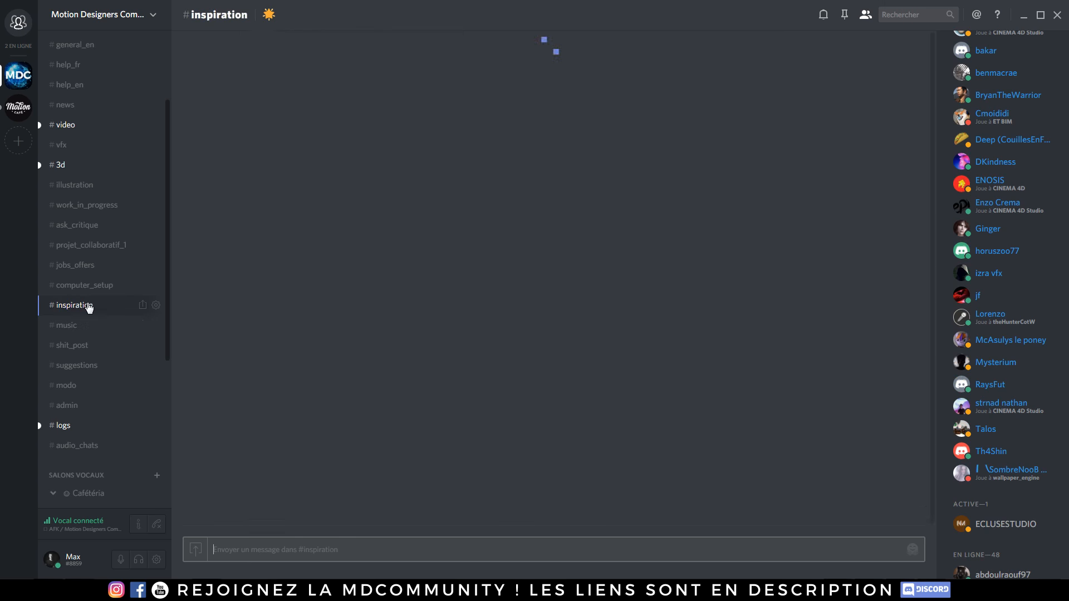
{"action": "scroll", "coordinate": [470, 370], "scroll_direction": "up", "scroll_amount": 10}
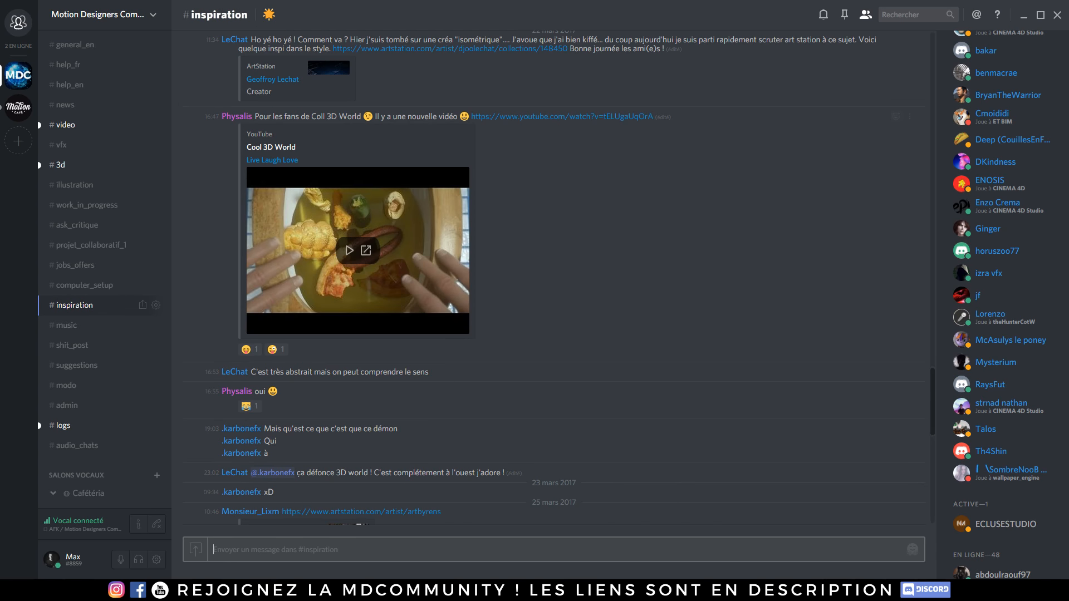
{"action": "scroll", "coordinate": [112, 203], "scroll_direction": "up", "scroll_amount": 3}
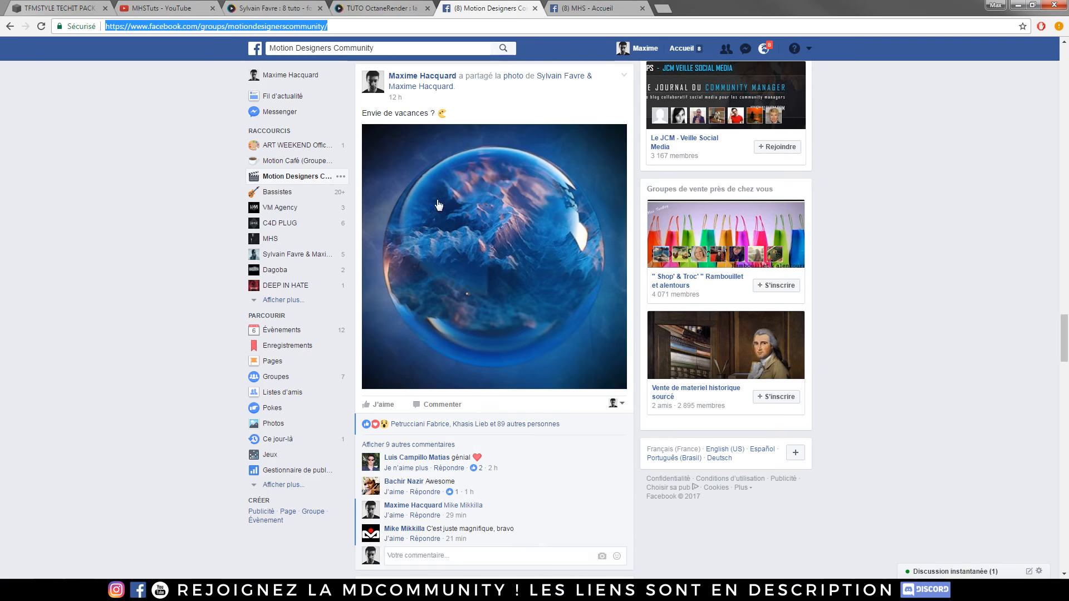
Look through the recent member posts and comments in the Motion Designers Community Facebook group
{"action": "scroll", "coordinate": [438, 205], "scroll_direction": "down", "scroll_amount": 20}
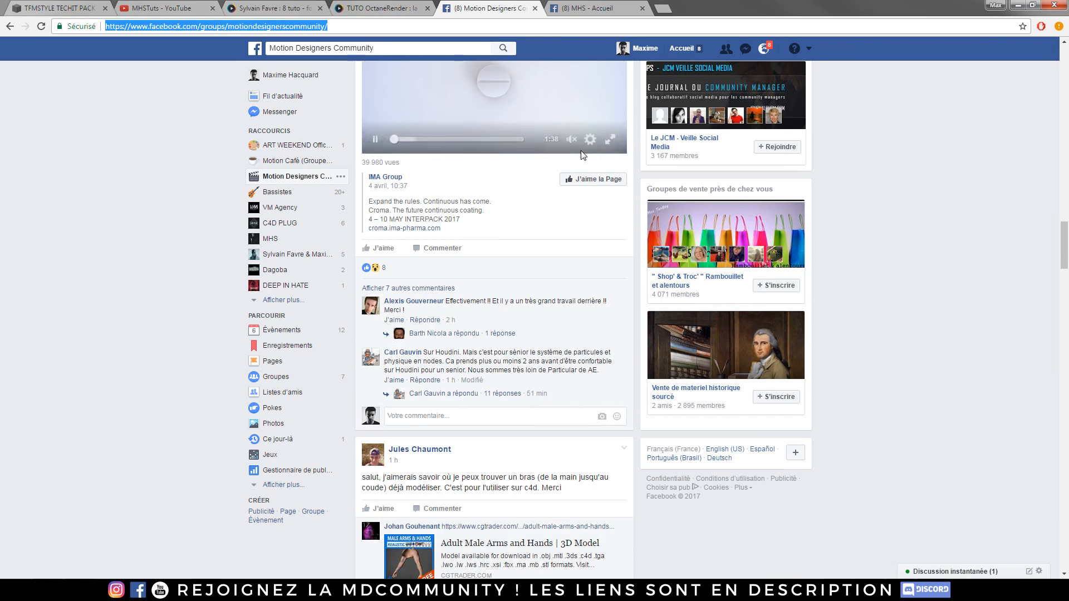
{"action": "scroll", "coordinate": [501, 334], "scroll_direction": "up", "scroll_amount": 15}
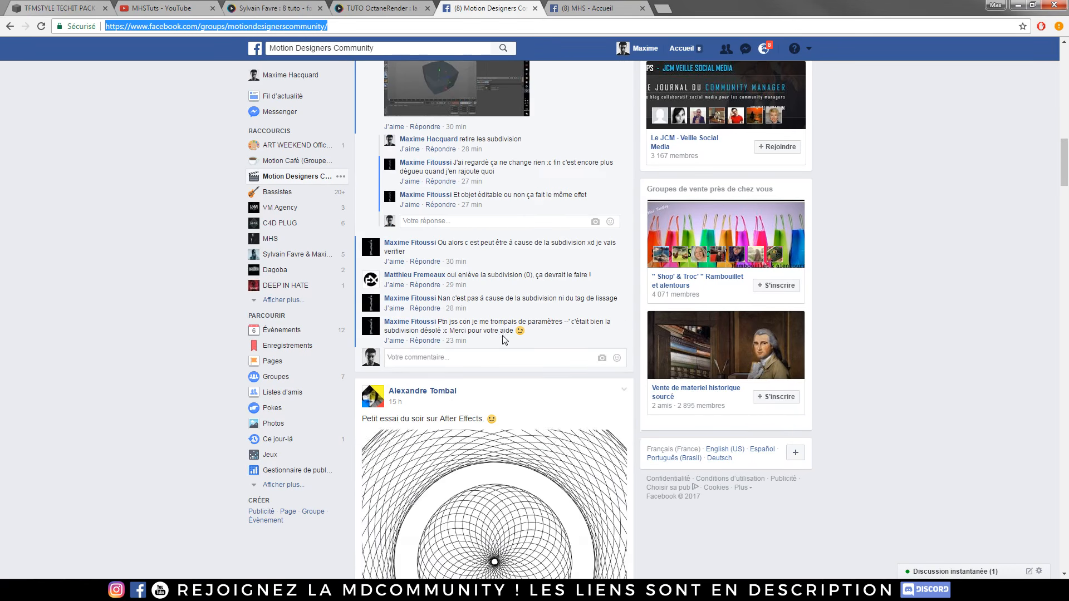
{"action": "scroll", "coordinate": [505, 339], "scroll_direction": "up", "scroll_amount": 10}
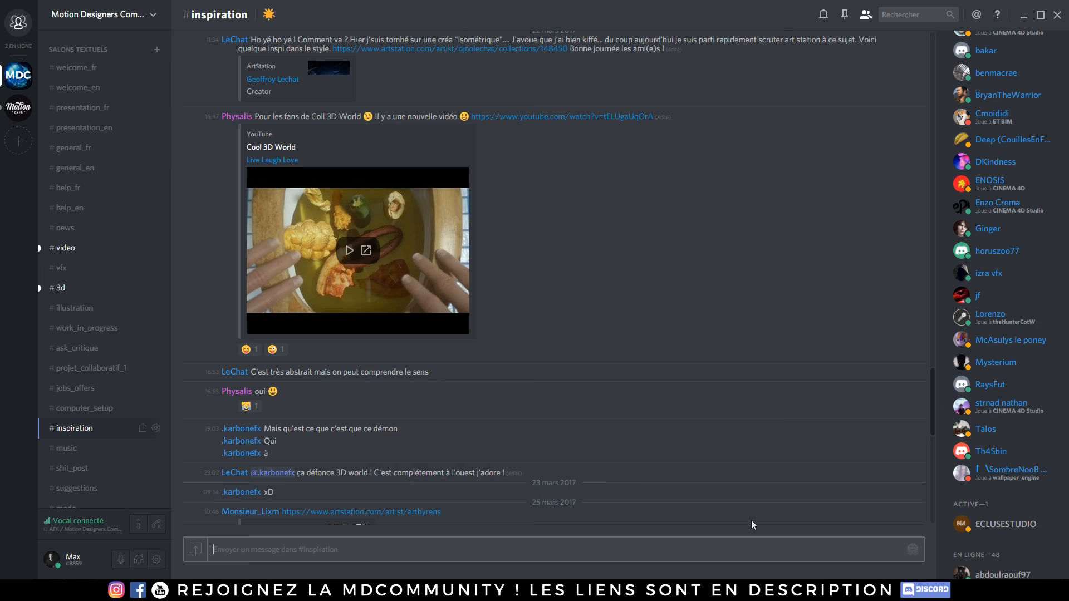
Return to the Discord server and view the conversation in the general_fr channel
{"action": "left_click", "coordinate": [760, 590]}
{"action": "scroll", "coordinate": [486, 316], "scroll_direction": "up", "scroll_amount": 3}
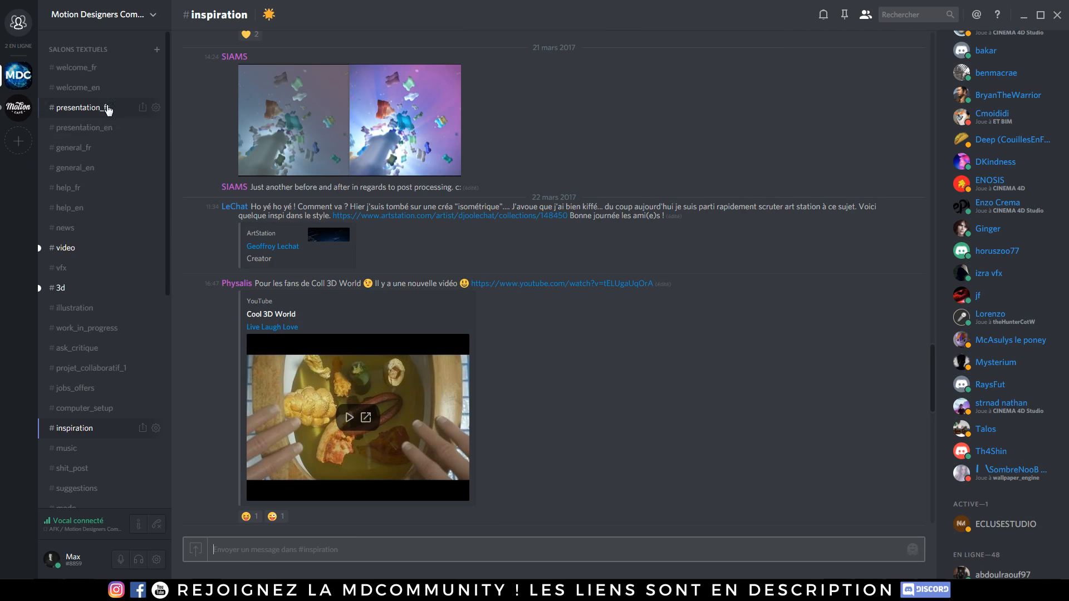
{"action": "left_click", "coordinate": [84, 147]}
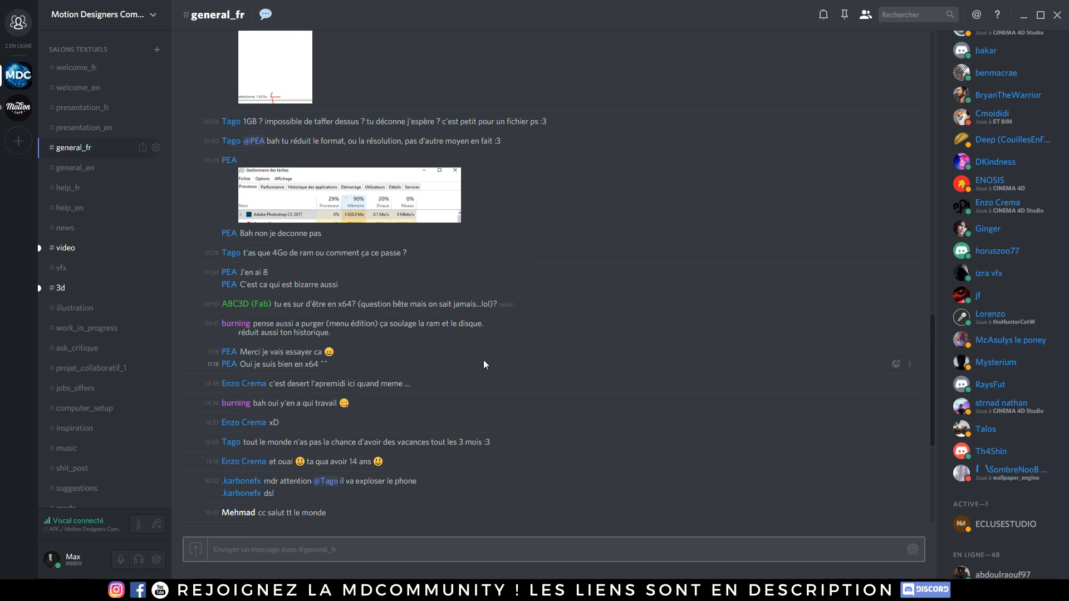